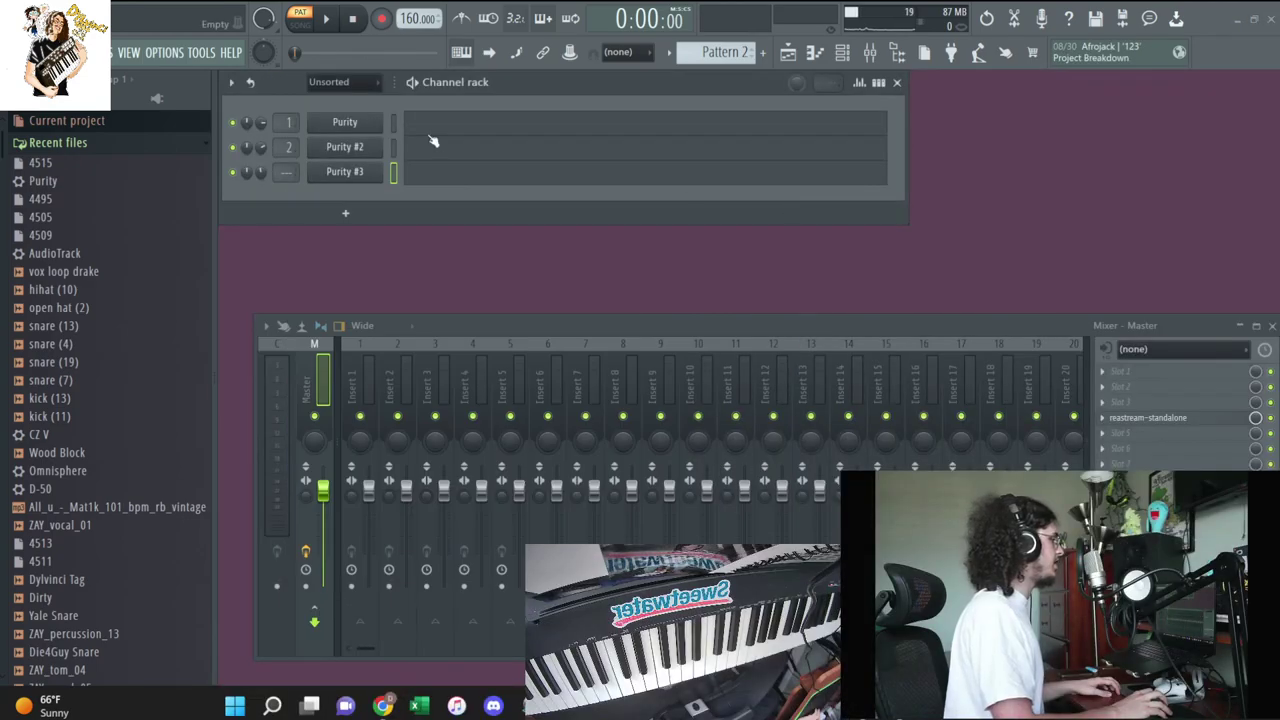
# Select the Purity #2 channel and set the project tempo to 153 BPM
pyautogui.click(366, 123)
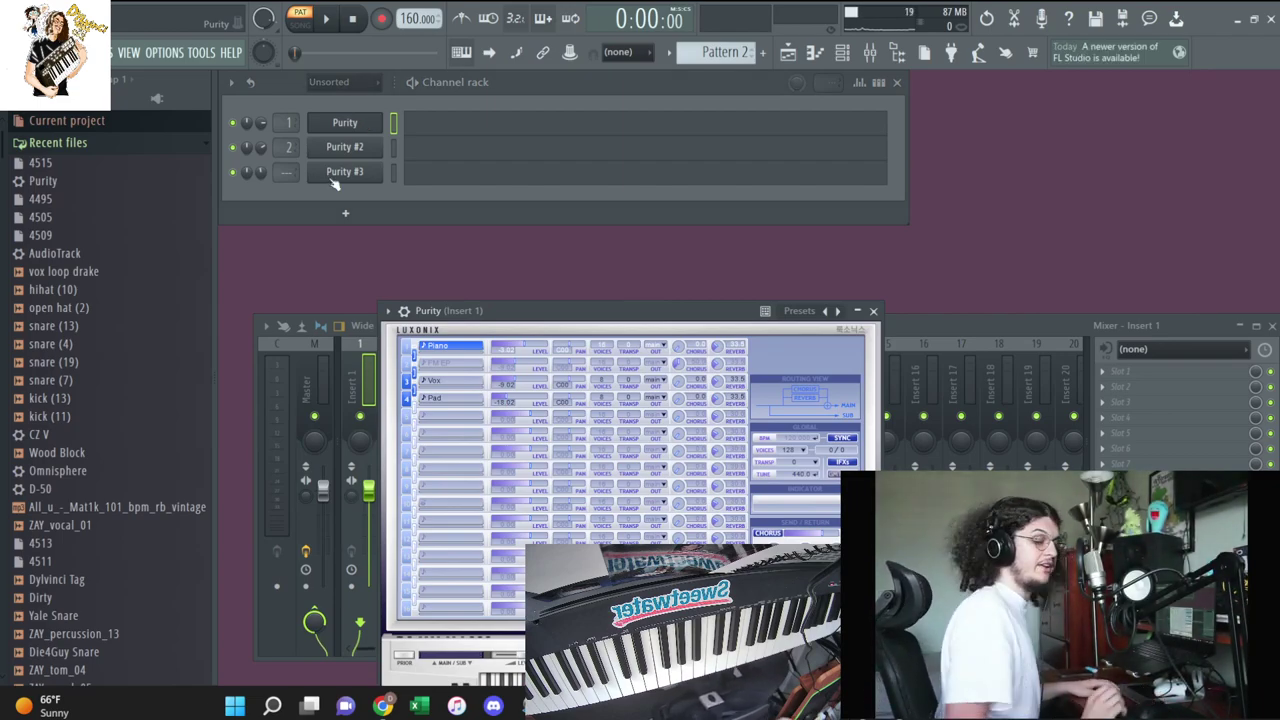
pyautogui.click(395, 147)
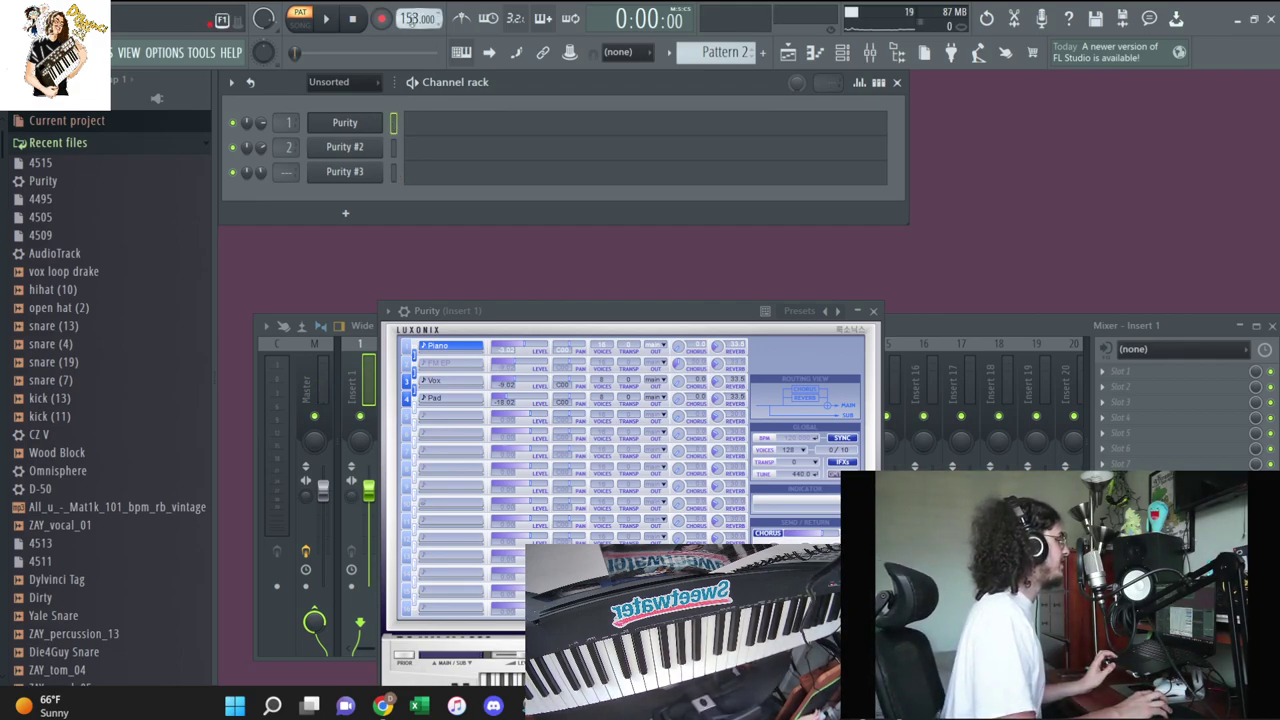
# Arm recording in Notes and automation mode and play the chord progression into Purity
pyautogui.click(386, 19)
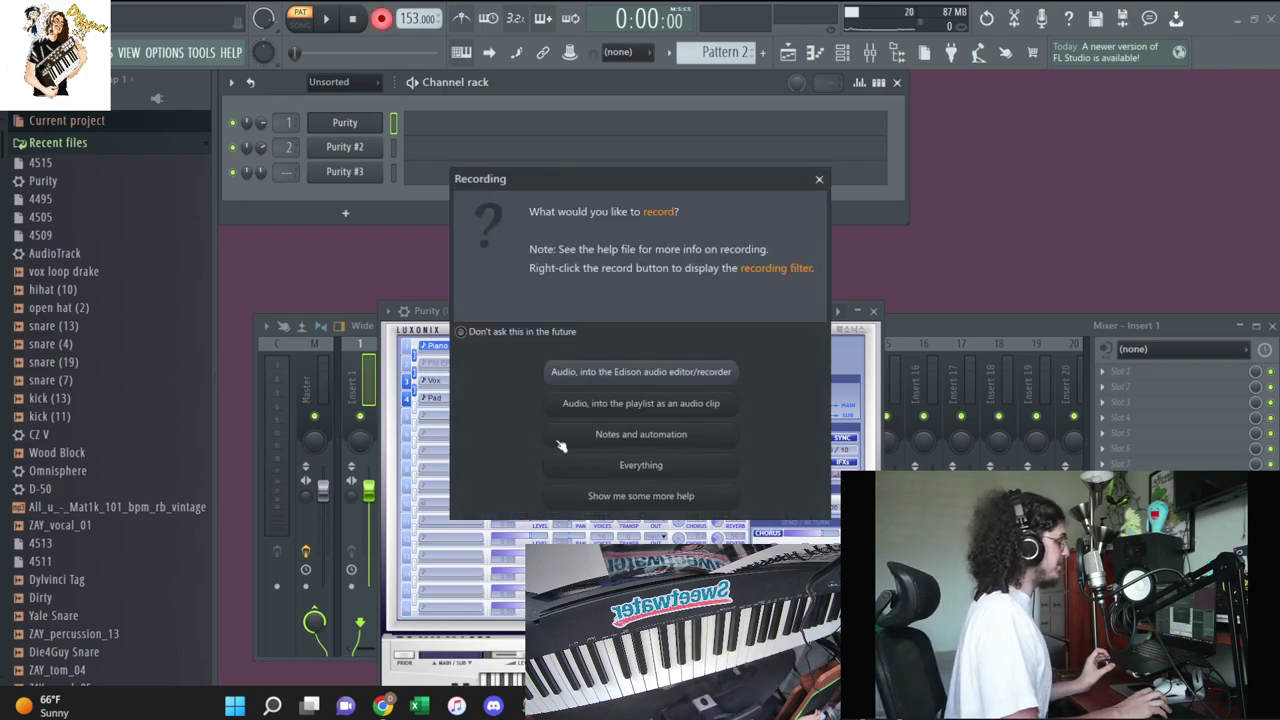
pyautogui.click(591, 437)
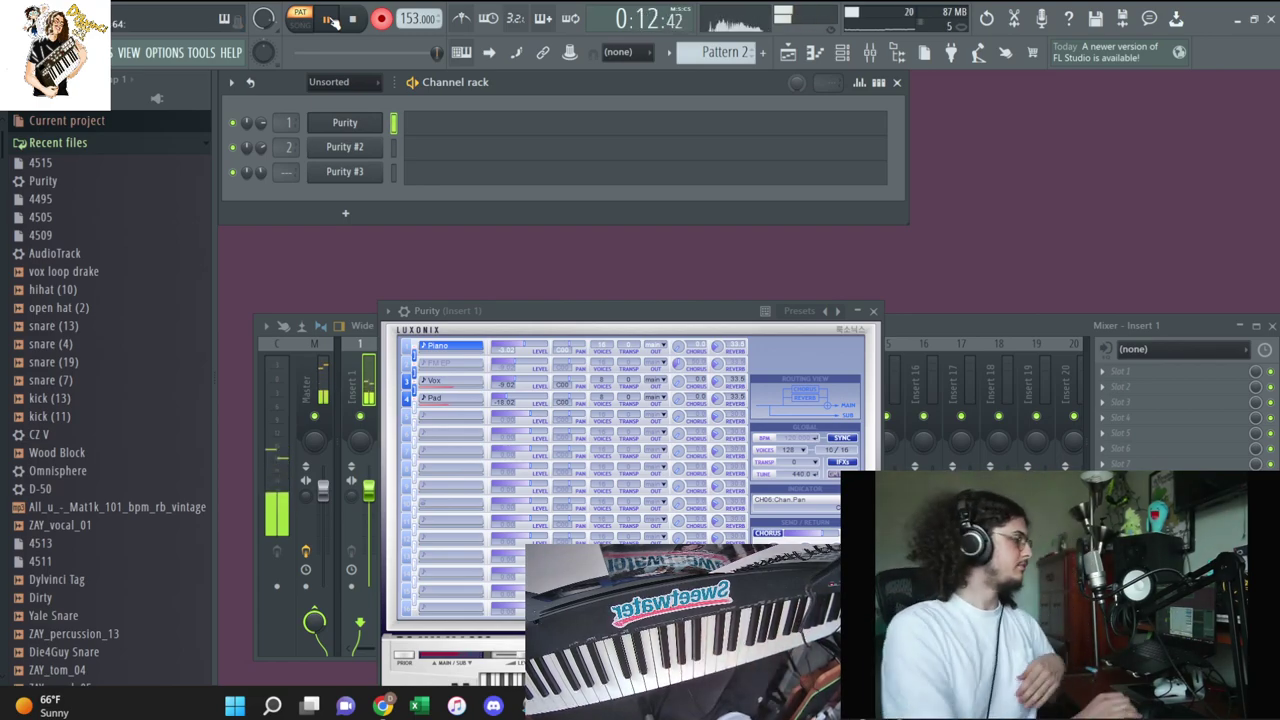
# Keep the take, delete the first four bars, shift chords to bar 1 and duplicate them
pyautogui.press('space')
pyautogui.click(636, 140)
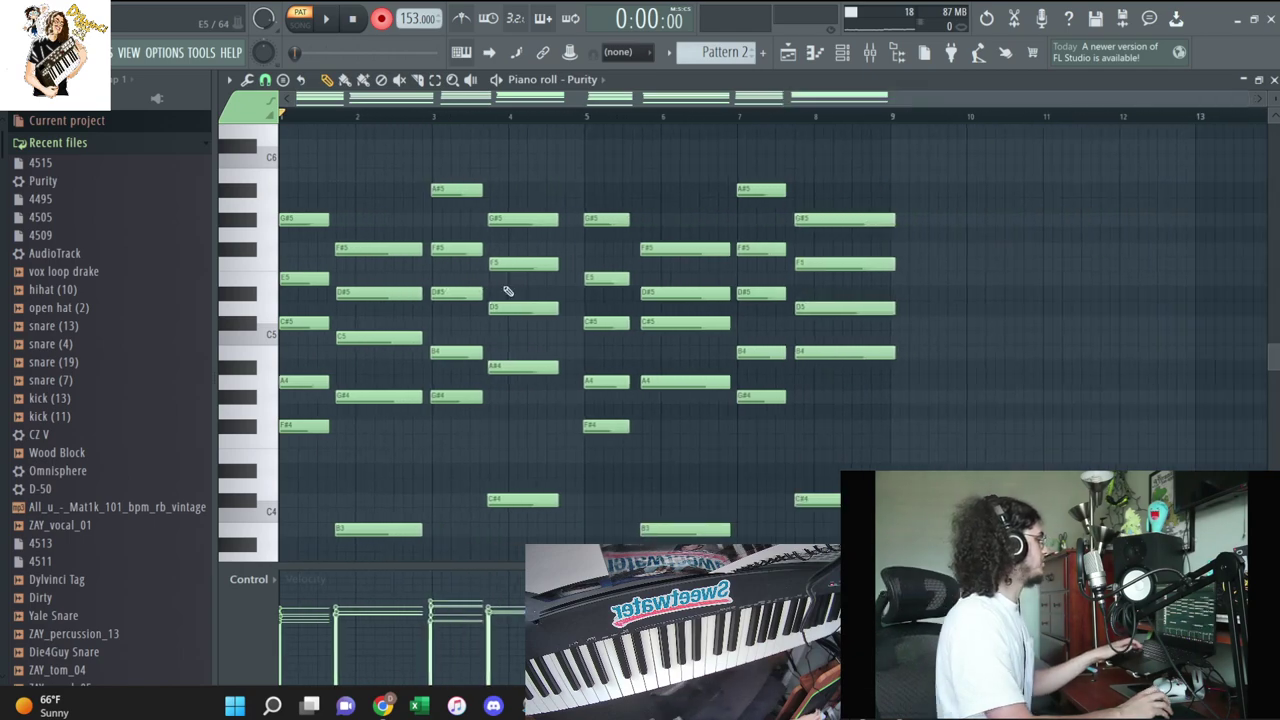
pyautogui.moveTo(567, 163); pyautogui.dragTo(123, 600)
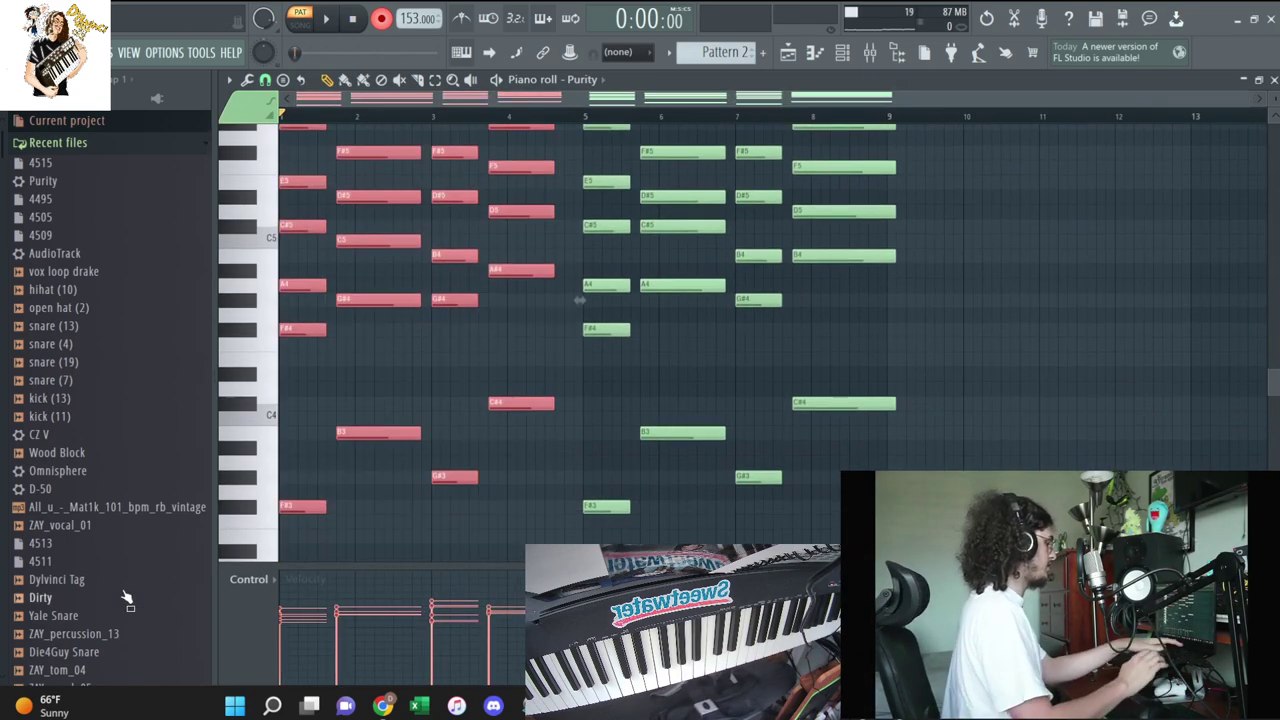
pyautogui.press('Delete')
pyautogui.hotkey('shift', 'Left')
pyautogui.hotkey('shift', 'Left')
pyautogui.hotkey('shift', 'Left')
pyautogui.hotkey('shift', 'Left')
pyautogui.hotkey('shift', 'Left')
pyautogui.hotkey('shift', 'Left')
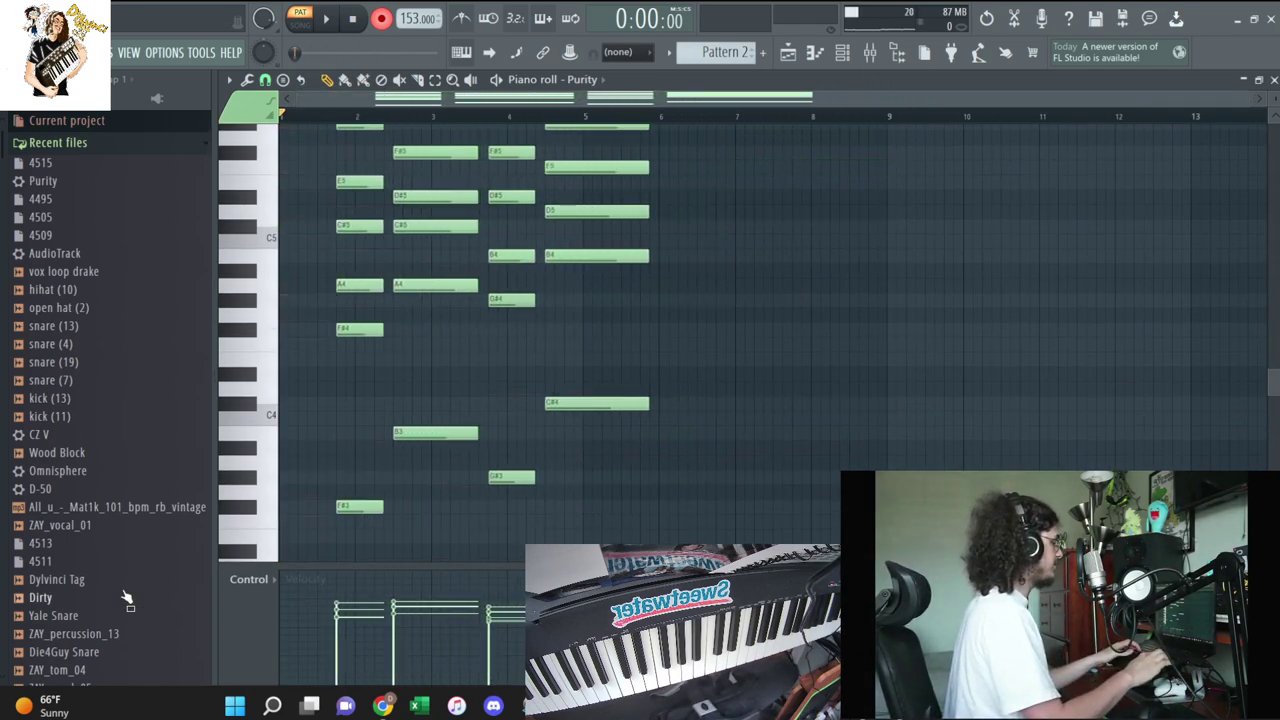
pyautogui.hotkey('shift', 'Left')
pyautogui.hotkey('shift', 'Left')
pyautogui.hotkey('shift', 'Left')
pyautogui.hotkey('ctrl', 'b')
pyautogui.hotkey('shift', 'Left')
pyautogui.hotkey('shift', 'Left')
# Shorten the final chord to end before bar 9 and close the piano roll
pyautogui.press('space')
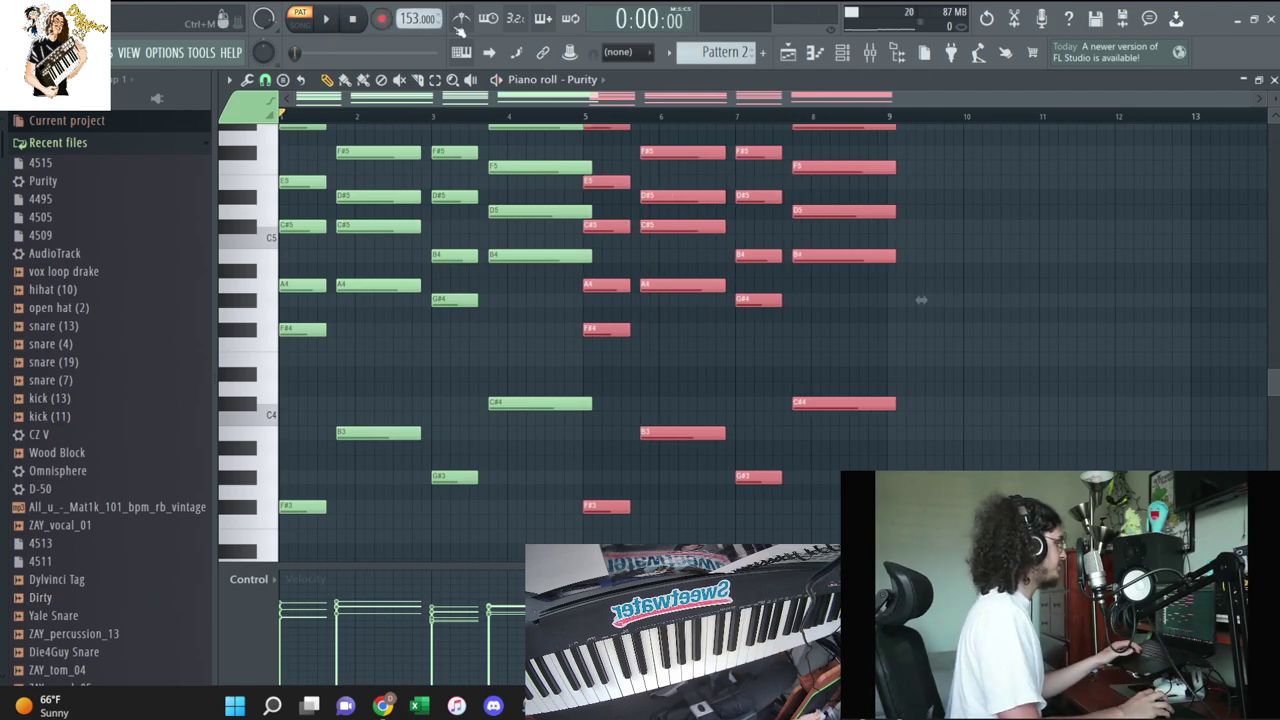
pyautogui.moveTo(580, 451); pyautogui.dragTo(598, 278)
pyautogui.scroll(4, 598, 278)
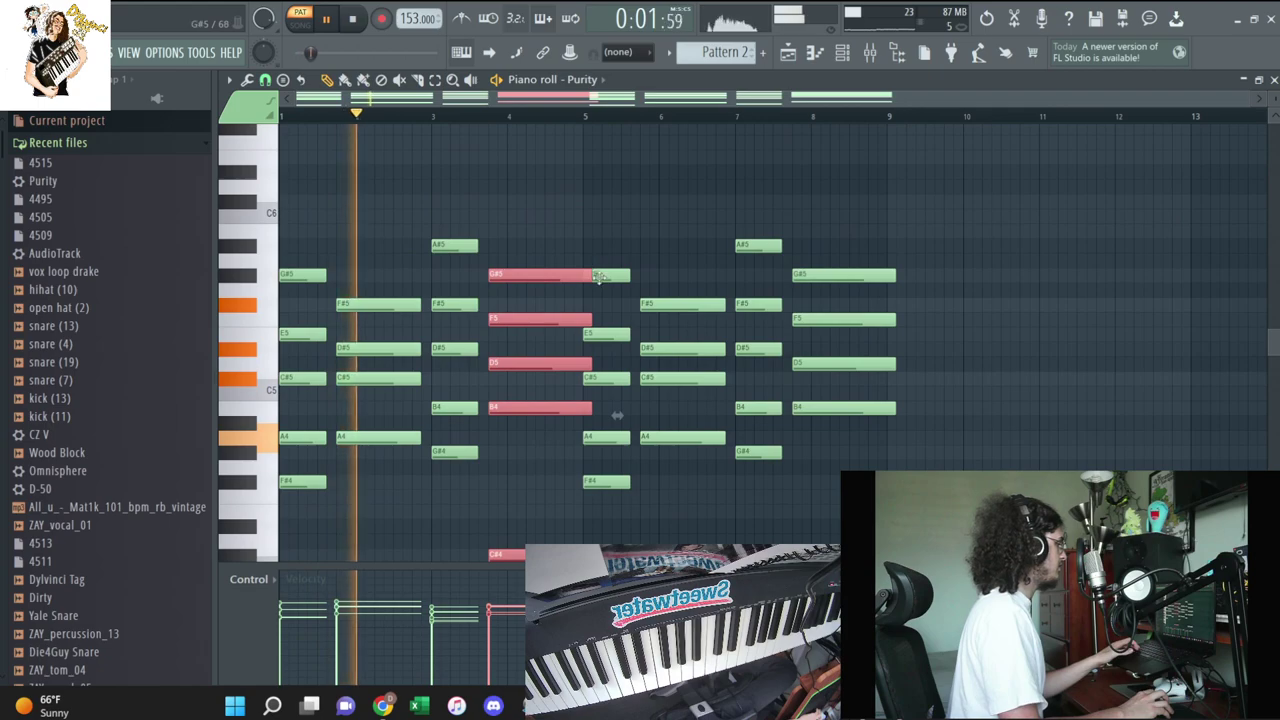
pyautogui.moveTo(794, 206); pyautogui.dragTo(852, 450)
pyautogui.scroll(-3, 919, 410)
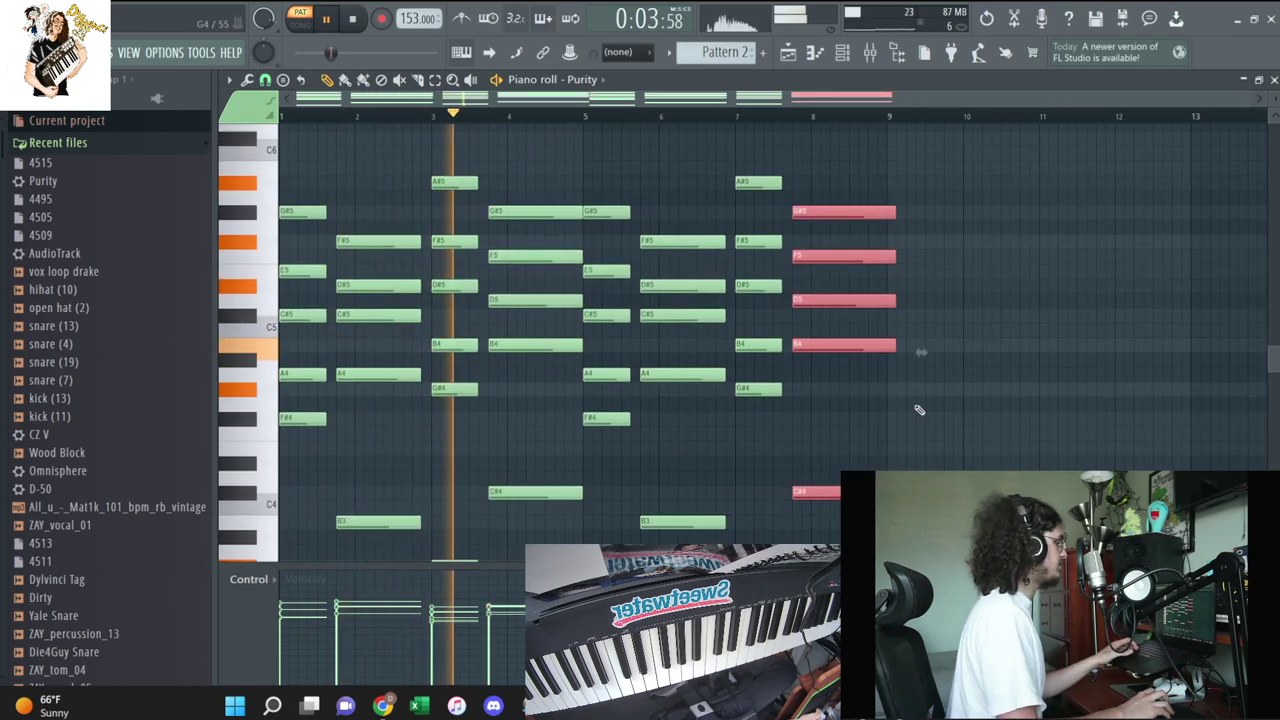
pyautogui.moveTo(921, 352); pyautogui.dragTo(901, 352)
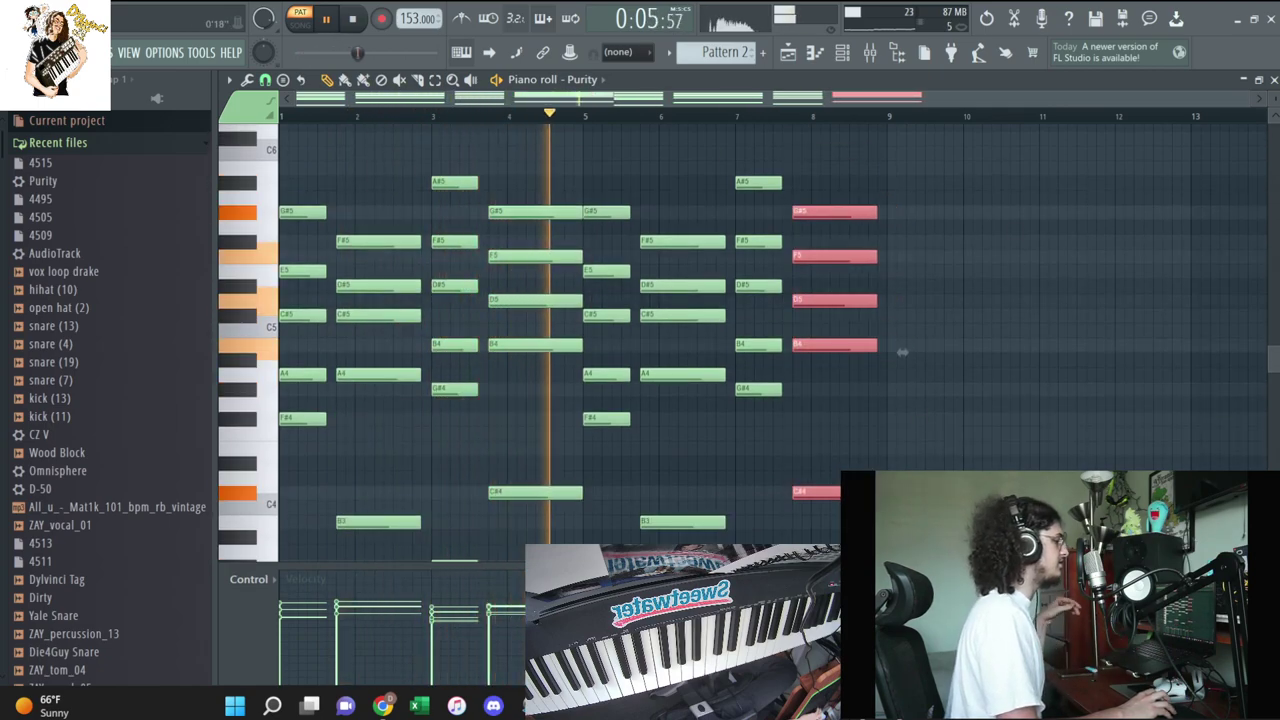
pyautogui.press('F7')
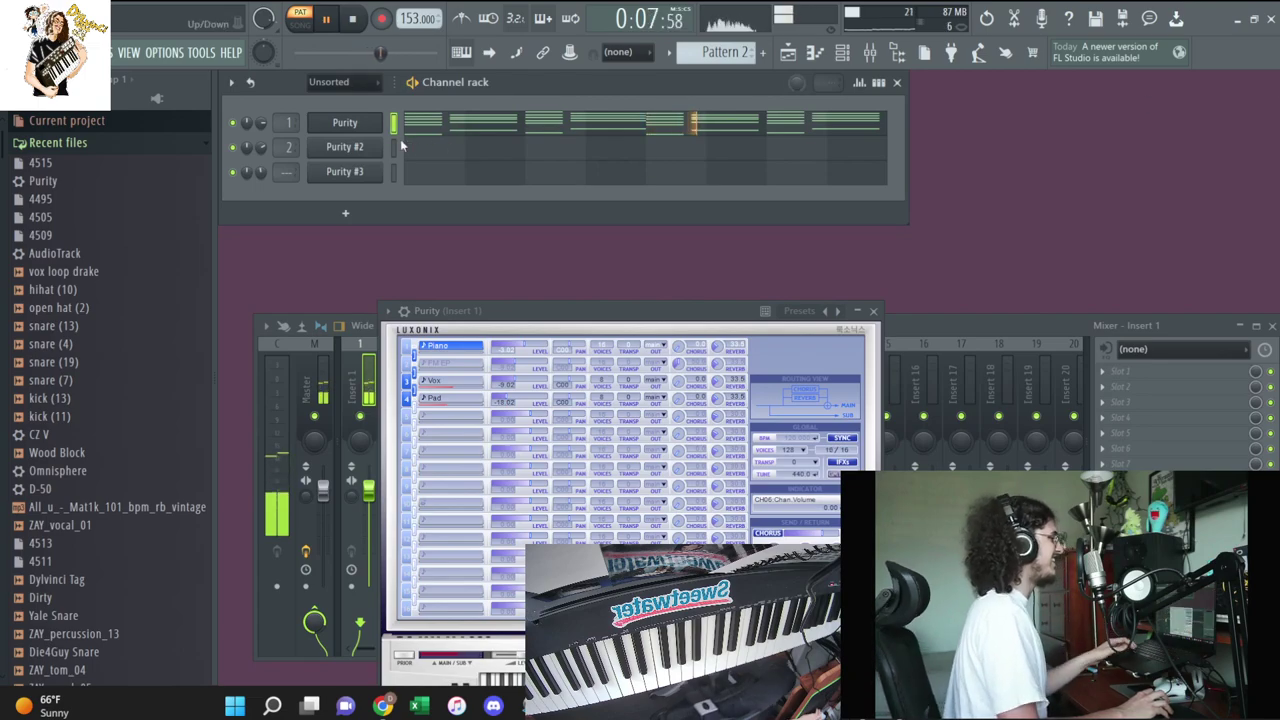
# Record a Purity #2 melody take in Notes and automation mode, retrying once
pyautogui.click(381, 18)
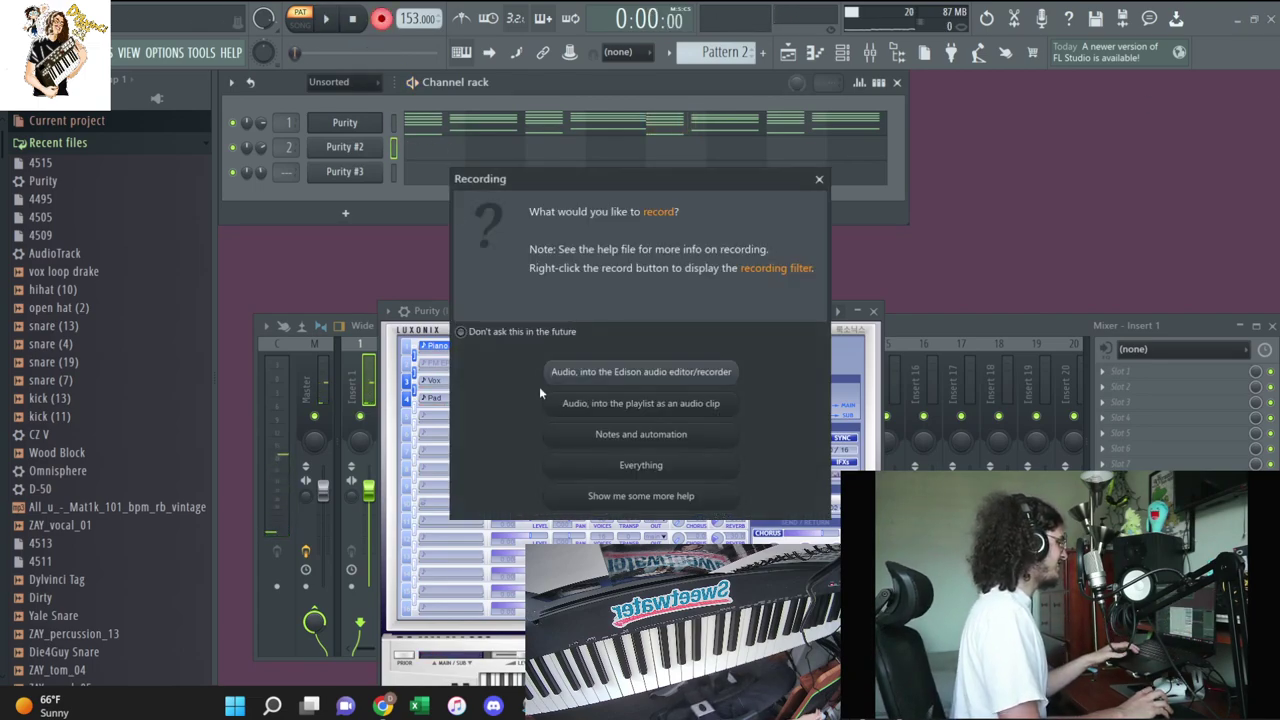
pyautogui.click(539, 434)
pyautogui.press('space')
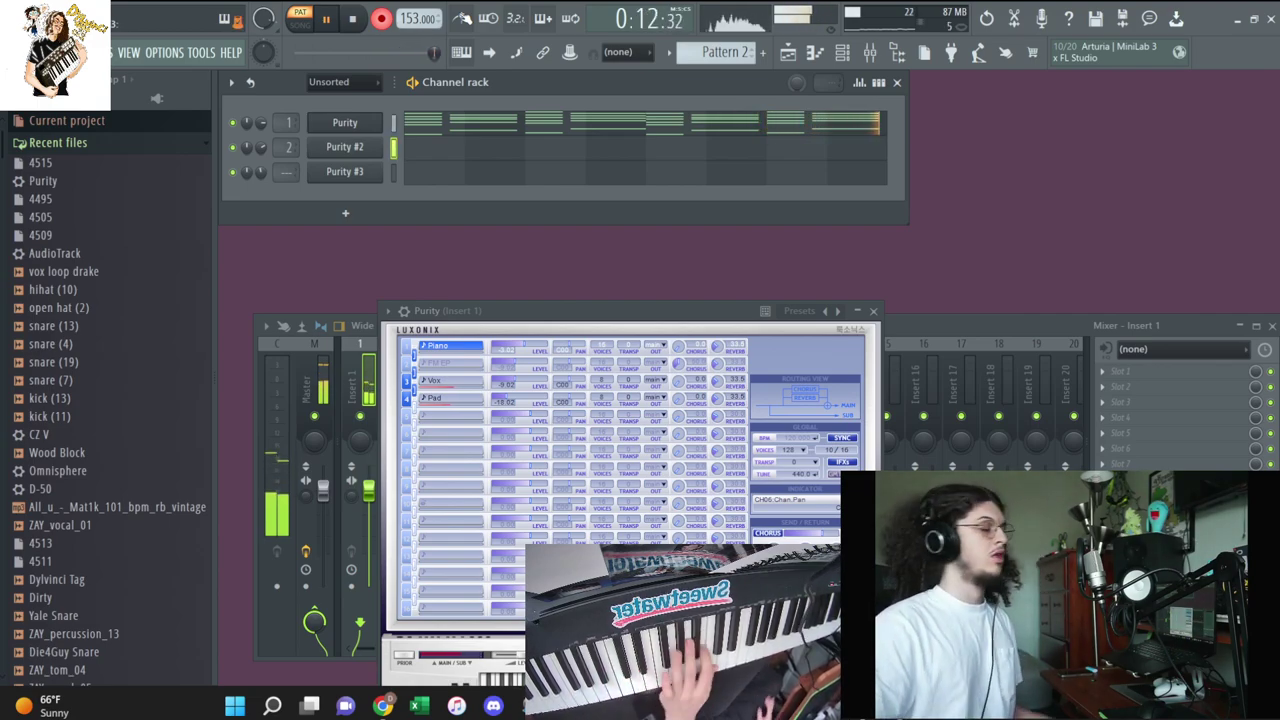
pyautogui.press('space')
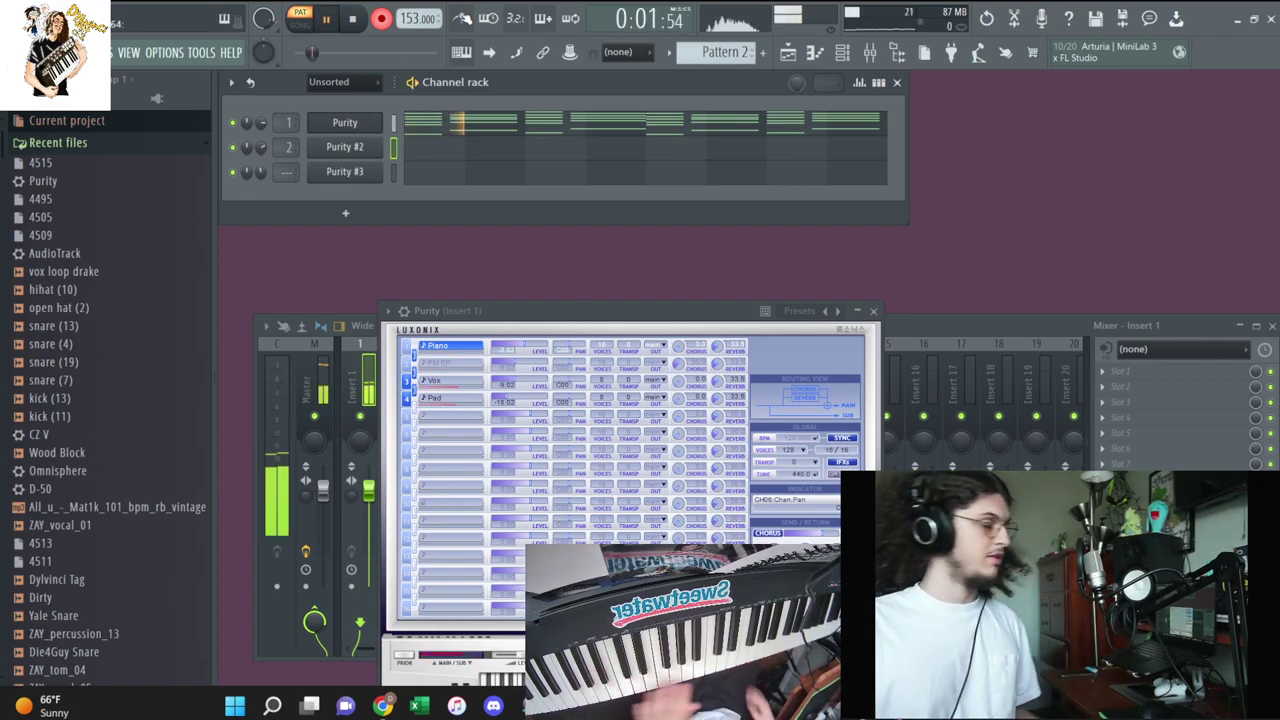
pyautogui.press('space')
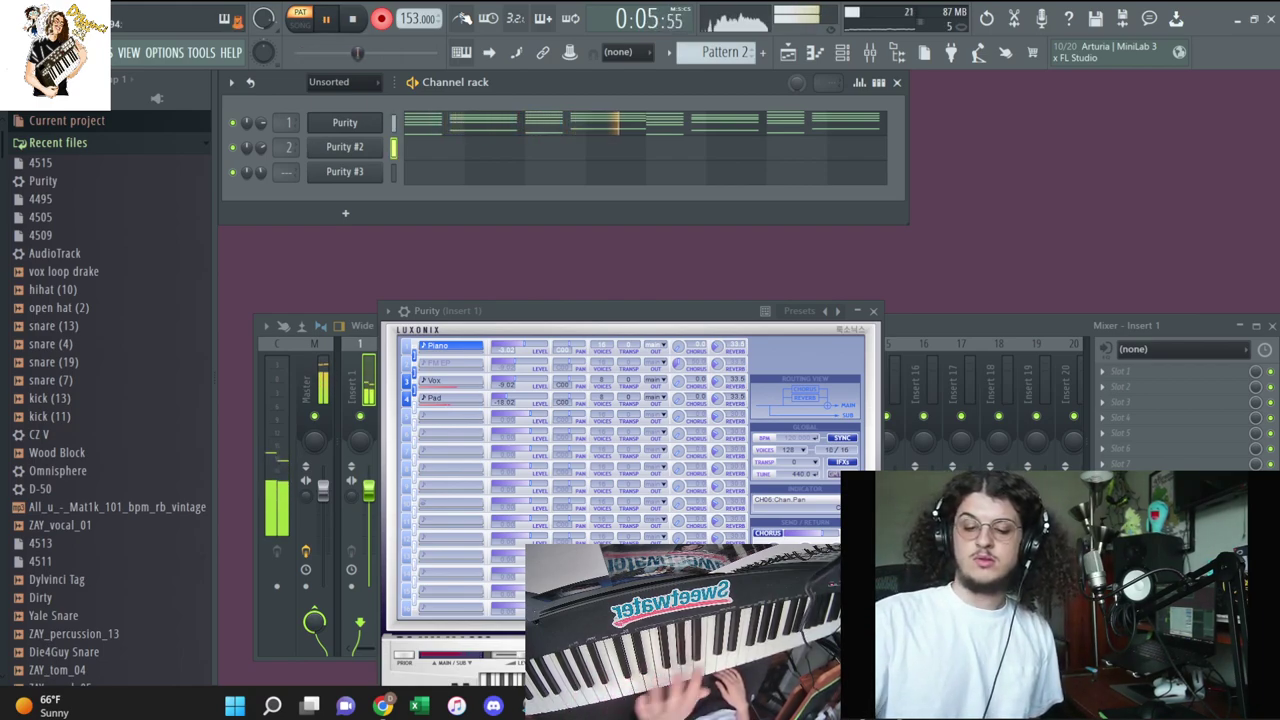
# Keep the melody take and nudge the opening G#6 and E6 notes slightly later
pyautogui.press('space')
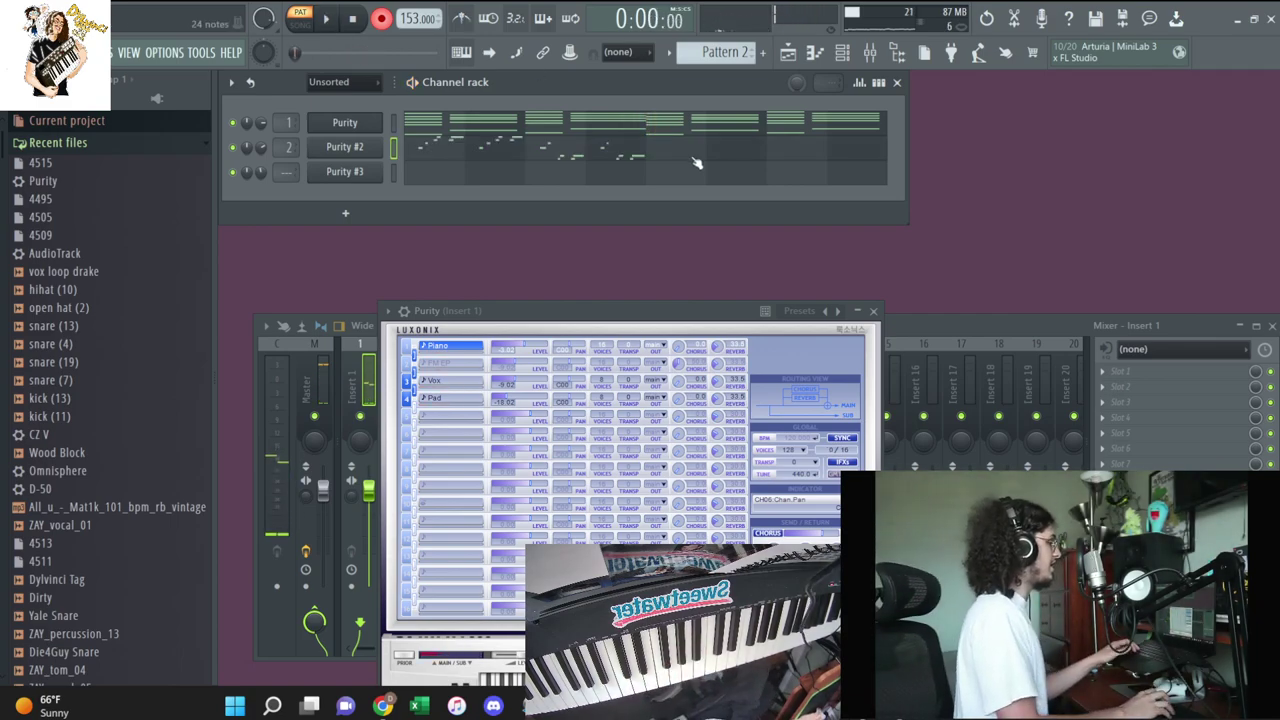
pyautogui.click(666, 158)
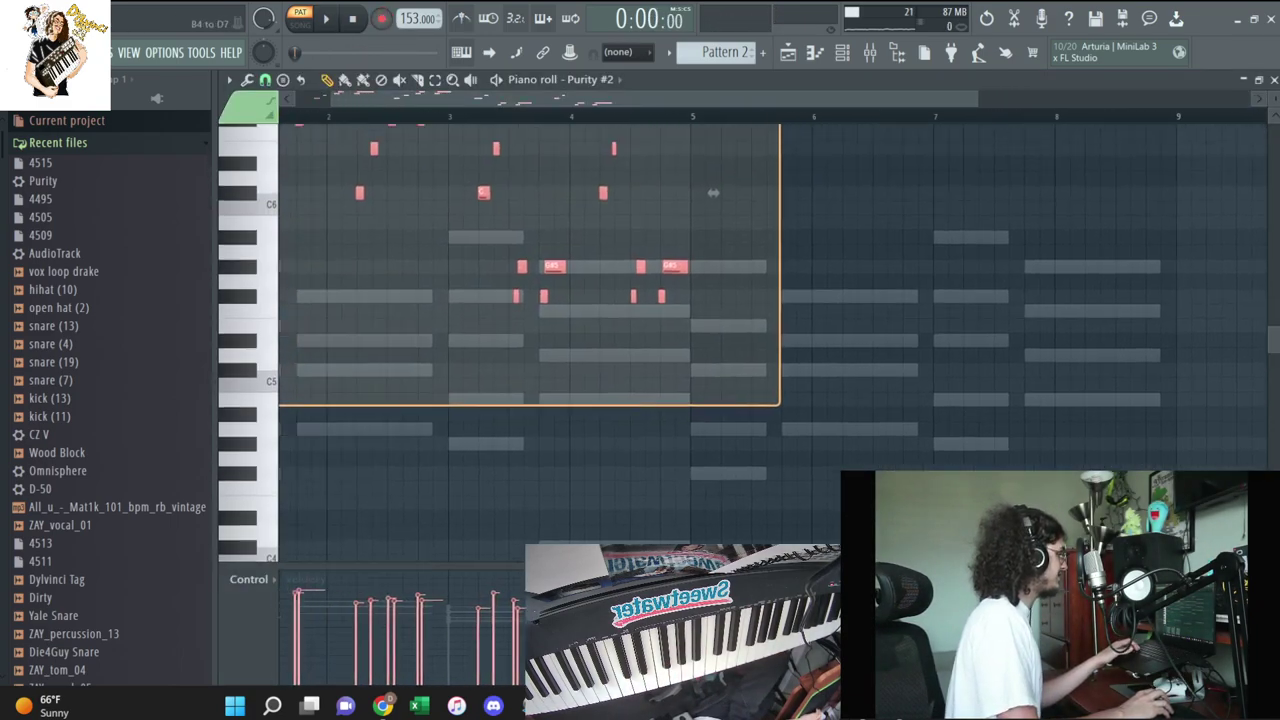
pyautogui.scroll(1, 290, 400)
pyautogui.moveTo(290, 400); pyautogui.dragTo(386, 255)
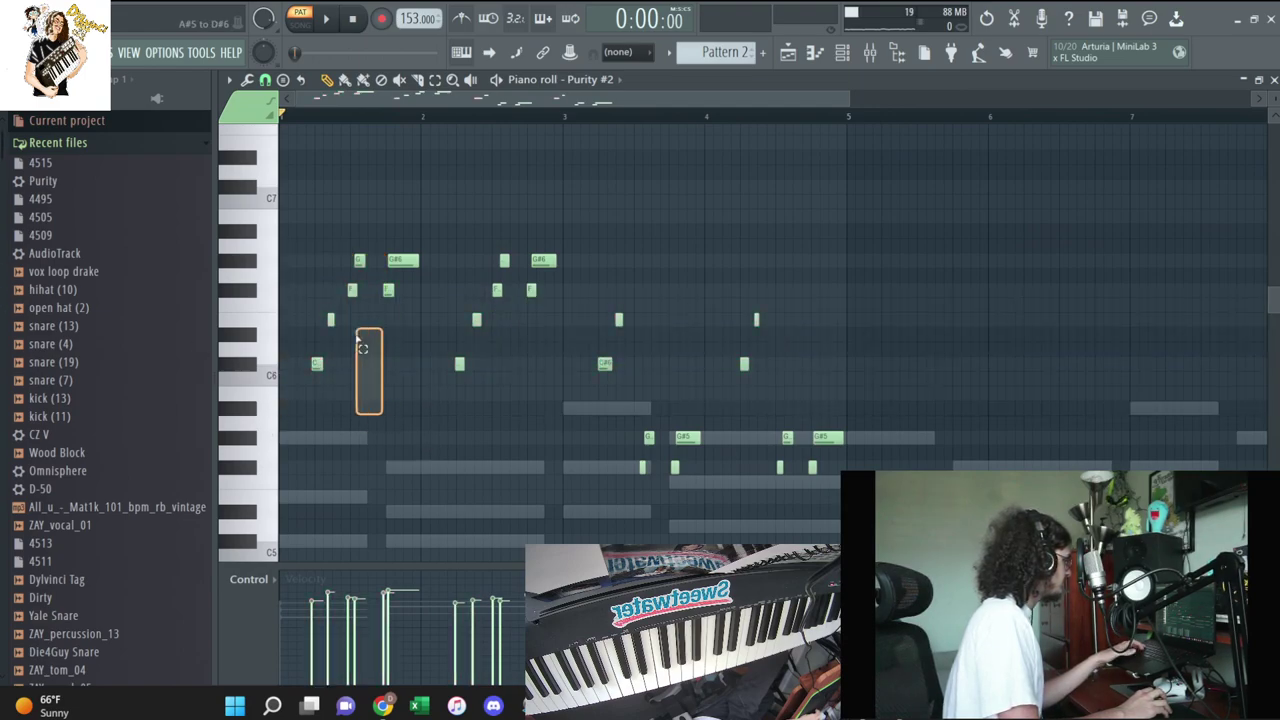
pyautogui.moveTo(384, 412); pyautogui.dragTo(292, 296)
pyautogui.moveTo(430, 313); pyautogui.dragTo(393, 250)
pyautogui.moveTo(339, 303)
pyautogui.mouseDown()
pyautogui.moveTo(360, 260)
pyautogui.moveTo(300, 392)
pyautogui.mouseUp()
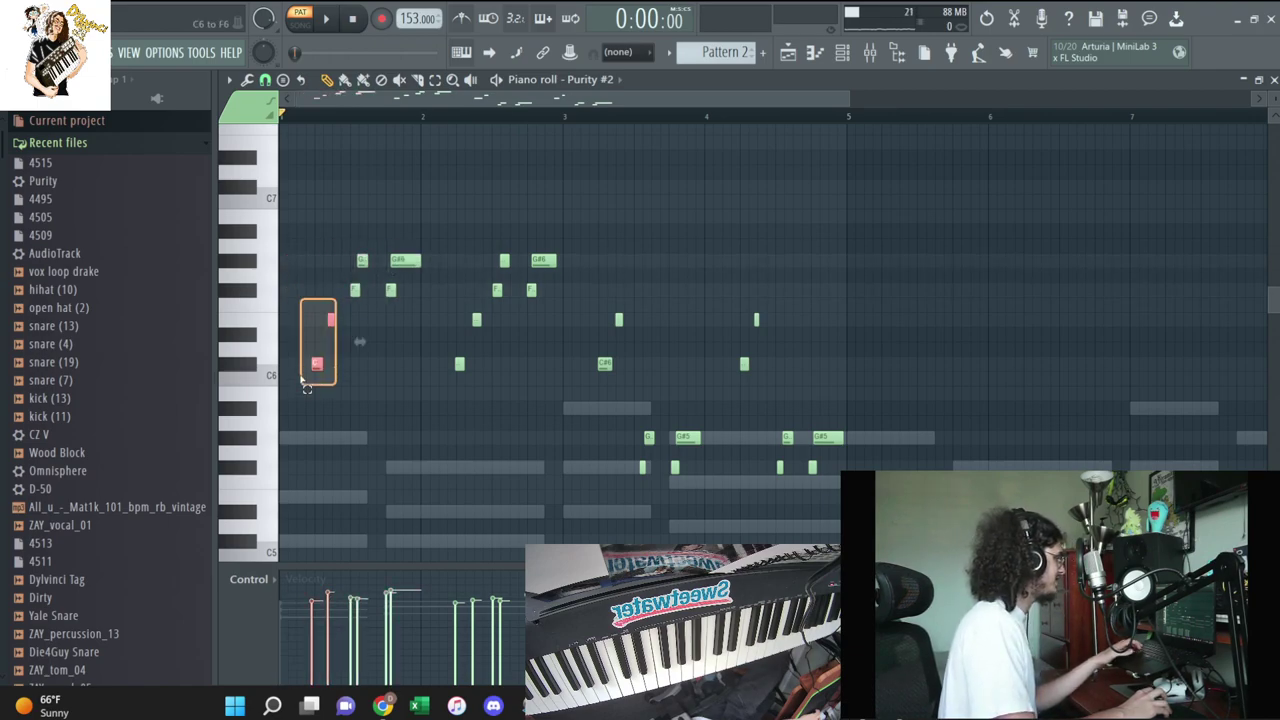
pyautogui.scroll(2, 318, 340)
pyautogui.click(338, 332)
pyautogui.moveTo(340, 321); pyautogui.dragTo(350, 321)
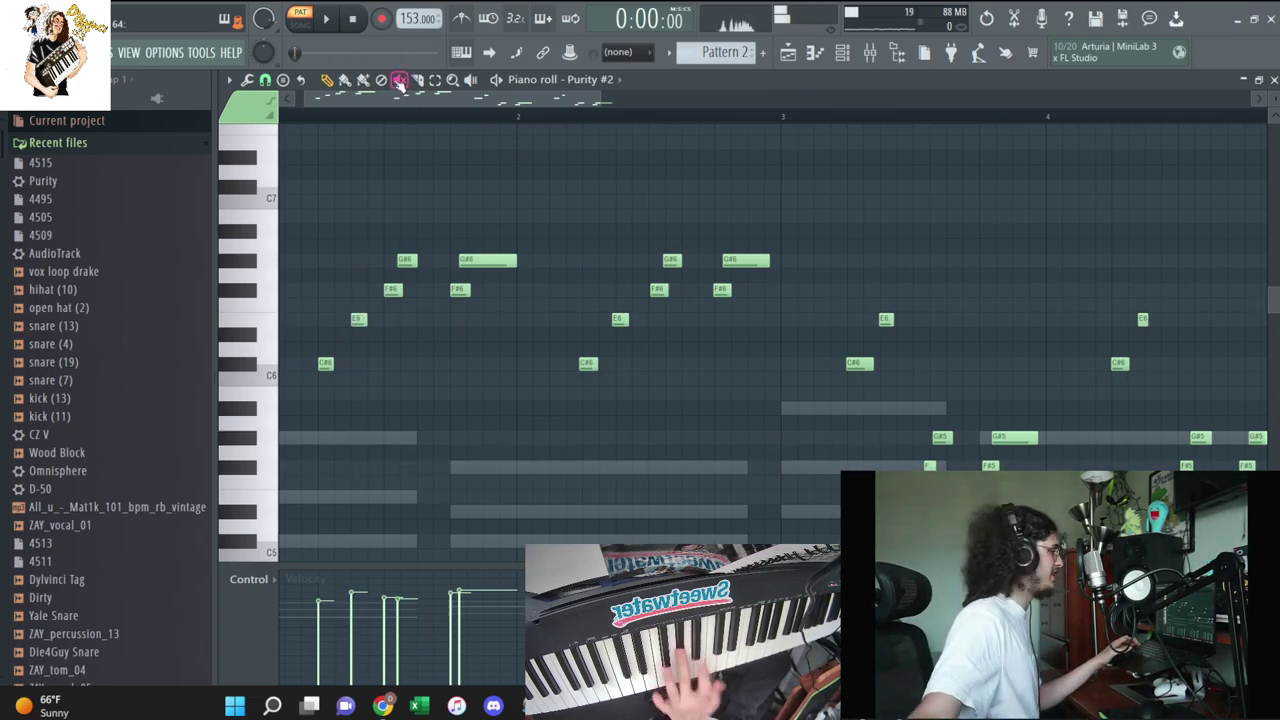
# Audition the melody and shift the G#6 notes in bars 1–2 later to tighten timing
pyautogui.scroll(-2, 445, 243)
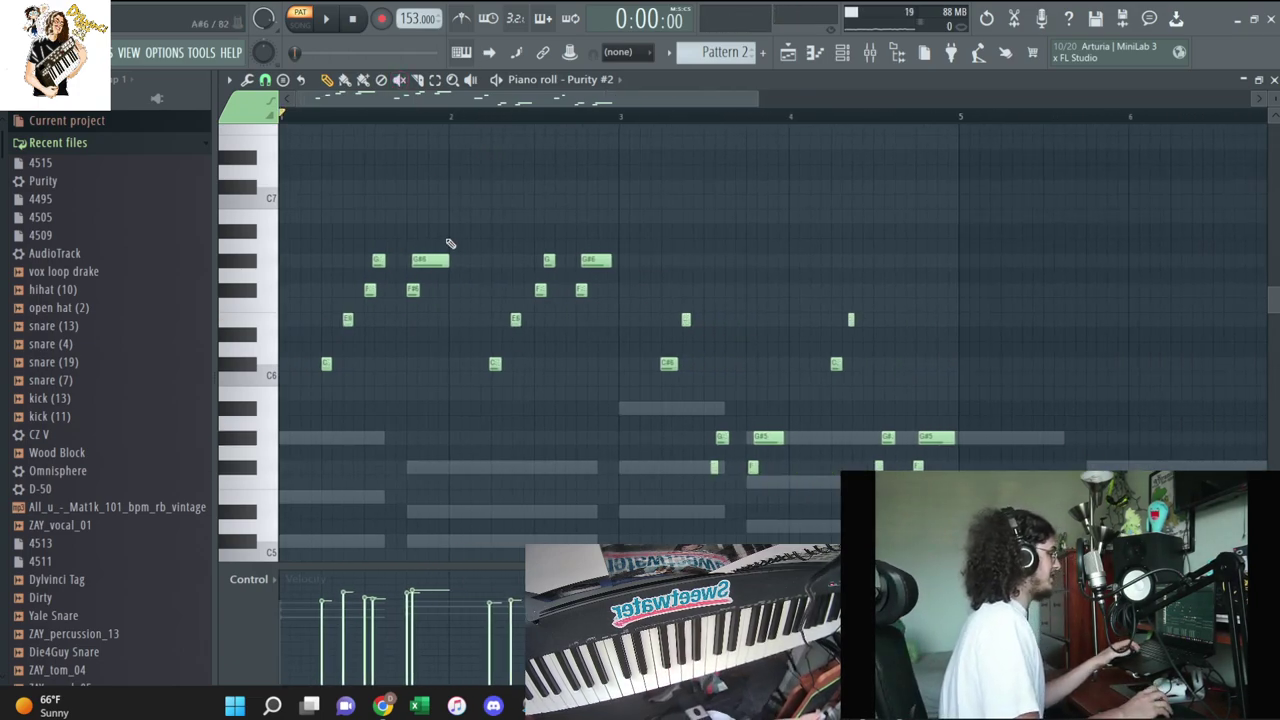
pyautogui.press('space')
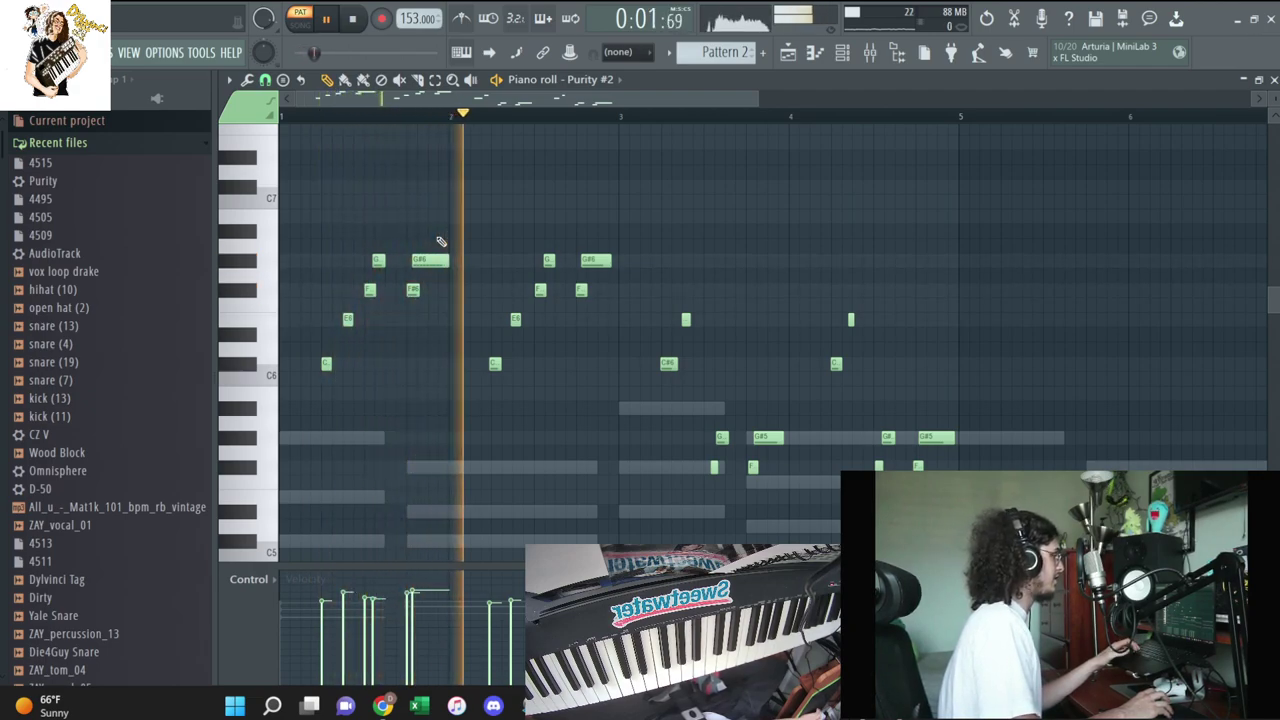
pyautogui.scroll(3, 369, 266)
pyautogui.press('space')
pyautogui.moveTo(369, 266); pyautogui.dragTo(560, 245)
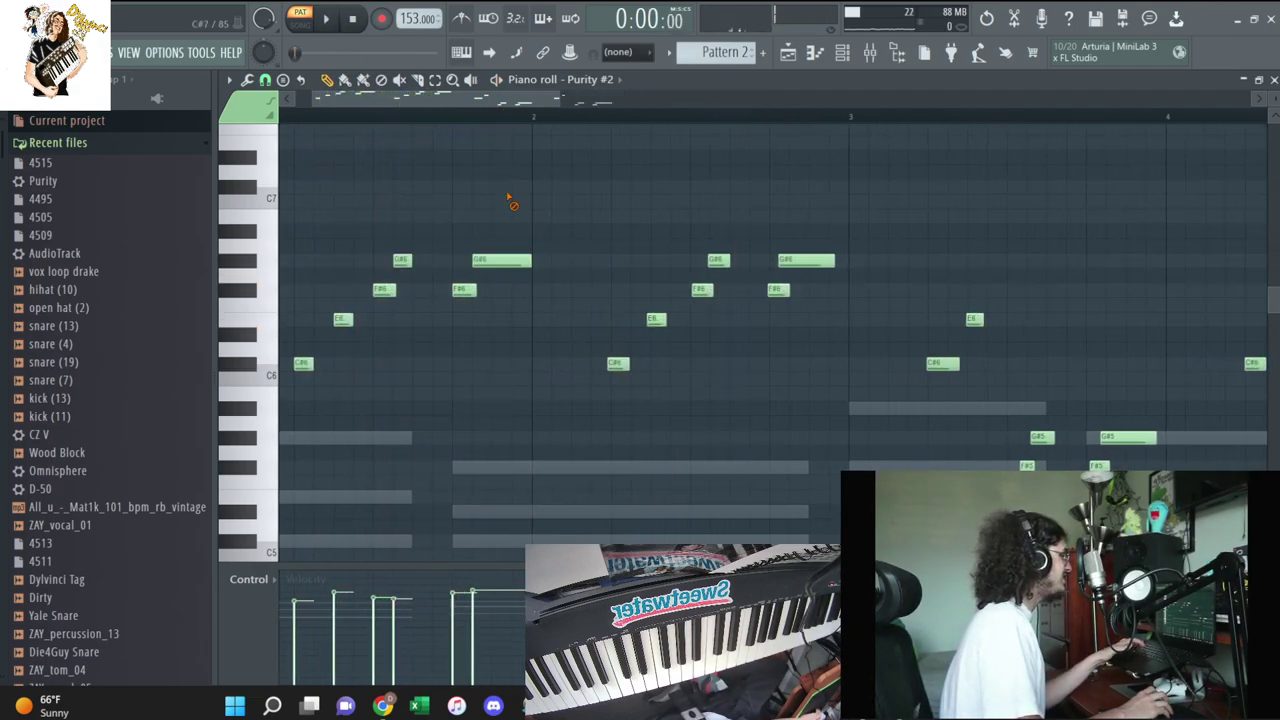
pyautogui.press('space')
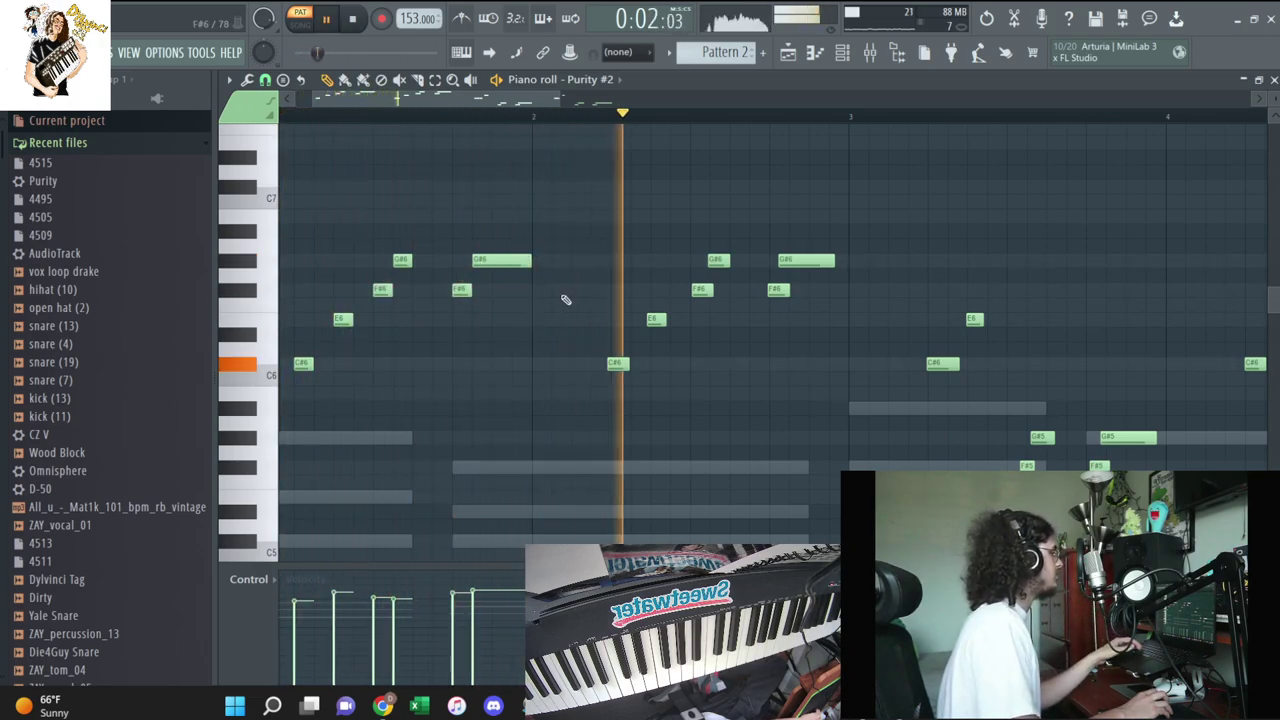
pyautogui.moveTo(563, 377); pyautogui.dragTo(823, 208)
pyautogui.press('space')
pyautogui.press('space')
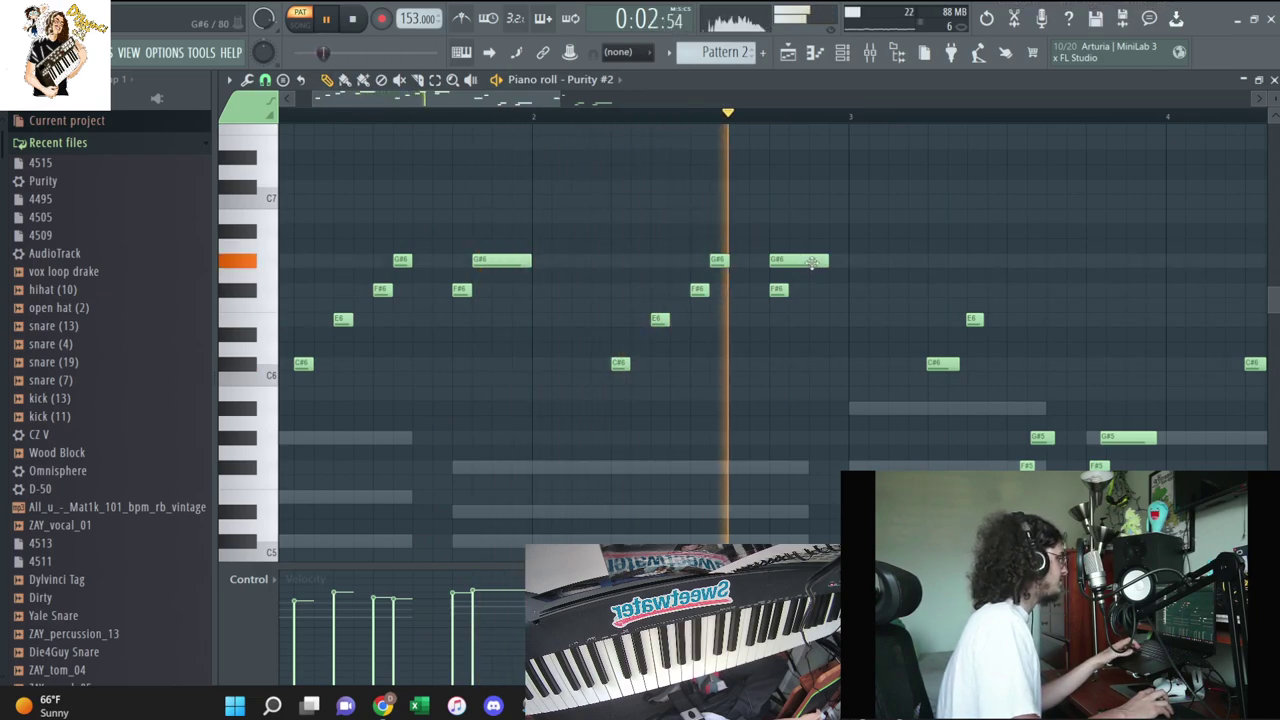
pyautogui.moveTo(818, 262); pyautogui.dragTo(838, 264)
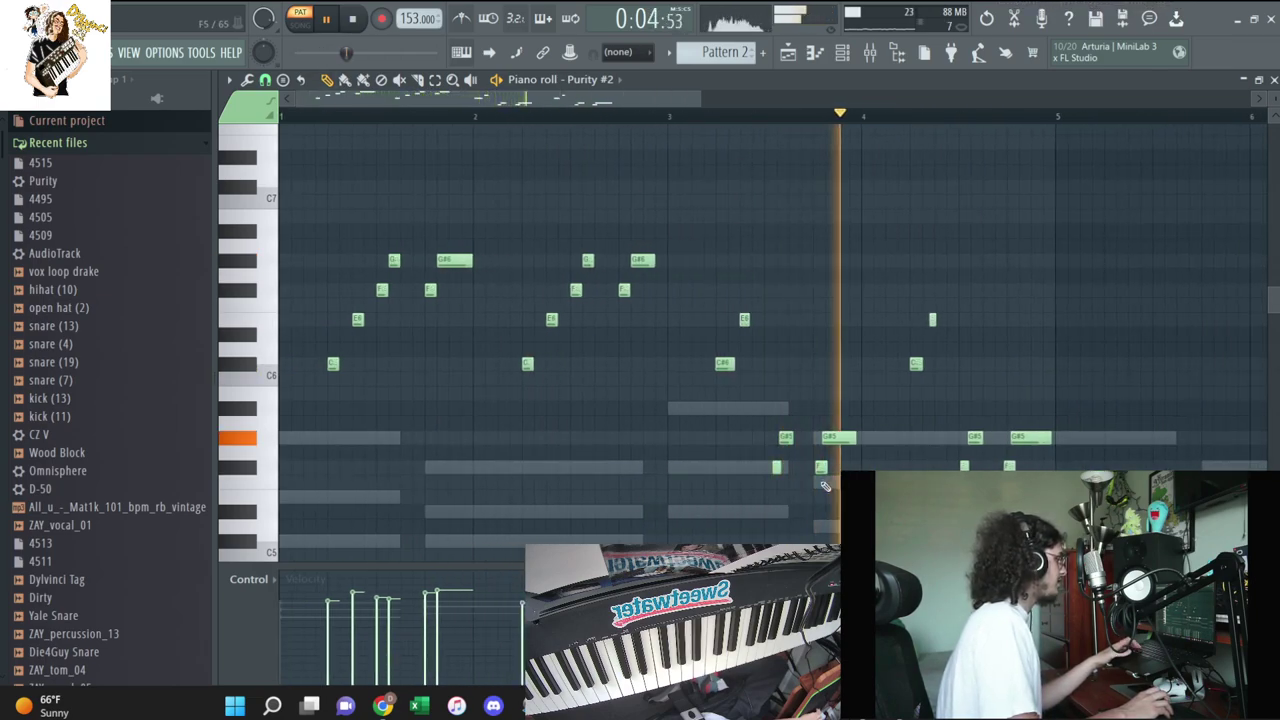
pyautogui.press('space')
# Select the bar 3 and G#5/F#5 notes, then play the melody from bar 5
pyautogui.moveTo(605, 517); pyautogui.dragTo(750, 256)
pyautogui.press('space')
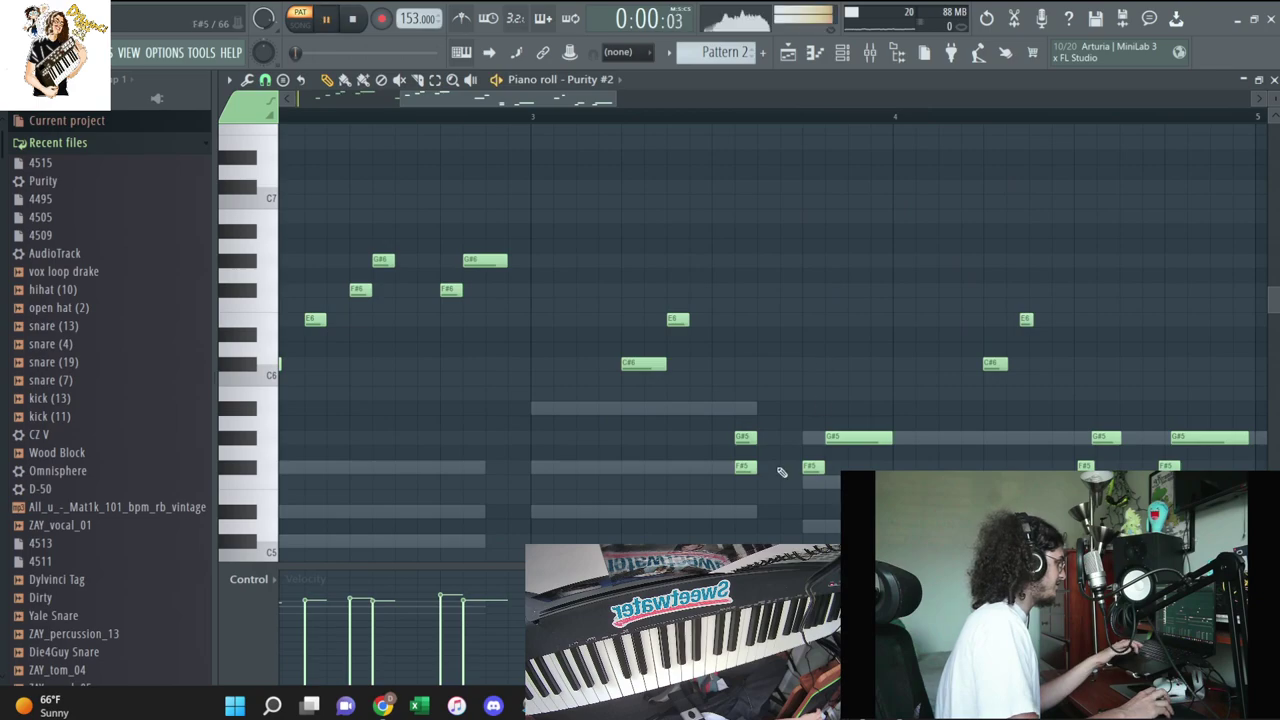
pyautogui.scroll(-2, 680, 389)
pyautogui.scroll(2, 699, 400)
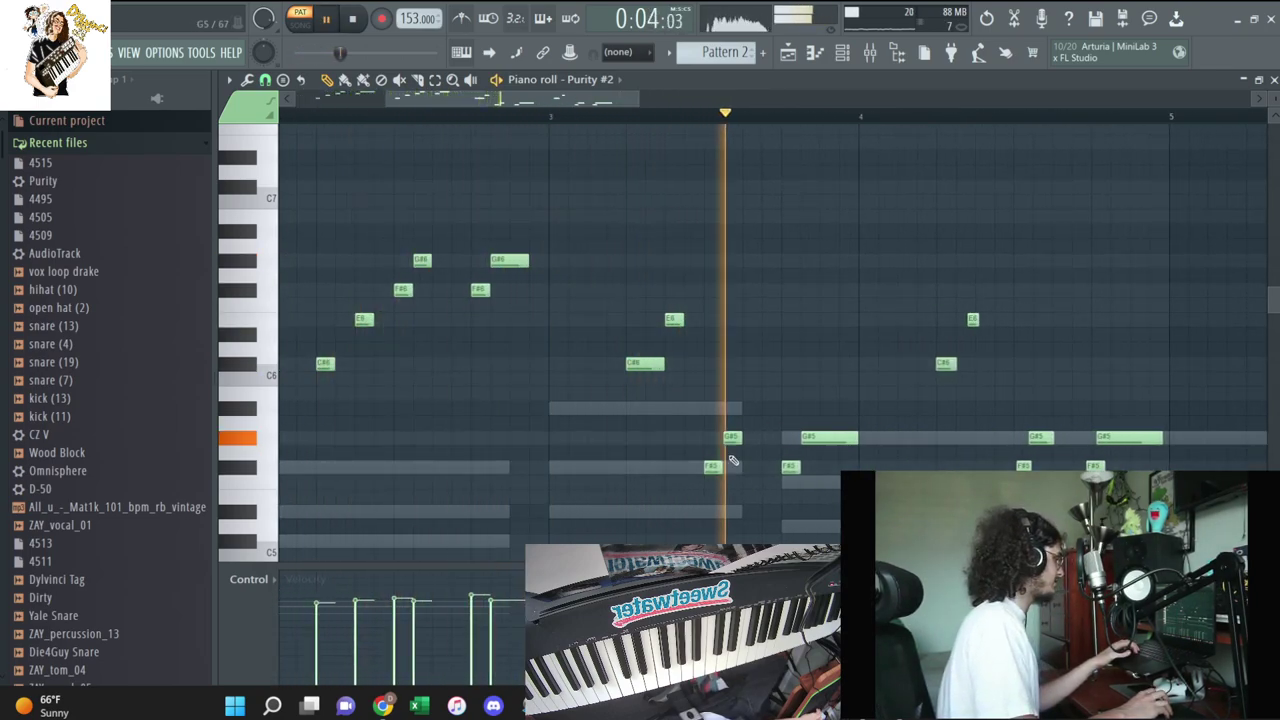
pyautogui.scroll(-2, 1006, 428)
pyautogui.scroll(2, 1000, 425)
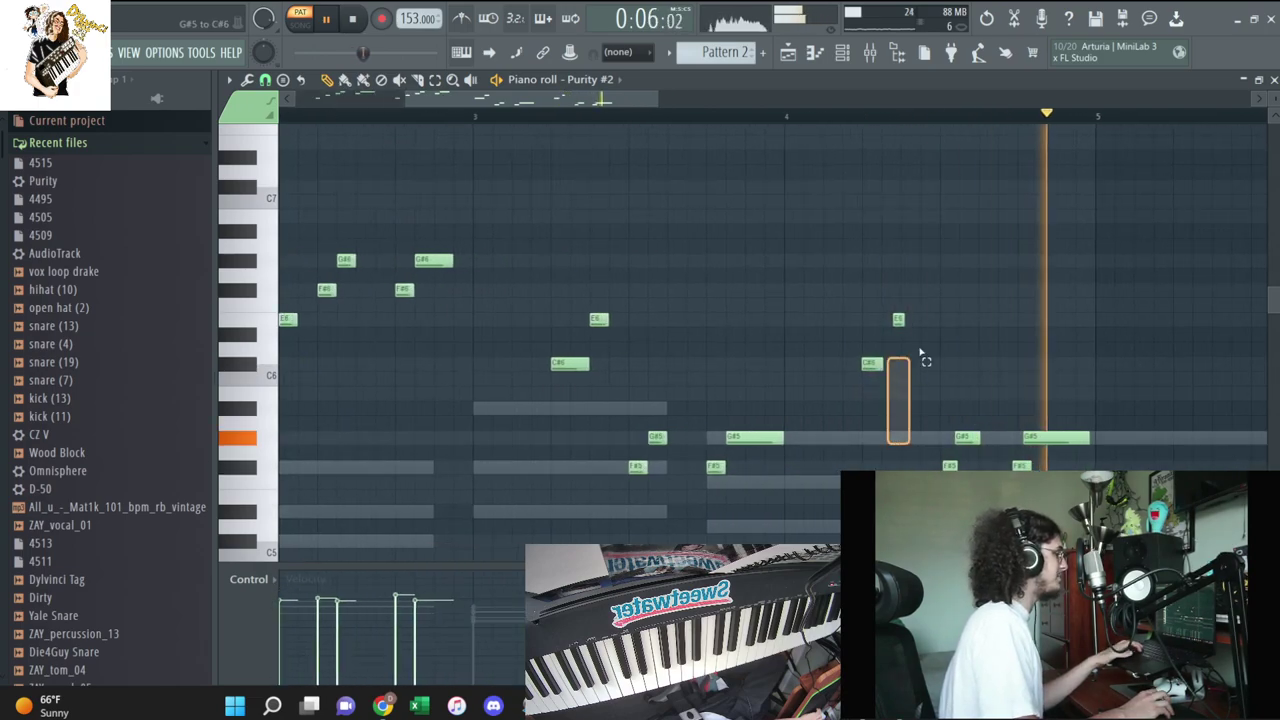
pyautogui.press('space')
pyautogui.moveTo(932, 386)
pyautogui.mouseDown()
pyautogui.moveTo(1022, 475)
pyautogui.moveTo(1136, 342)
pyautogui.mouseUp()
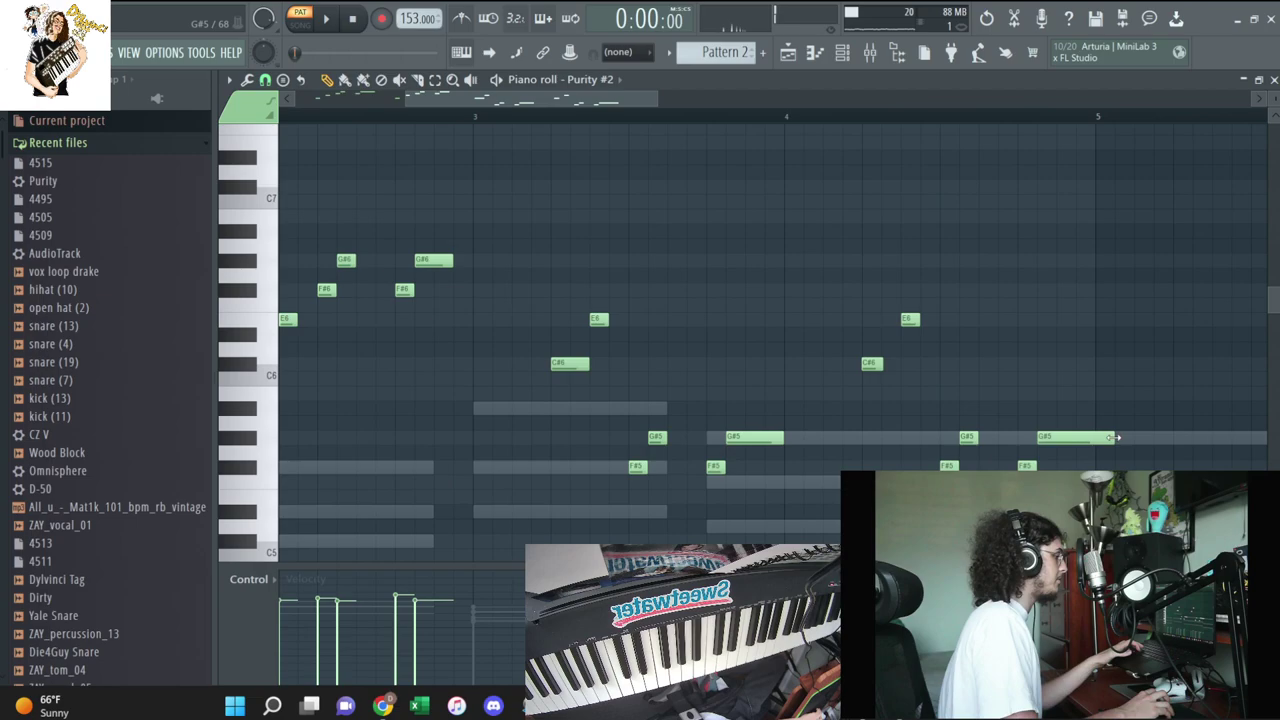
pyautogui.scroll(-2, 1102, 446)
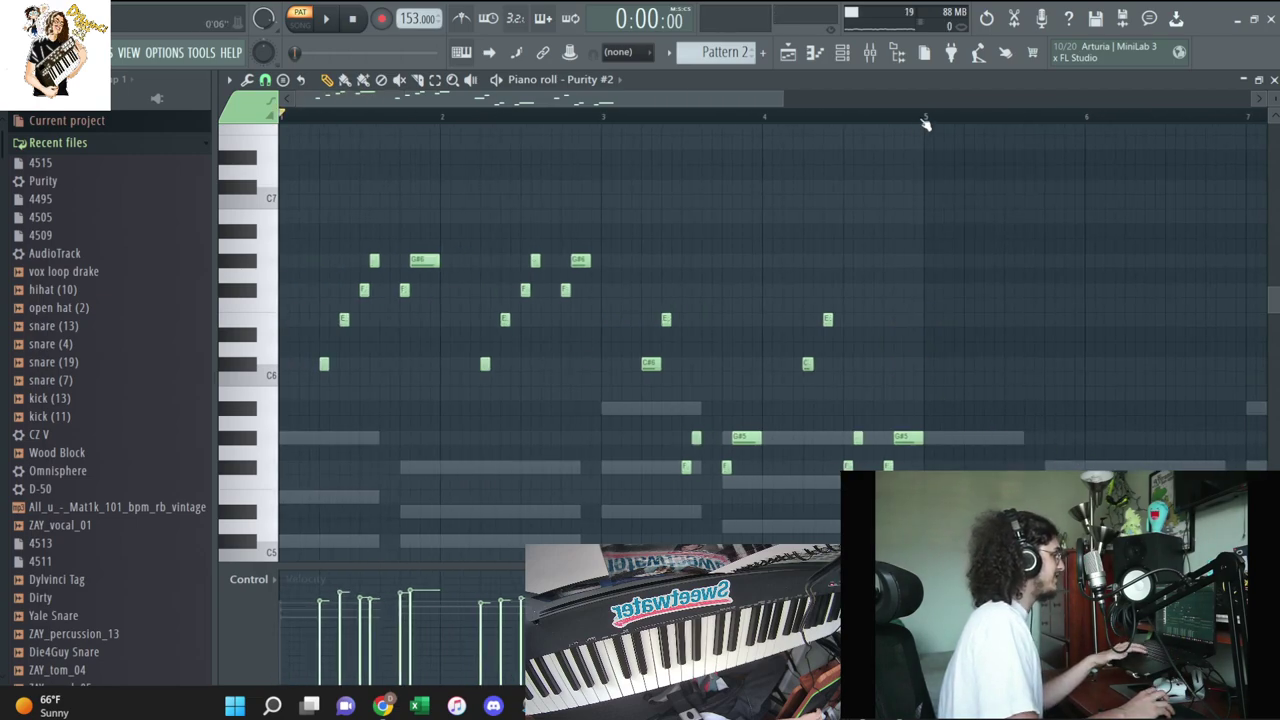
pyautogui.press('space')
pyautogui.moveTo(925, 118); pyautogui.dragTo(540, 145)
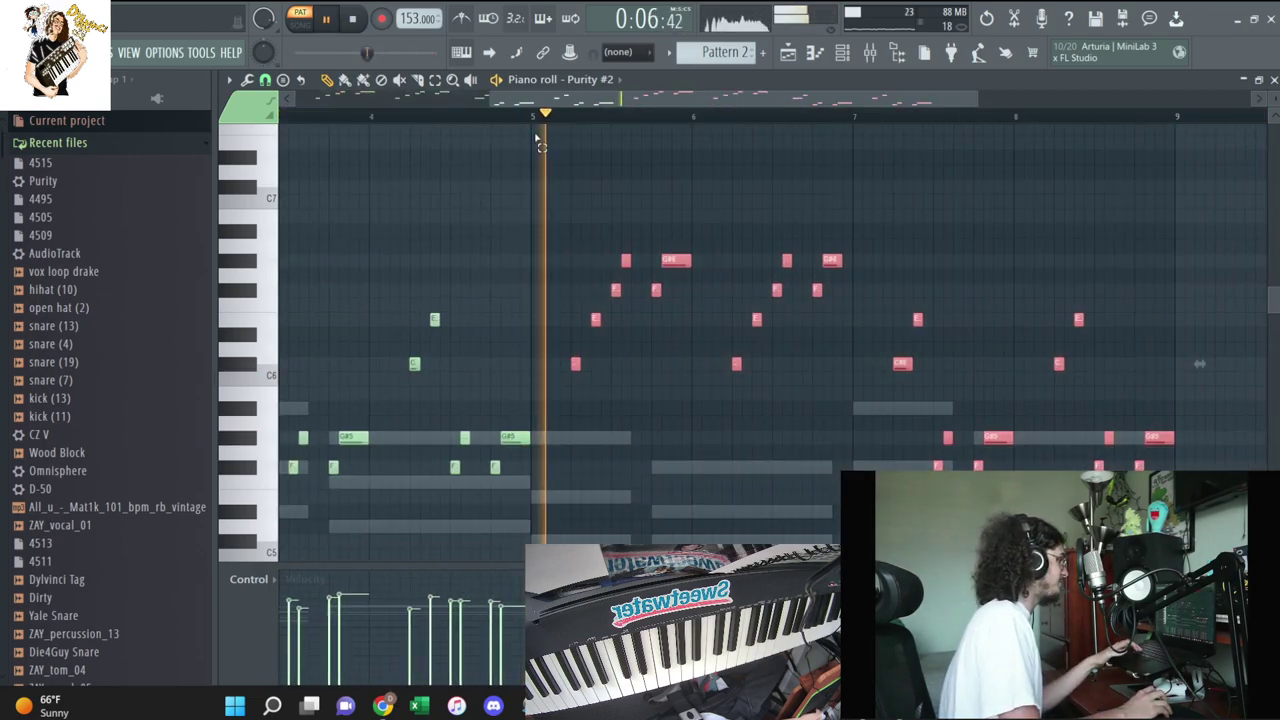
# Route Purity #3 to mixer insert 3 and record a new melody on it
pyautogui.press('F7')
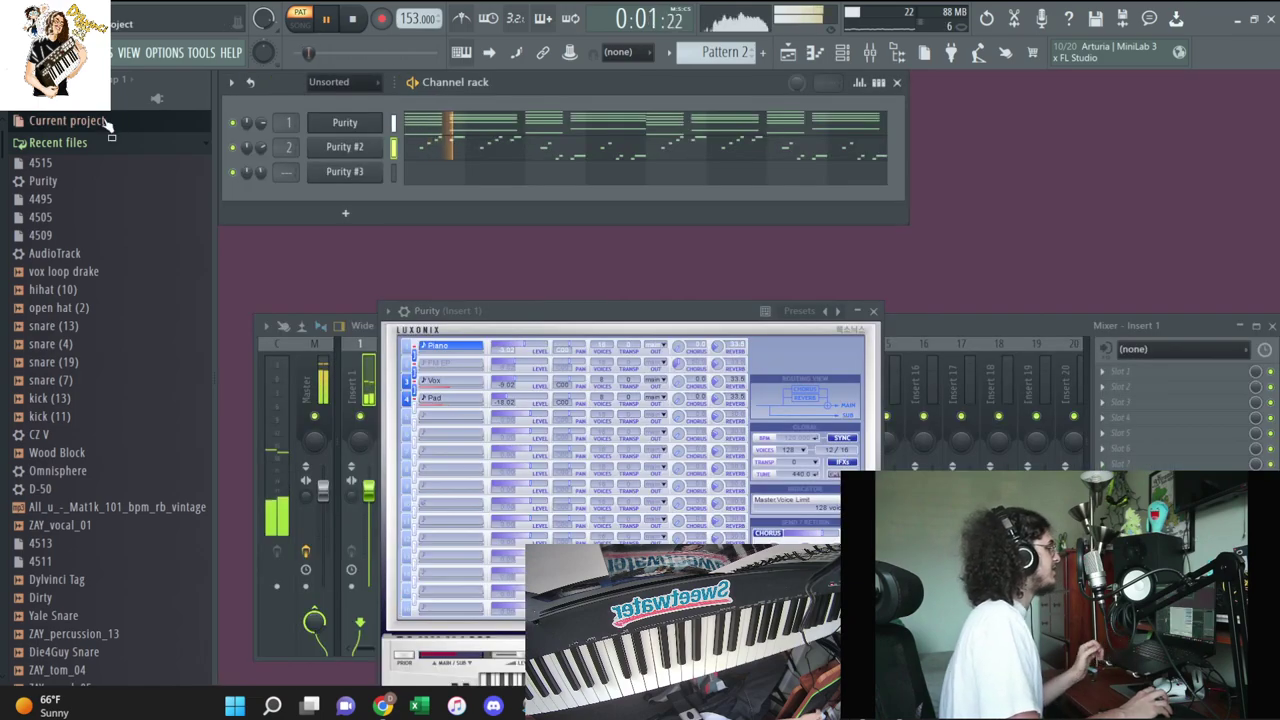
pyautogui.scroll(1, 282, 175)
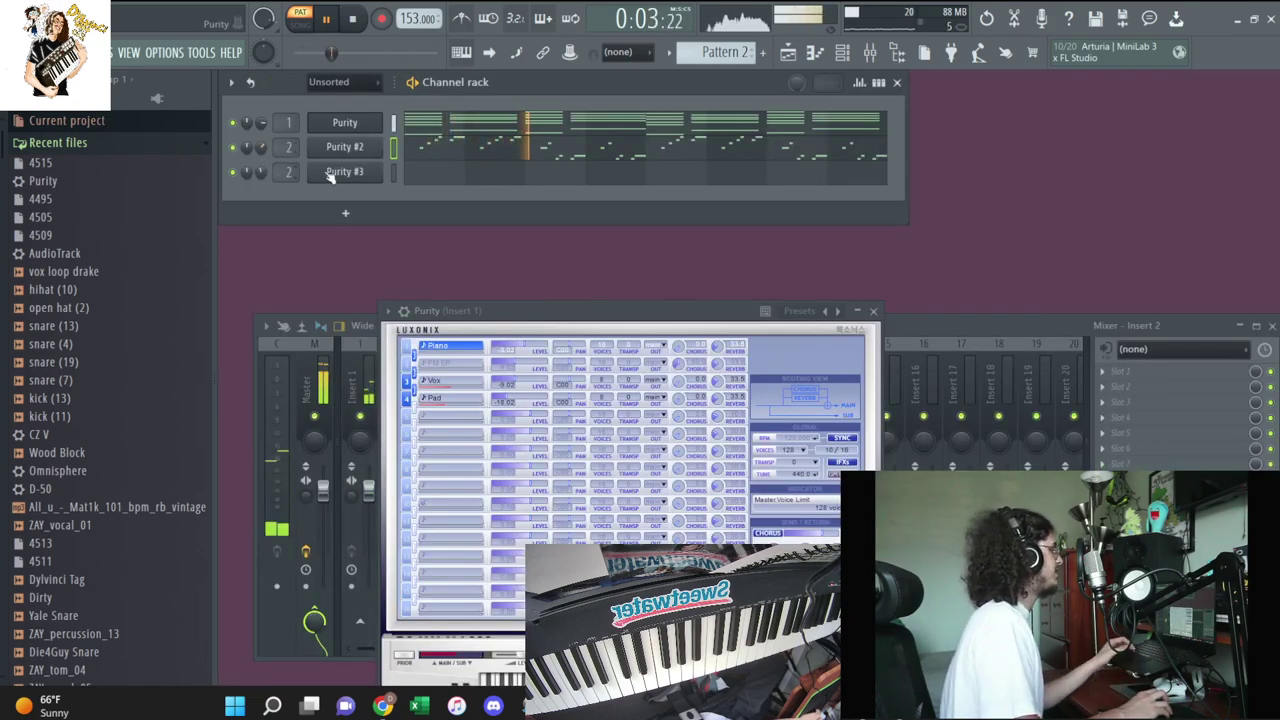
pyautogui.scroll(1, 282, 173)
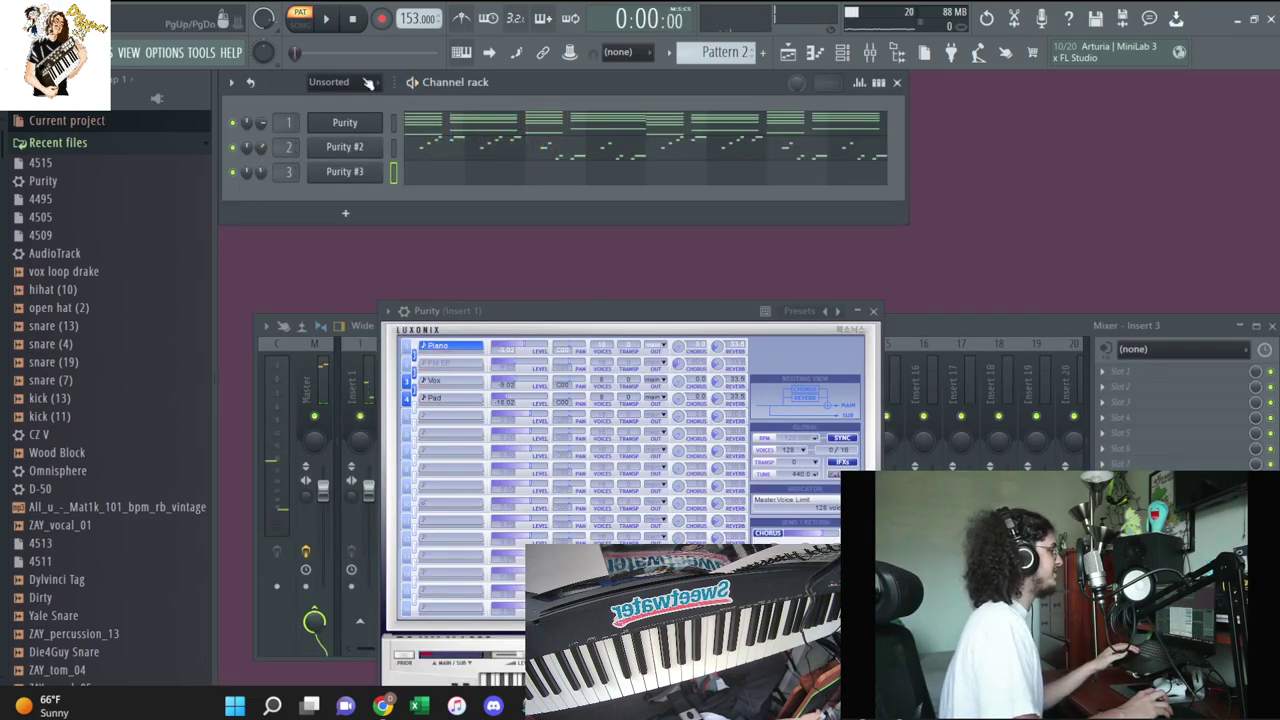
pyautogui.press('r')
pyautogui.click(725, 458)
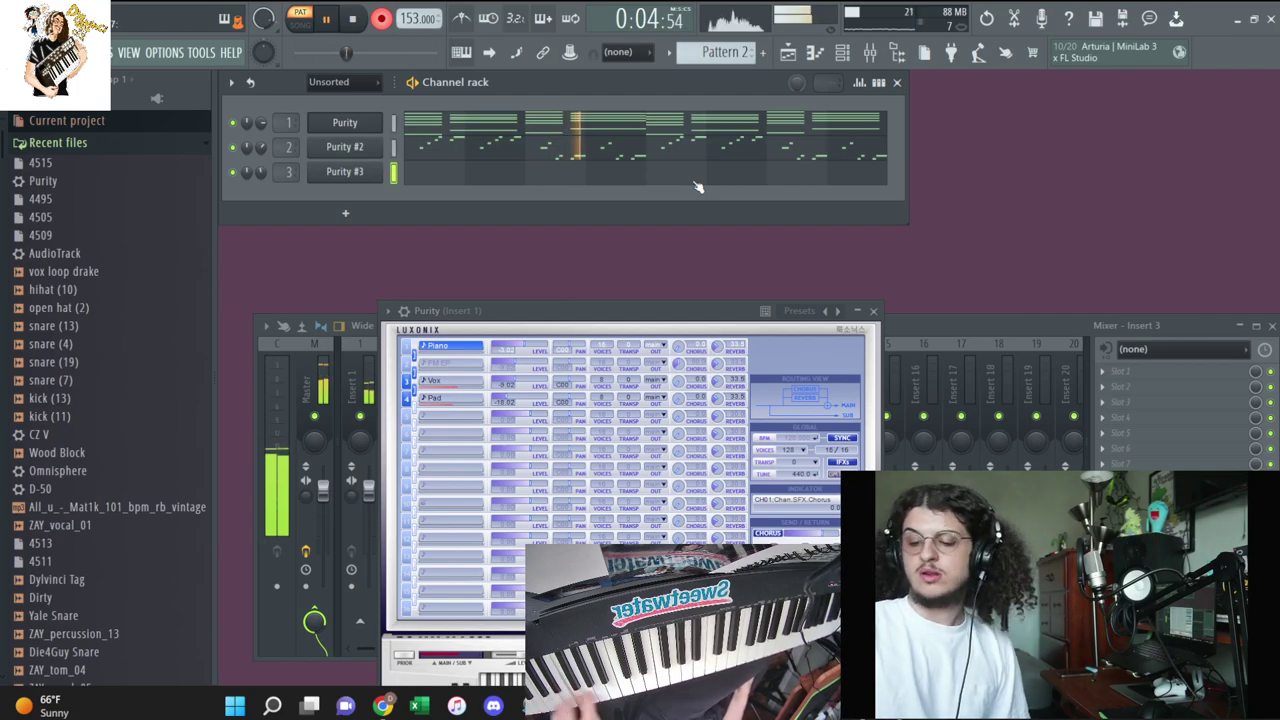
# Keep the take and delete Purity #2's extra notes around bar 4 and bars 7–9
pyautogui.press('space')
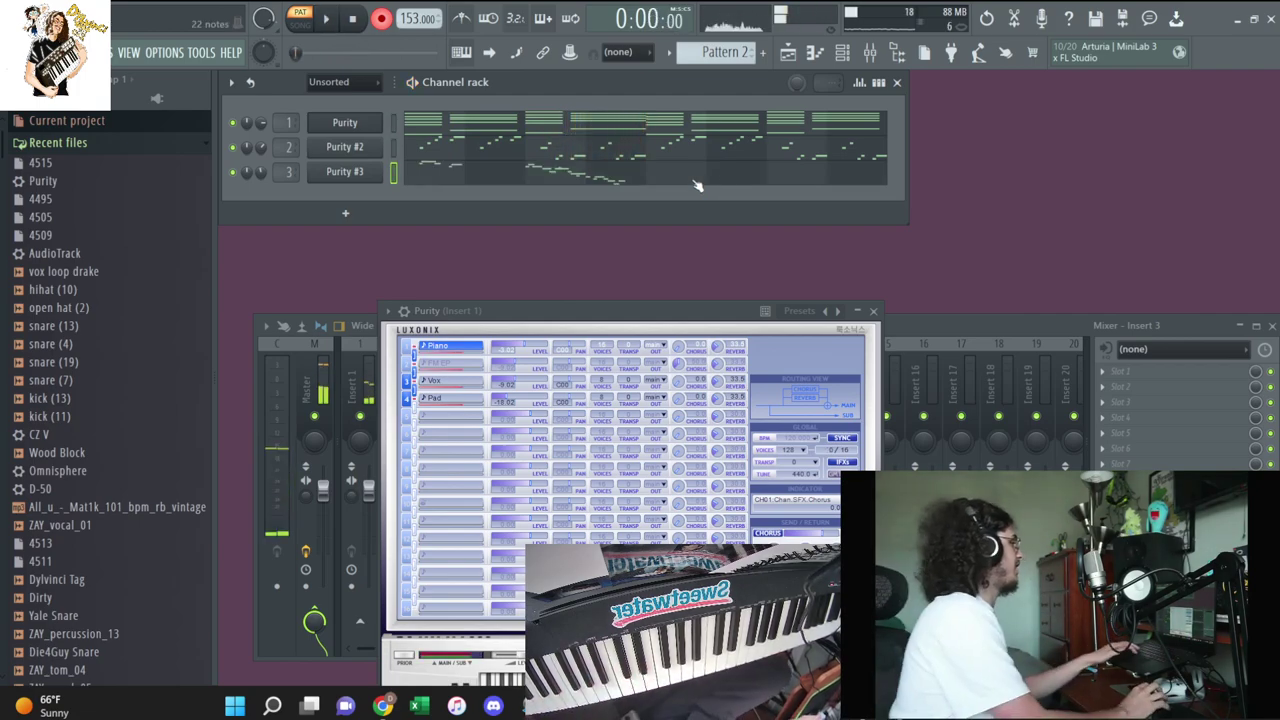
pyautogui.click(650, 147)
pyautogui.moveTo(455, 300)
pyautogui.mouseDown()
pyautogui.moveTo(512, 418)
pyautogui.moveTo(620, 540)
pyautogui.mouseUp()
pyautogui.moveTo(1021, 502); pyautogui.dragTo(803, 243)
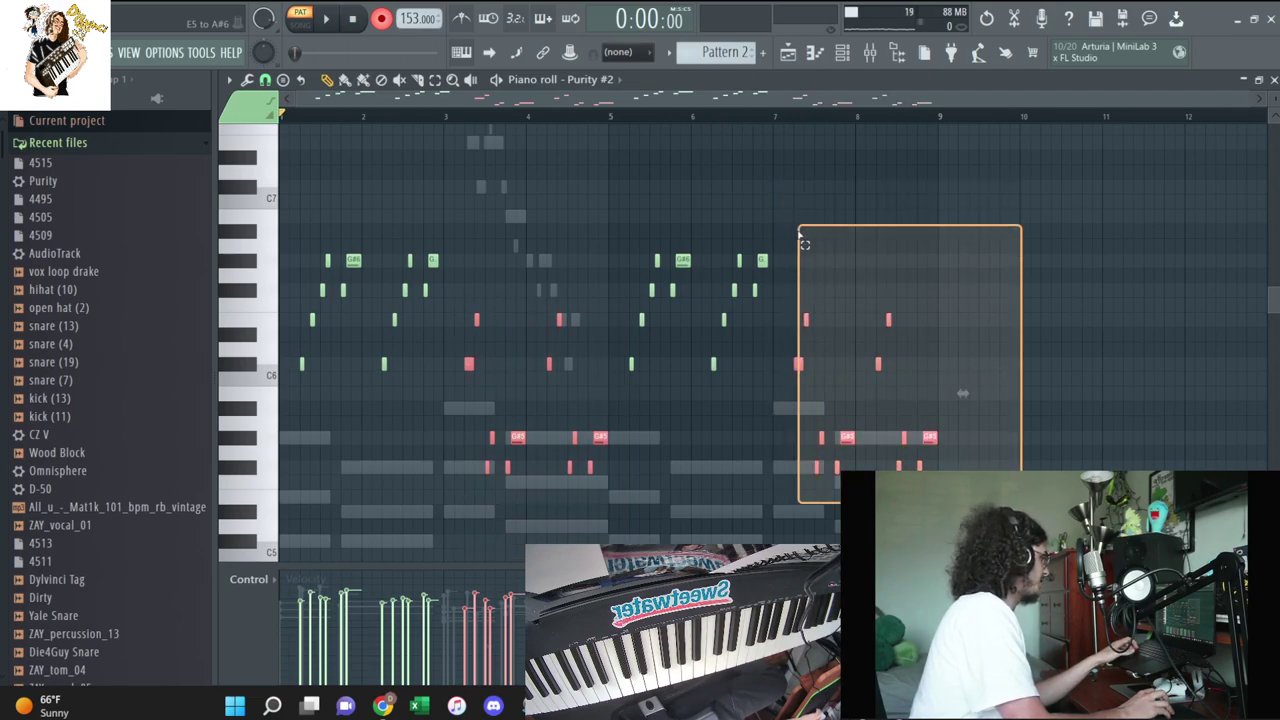
pyautogui.press('Delete')
pyautogui.click(1244, 80)
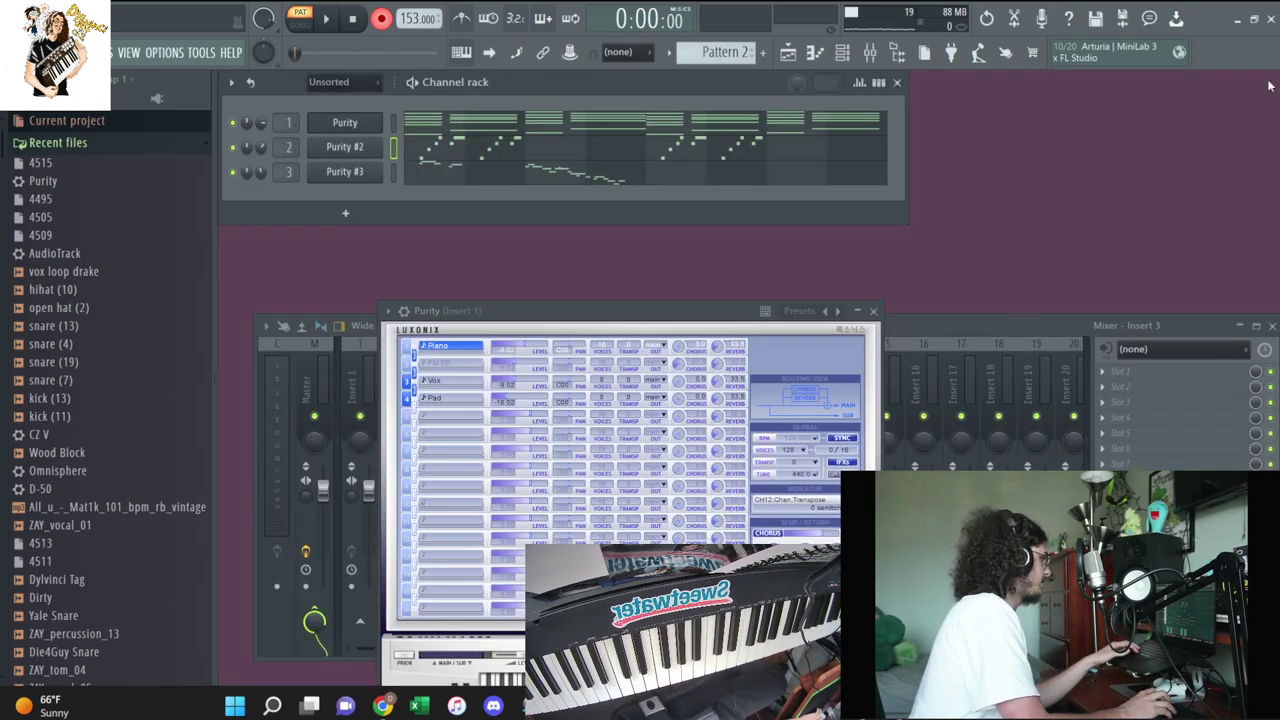
# Re-record the Purity #3 melody, undoing unwanted takes until a full eight-bar take runs
pyautogui.press('space')
pyautogui.click(408, 172)
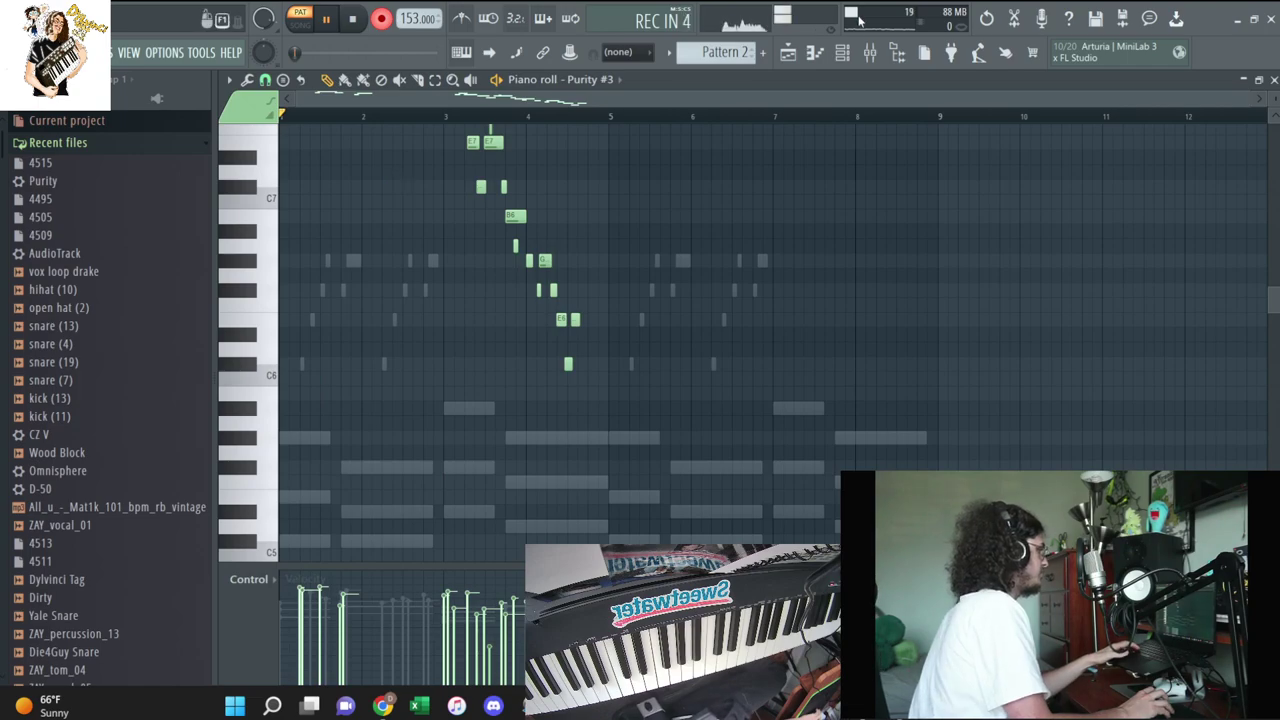
pyautogui.press('space')
pyautogui.click(842, 53)
pyautogui.hotkey('ctrl', 'z')
pyautogui.press('space')
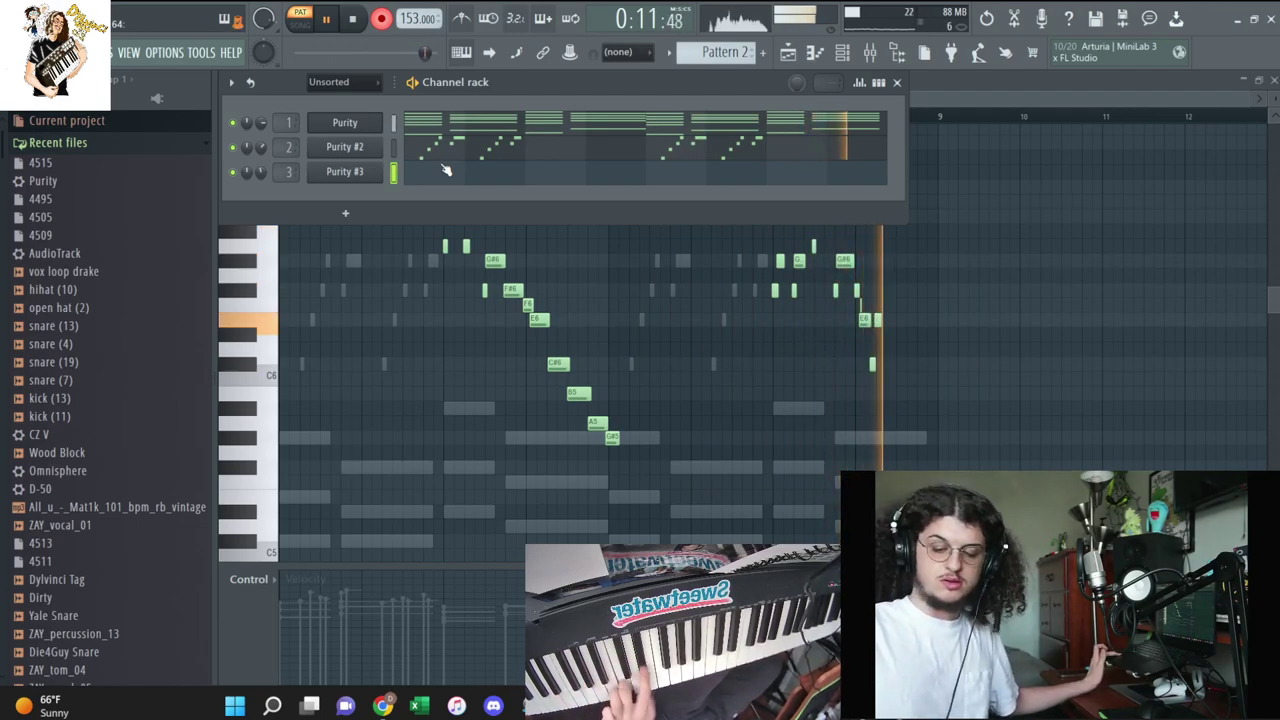
pyautogui.press('space')
pyautogui.hotkey('ctrl', 'z')
pyautogui.press('space')
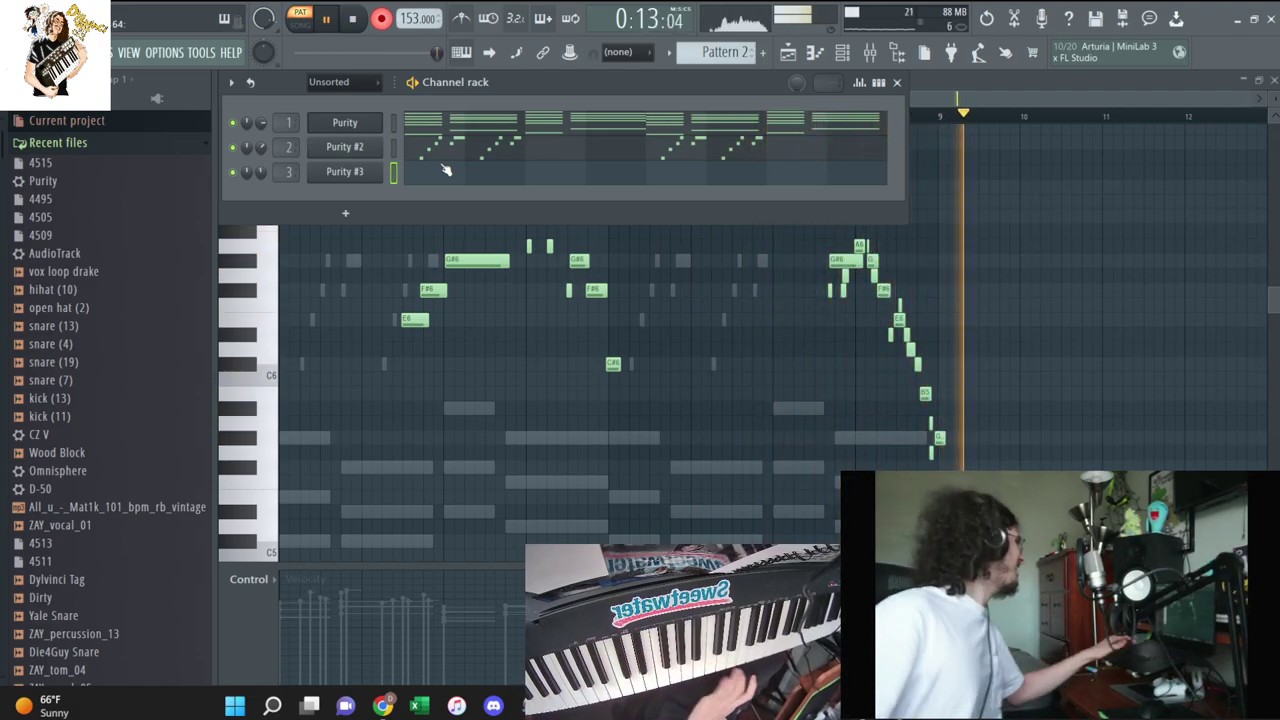
pyautogui.press('space')
pyautogui.hotkey('ctrl', 'z')
pyautogui.press('space')
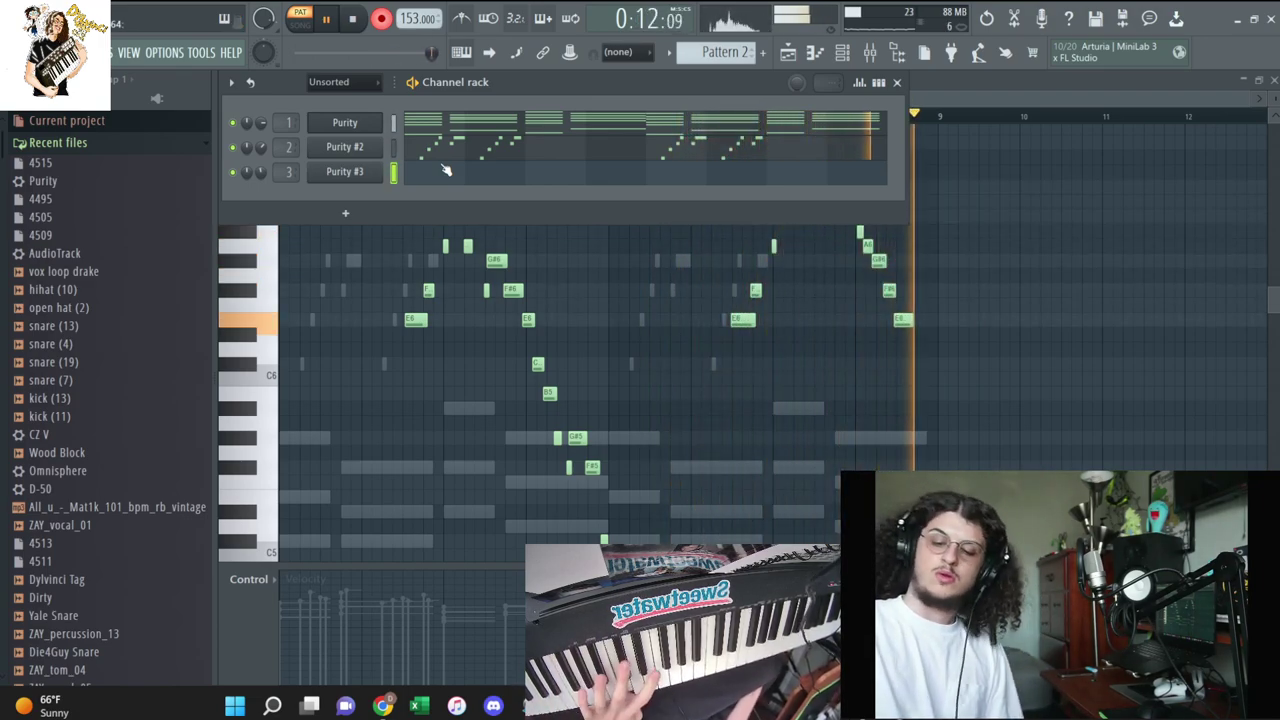
# Keep the Purity #3 take, play it back and change the piano roll snap setting
pyautogui.press('space')
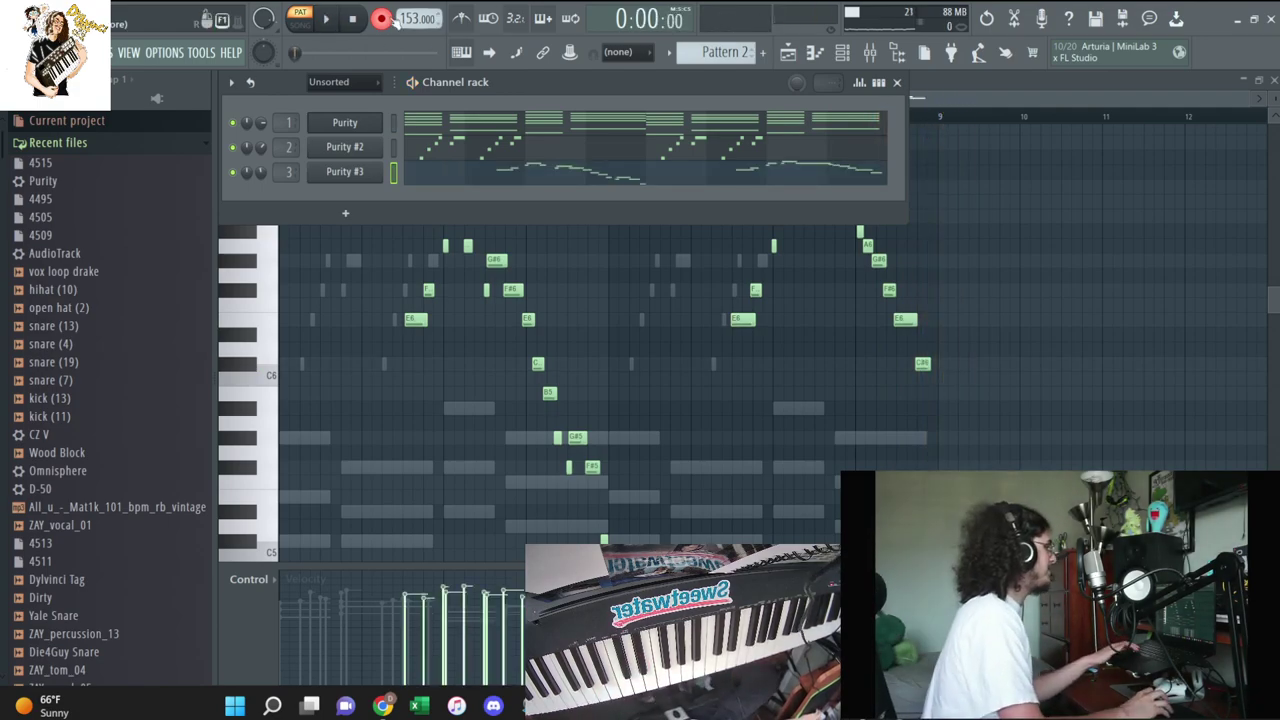
pyautogui.press('space')
pyautogui.click(497, 185)
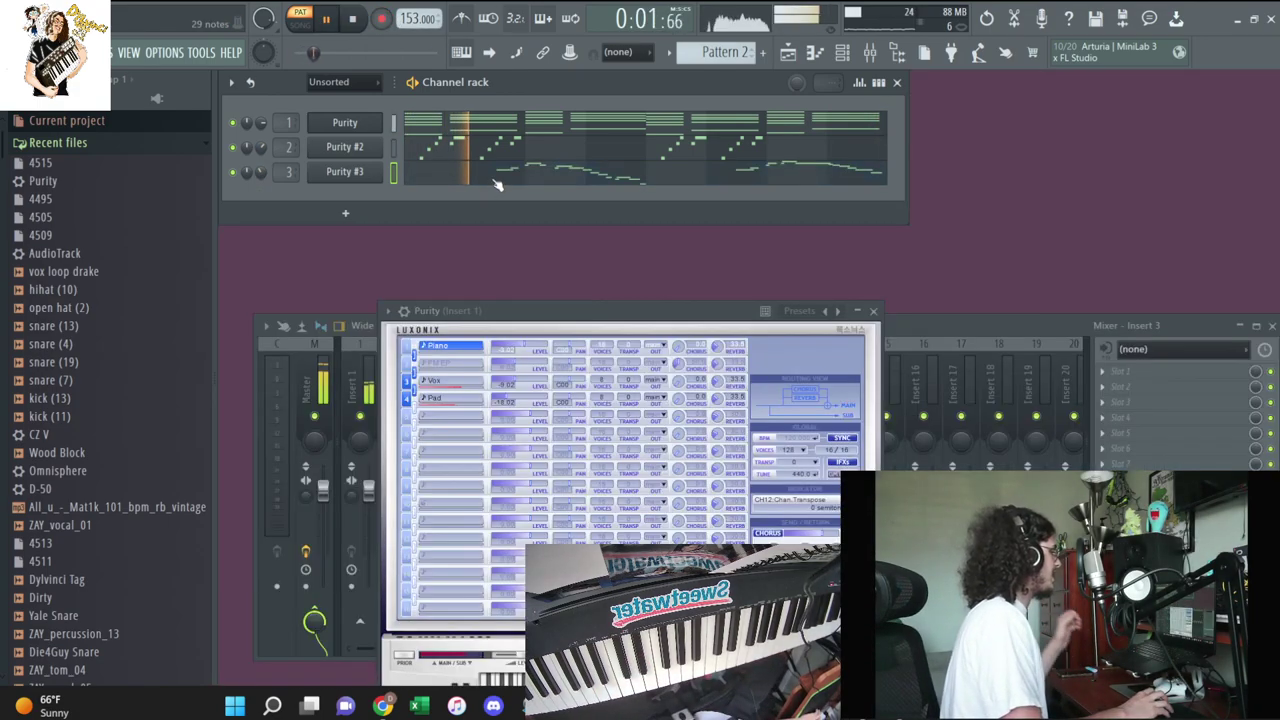
pyautogui.click(507, 187)
pyautogui.click(265, 79)
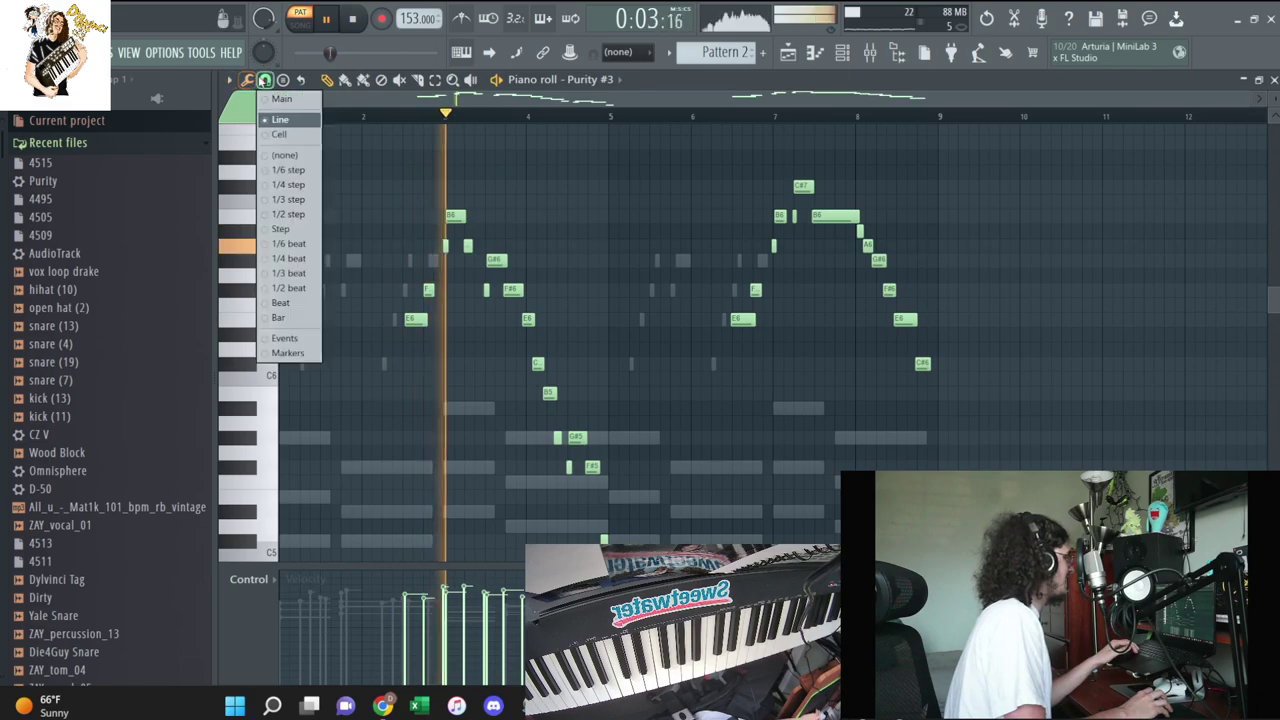
pyautogui.click(285, 155)
pyautogui.press('space')
pyautogui.scroll(3, 470, 244)
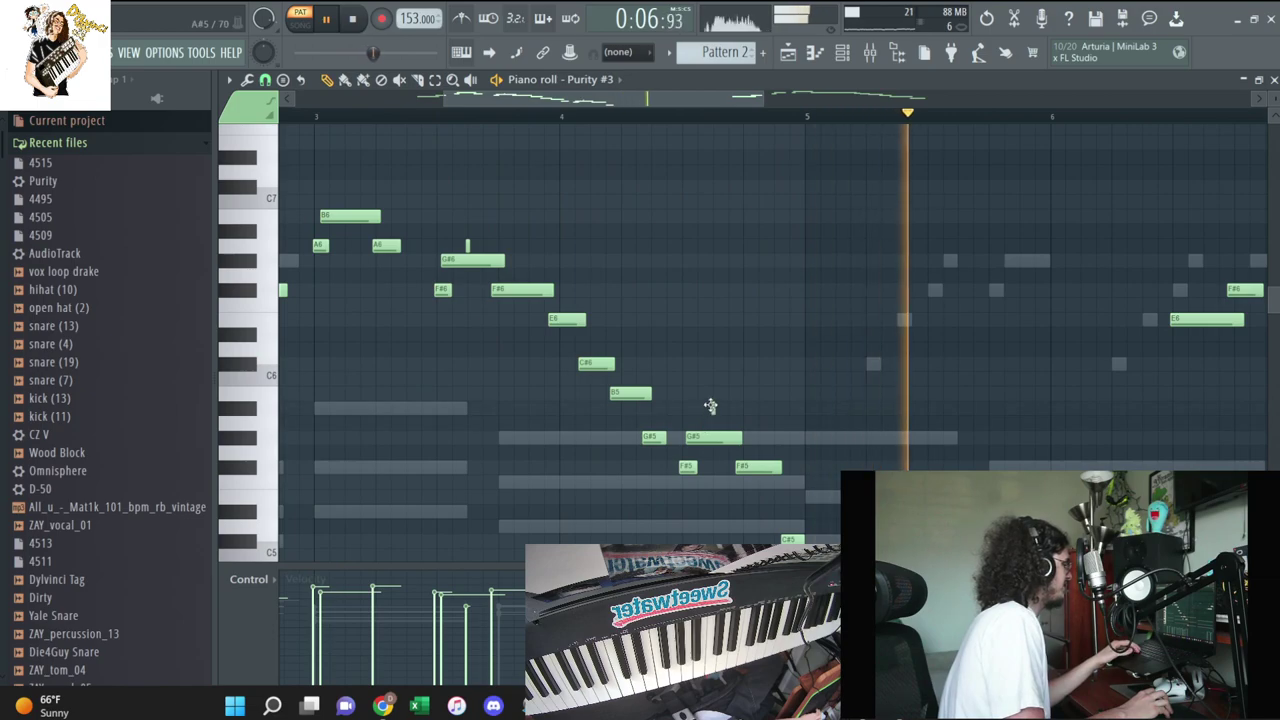
pyautogui.scroll(-2, 561, 345)
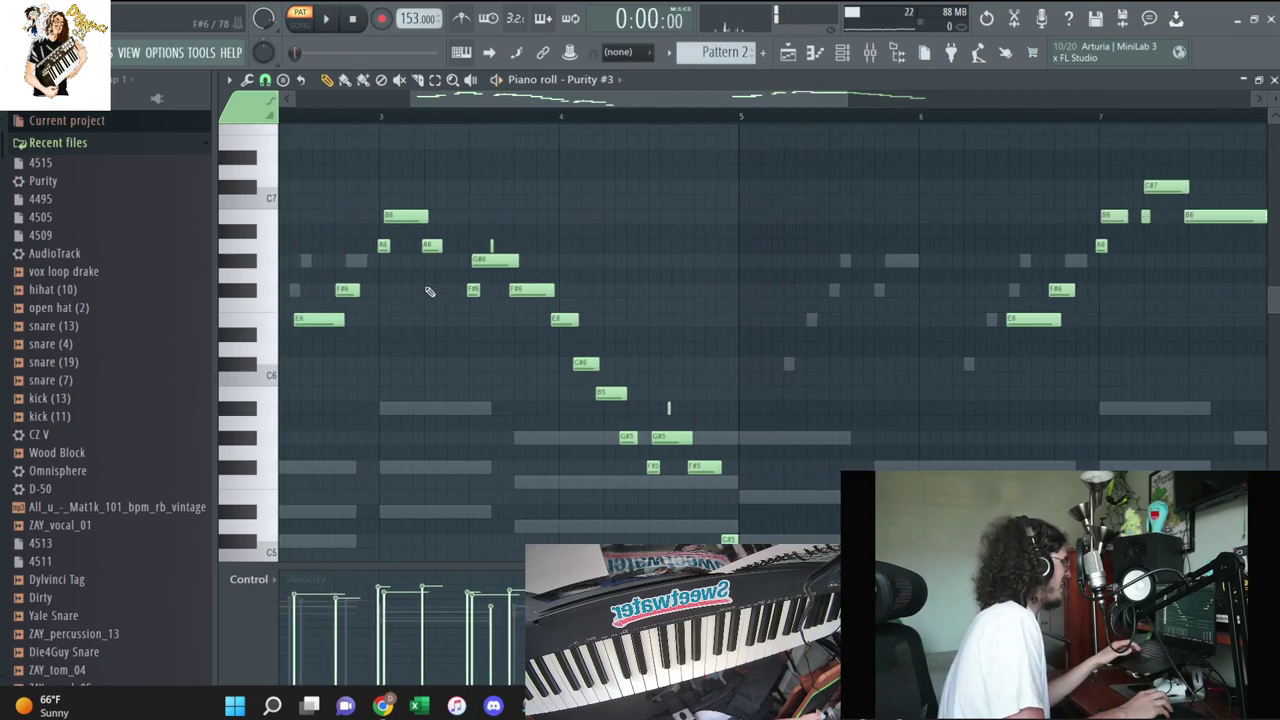
# Pick another snap setting and nudge the closing C#6 note slightly later
pyautogui.click(265, 80)
pyautogui.click(288, 120)
pyautogui.scroll(-2, 310, 345)
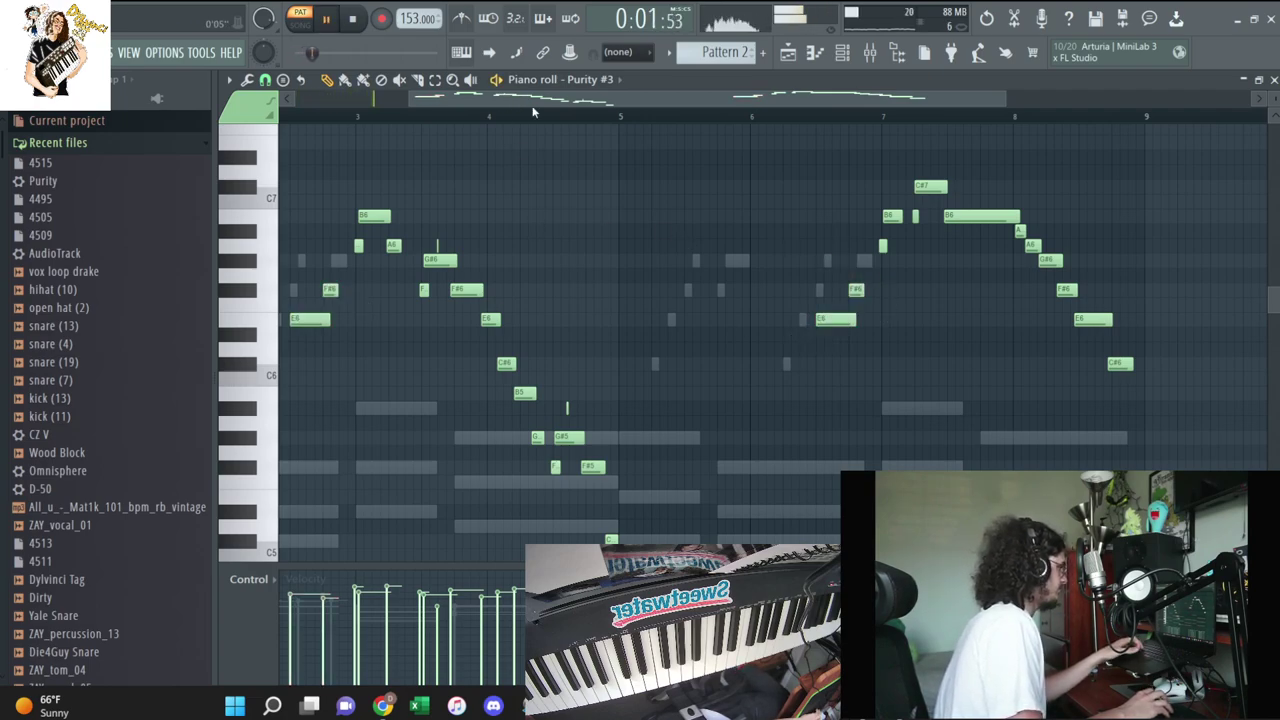
pyautogui.moveTo(533, 108); pyautogui.dragTo(502, 101)
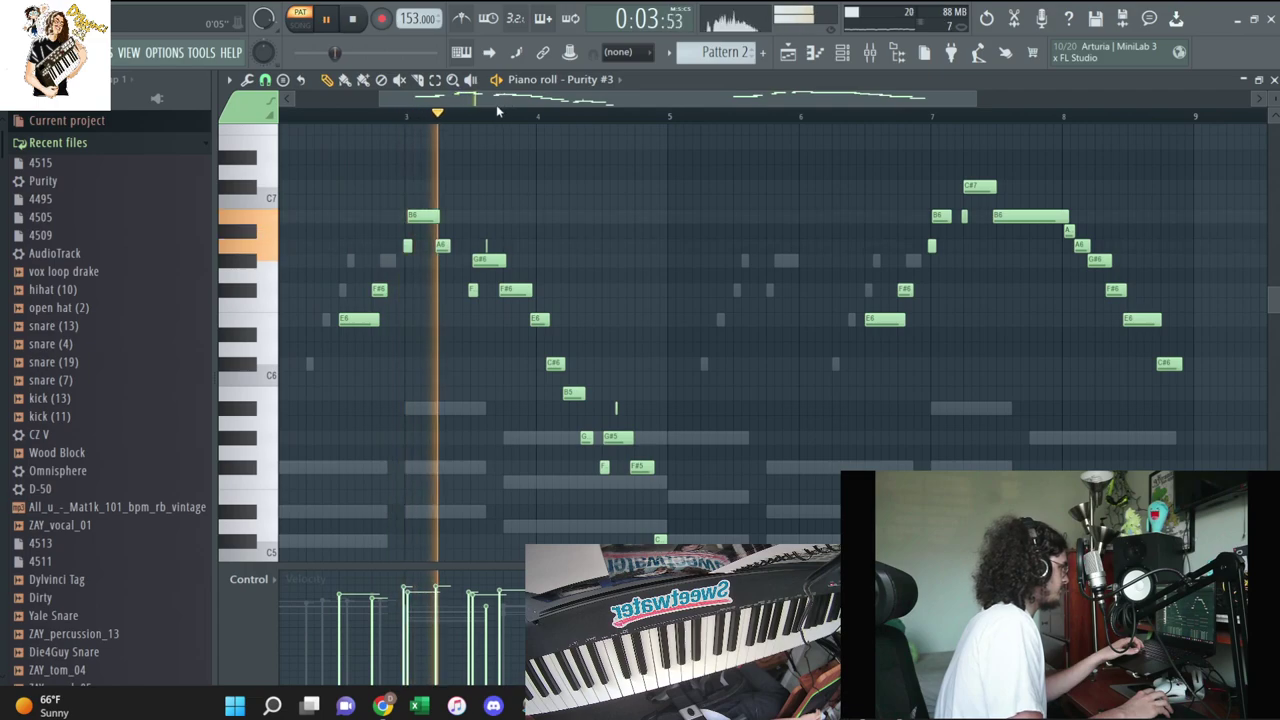
pyautogui.moveTo(538, 300); pyautogui.dragTo(573, 398)
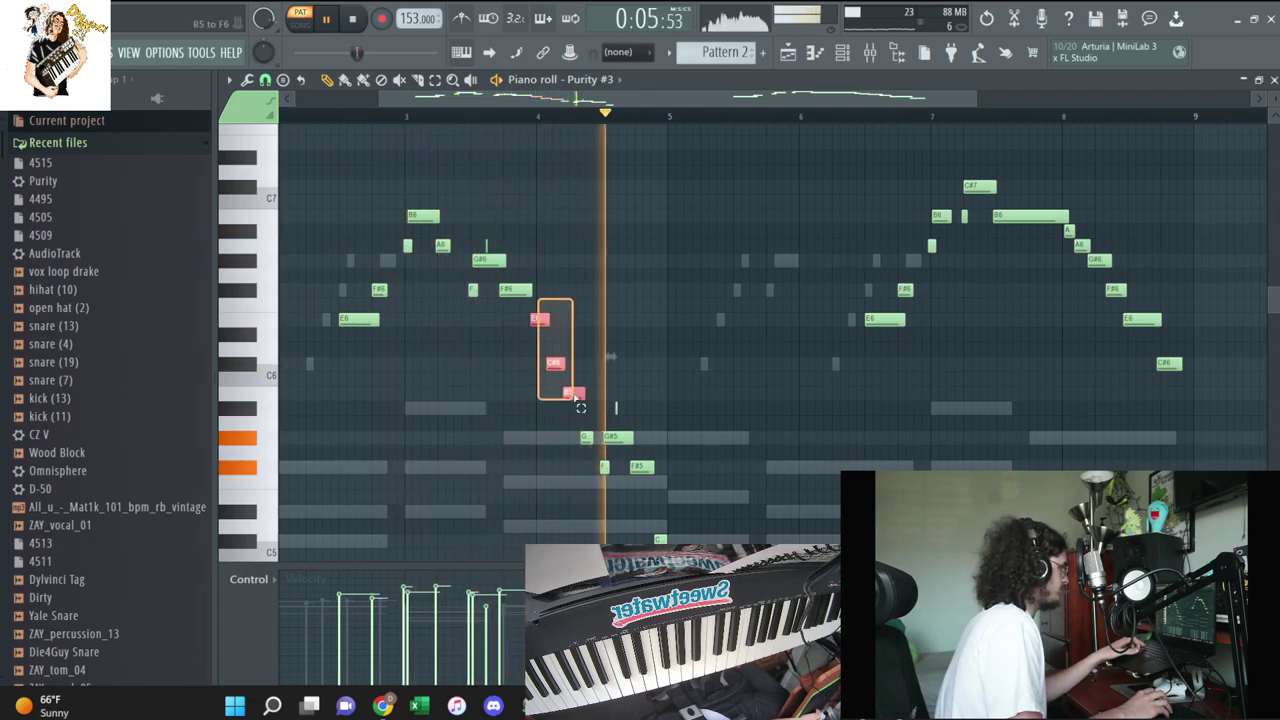
pyautogui.click(658, 539)
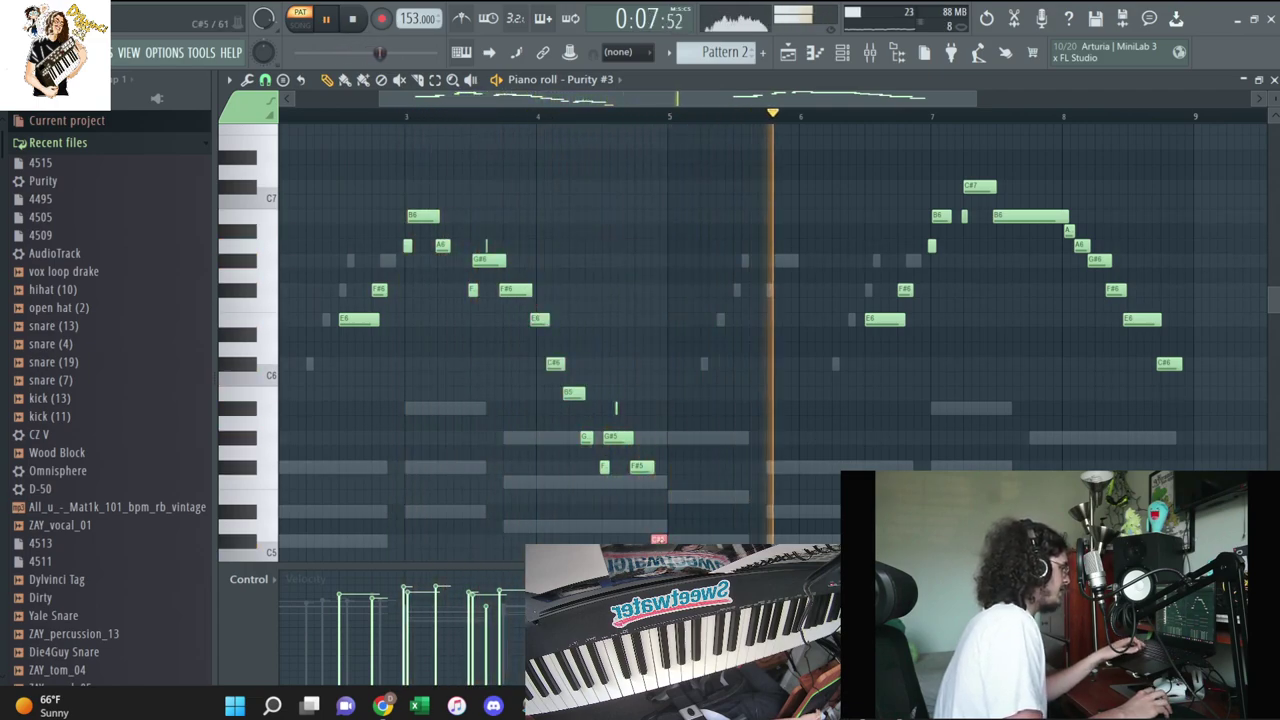
pyautogui.moveTo(1168, 363); pyautogui.dragTo(1172, 363)
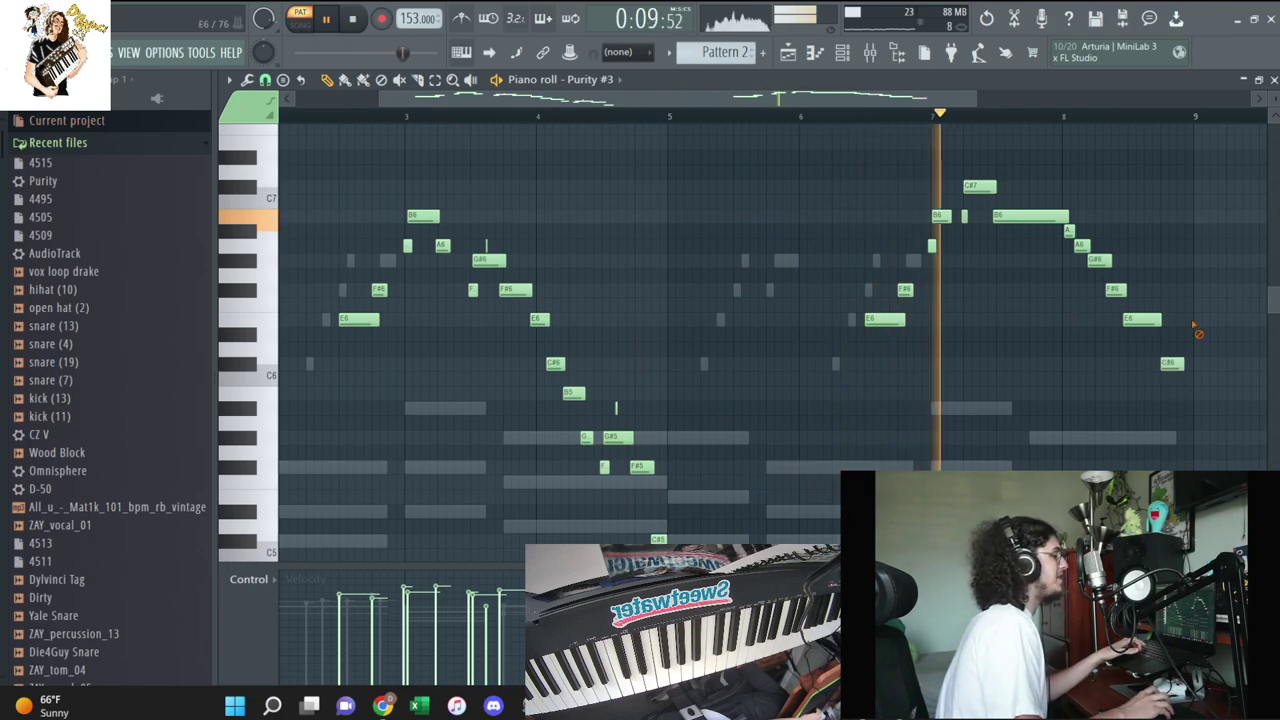
pyautogui.keyDown('ctrl'); pyautogui.scroll(2, 1194, 325); pyautogui.keyUp('ctrl')
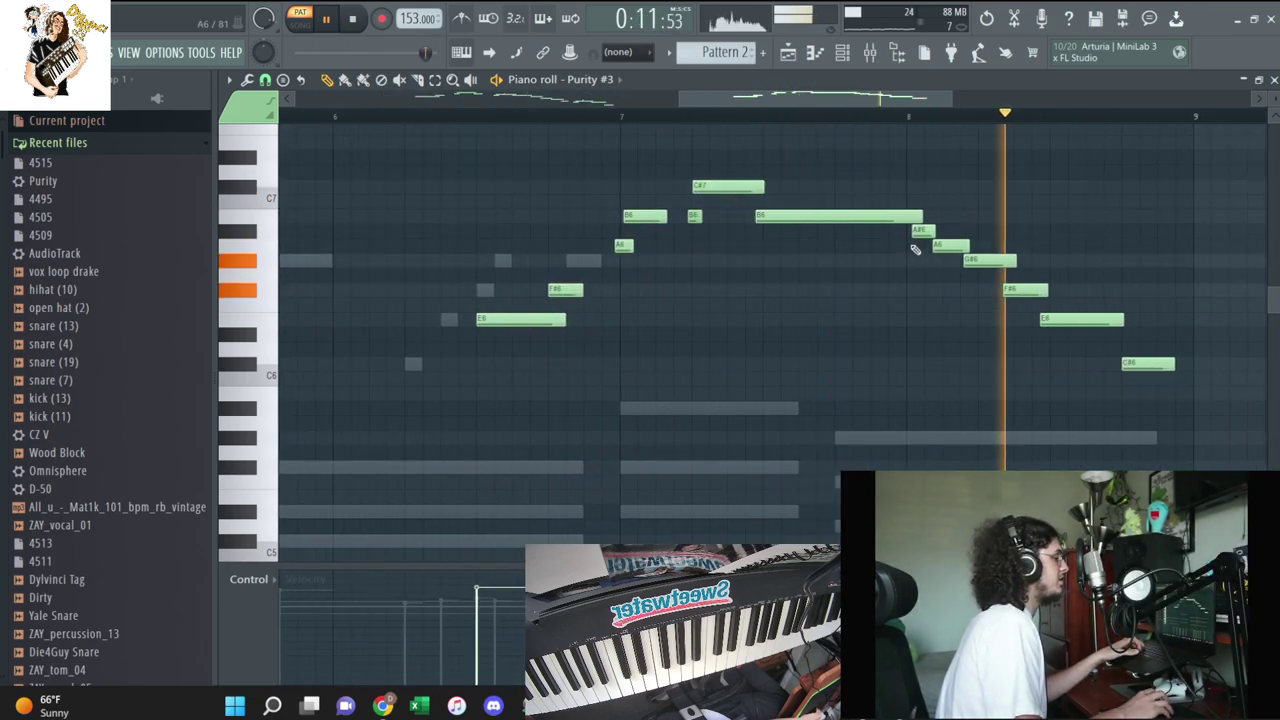
pyautogui.click(947, 247)
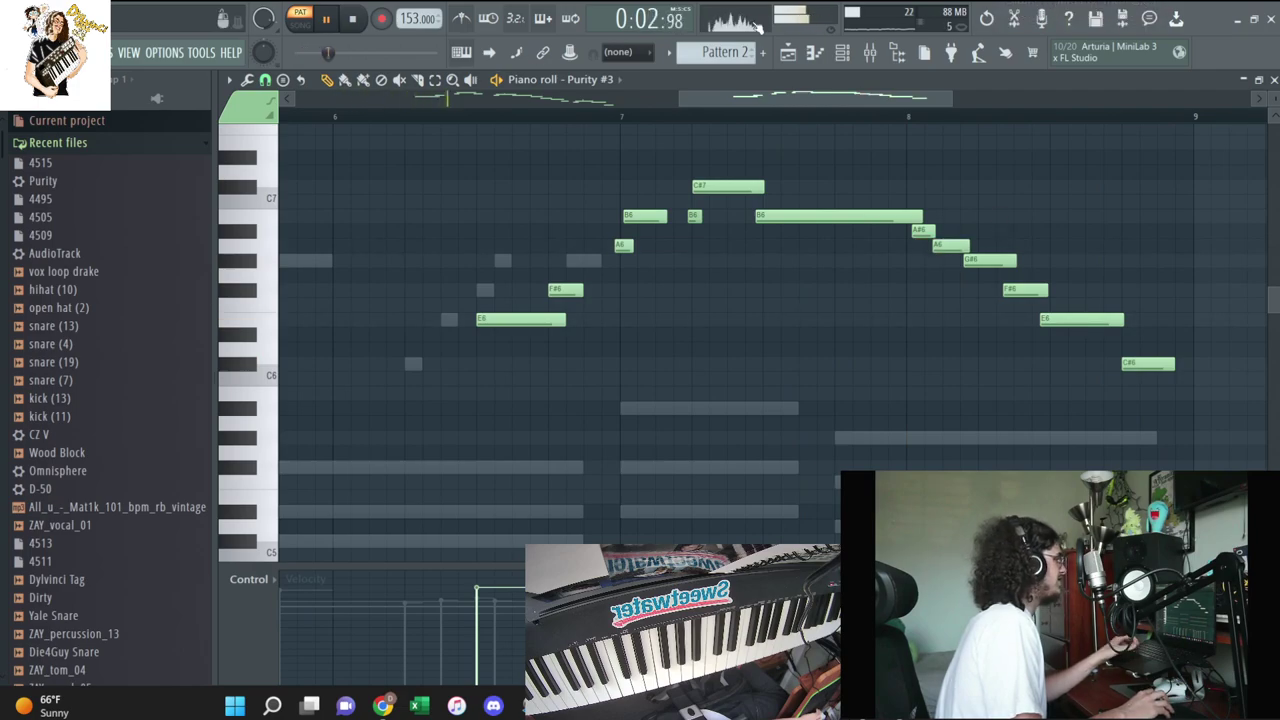
# Stop playback, shorten the B5 note and box-select the E6, C#6 and B5 notes
pyautogui.press('F6')
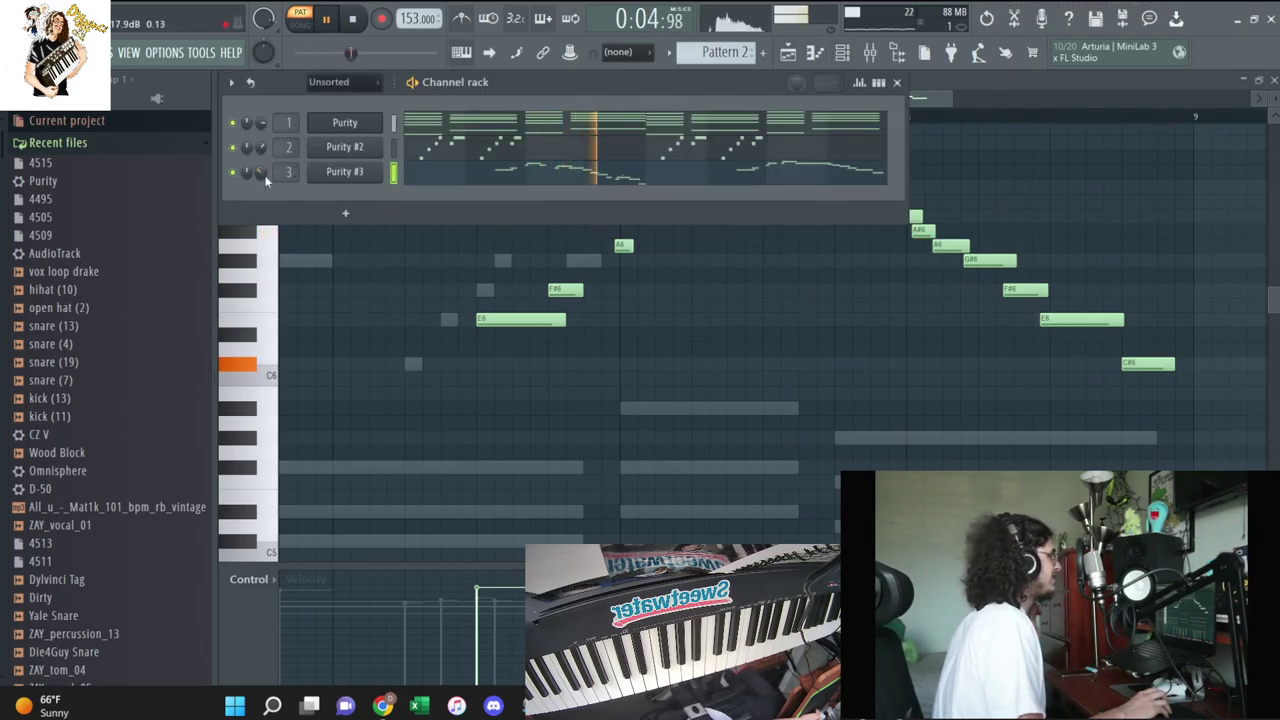
pyautogui.press('F6')
pyautogui.keyDown('ctrl'); pyautogui.scroll(-3, 457, 406); pyautogui.keyUp('ctrl')
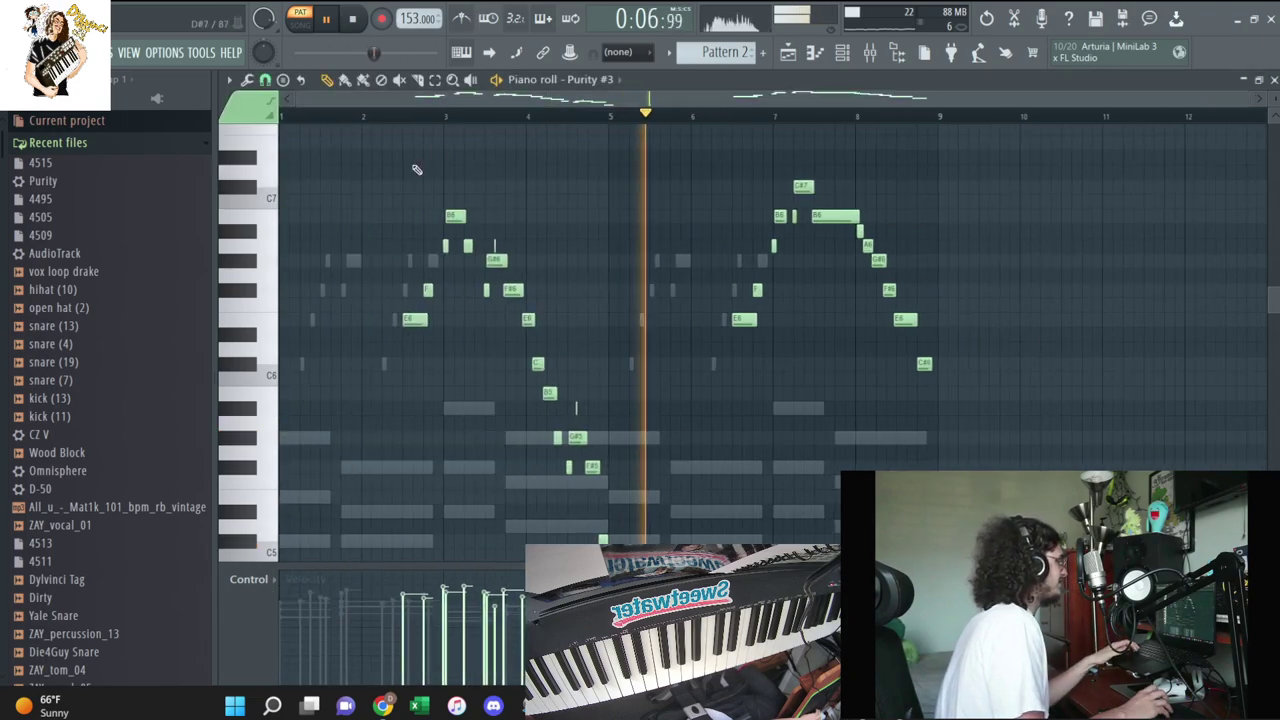
pyautogui.keyDown('ctrl'); pyautogui.scroll(3, 545, 342); pyautogui.keyUp('ctrl')
pyautogui.scroll(2, 545, 342)
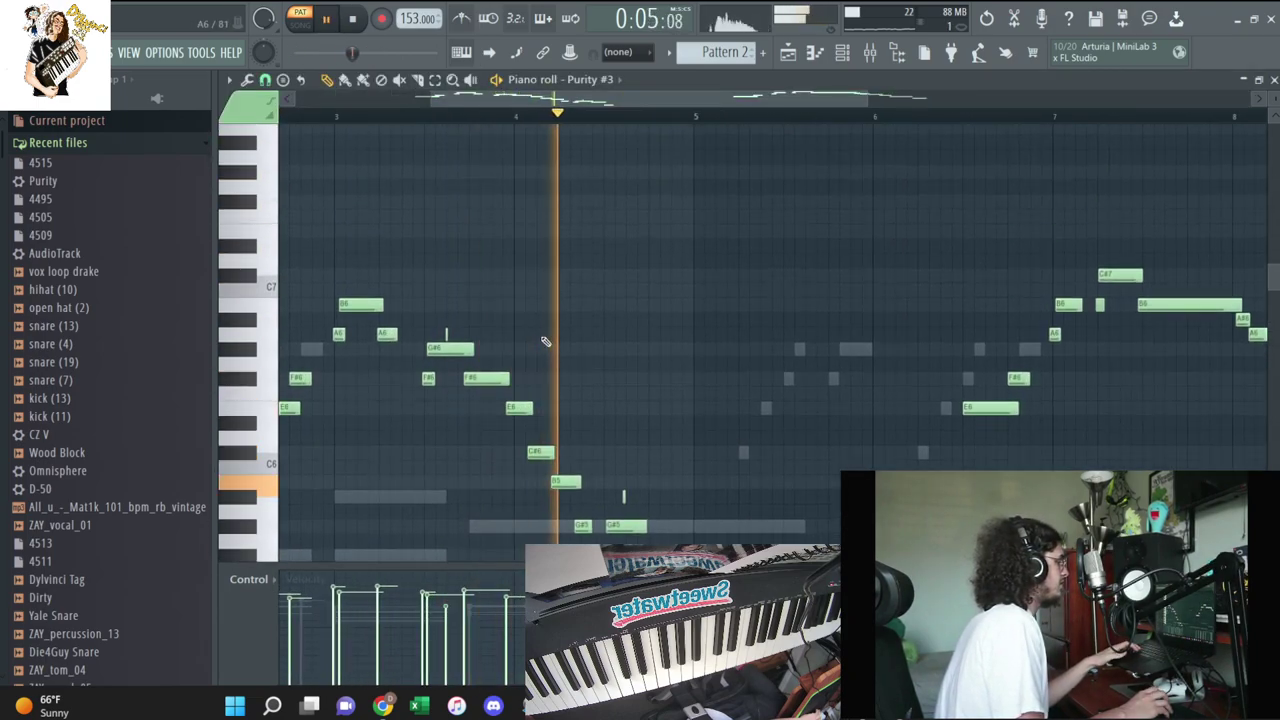
pyautogui.scroll(-3, 543, 371)
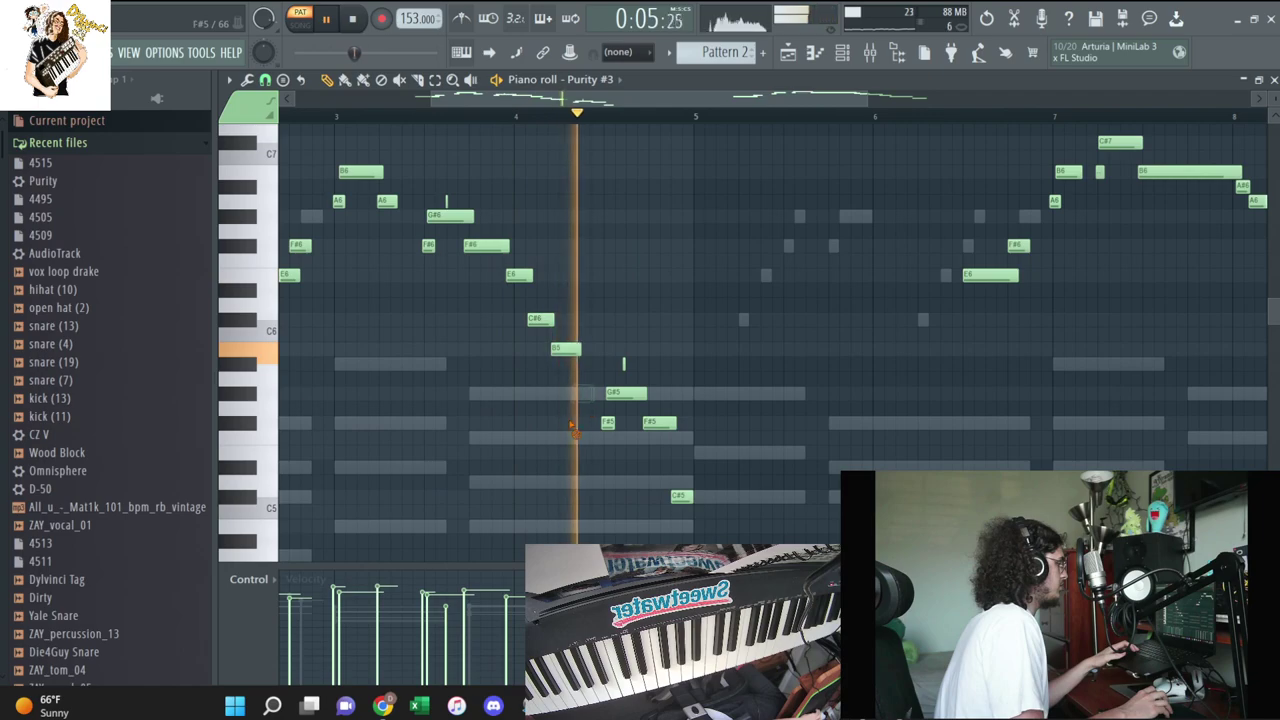
pyautogui.press('space')
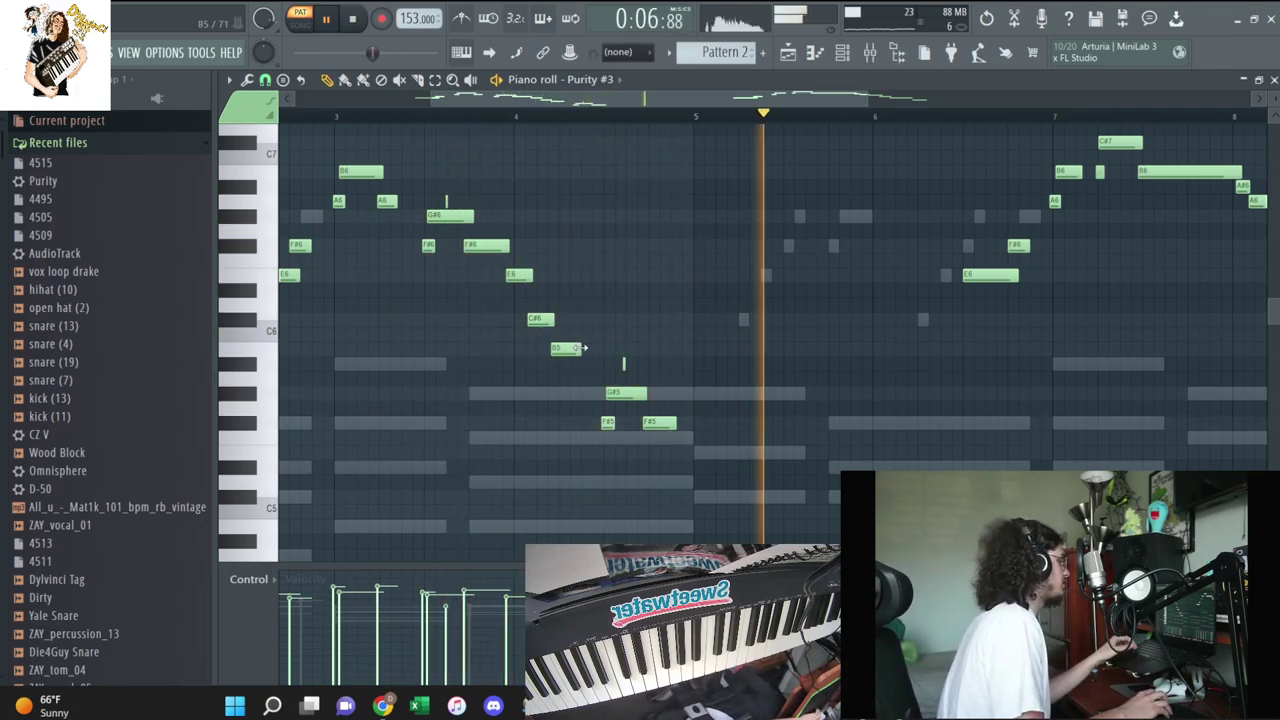
pyautogui.moveTo(594, 346); pyautogui.dragTo(519, 275)
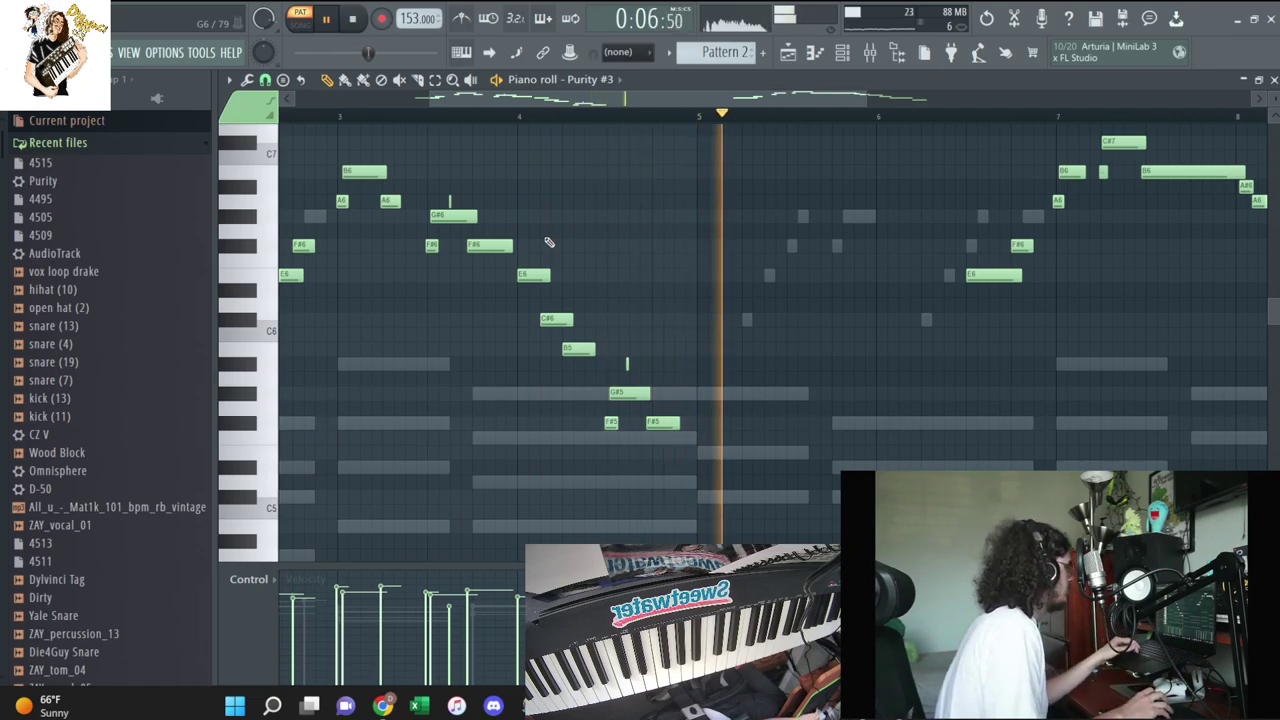
pyautogui.press('space')
pyautogui.scroll(2, 548, 242)
pyautogui.moveTo(603, 362); pyautogui.dragTo(495, 268)
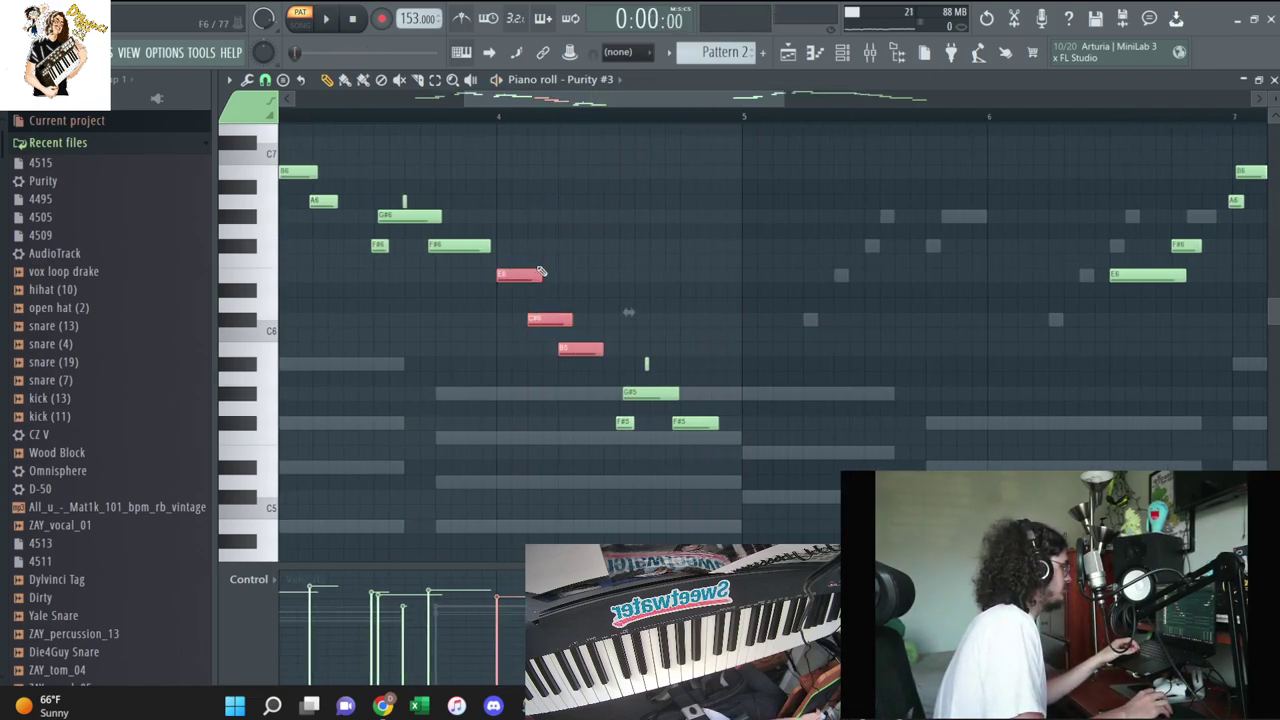
pyautogui.scroll(2, 641, 481)
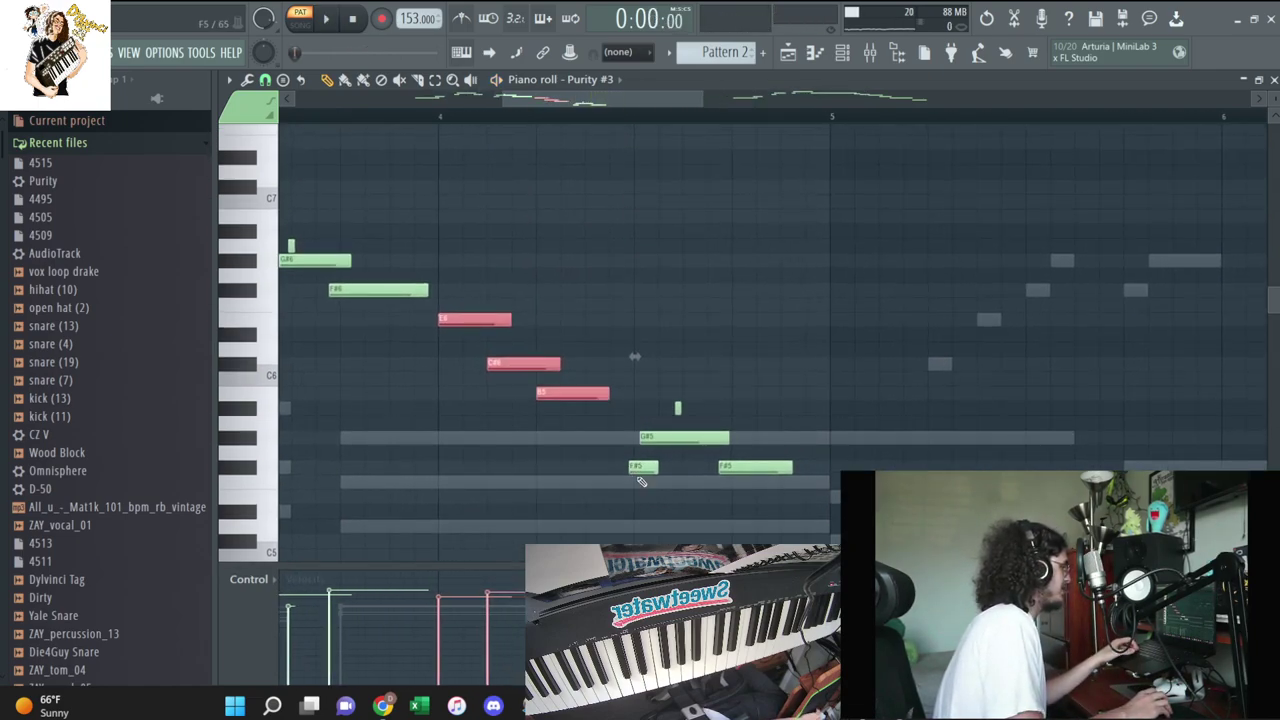
# Turn snap off and nudge the B6, G#6 and F#6 notes slightly later
pyautogui.click(265, 80)
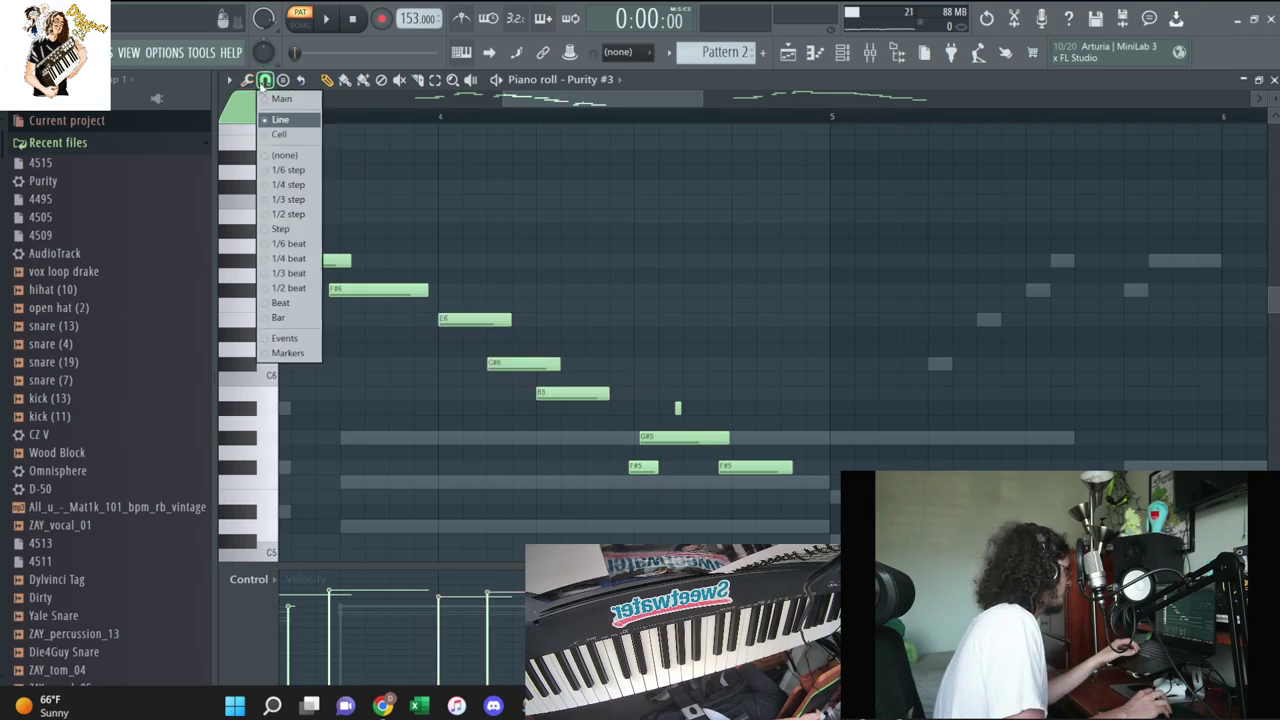
pyautogui.click(276, 168)
pyautogui.moveTo(810, 500); pyautogui.dragTo(668, 437)
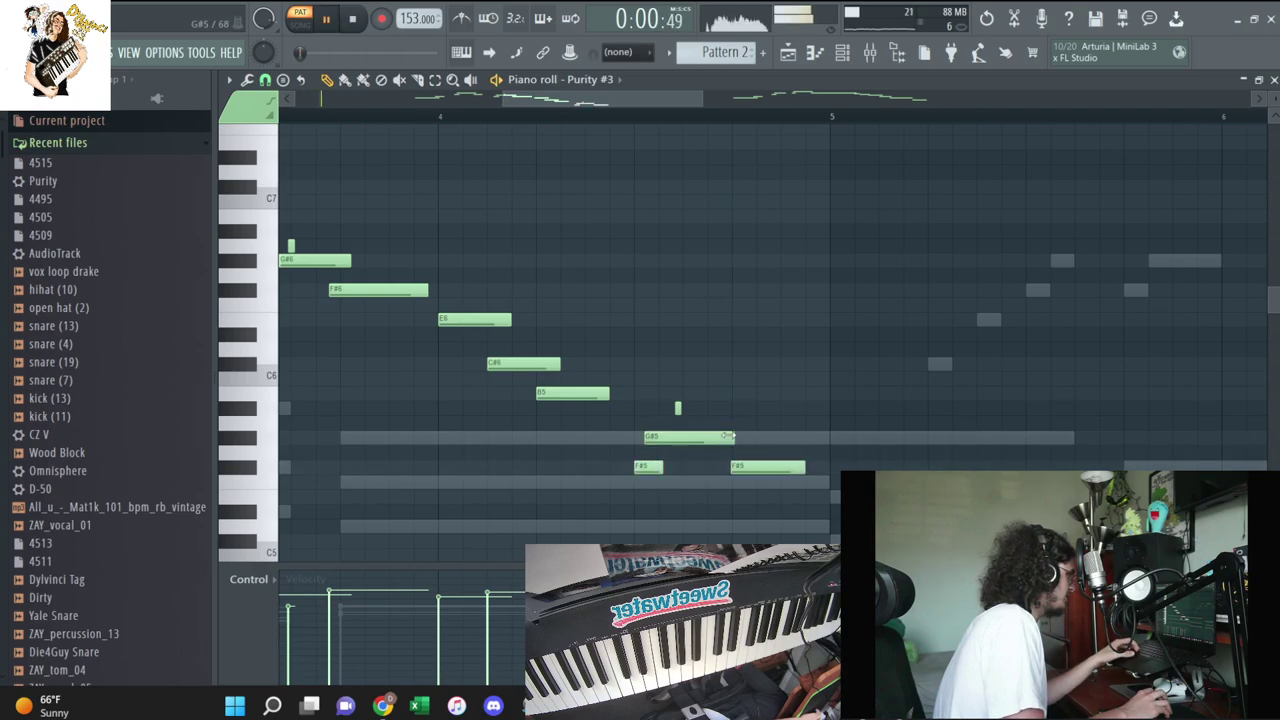
pyautogui.scroll(-3, 641, 417)
pyautogui.scroll(2, 900, 330)
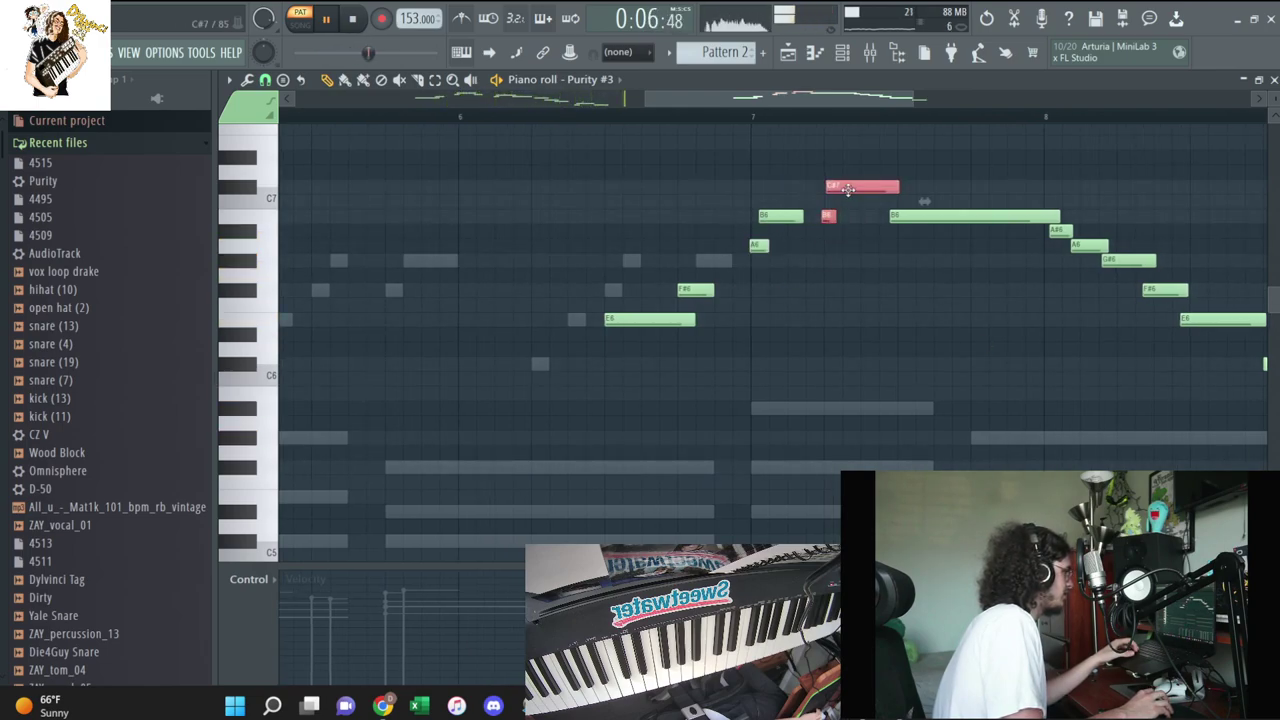
pyautogui.hscroll(3, 668, 202)
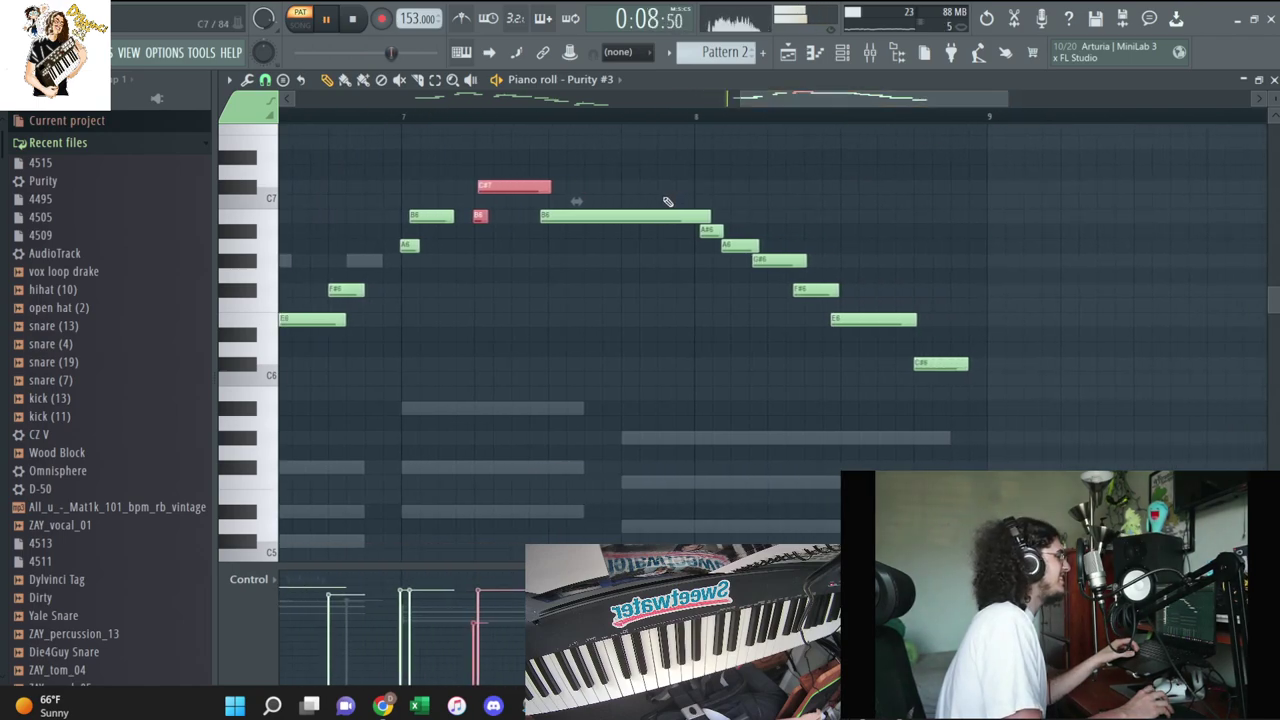
pyautogui.moveTo(668, 216); pyautogui.dragTo(679, 216)
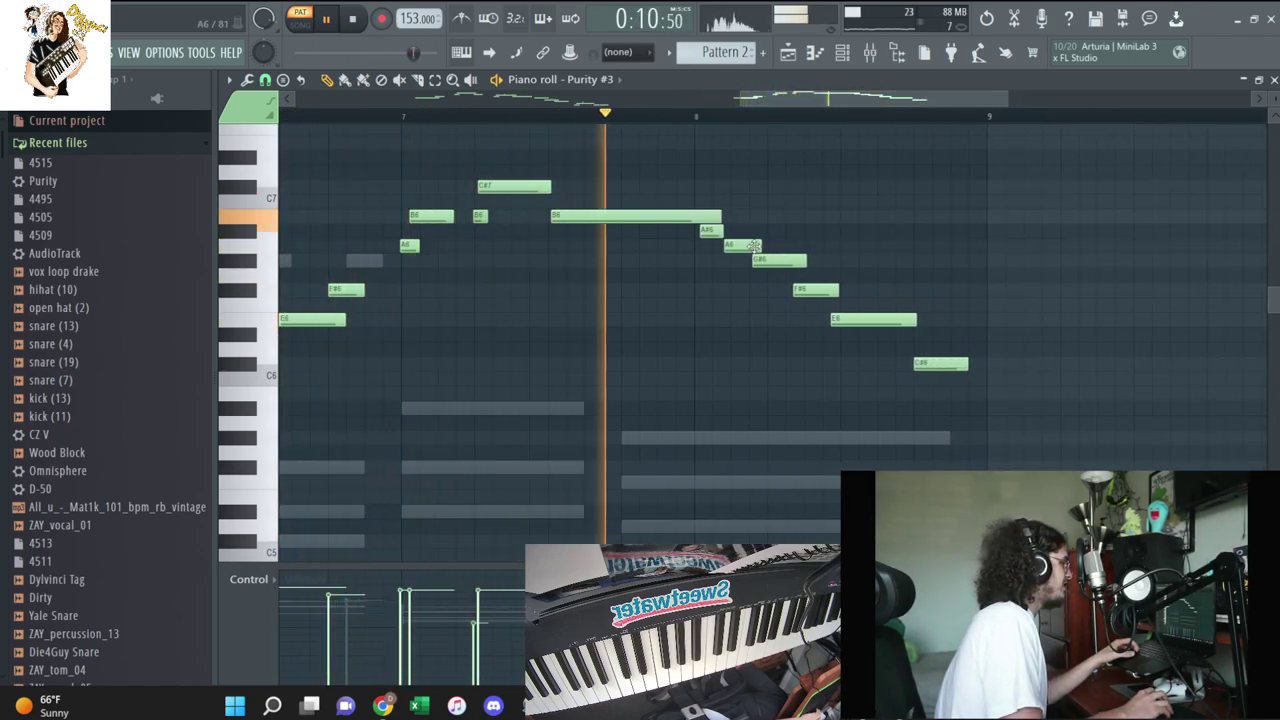
pyautogui.moveTo(780, 260); pyautogui.dragTo(819, 289)
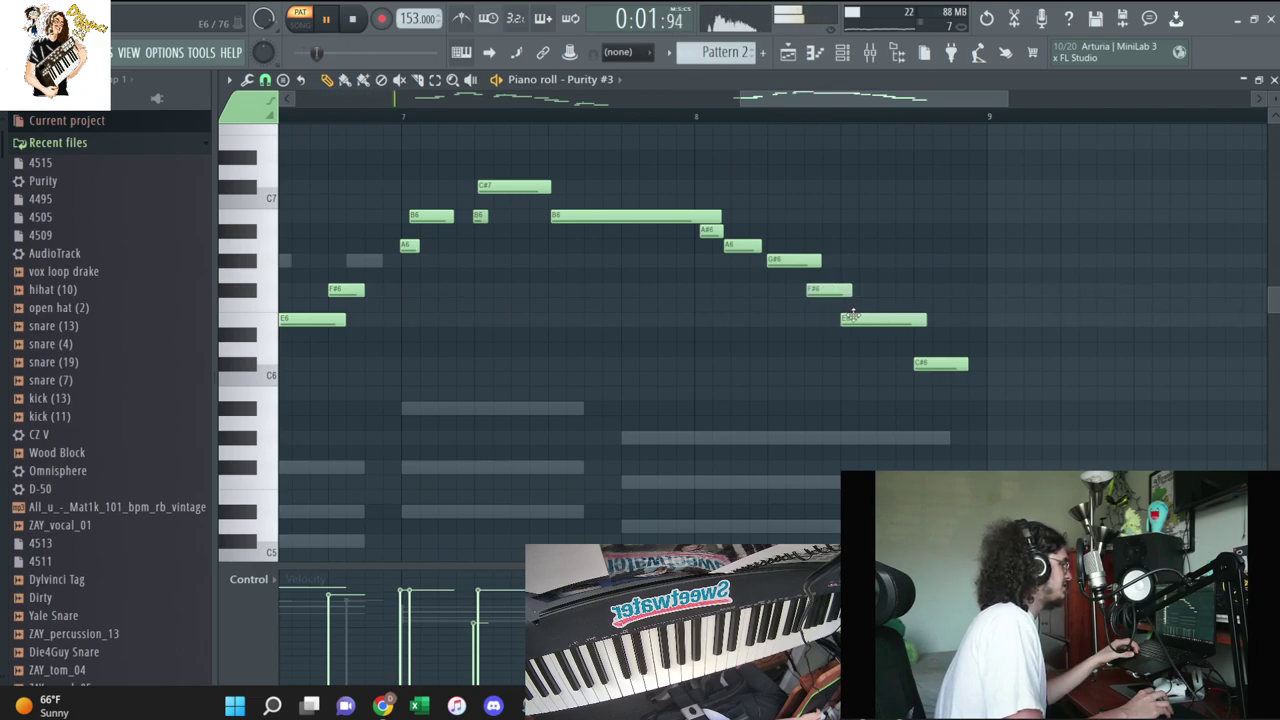
# Nudge the second C#7 later, lengthen the A6 note, and add a short F#6 note
pyautogui.click(628, 126)
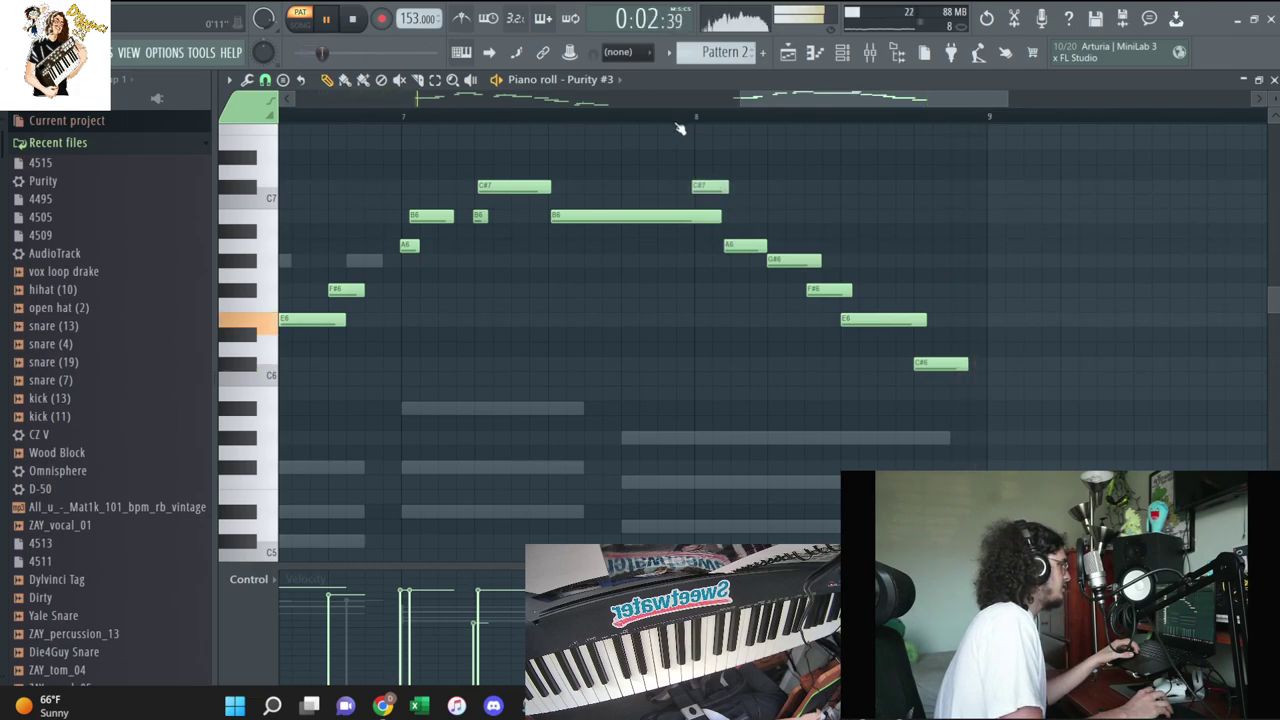
pyautogui.moveTo(713, 188); pyautogui.dragTo(716, 188)
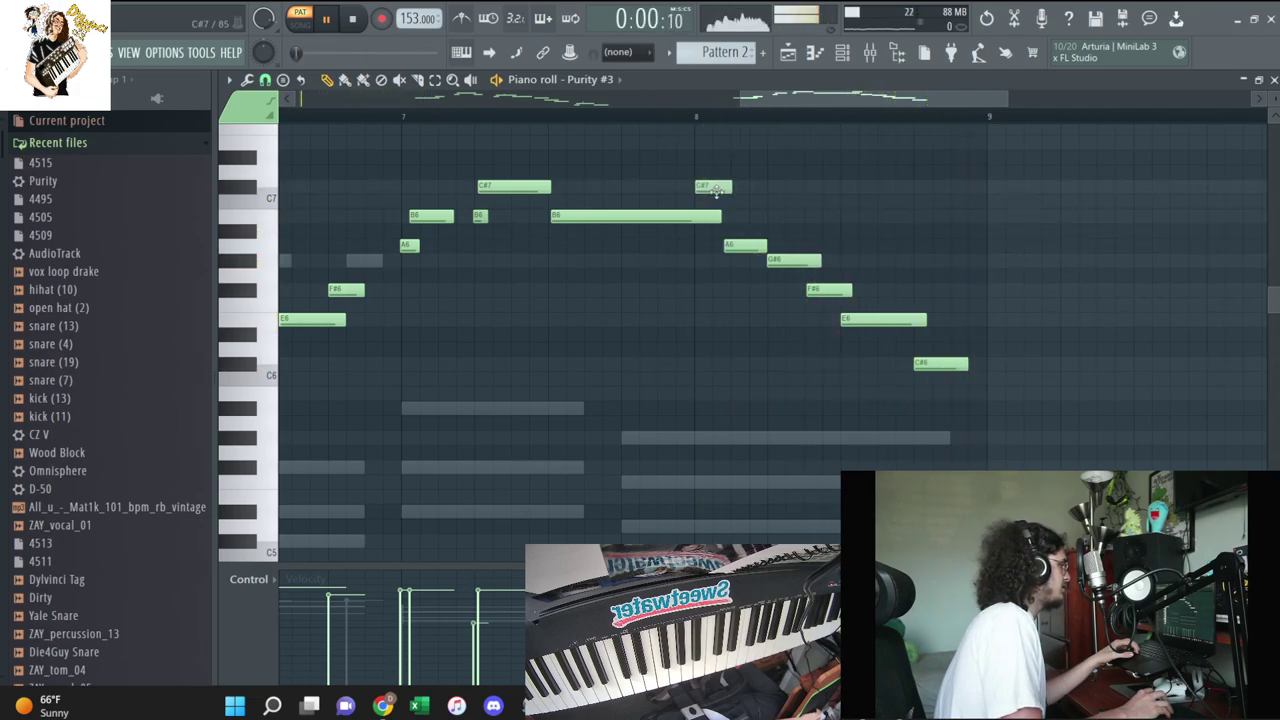
pyautogui.moveTo(767, 246); pyautogui.dragTo(773, 246)
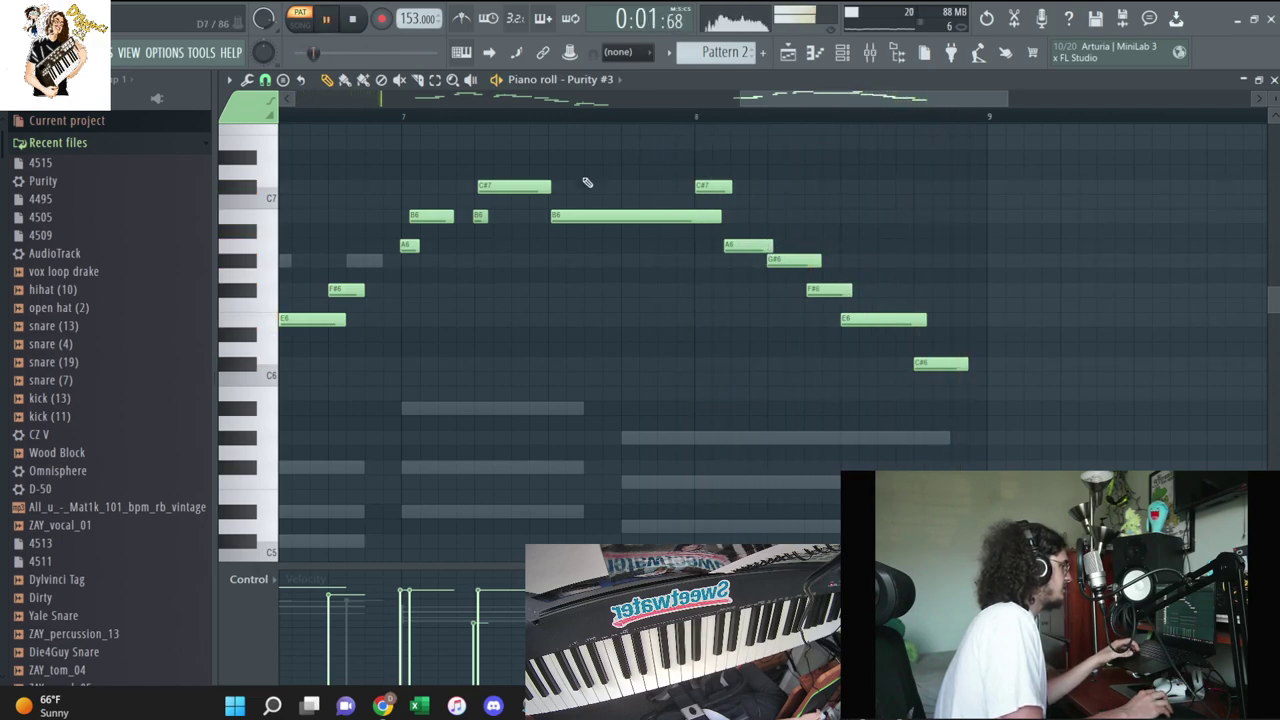
pyautogui.moveTo(612, 200); pyautogui.dragTo(657, 200)
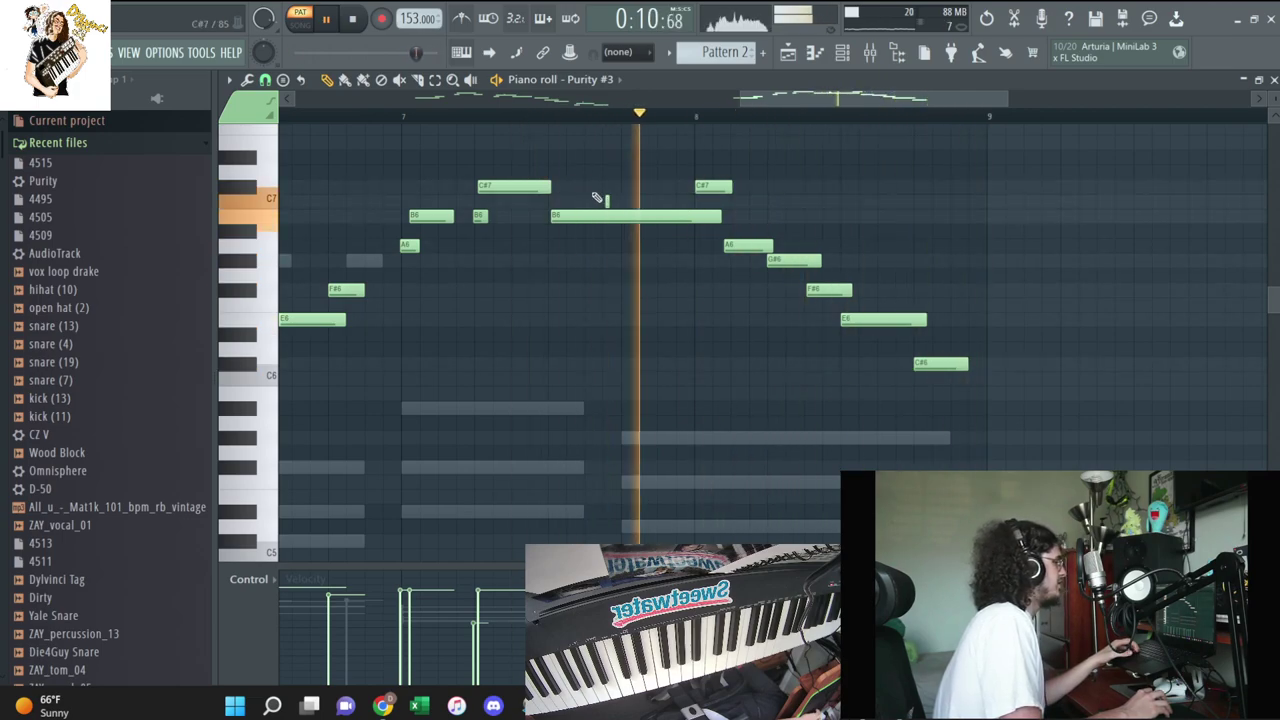
pyautogui.rightClick(607, 200)
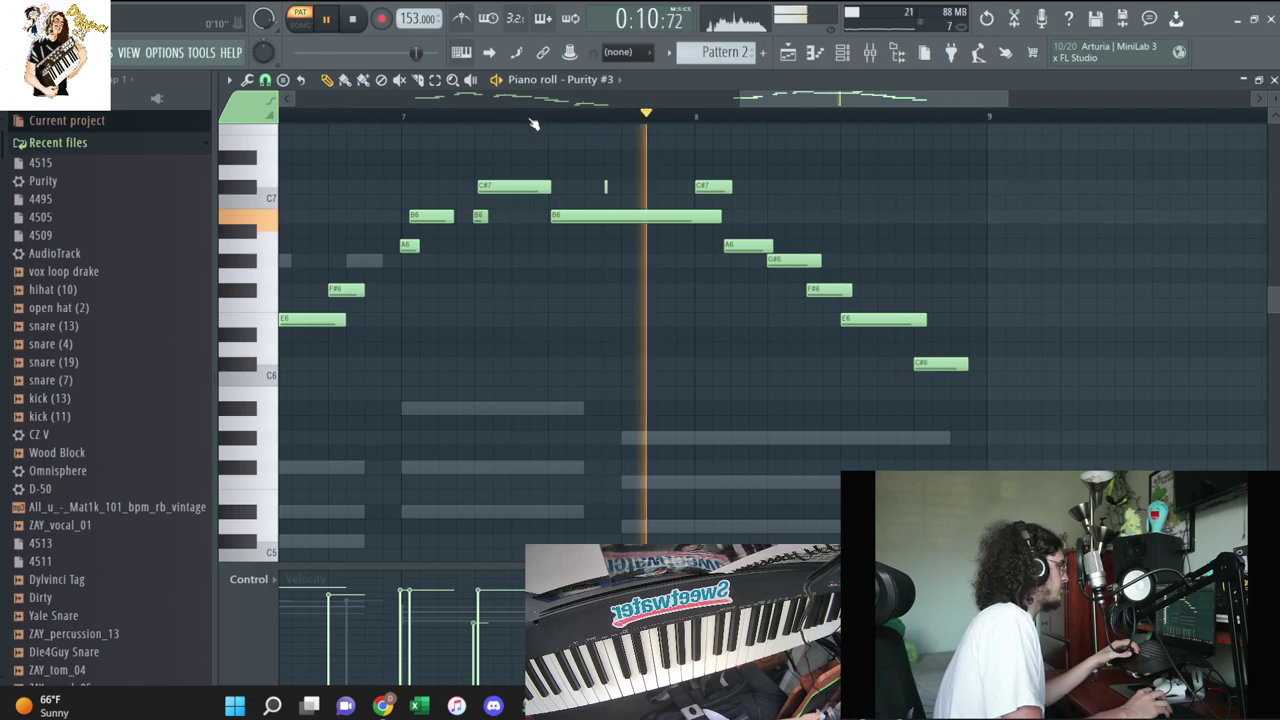
pyautogui.click(893, 291)
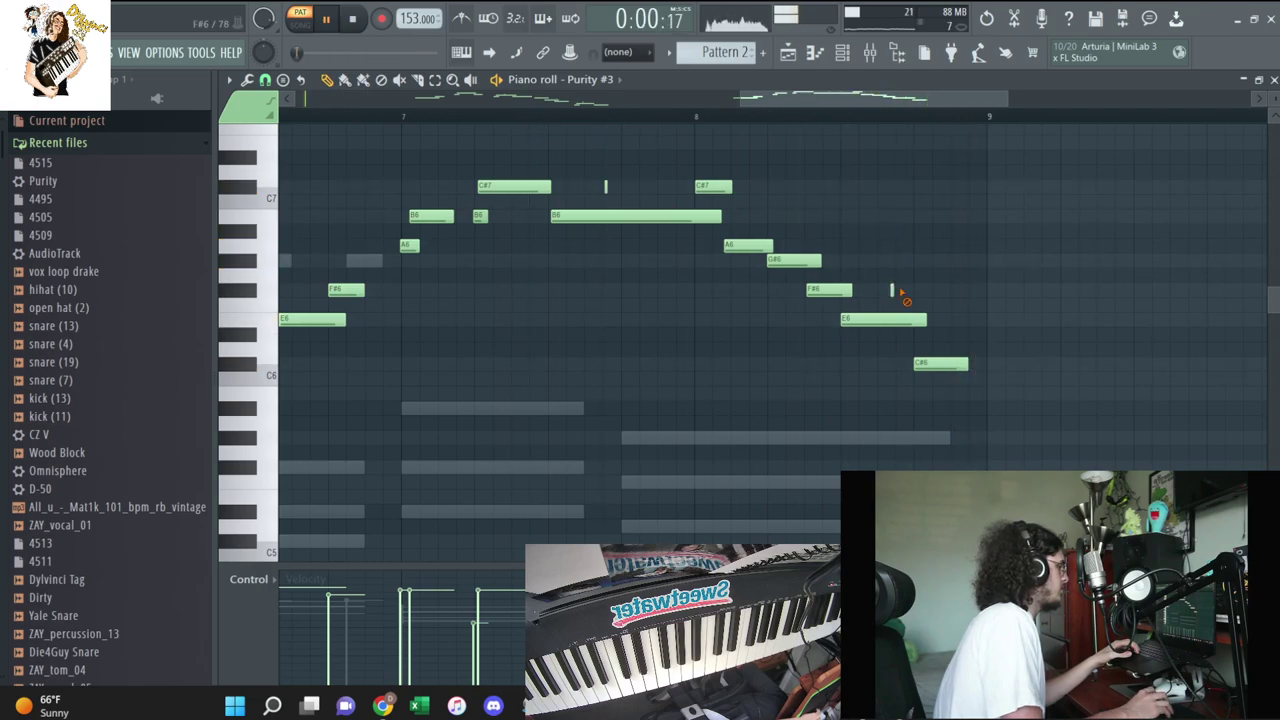
pyautogui.press('F7')
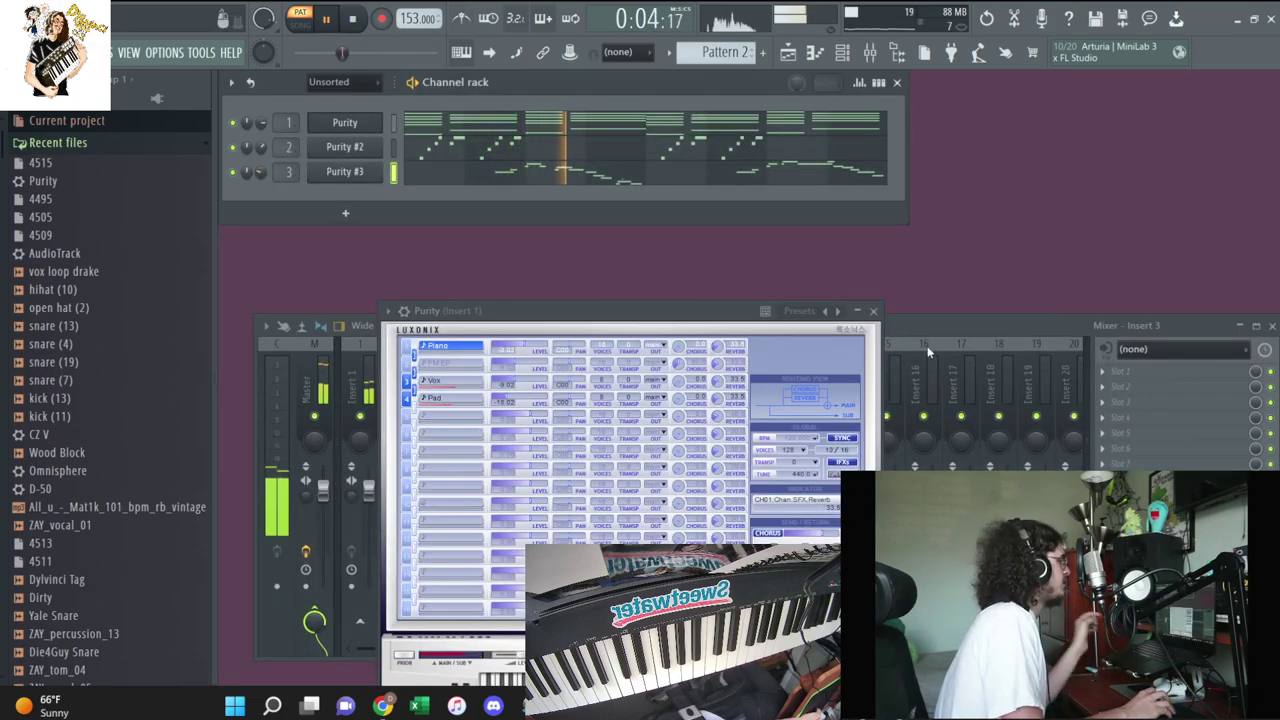
# Load a new Purity channel and give it the Orchestral Harp General MIDI sound
pyautogui.click(874, 311)
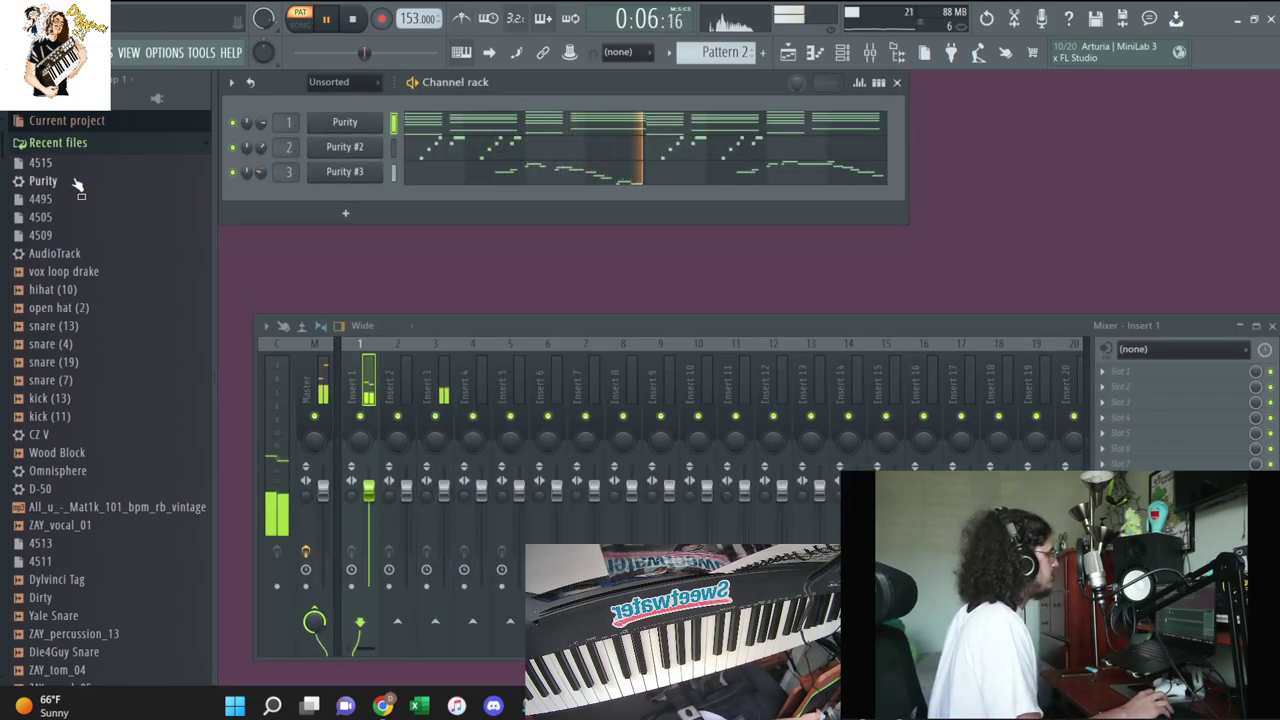
pyautogui.moveTo(392, 193); pyautogui.dragTo(386, 197)
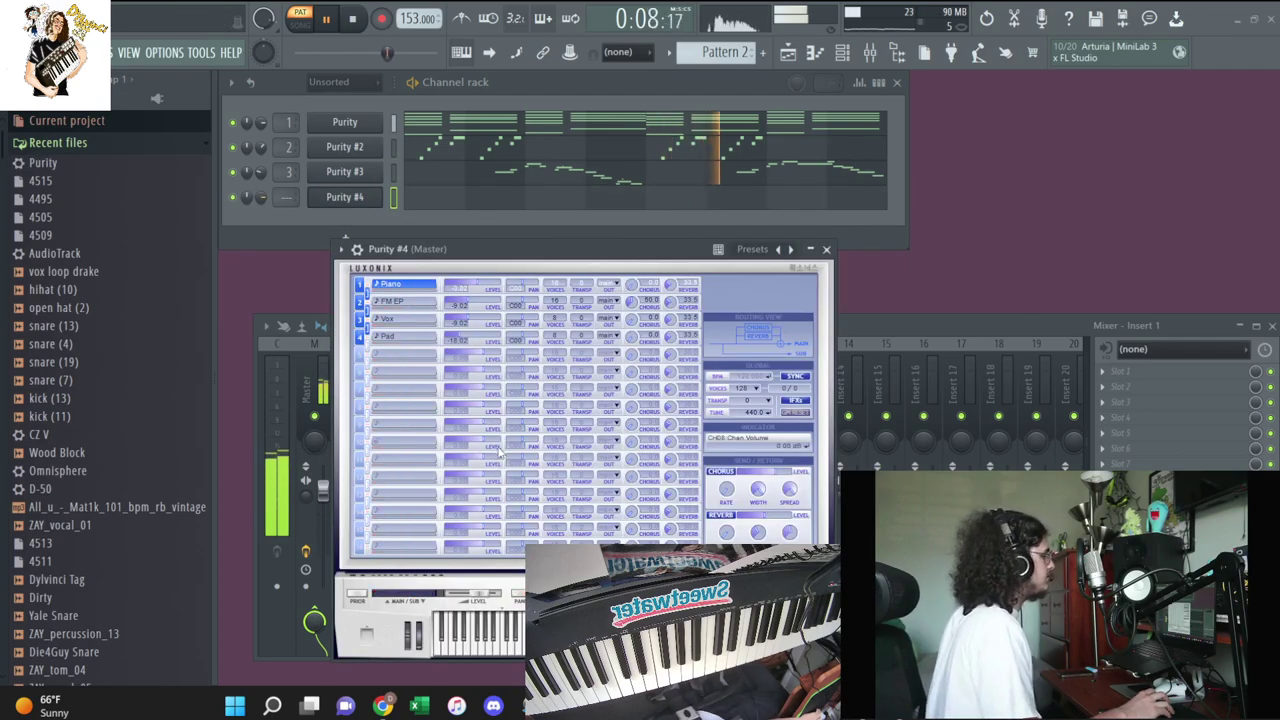
pyautogui.click(404, 284)
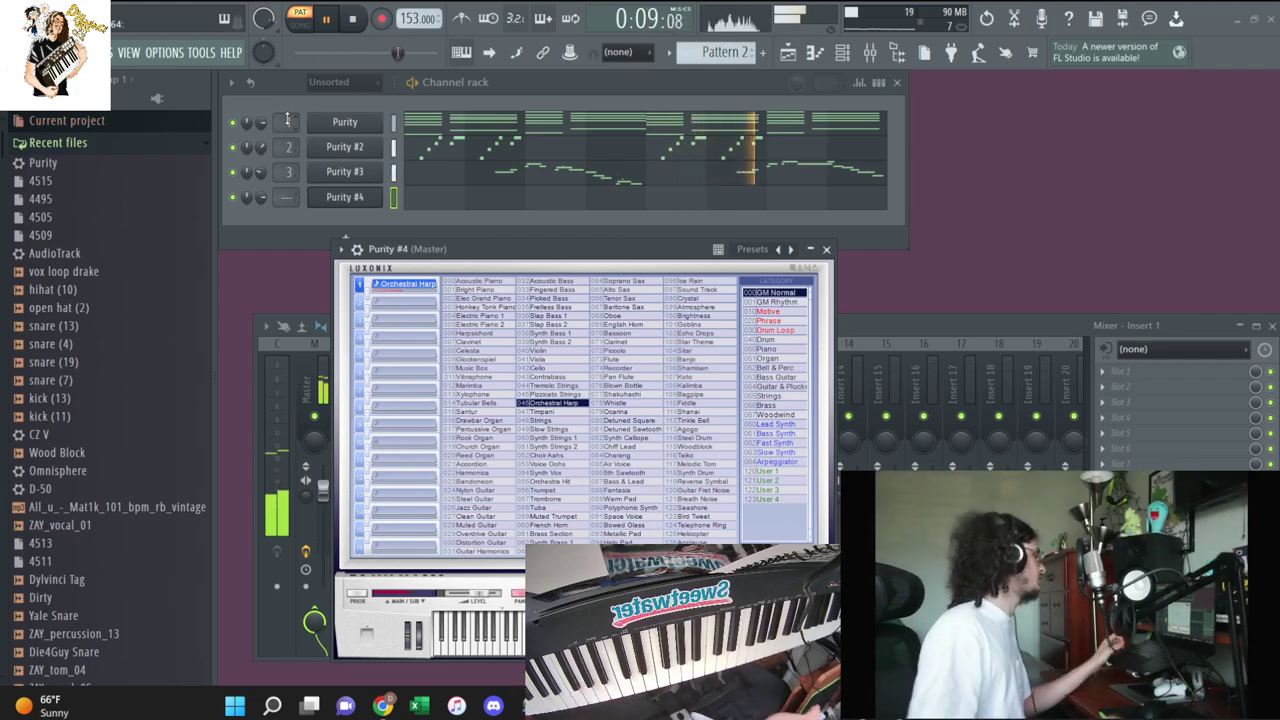
# Stop playback and show Purity #4's channel settings page with polyphony, arpeggiator and root note
pyautogui.click(376, 252)
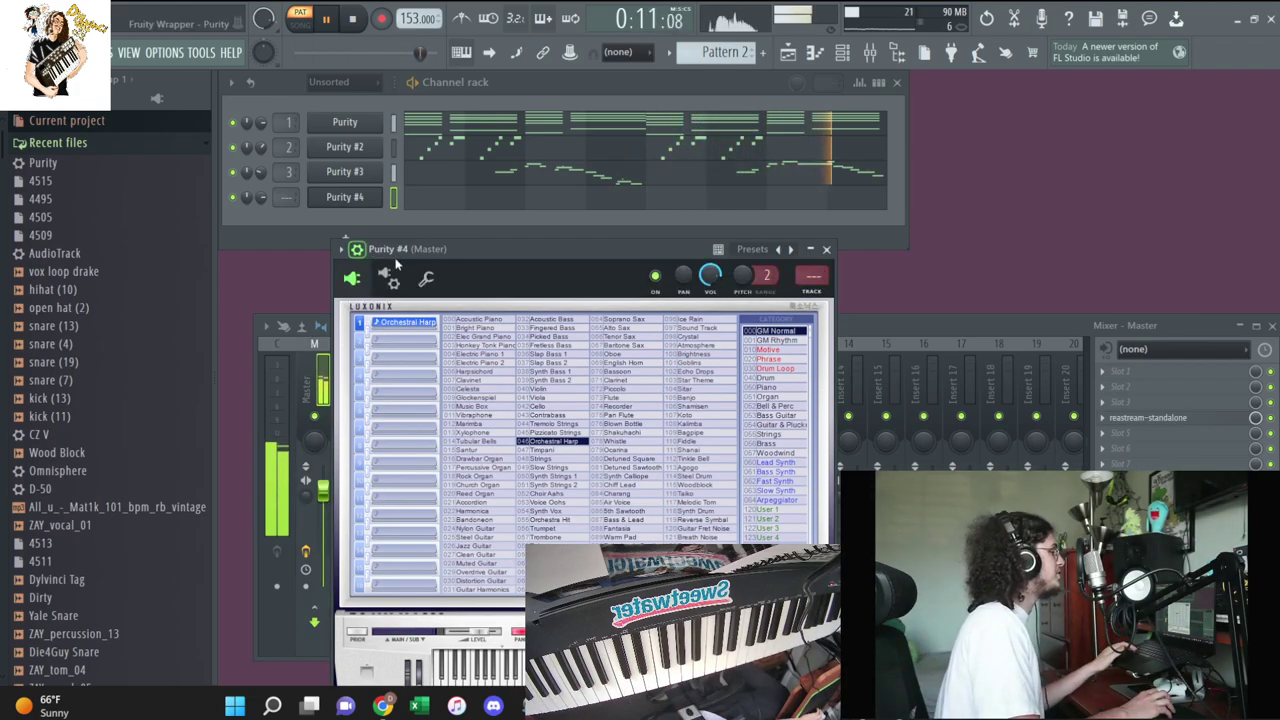
pyautogui.press('space')
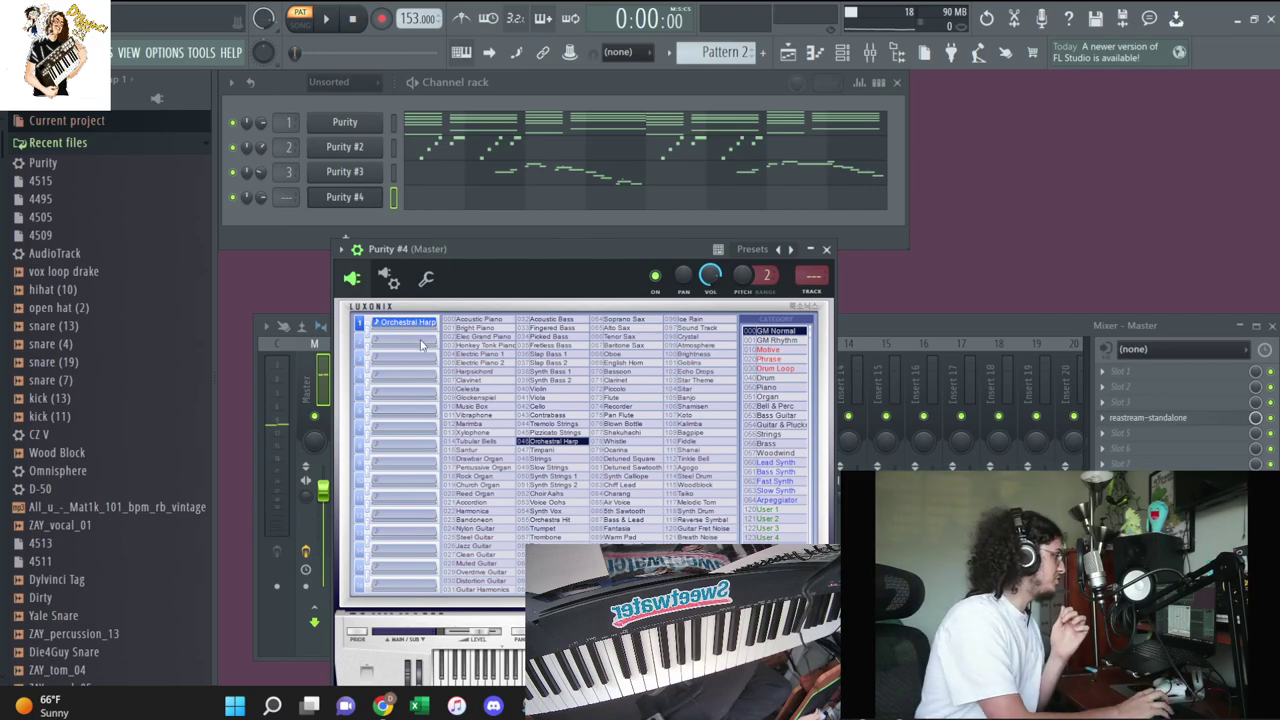
pyautogui.click(426, 281)
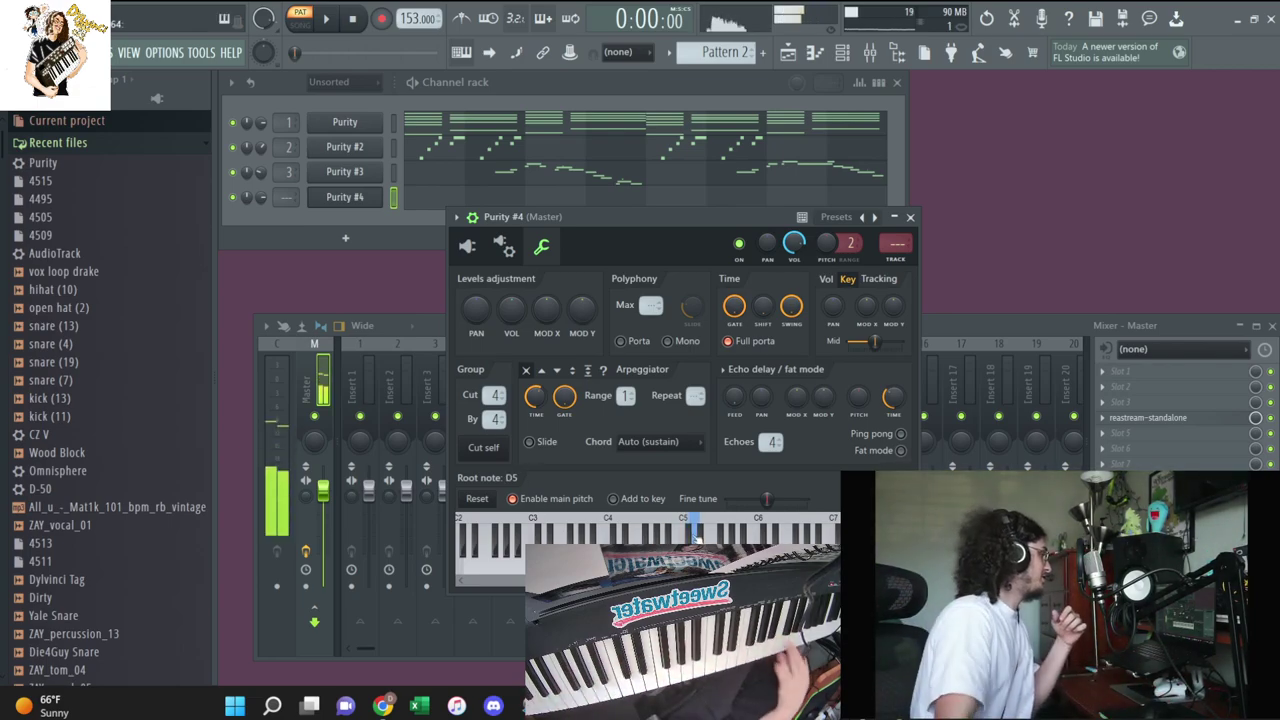
# Route Purity #4 to mixer track 4 and record a harp sweep
pyautogui.scroll(4, 289, 196)
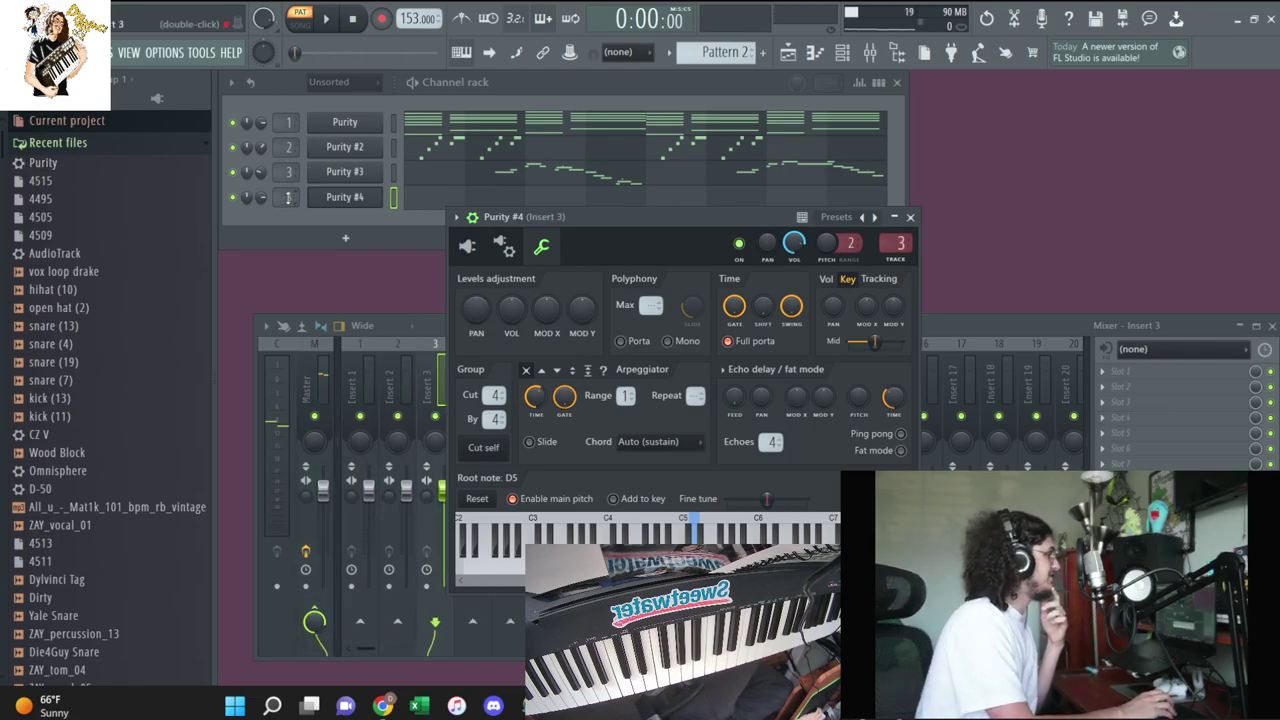
pyautogui.click(381, 19)
pyautogui.click(641, 437)
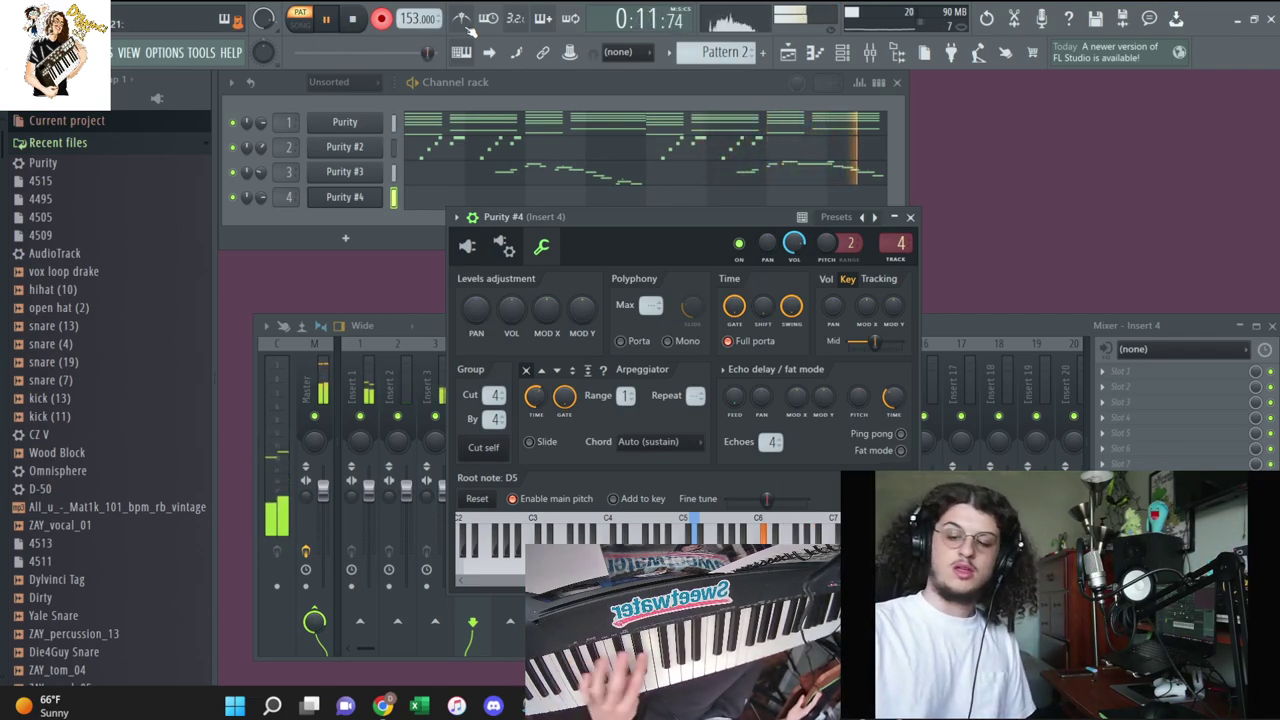
pyautogui.press('space')
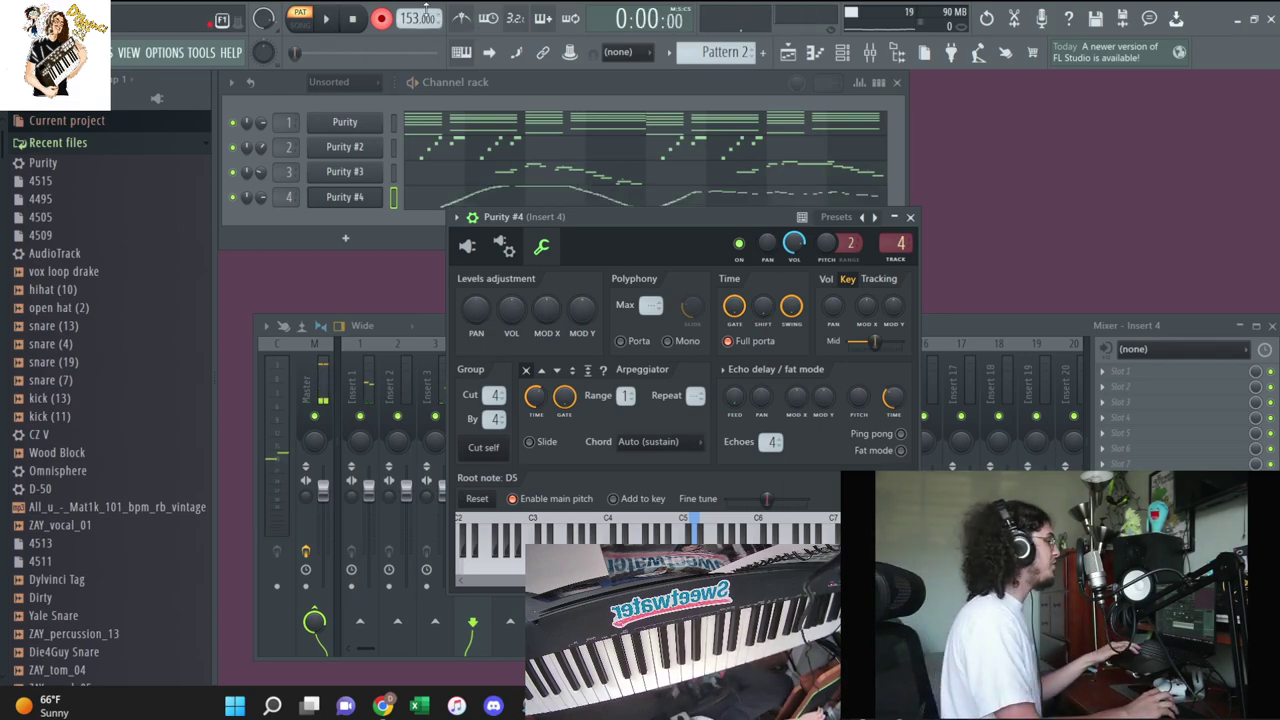
# Close the Purity #4 plugin and add another Purity channel, Purity #5
pyautogui.click(264, 198)
pyautogui.click(810, 255)
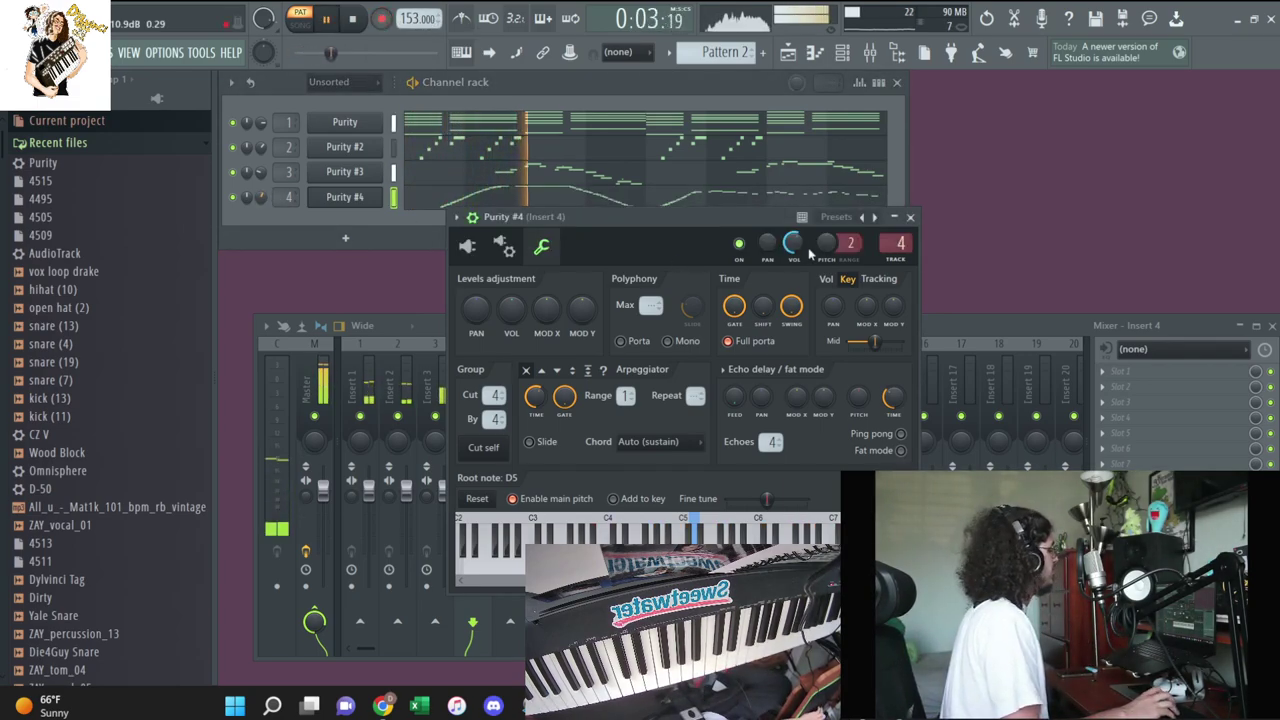
pyautogui.click(910, 218)
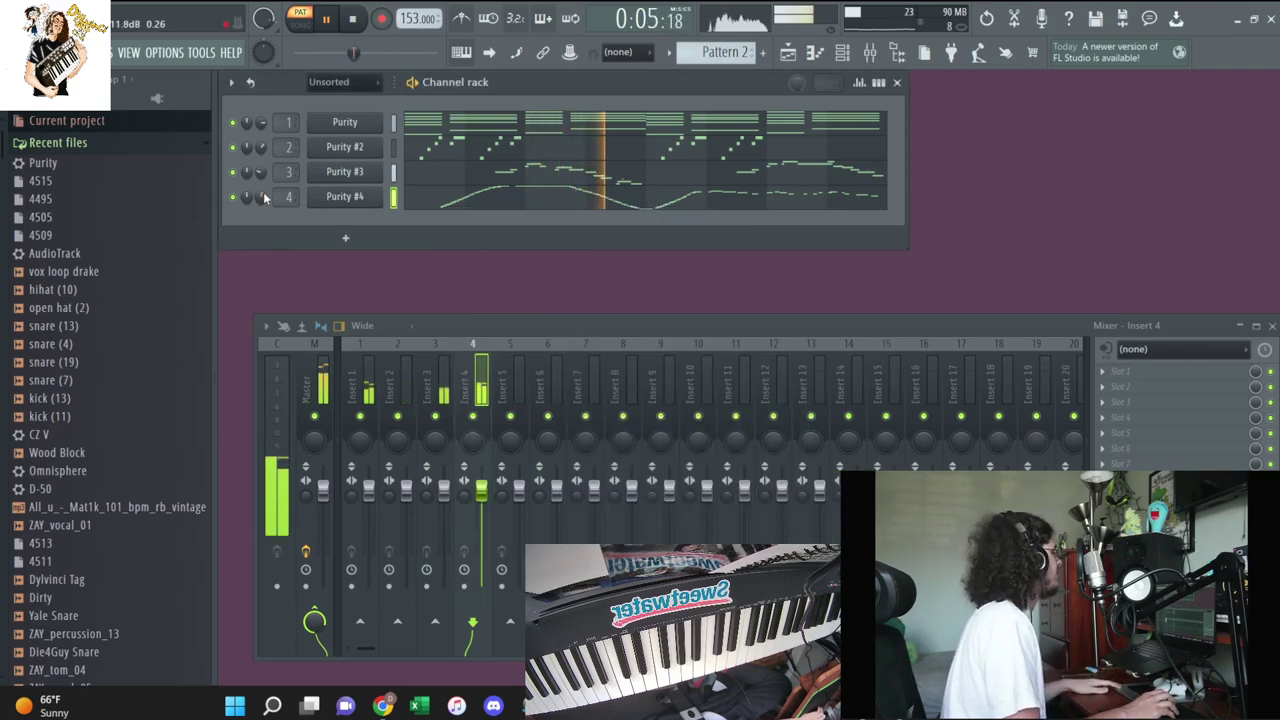
pyautogui.scroll(2, 263, 198)
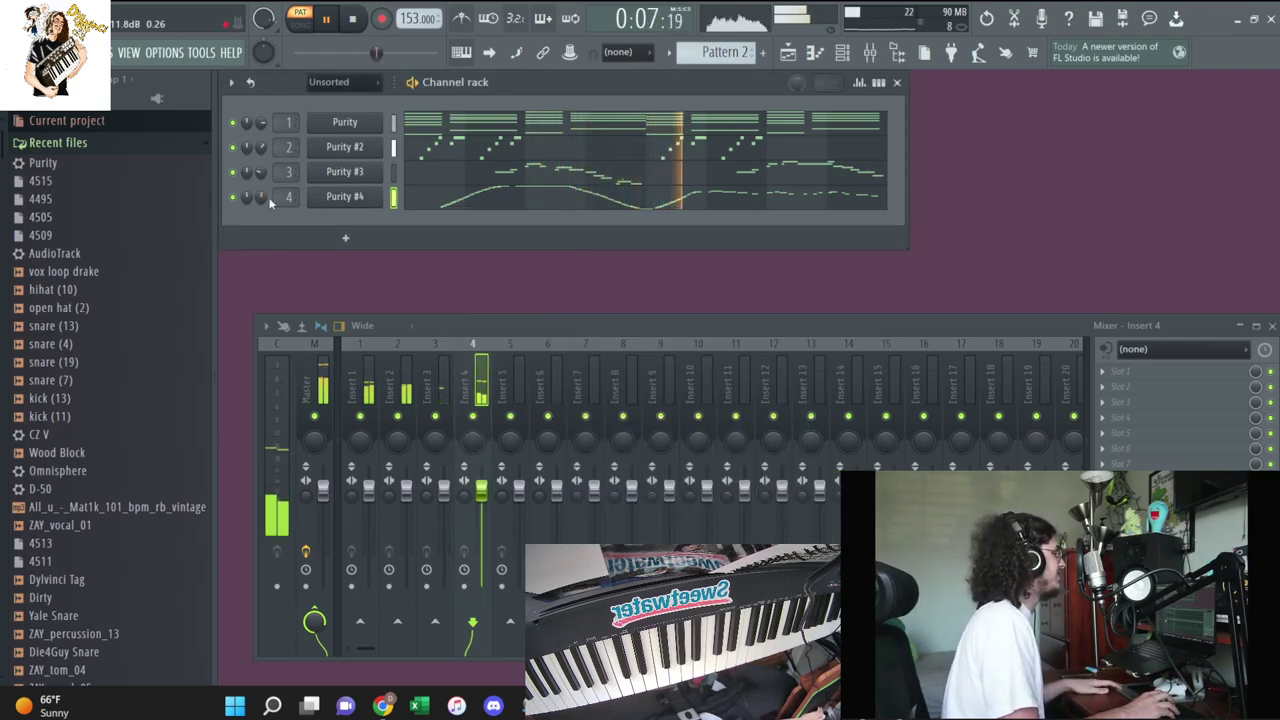
pyautogui.moveTo(43, 162); pyautogui.dragTo(320, 224)
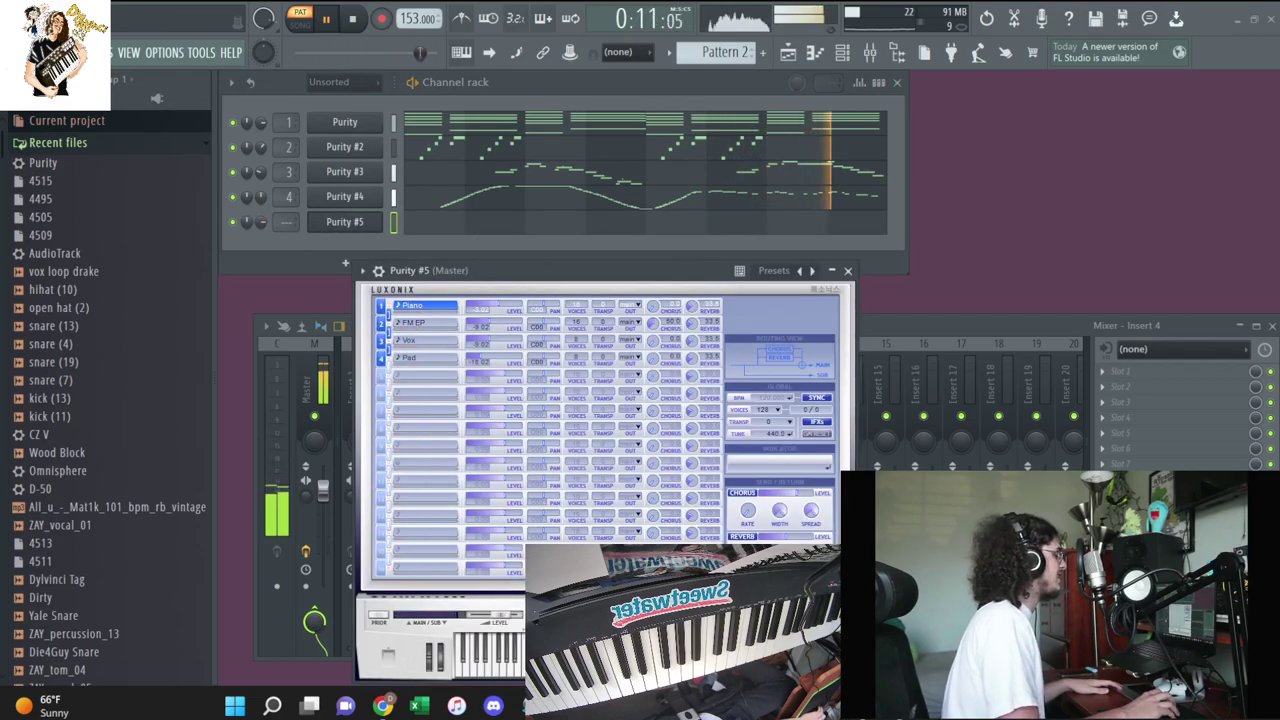
# Stop playback and try Purity #5 presets from the Lead Synth and Fast Synth categories
pyautogui.click(352, 19)
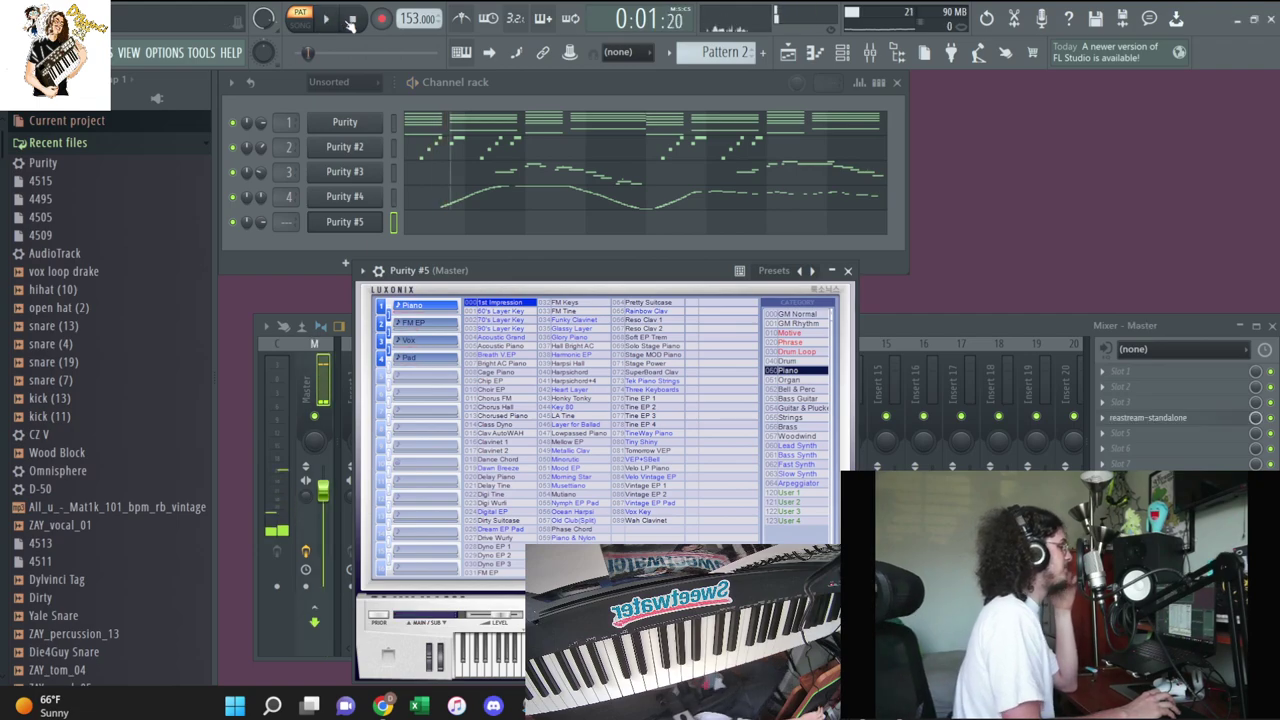
pyautogui.click(810, 447)
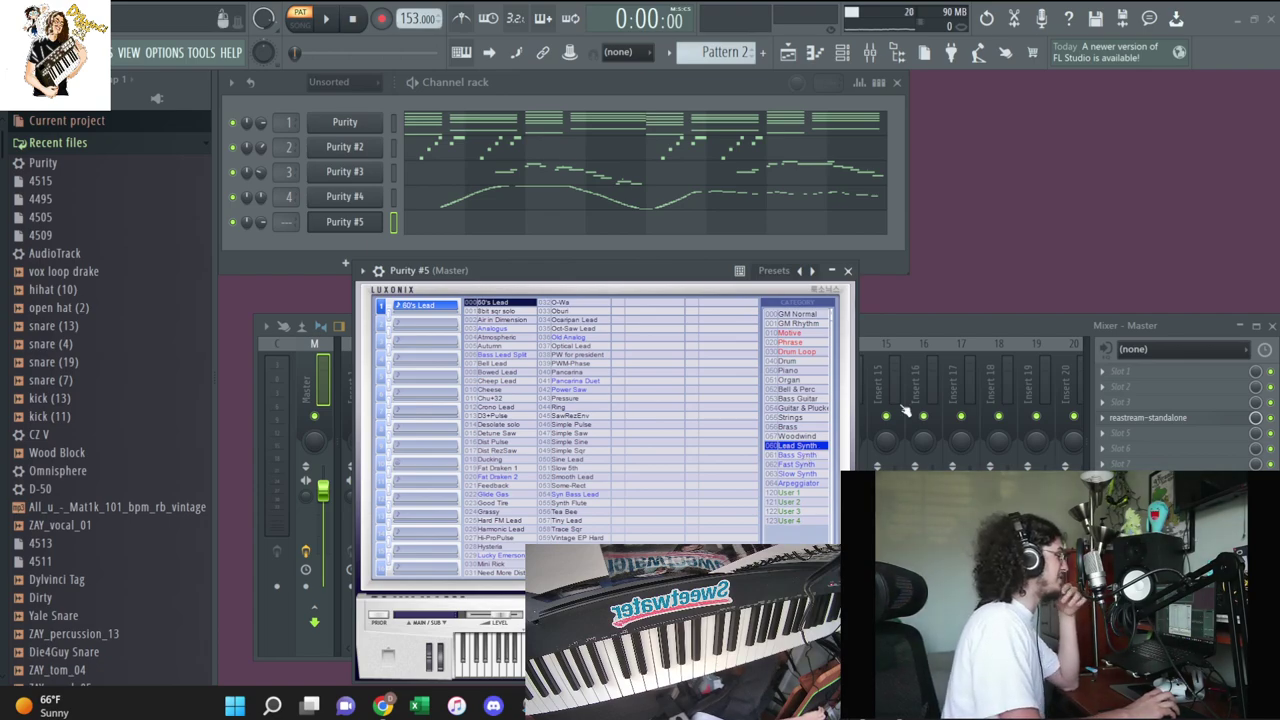
pyautogui.click(798, 464)
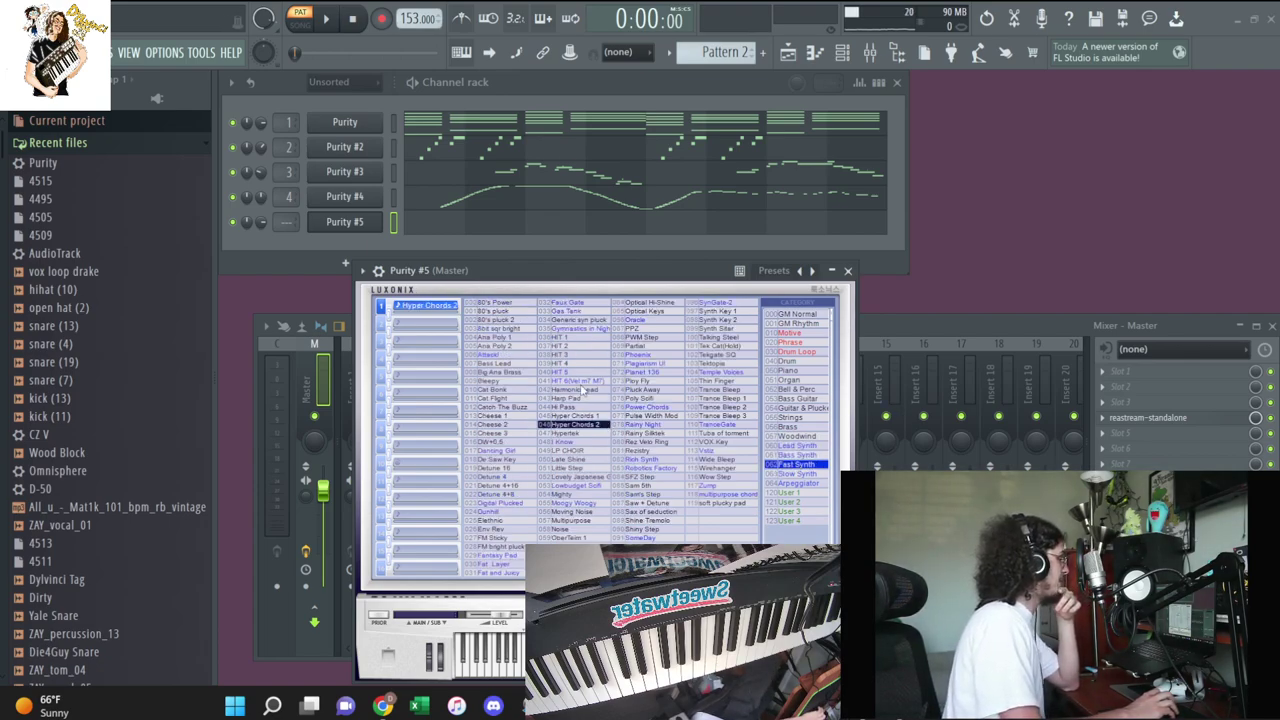
pyautogui.click(530, 442)
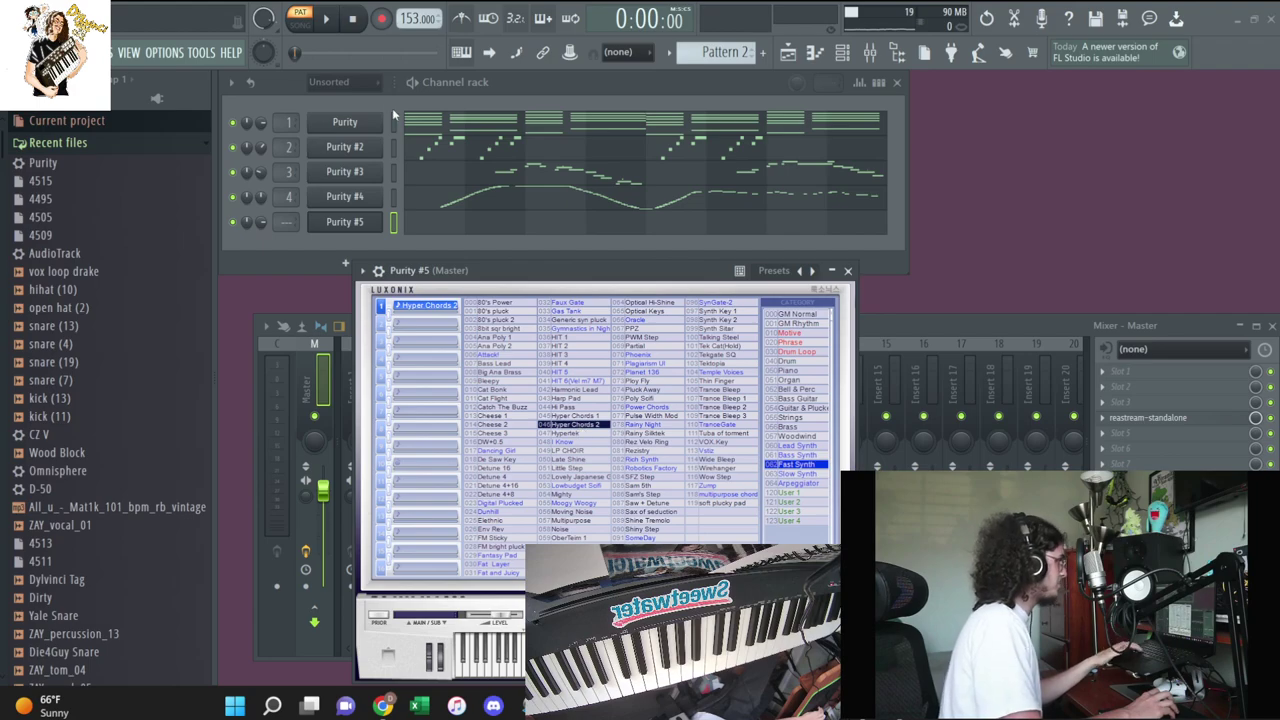
pyautogui.click(386, 224)
# Solo Purity #5, play the pattern, and unmute the first Purity channel
pyautogui.rightClick(233, 218)
pyautogui.click(197, 78)
pyautogui.press('space')
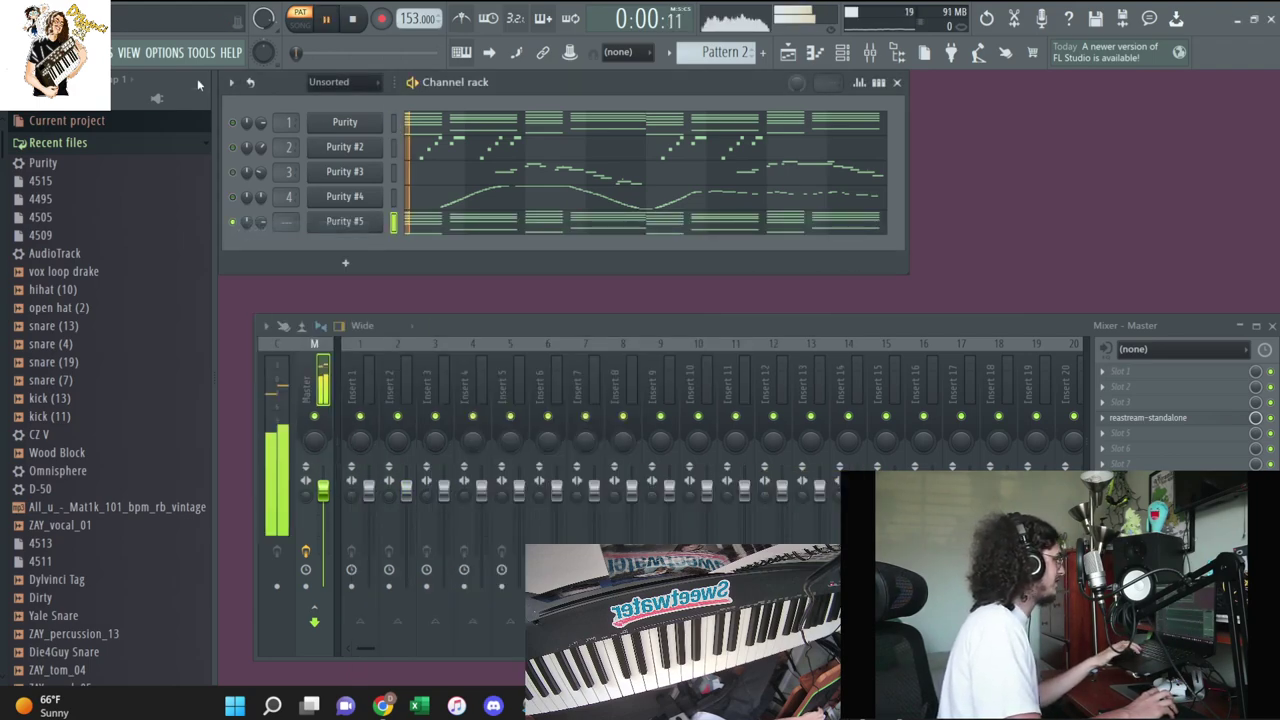
pyautogui.click(232, 122)
pyautogui.click(344, 221)
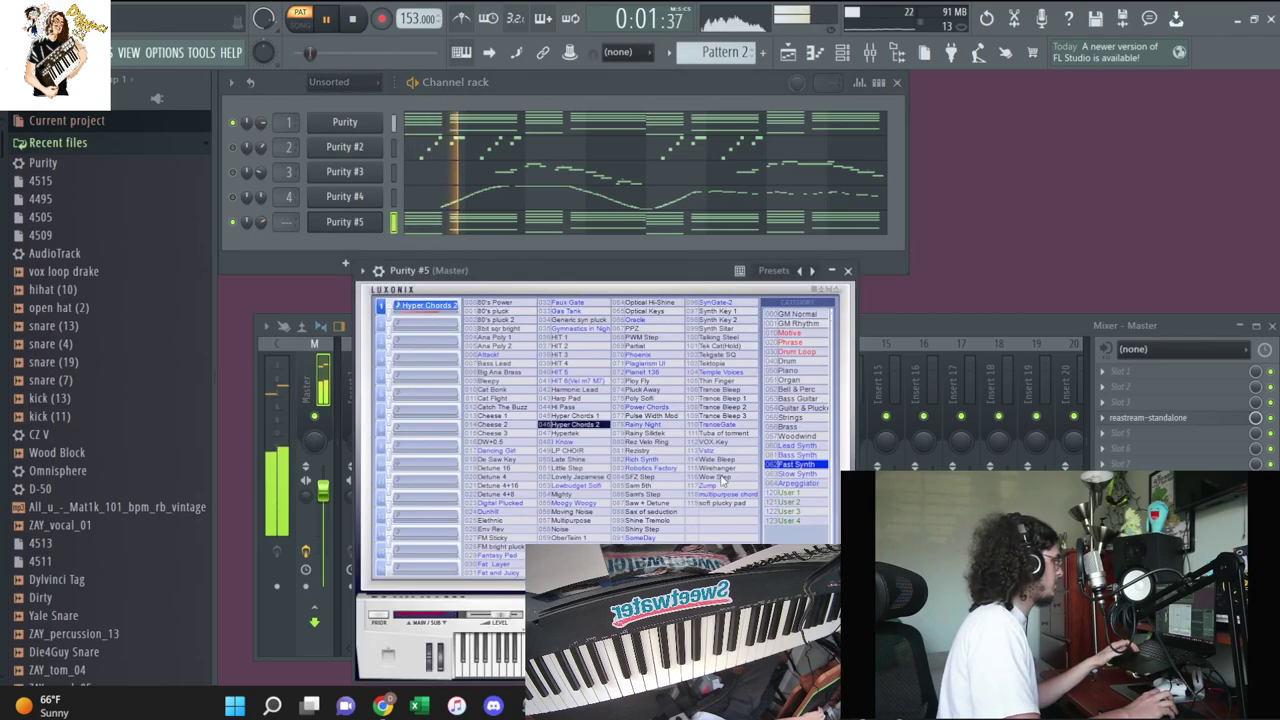
# Load Hyper Chords 1, then Harp Pad on Purity #5, and open its piano roll
pyautogui.click(573, 415)
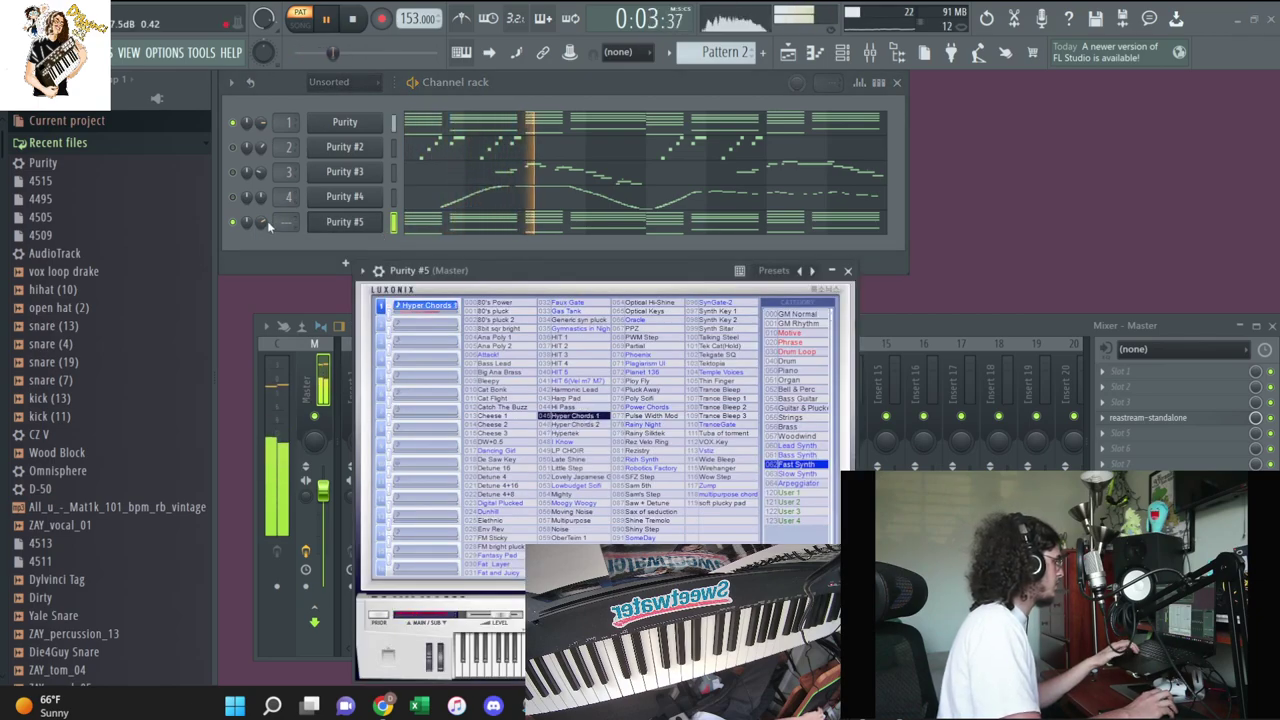
pyautogui.click(565, 398)
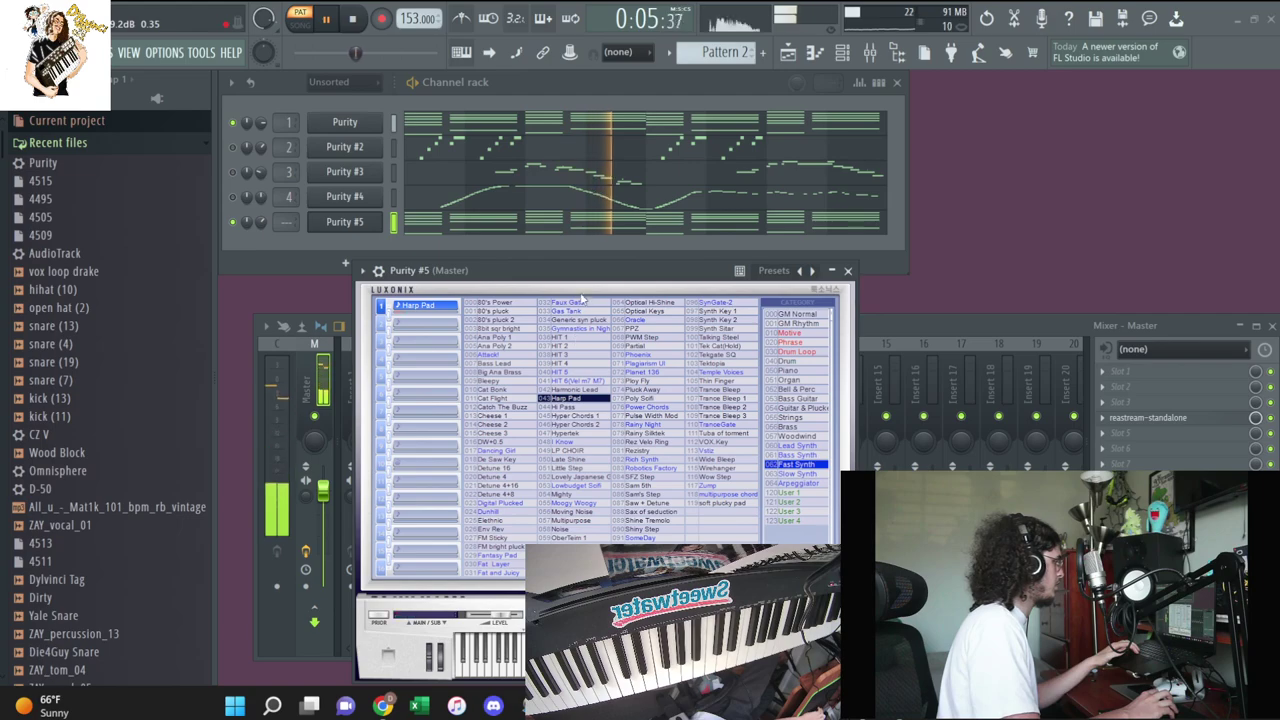
pyautogui.click(463, 205)
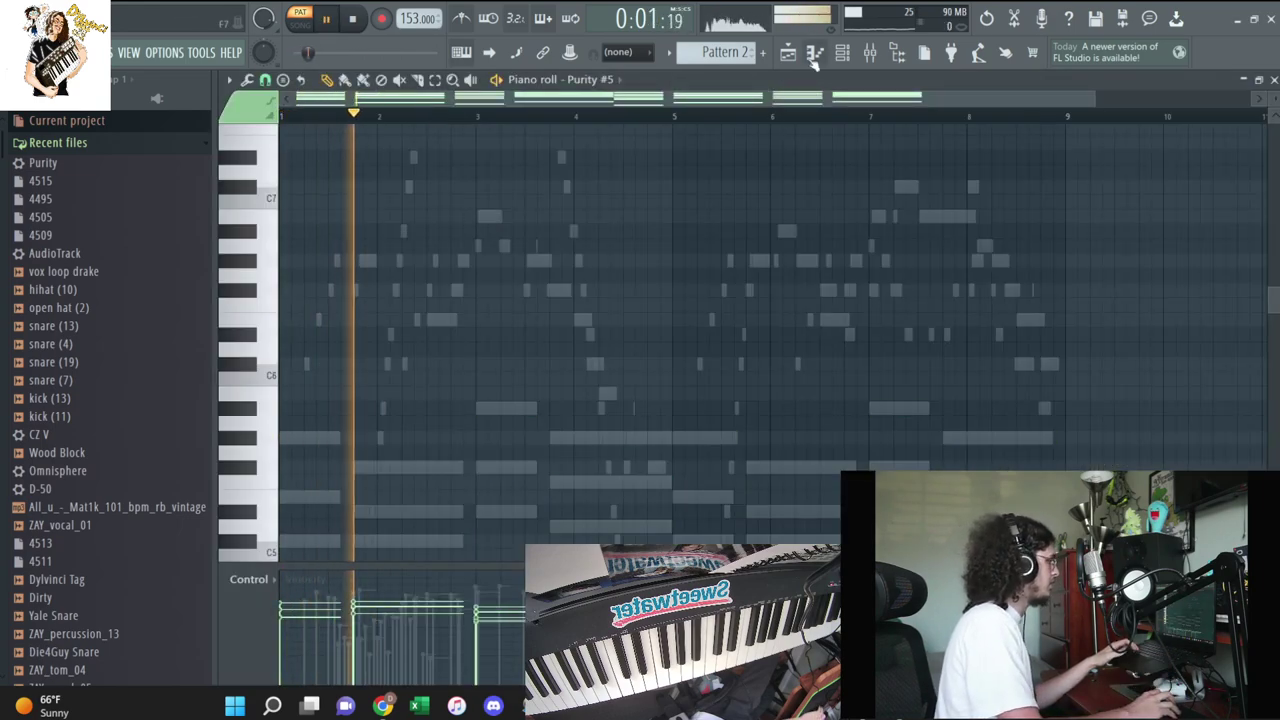
# Try pasting the chord notes into Purity #5, undo it, and stop playback
pyautogui.hotkey('ctrl', 'v')
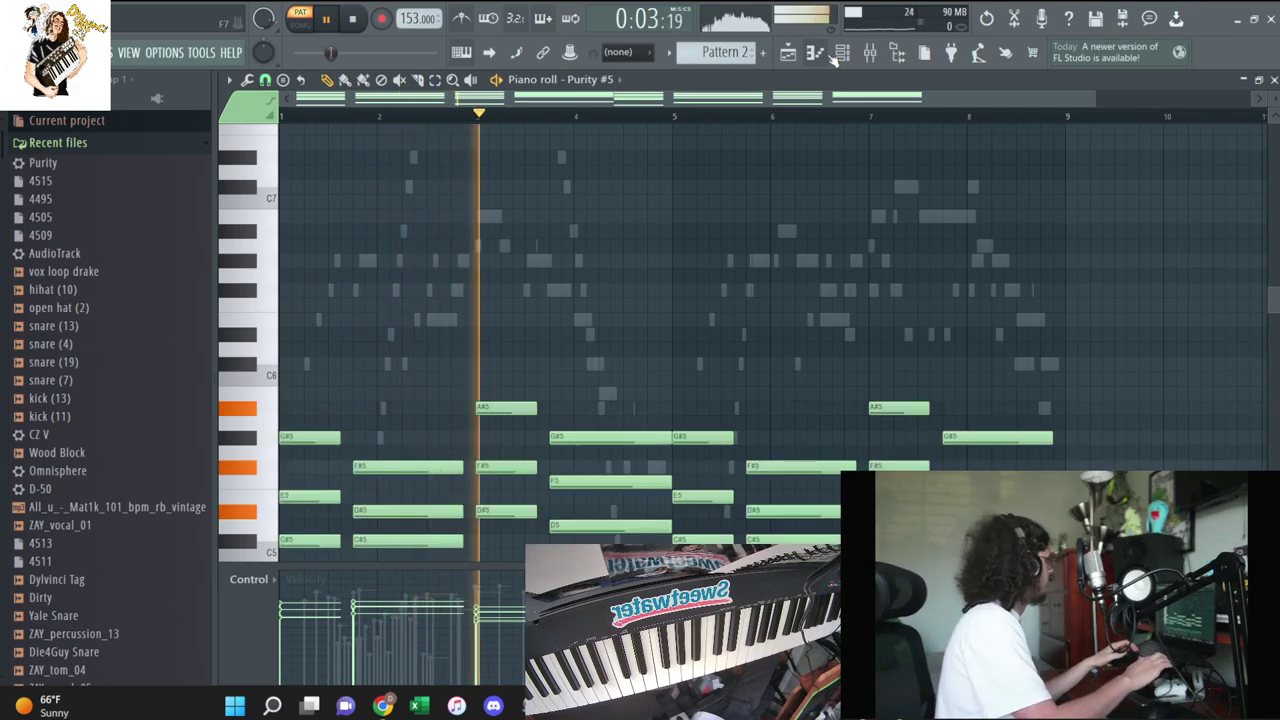
pyautogui.hotkey('ctrl', 'z')
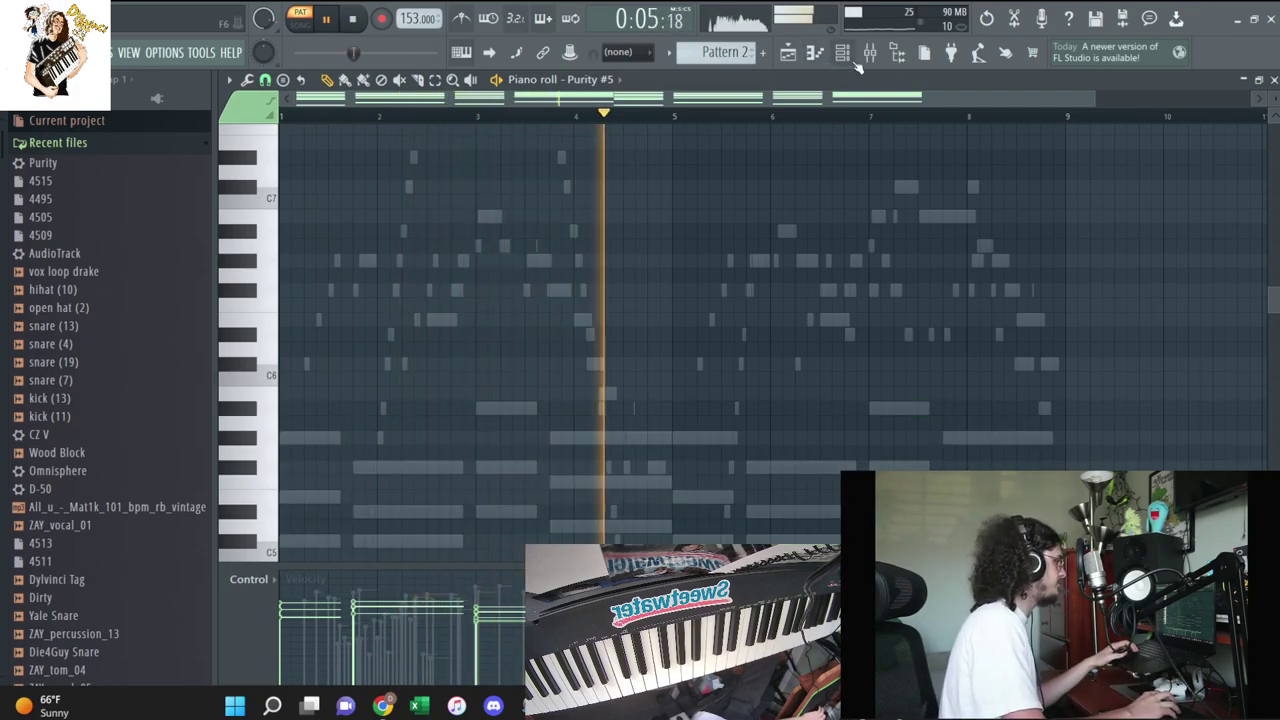
pyautogui.click(842, 52)
pyautogui.rightClick(210, 216)
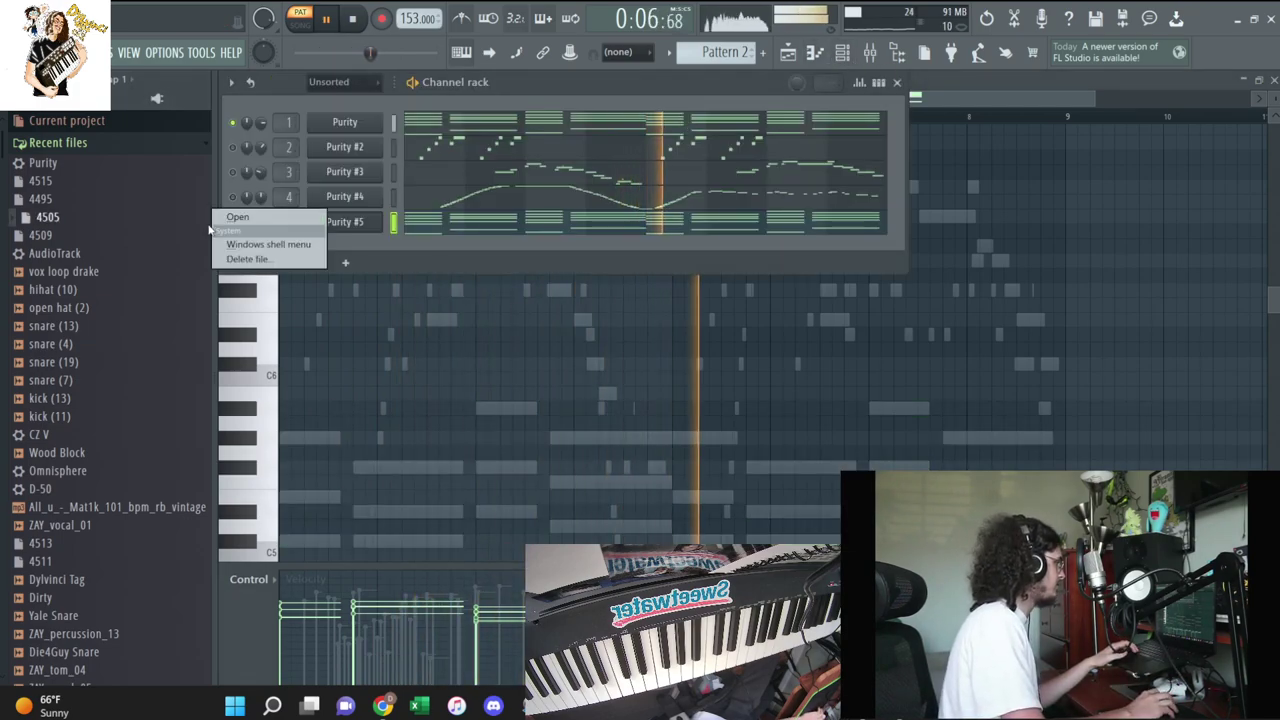
pyautogui.click(345, 262)
pyautogui.rightClick(345, 222)
pyautogui.click(345, 228)
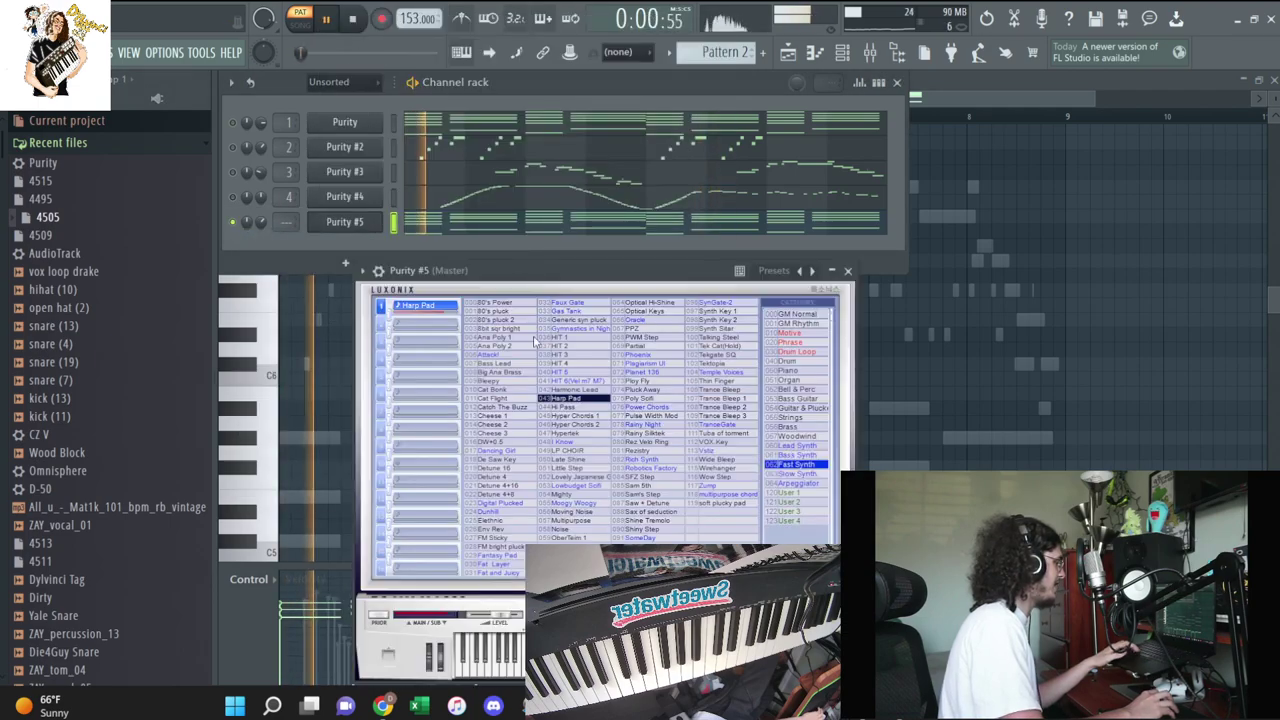
pyautogui.press('space')
# Audition Tekgate SQ, Moving Noise, Cheese 2, Ana Poly 2 and 80's pluck, ending on 80's Power
pyautogui.click(500, 372)
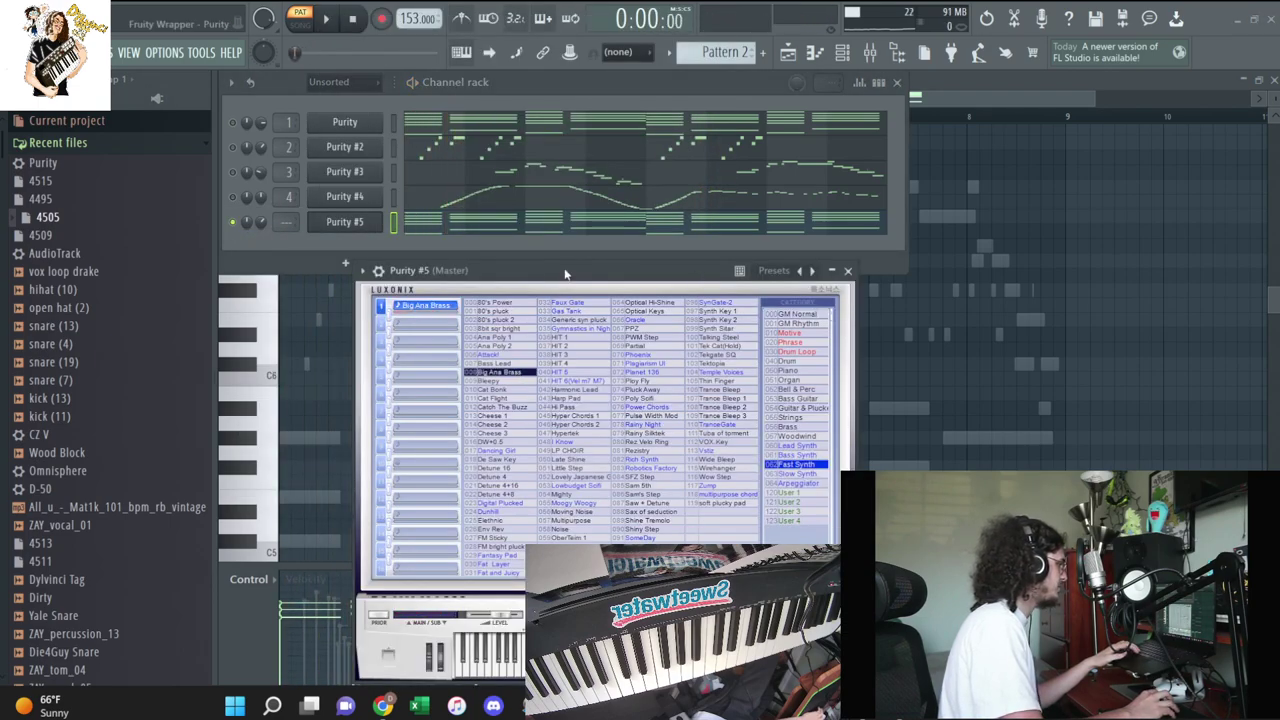
pyautogui.press('space')
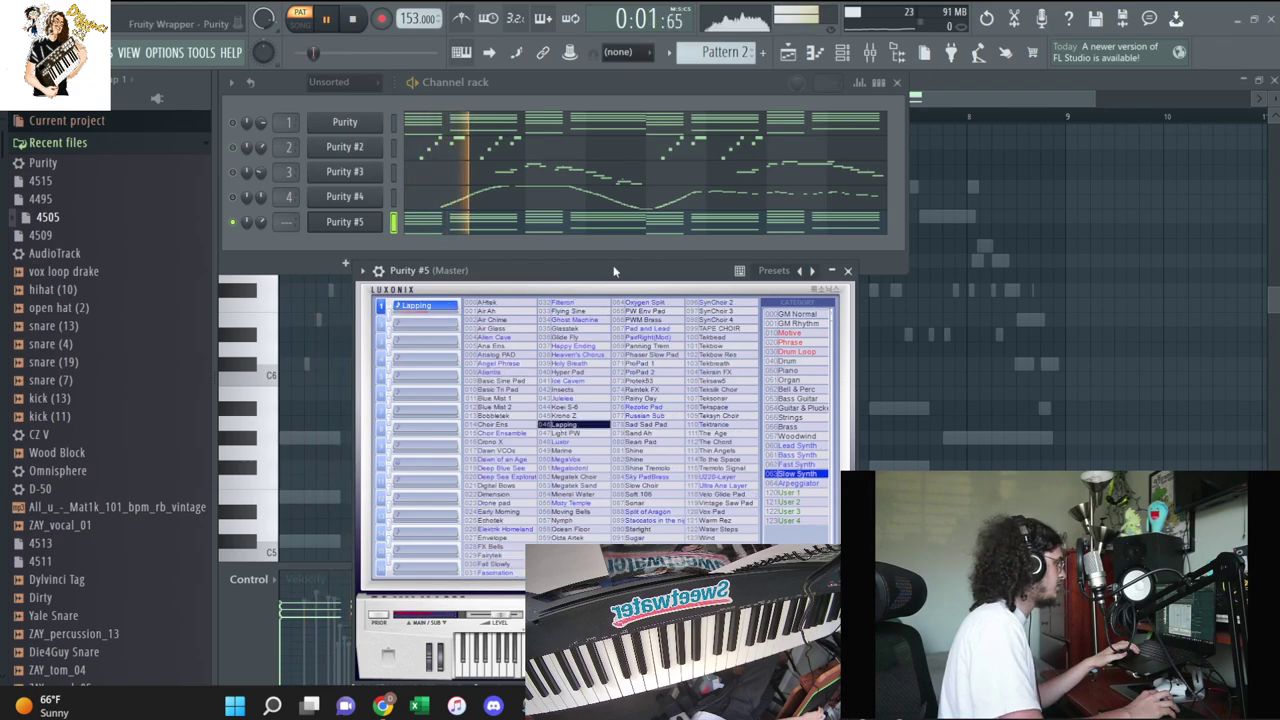
pyautogui.click(795, 464)
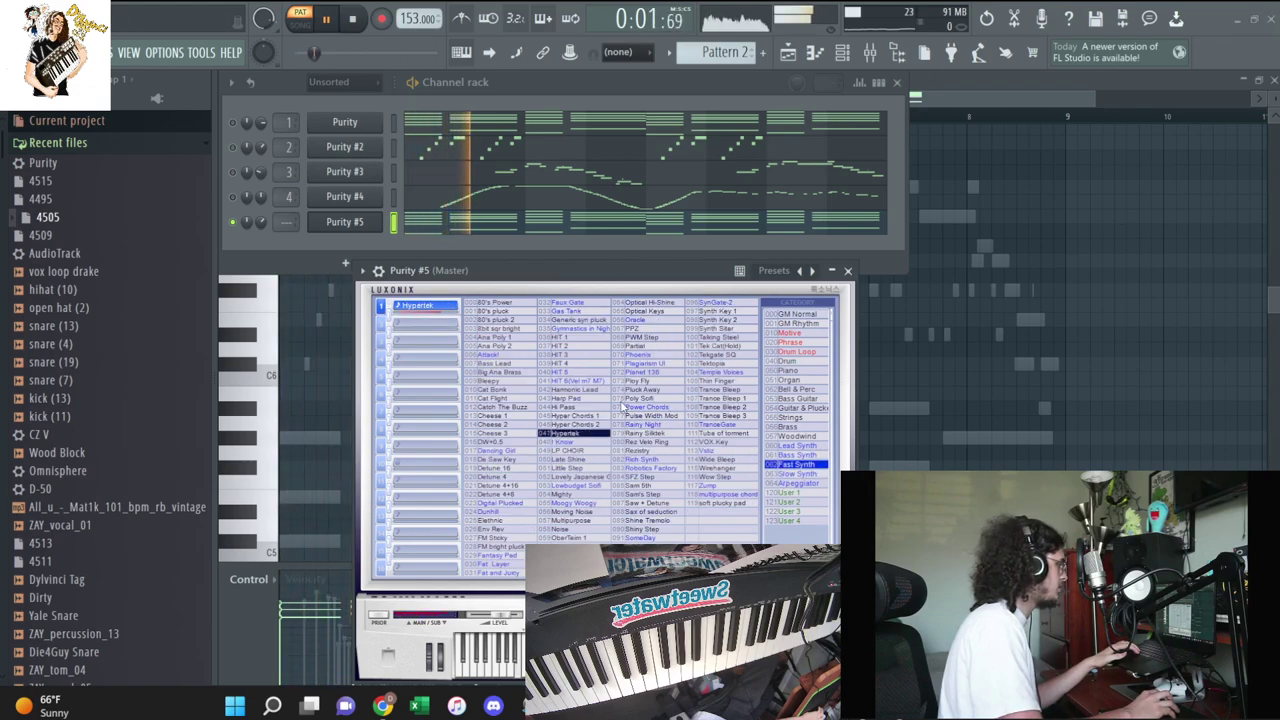
pyautogui.click(733, 356)
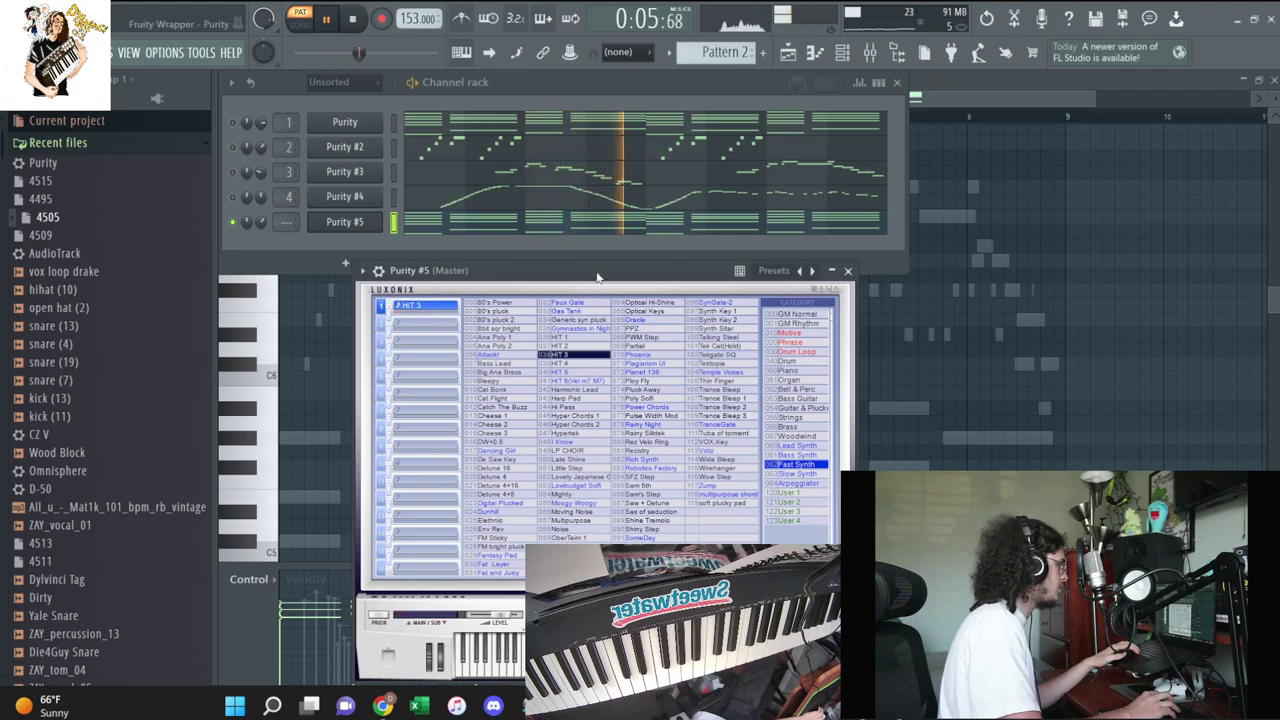
pyautogui.click(570, 511)
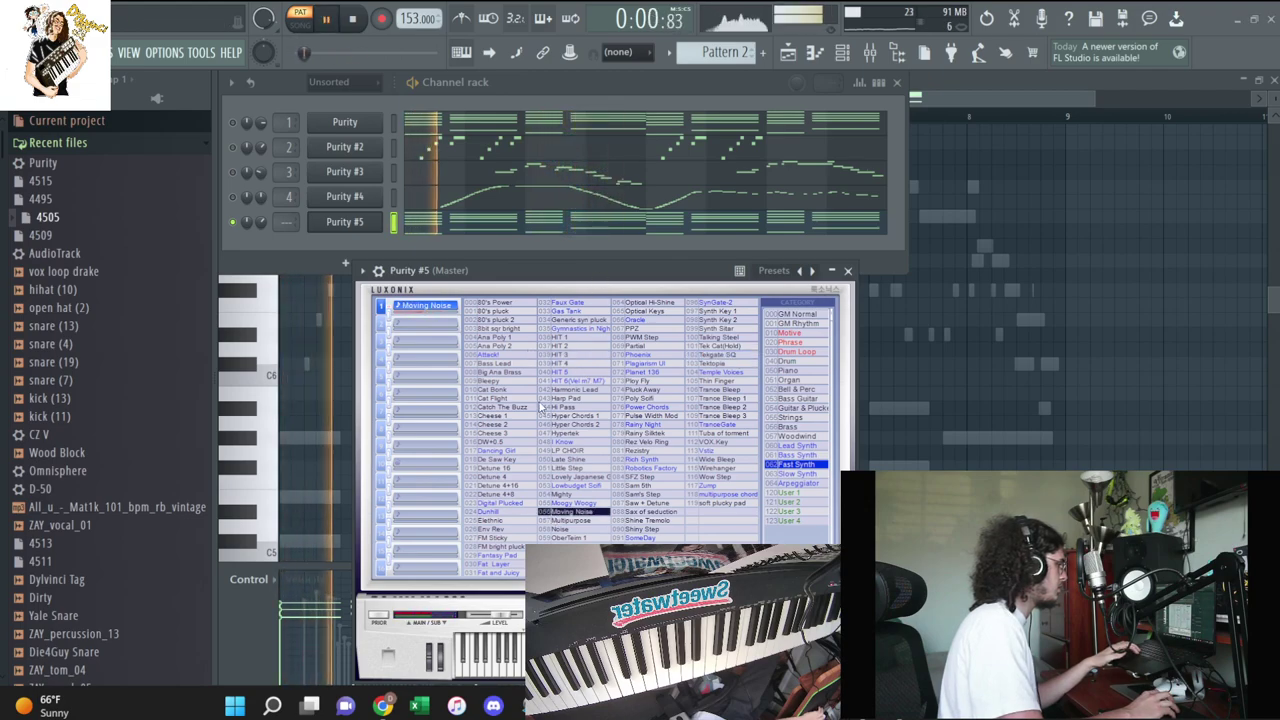
pyautogui.click(490, 424)
pyautogui.click(512, 346)
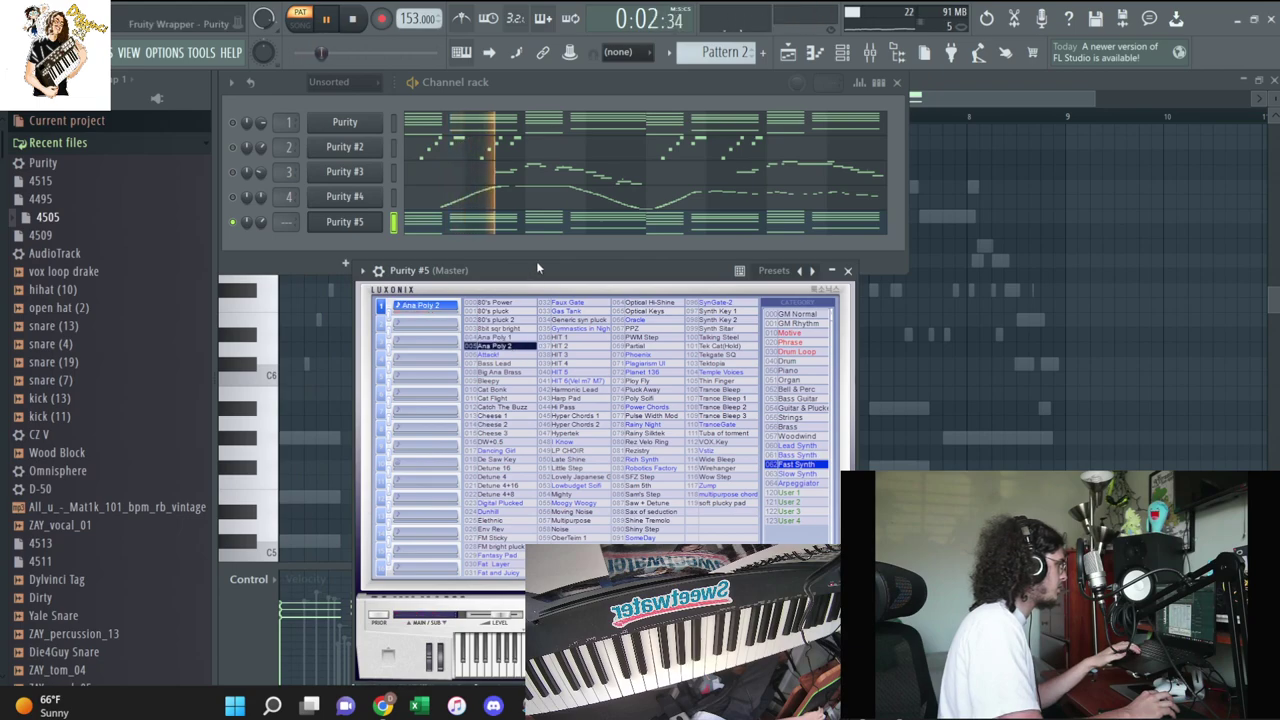
pyautogui.click(495, 311)
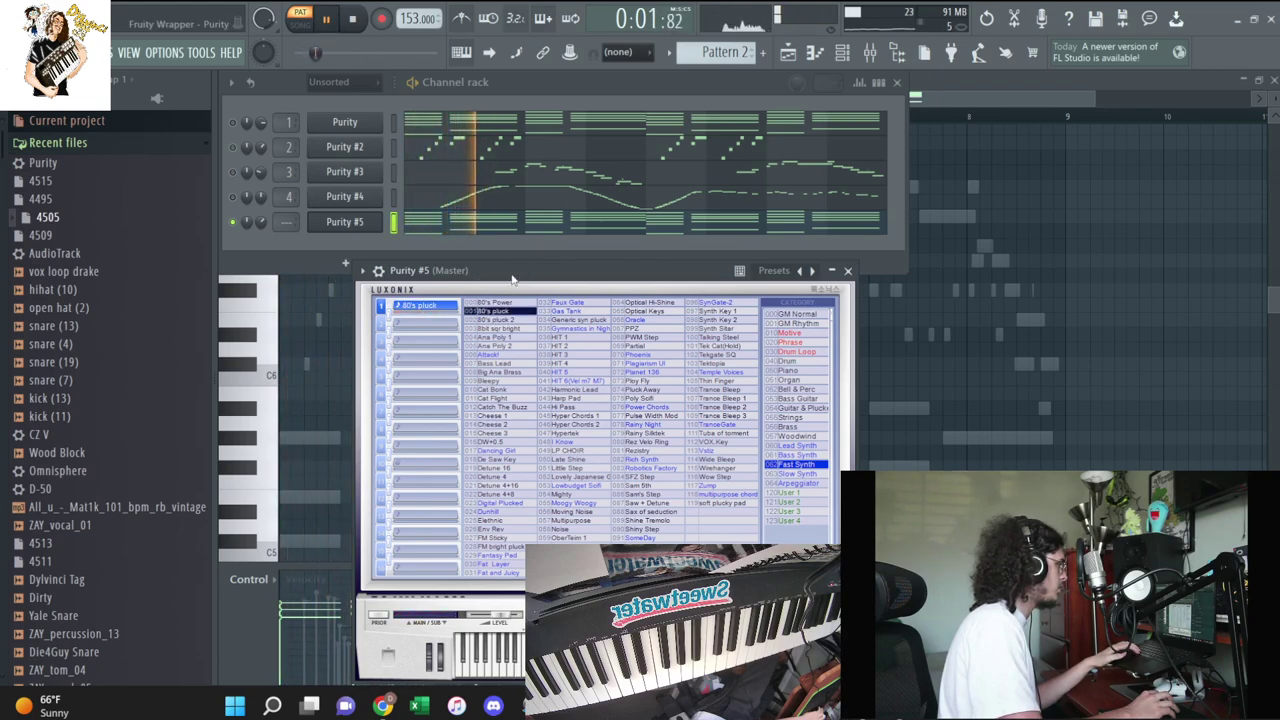
pyautogui.click(527, 303)
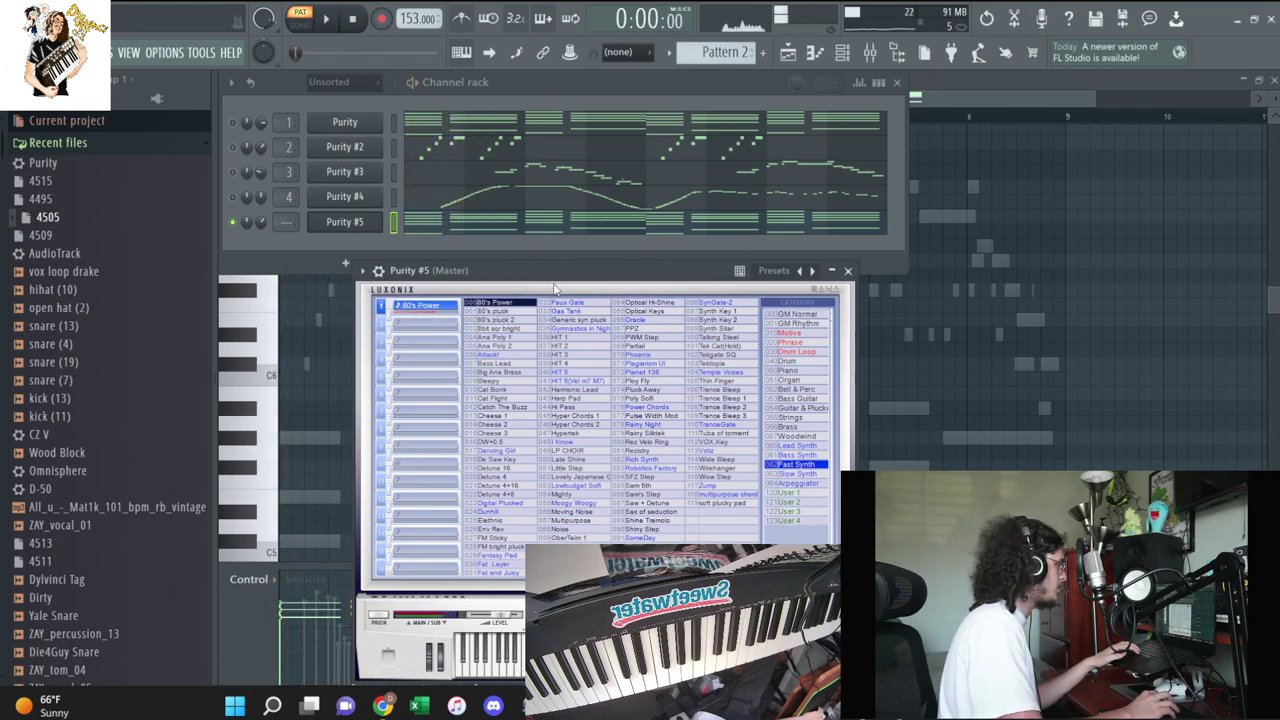
# Audition GM Normal presets Viola, Santur, Voice Oohs, Shakuhachi, Echo Drops, Star Theme, ending on Goblins
pyautogui.press('space')
pyautogui.click(795, 313)
pyautogui.click(560, 381)
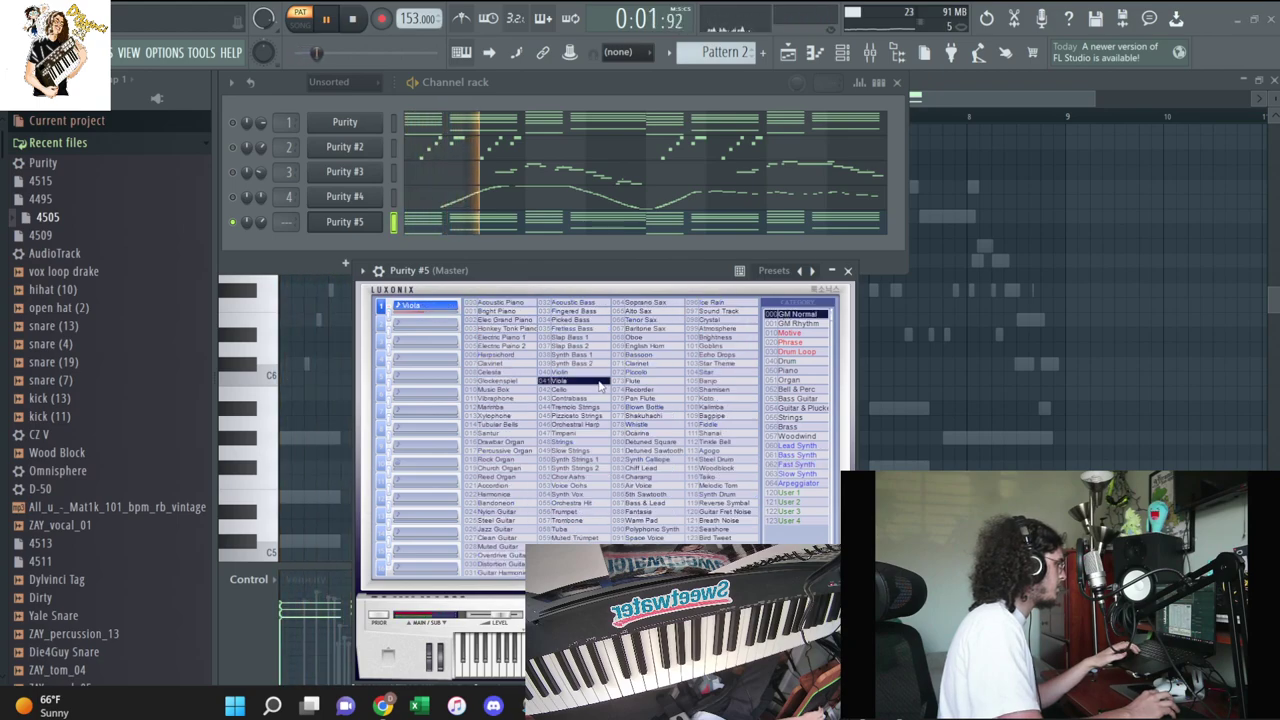
pyautogui.click(513, 434)
pyautogui.click(565, 487)
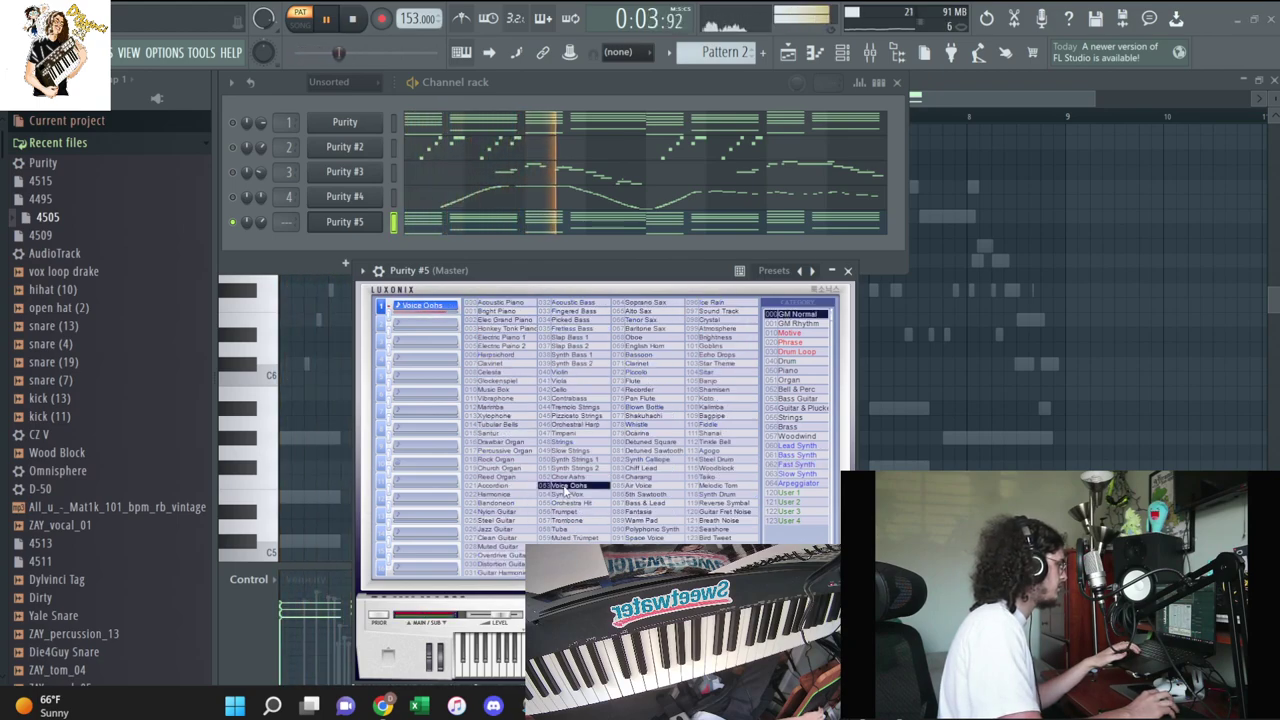
pyautogui.click(643, 416)
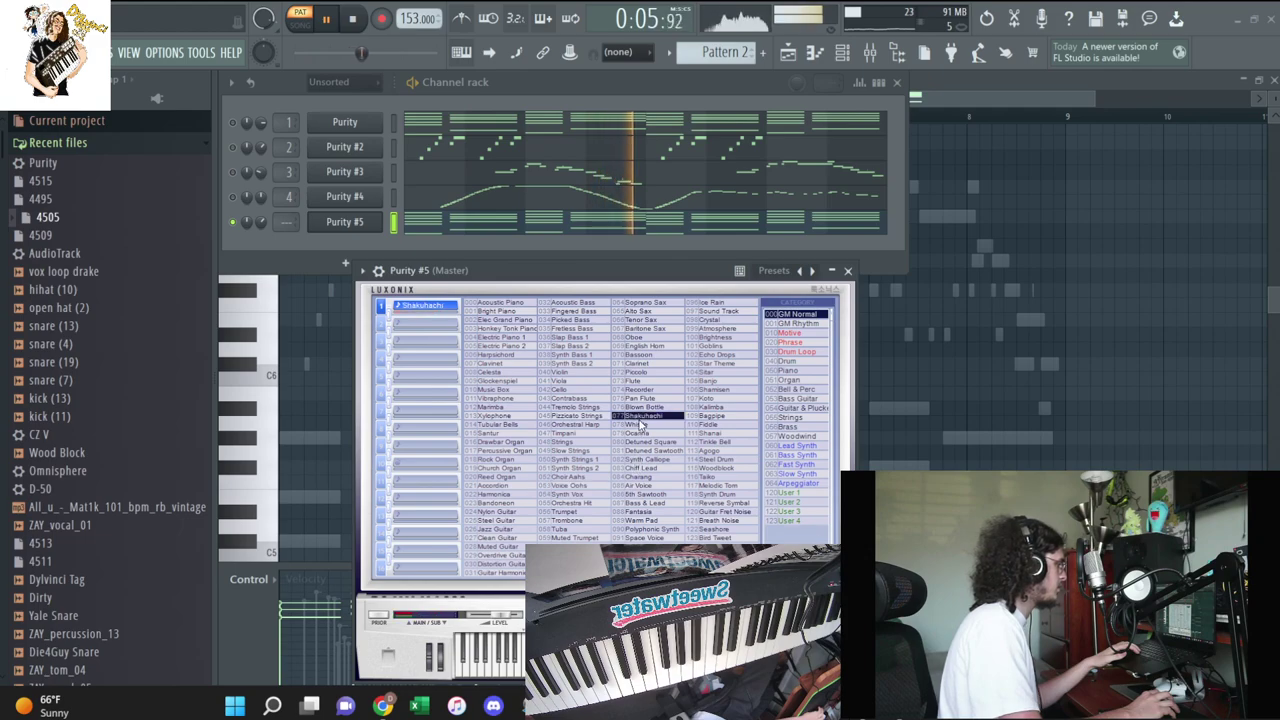
pyautogui.click(712, 354)
pyautogui.click(716, 364)
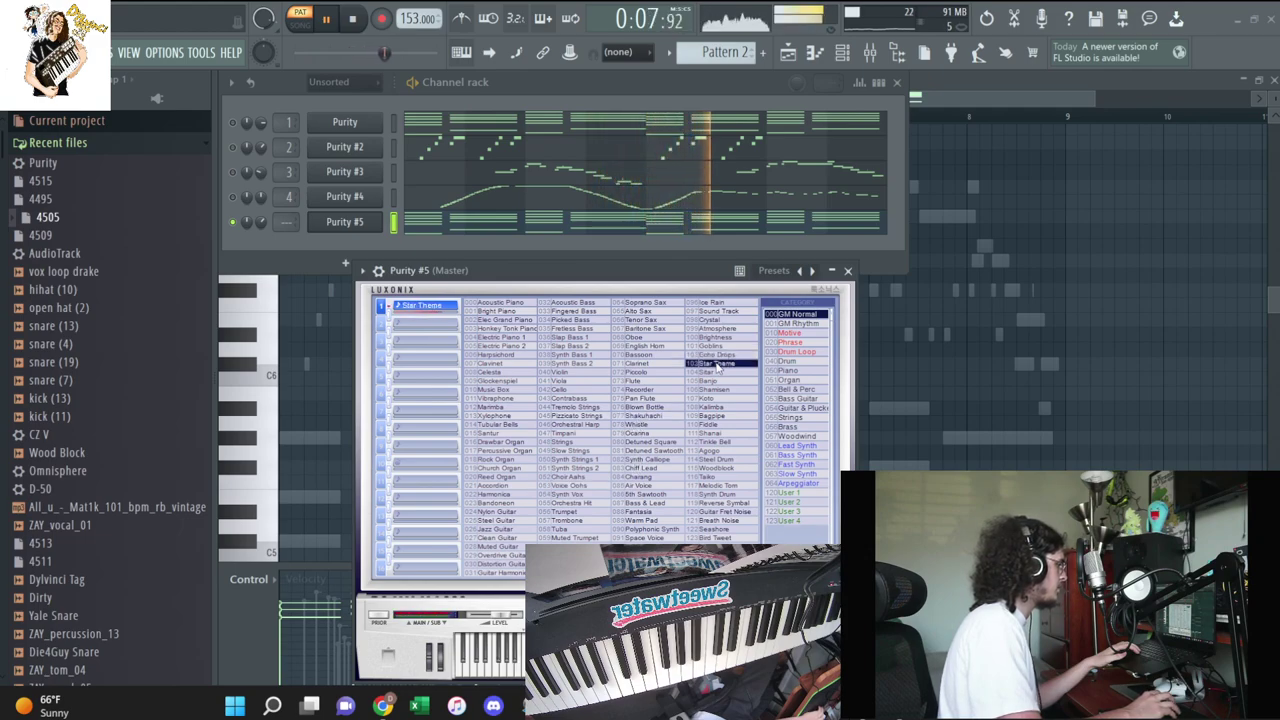
pyautogui.click(712, 346)
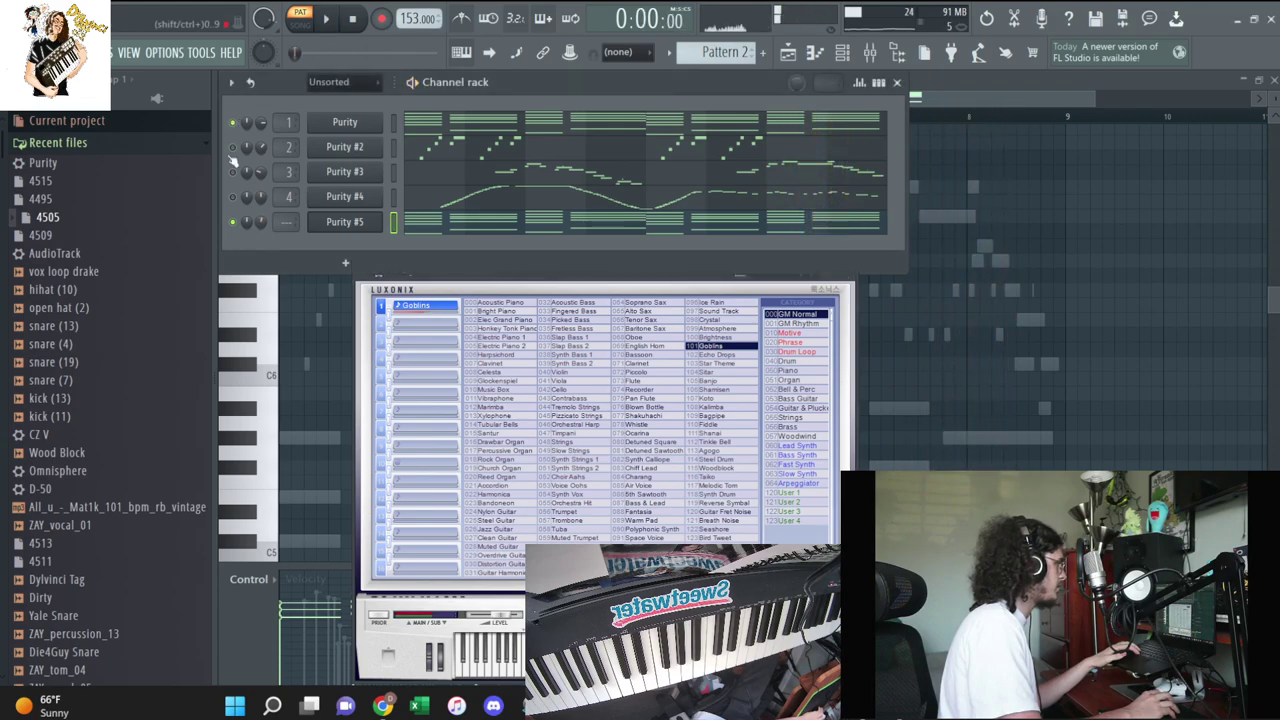
pyautogui.click(235, 223)
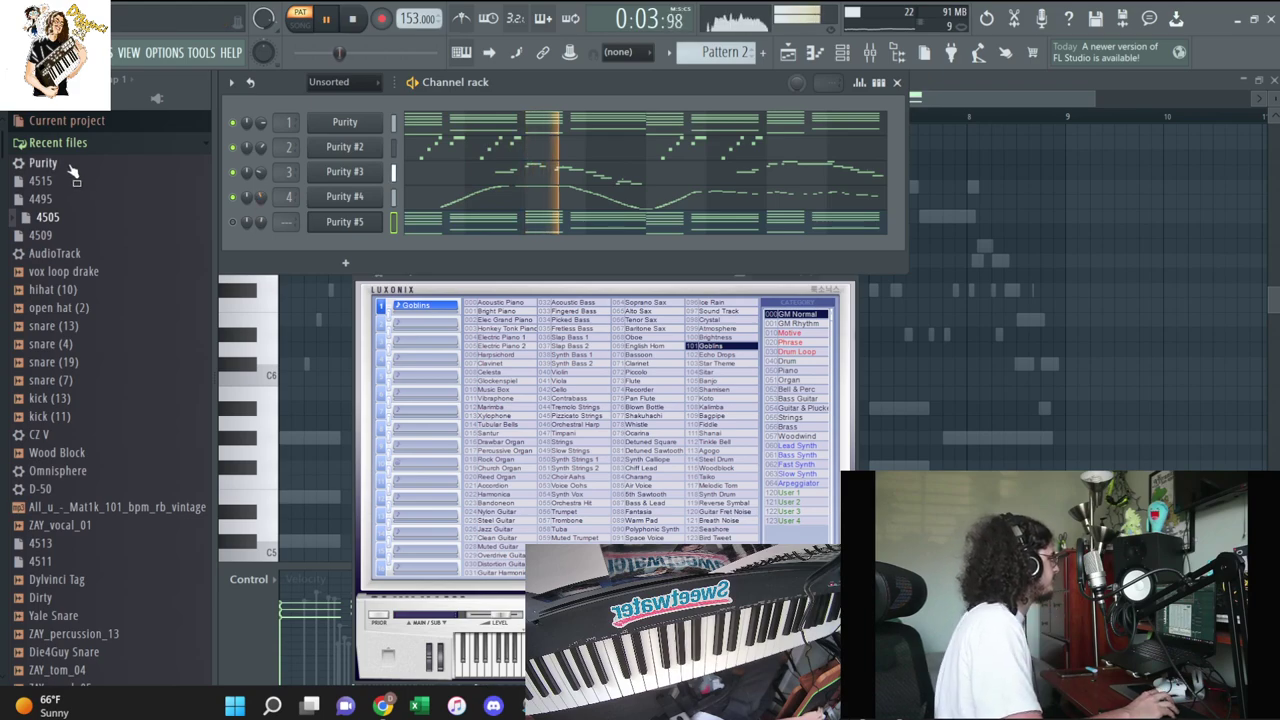
# Load a fresh Purity onto channel 5 and select the Slow Synth Teksyn Choir pad
pyautogui.moveTo(45, 162); pyautogui.dragTo(350, 222)
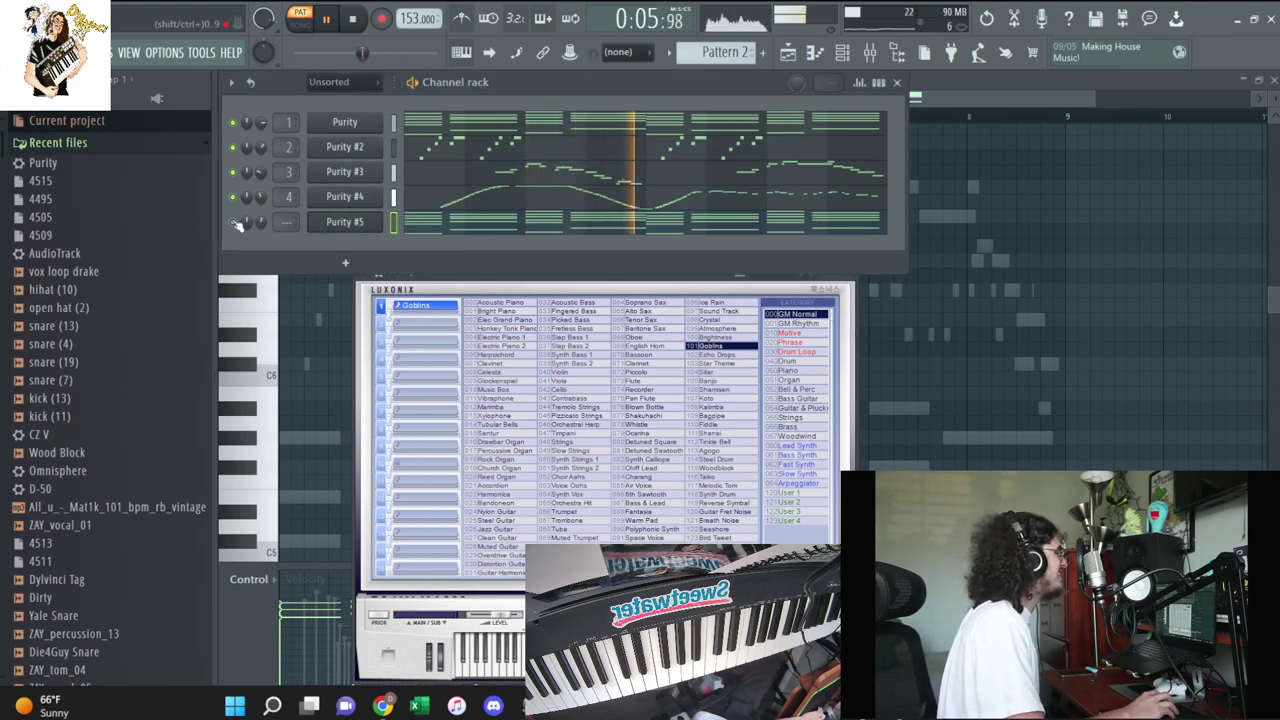
pyautogui.press('space')
pyautogui.click(790, 474)
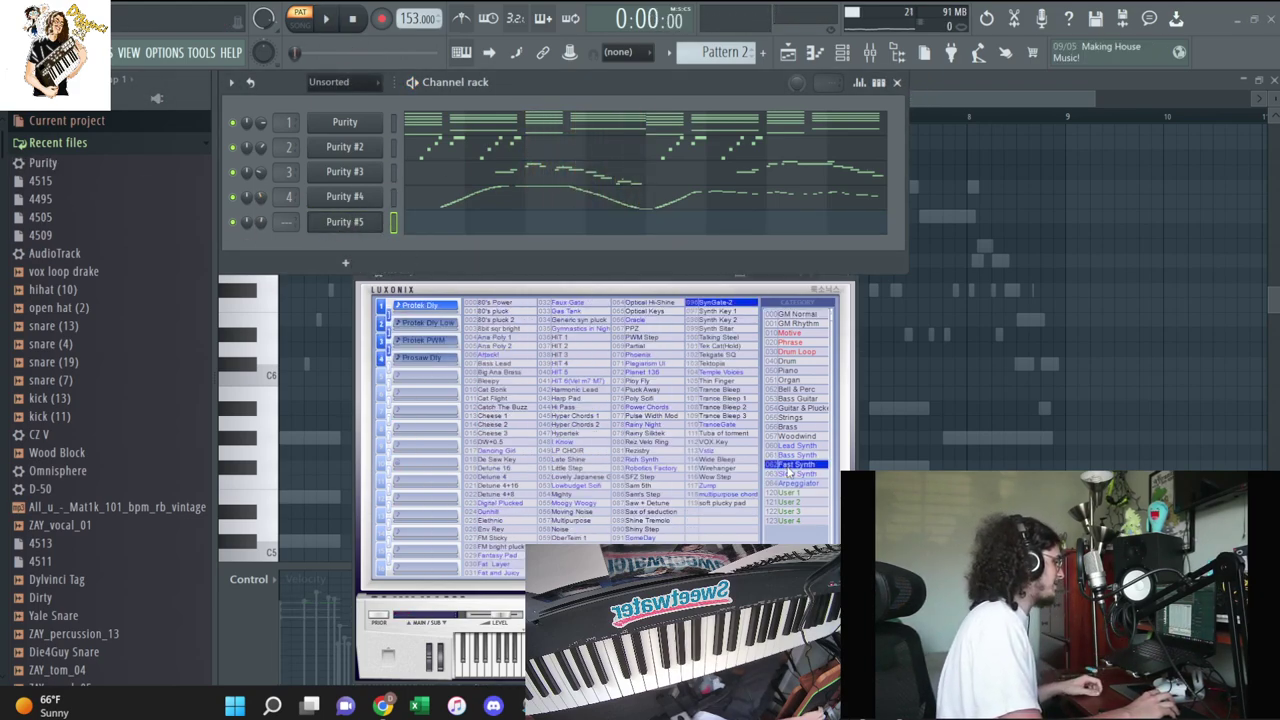
pyautogui.click(790, 464)
pyautogui.click(722, 398)
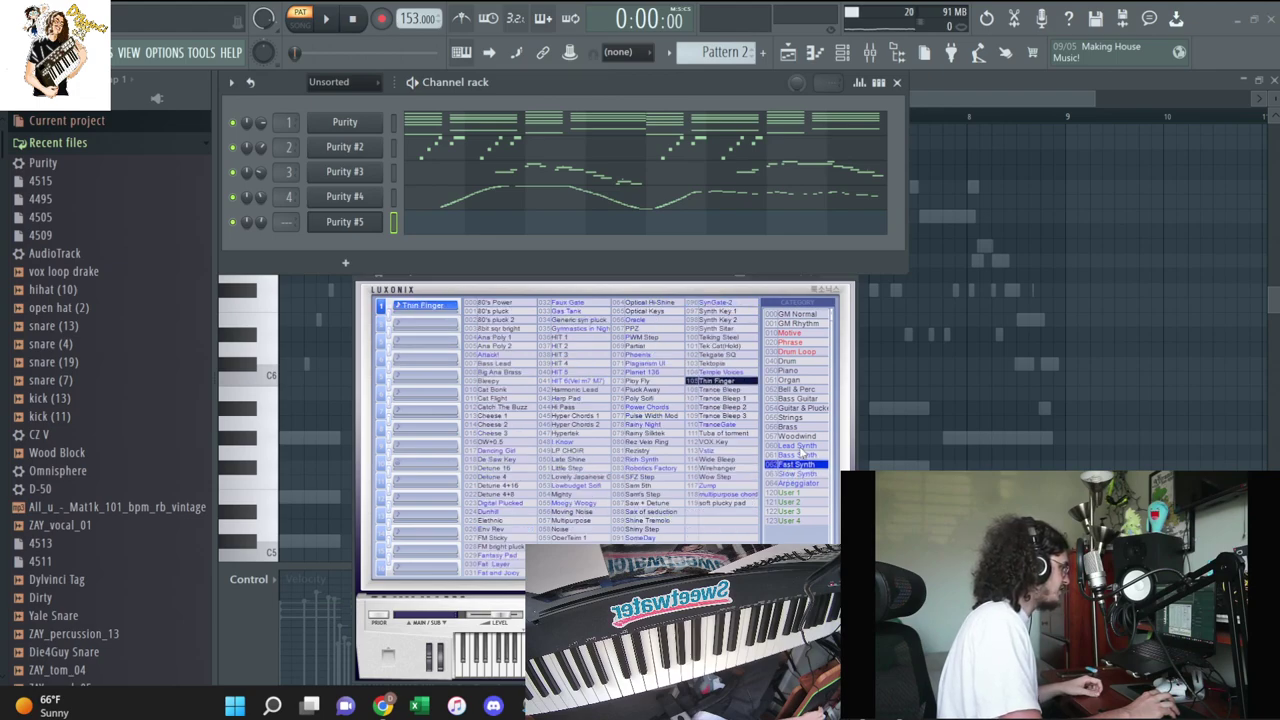
pyautogui.click(800, 450)
pyautogui.click(794, 472)
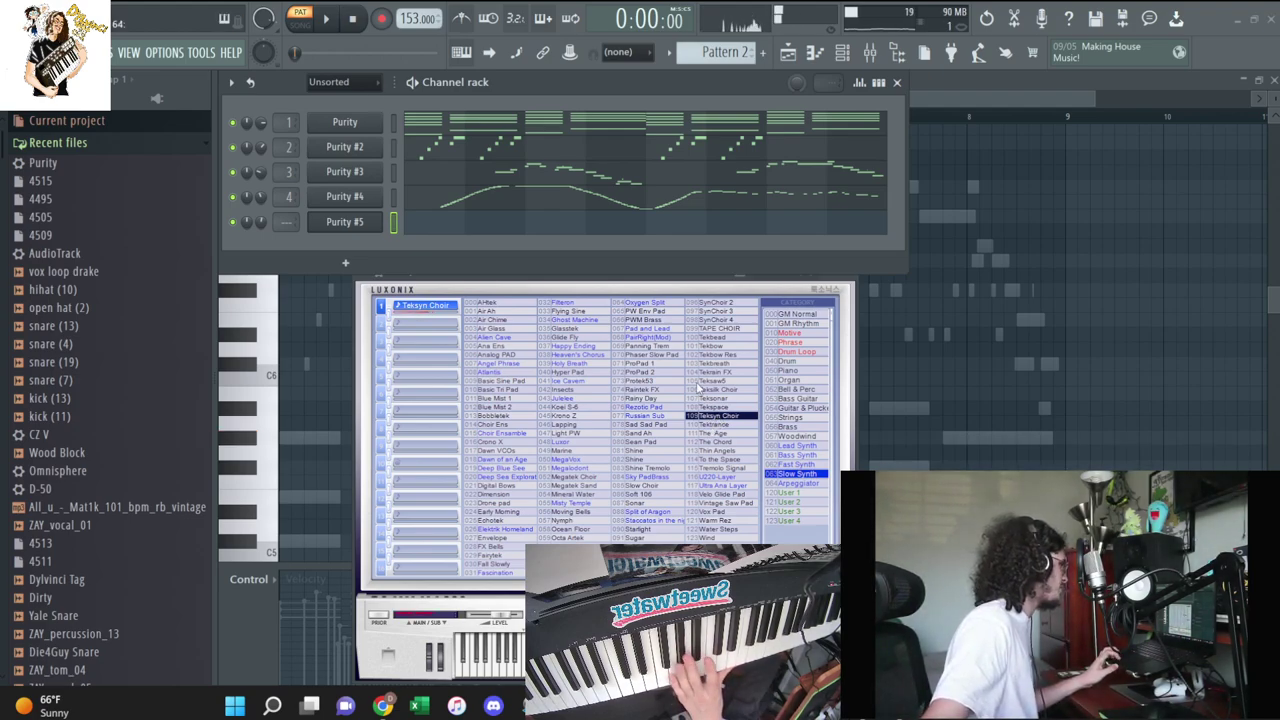
# Start recording notes and automation into Purity #5 to capture a sustained G#5 choir note
pyautogui.click(381, 22)
pyautogui.click(578, 435)
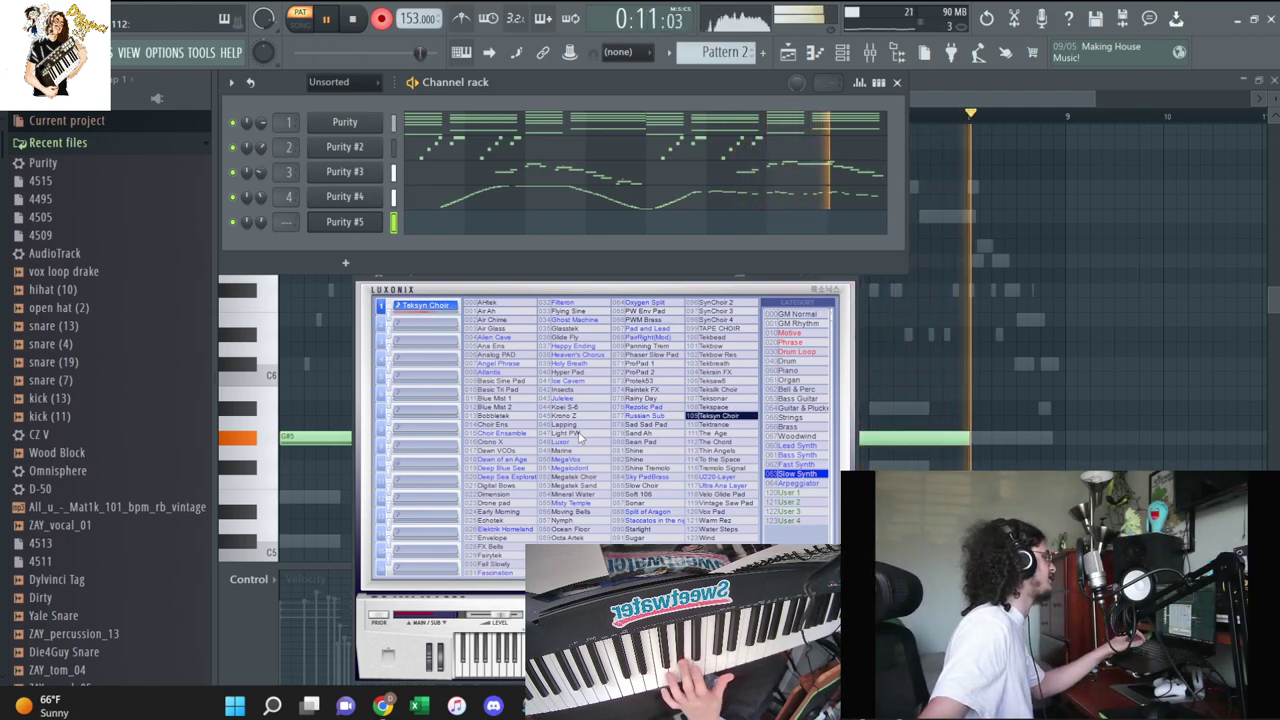
# Stop recording and replay the two long G#5 choir notes with all Purity channels
pyautogui.press('space')
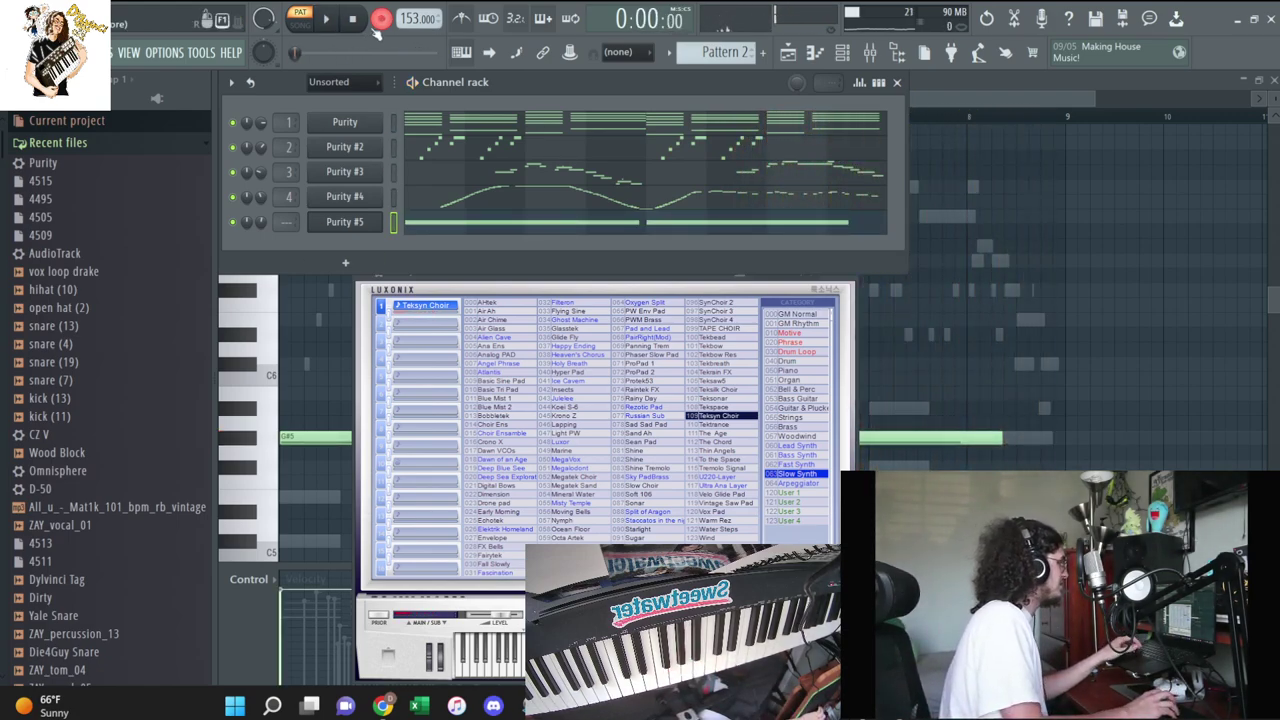
pyautogui.press('F7')
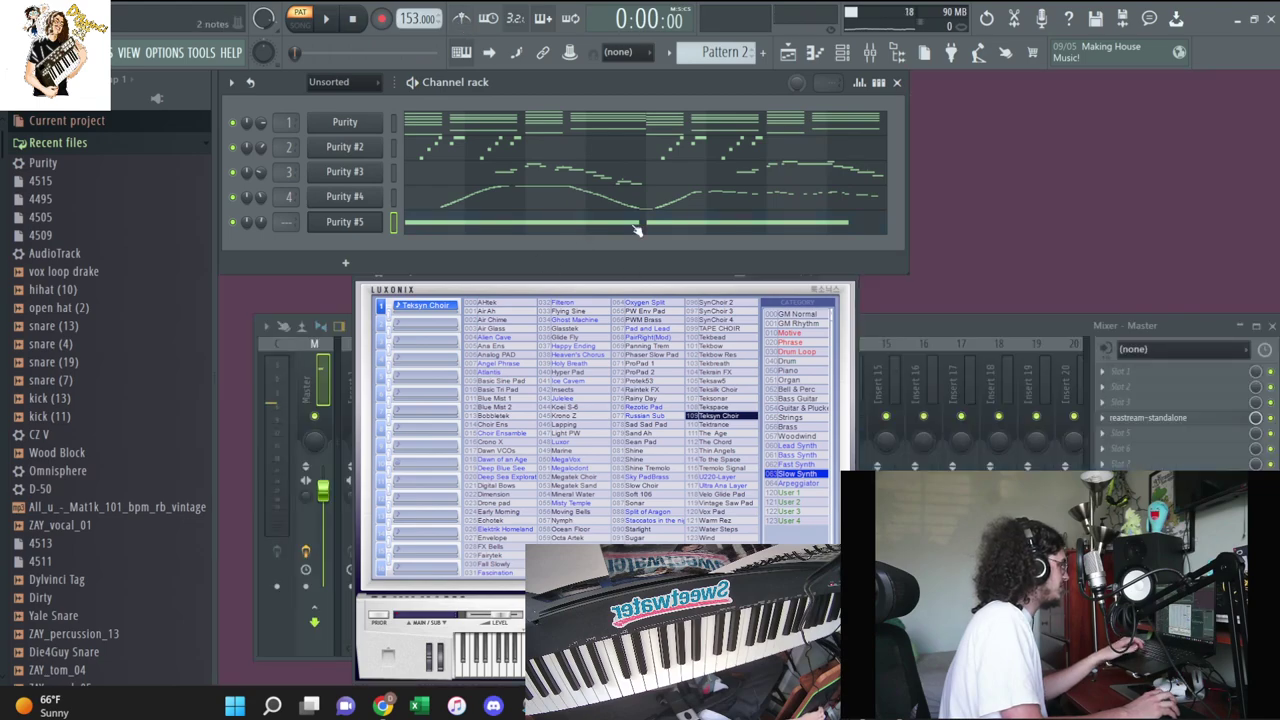
pyautogui.click(636, 230)
pyautogui.press('space')
pyautogui.press('F6')
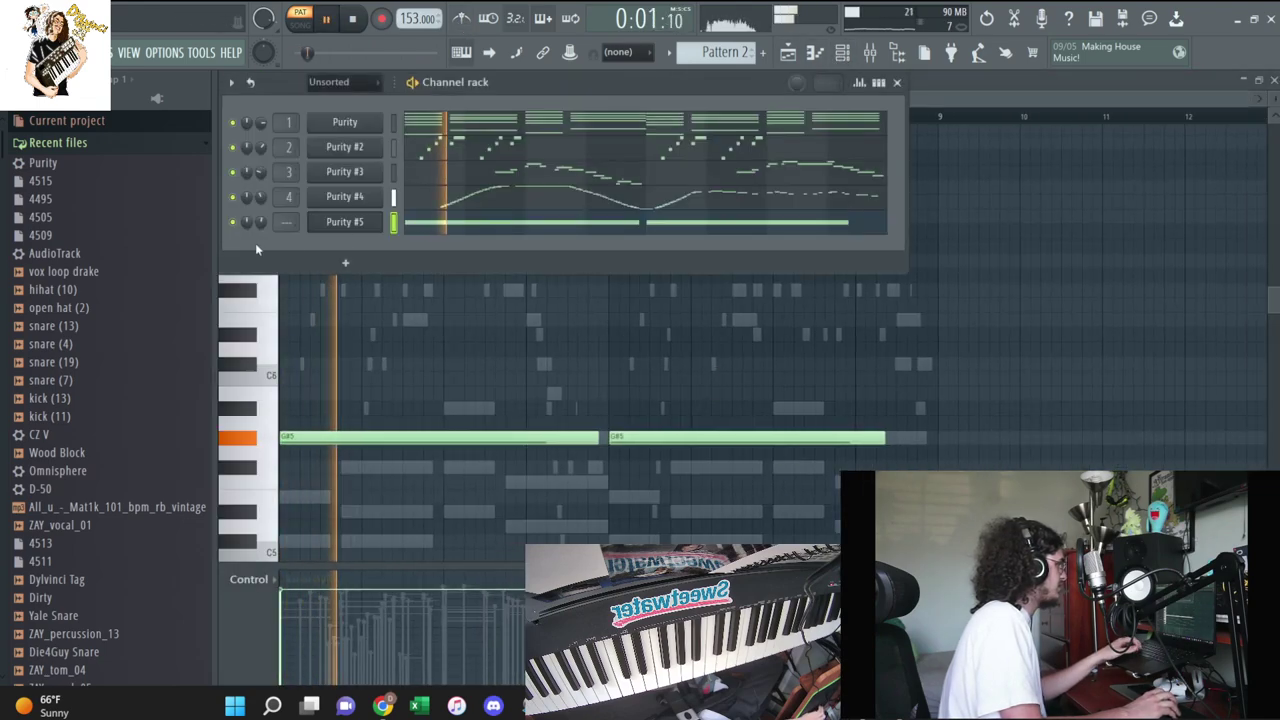
# Route Purity #5 to mixer track 5 and collapse the Browser's Recent files list
pyautogui.scroll(6, 285, 222)
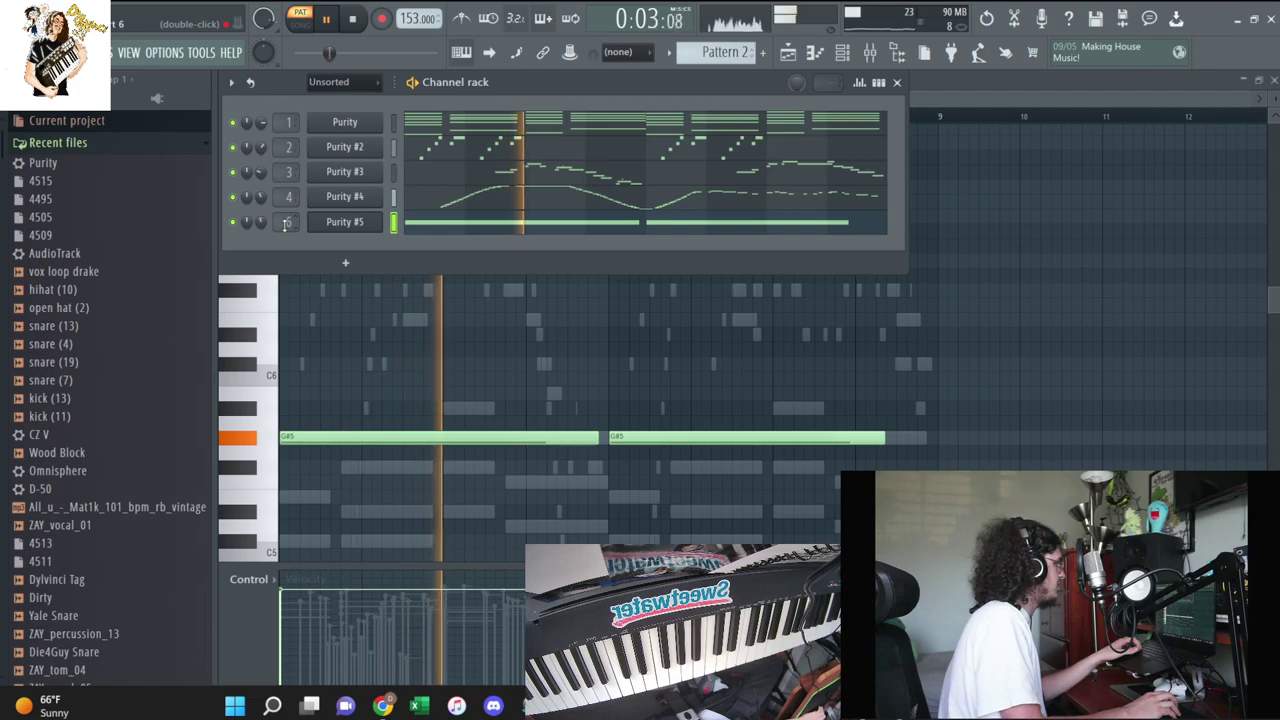
pyautogui.scroll(-1, 285, 222)
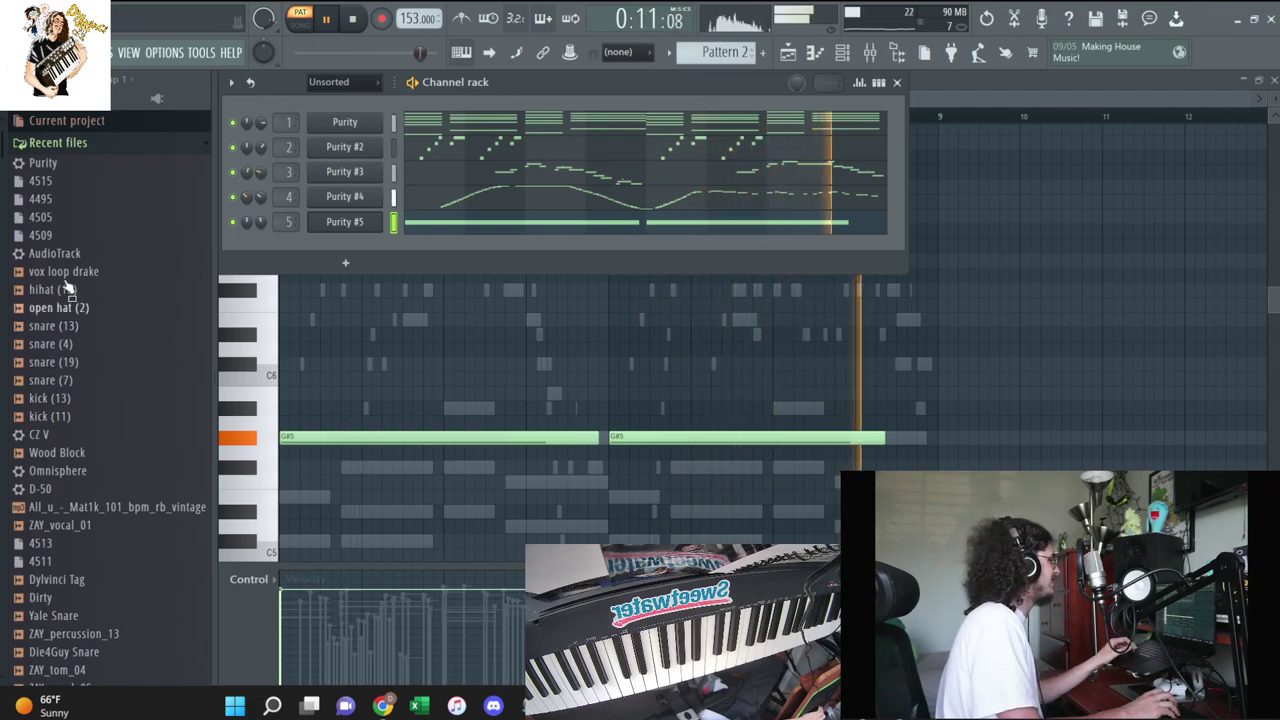
pyautogui.click(58, 142)
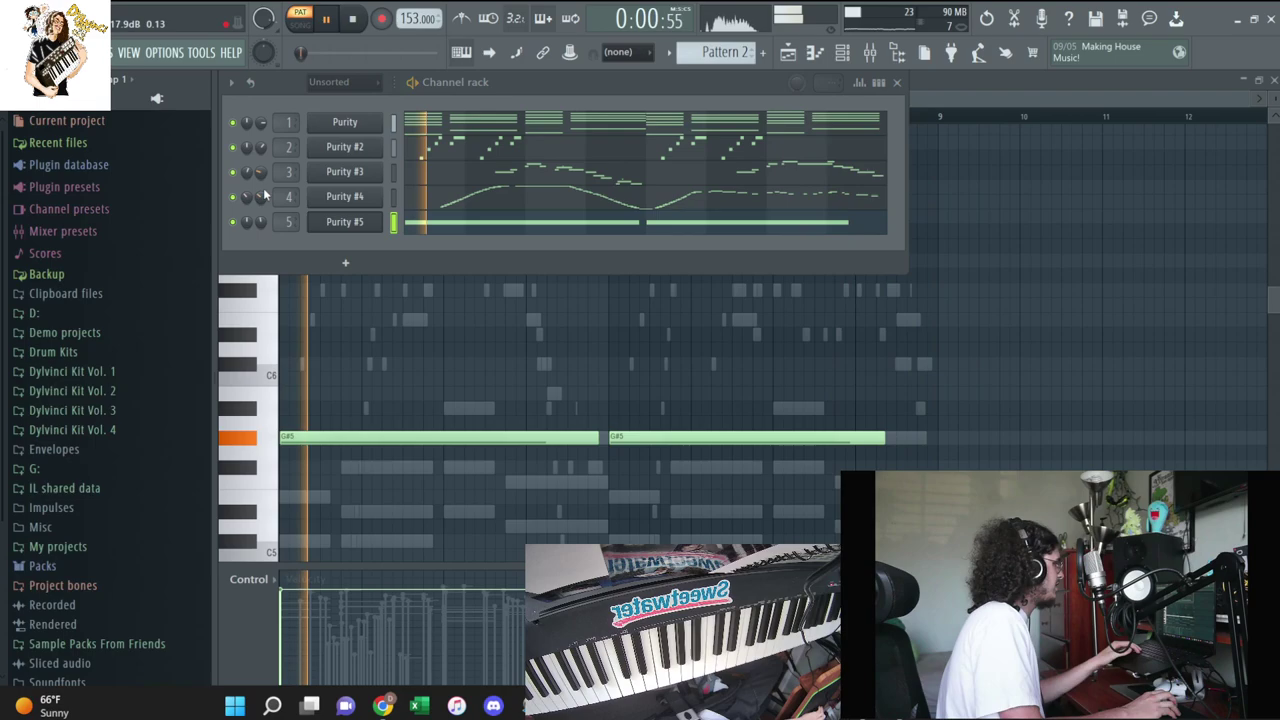
# Audition Glumboy kit claps and add Glum Dro Clap as a new channel
pyautogui.click(110, 354)
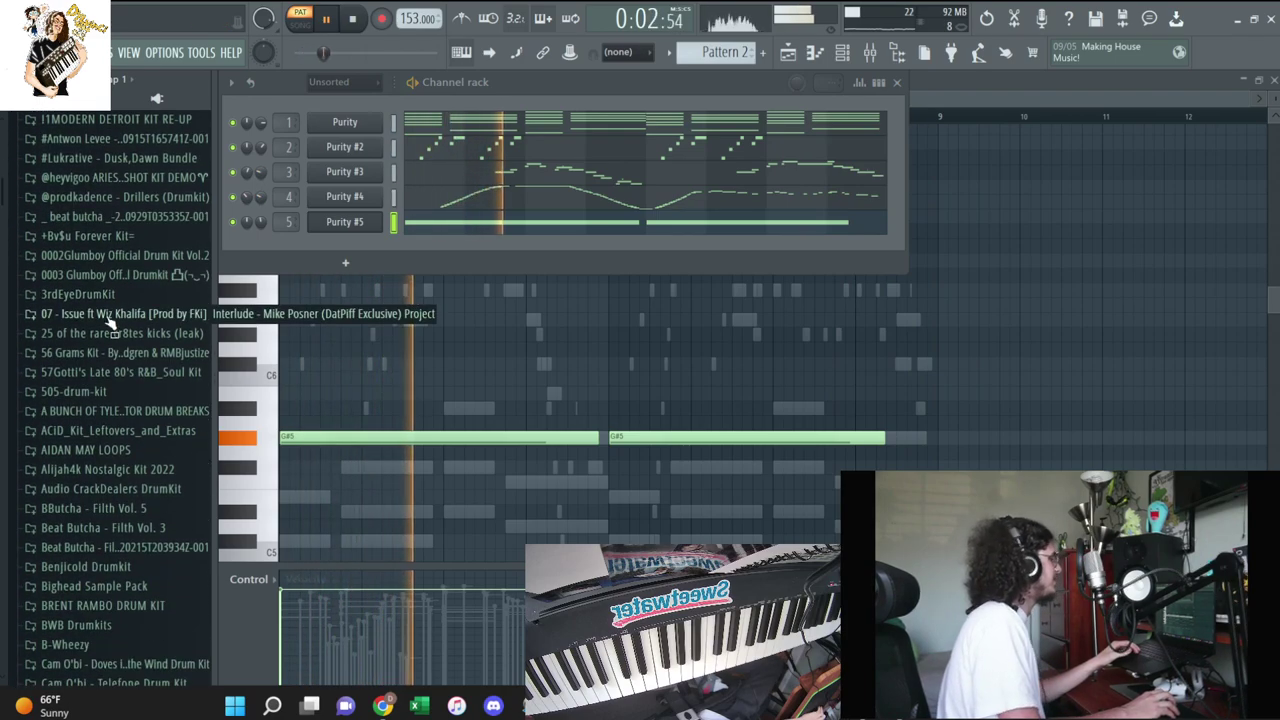
pyautogui.click(85, 278)
pyautogui.click(82, 311)
pyautogui.click(120, 482)
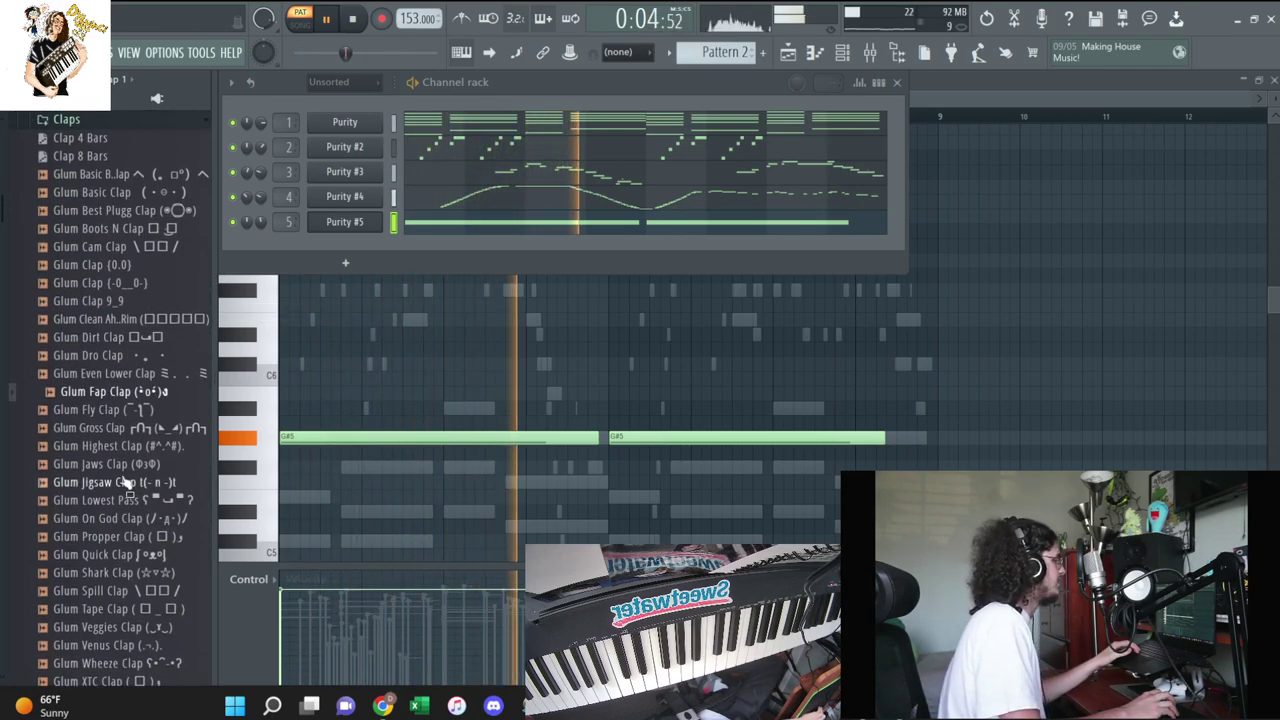
pyautogui.click(165, 591)
pyautogui.click(128, 645)
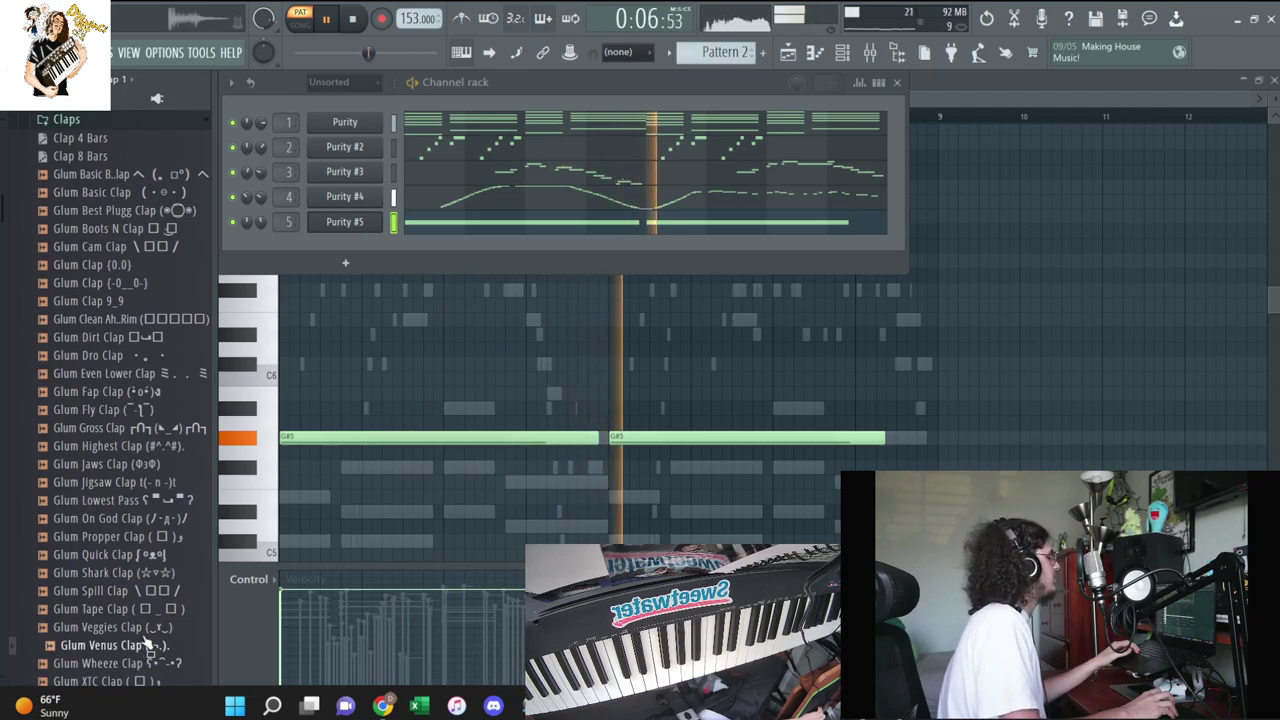
pyautogui.click(140, 518)
pyautogui.click(100, 355)
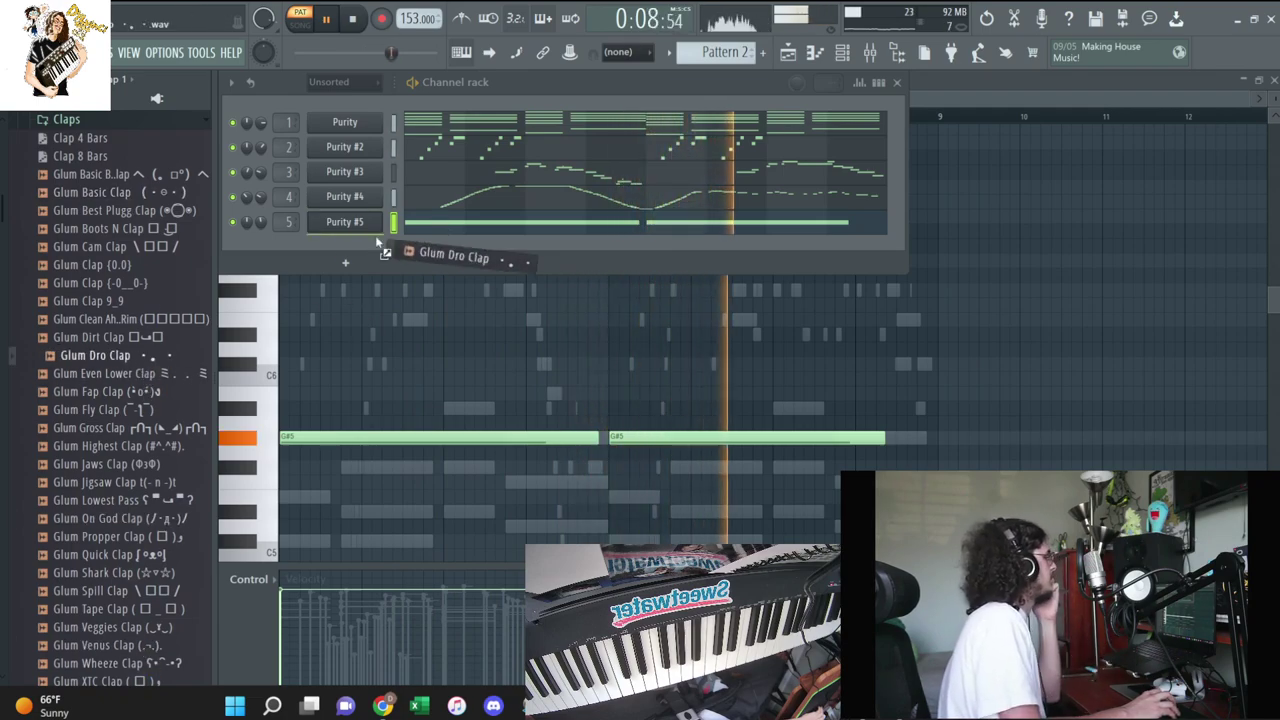
pyautogui.moveTo(100, 355); pyautogui.dragTo(347, 250)
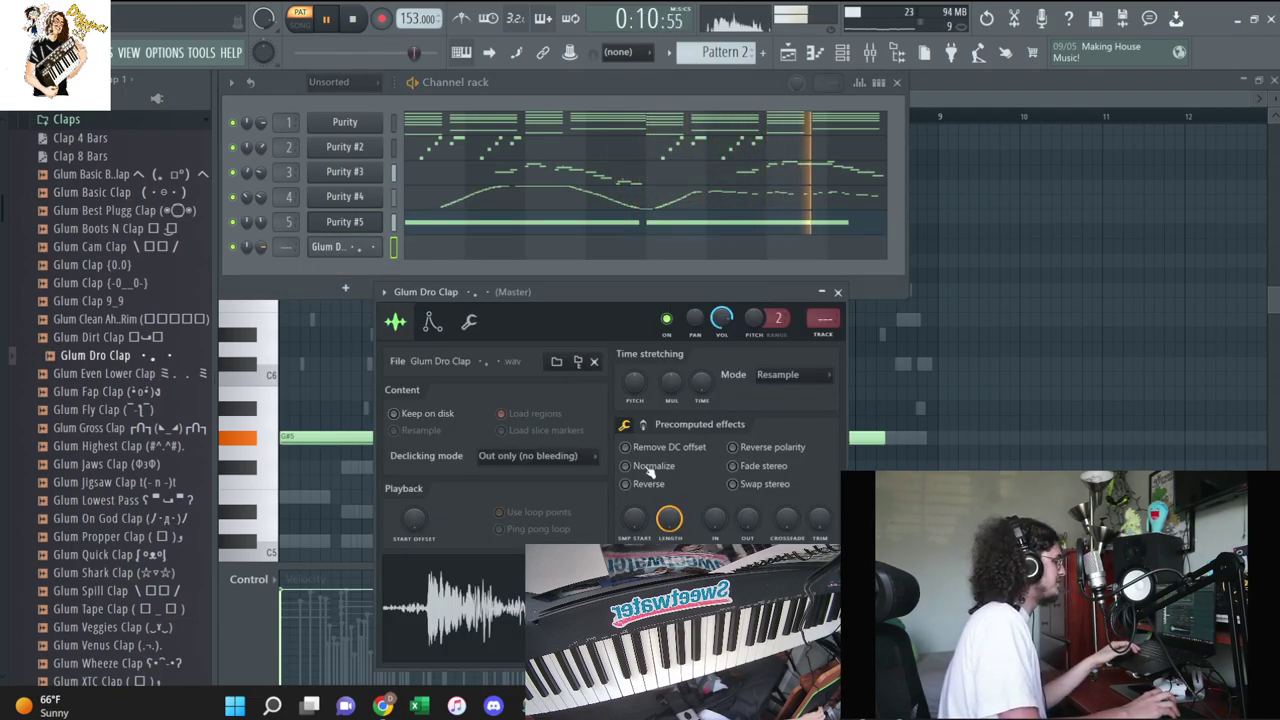
# Place a C6 clap note midway through bar 1, duplicate it across all eight bars, and play
pyautogui.press('F7')
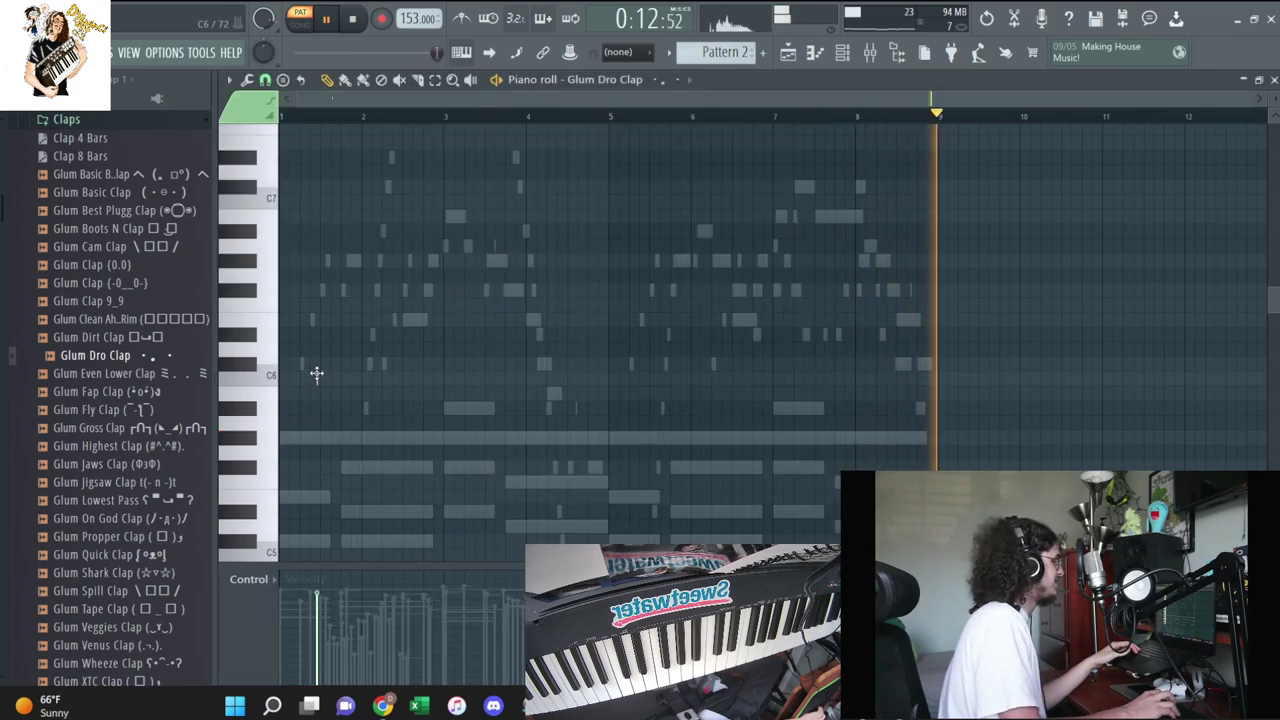
pyautogui.click(320, 377)
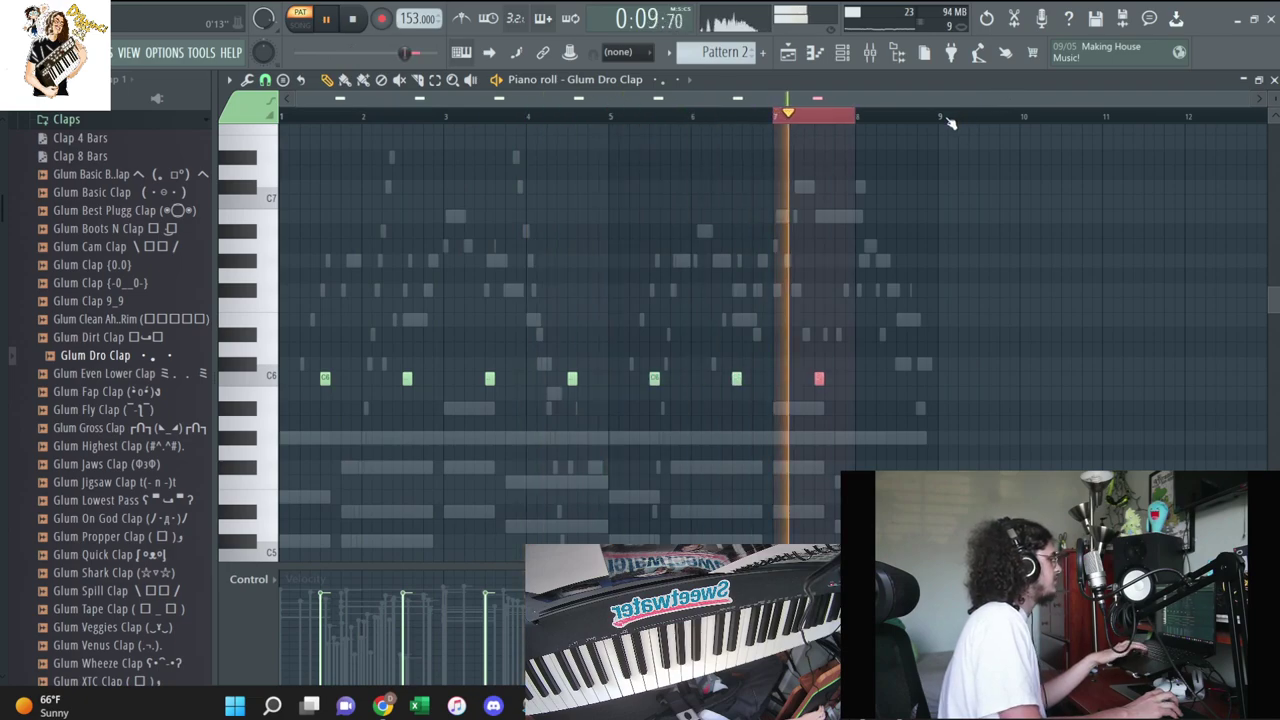
pyautogui.hotkey('ctrl', 'b')
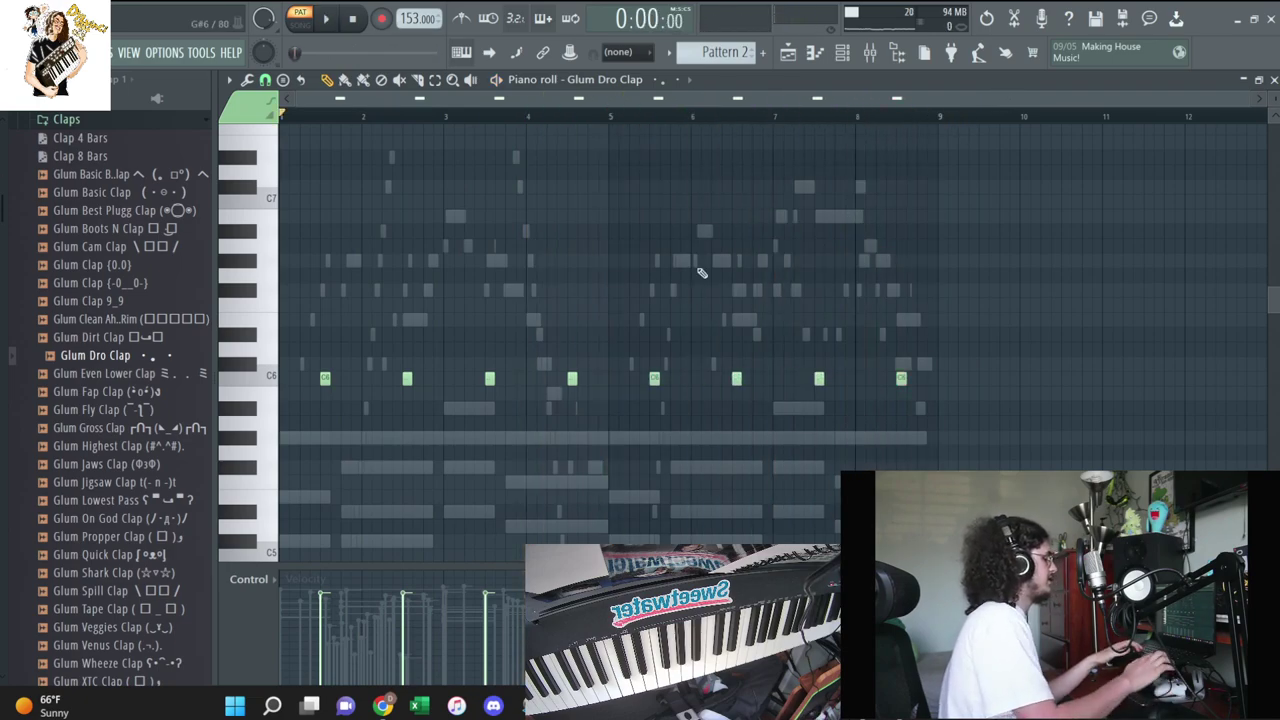
pyautogui.press('space')
pyautogui.press('F6')
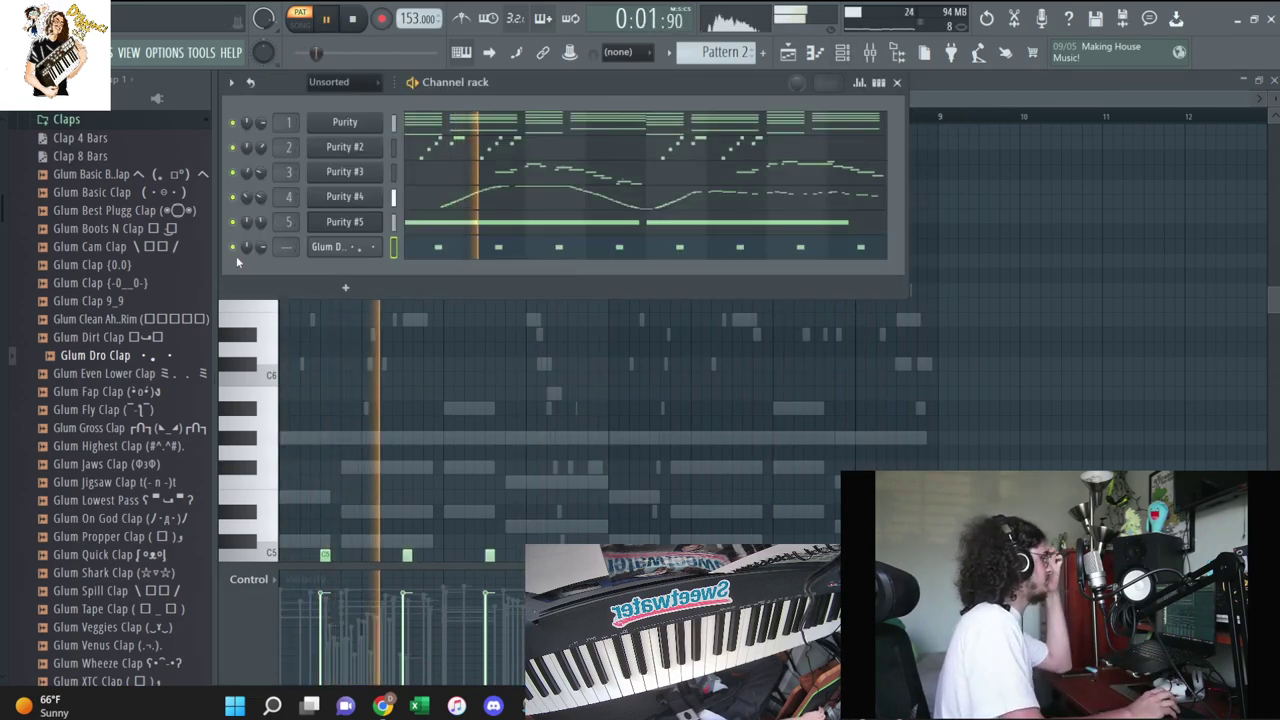
# Add Glum OG Dro Hat from the Hi Hats folder as a new channel
pyautogui.scroll(6, 100, 400)
pyautogui.click(70, 448)
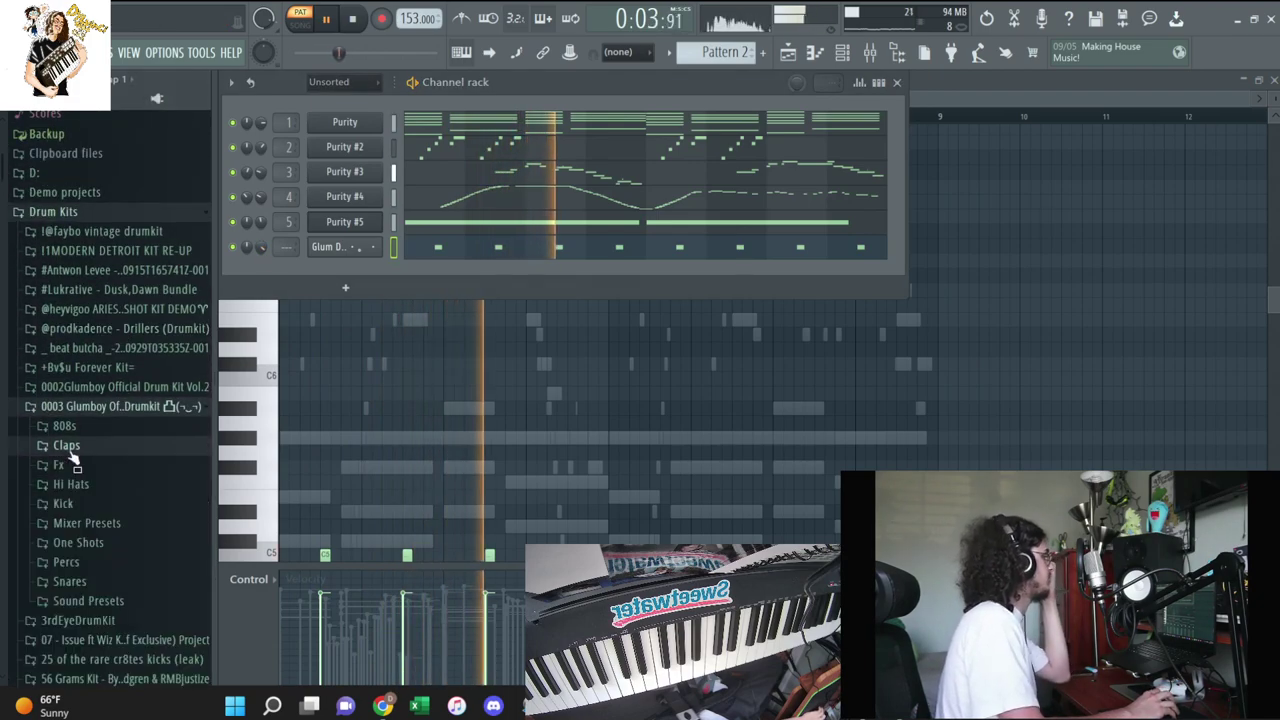
pyautogui.click(70, 484)
pyautogui.moveTo(110, 531)
pyautogui.mouseDown()
pyautogui.moveTo(512, 270)
pyautogui.moveTo(350, 290)
pyautogui.mouseUp()
pyautogui.rightClick(375, 262)
pyautogui.press('Escape')
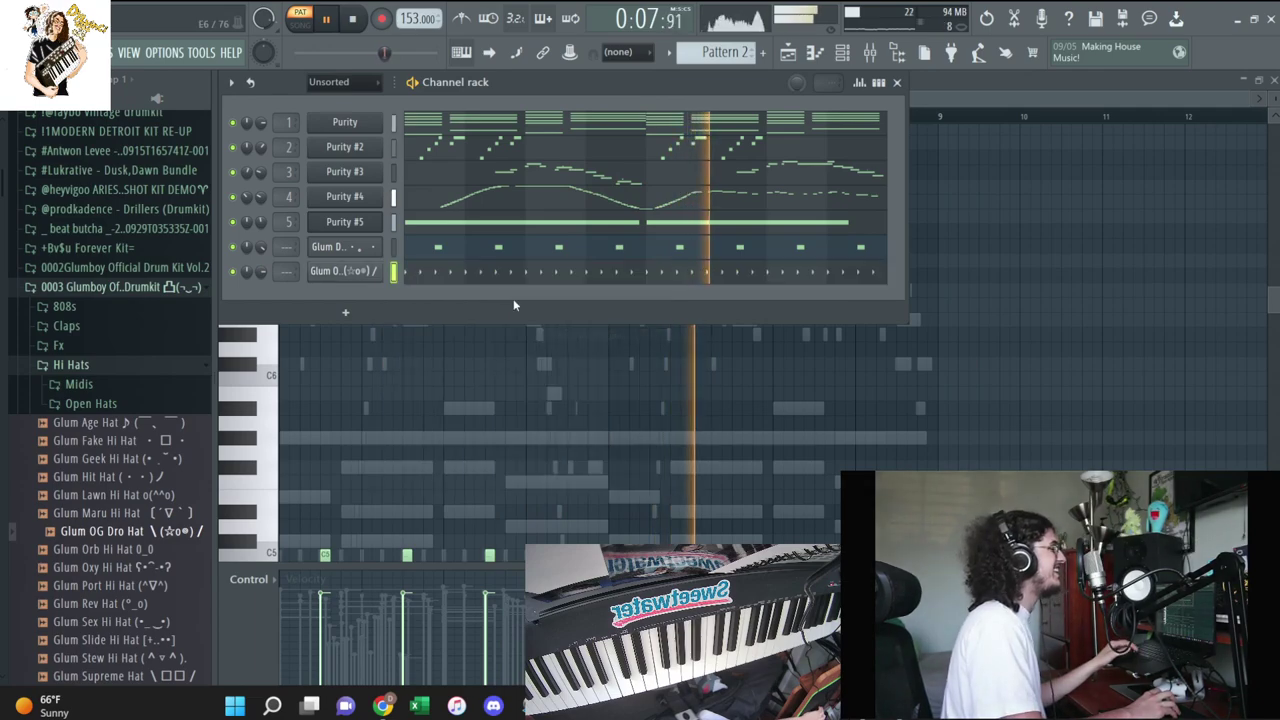
# Open the Snares folder and drag Glum Best Plugg Snare into the Channel rack
pyautogui.click(80, 365)
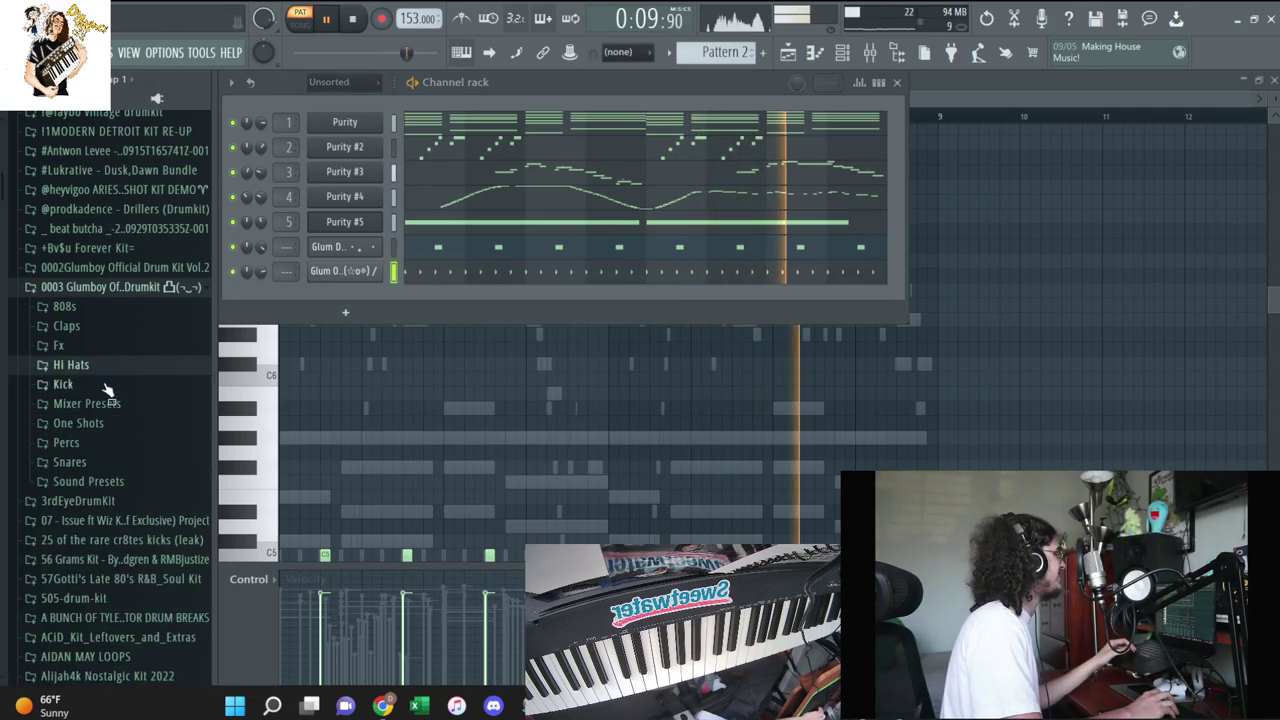
pyautogui.click(69, 462)
pyautogui.click(110, 295)
pyautogui.moveTo(110, 295); pyautogui.dragTo(380, 297)
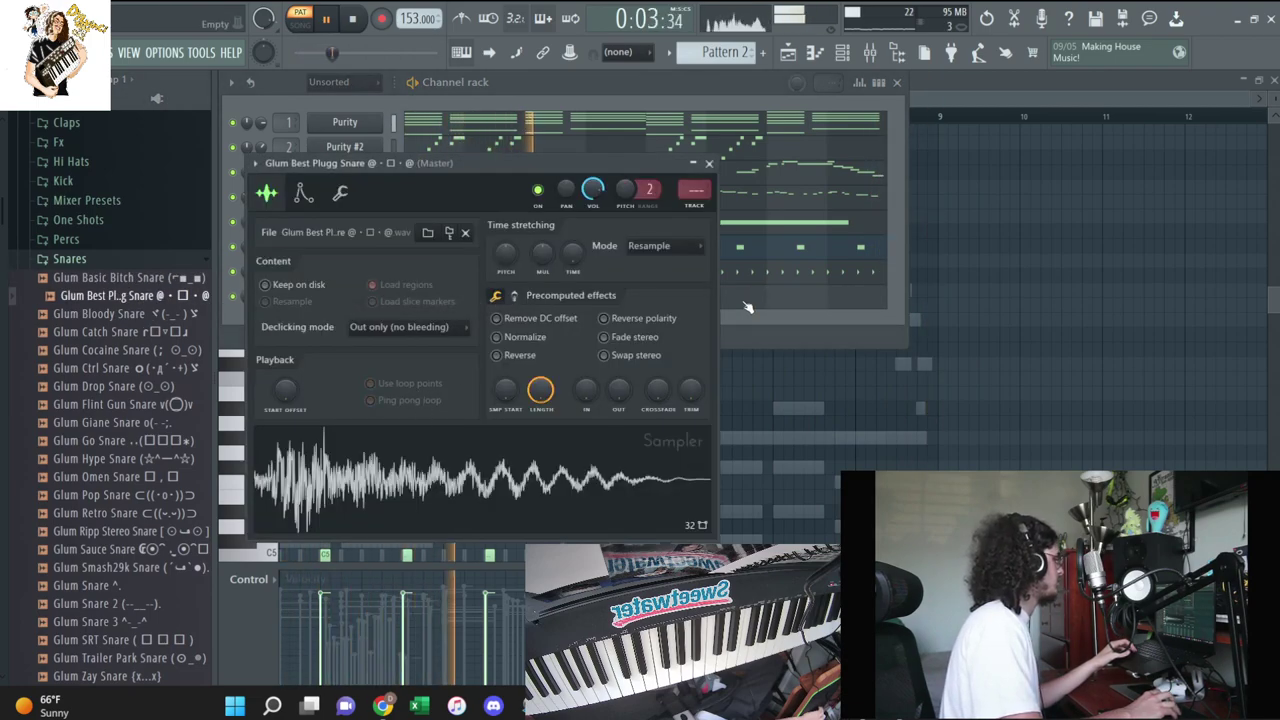
# Place five snare hits on C5 across bars 4–8 in the Best Plugg Snare piano roll
pyautogui.press('F7')
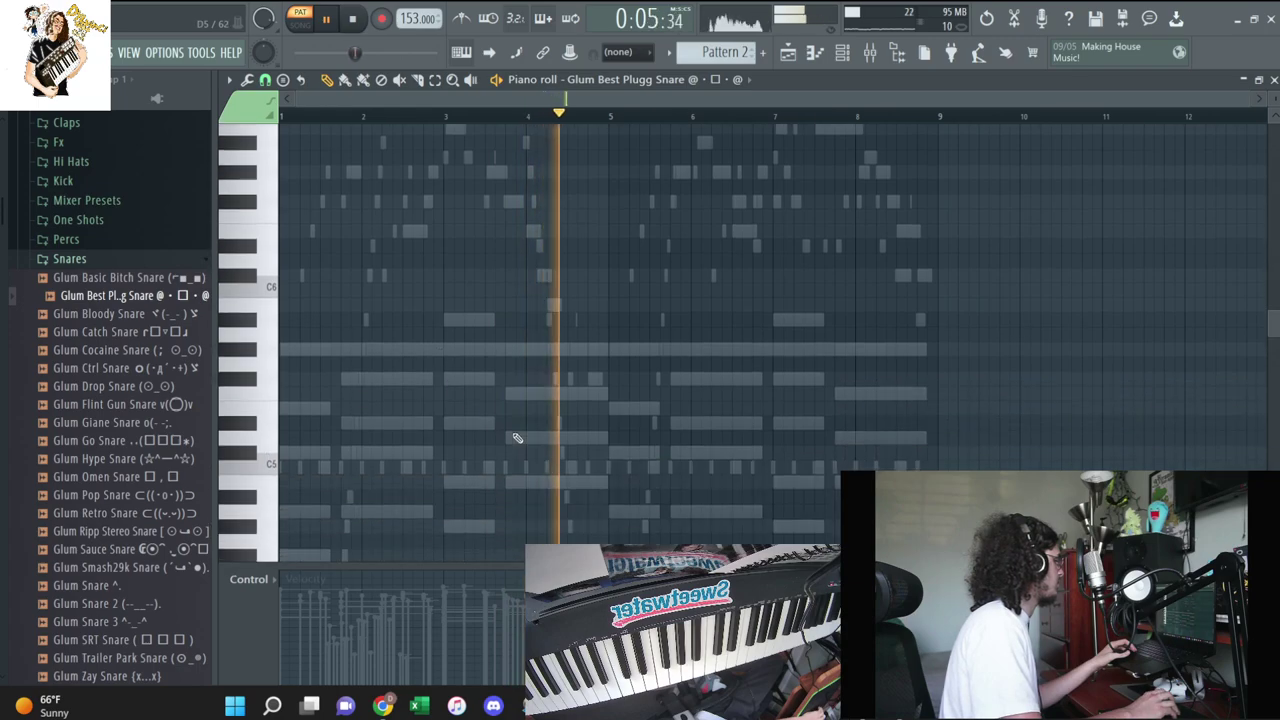
pyautogui.click(520, 467)
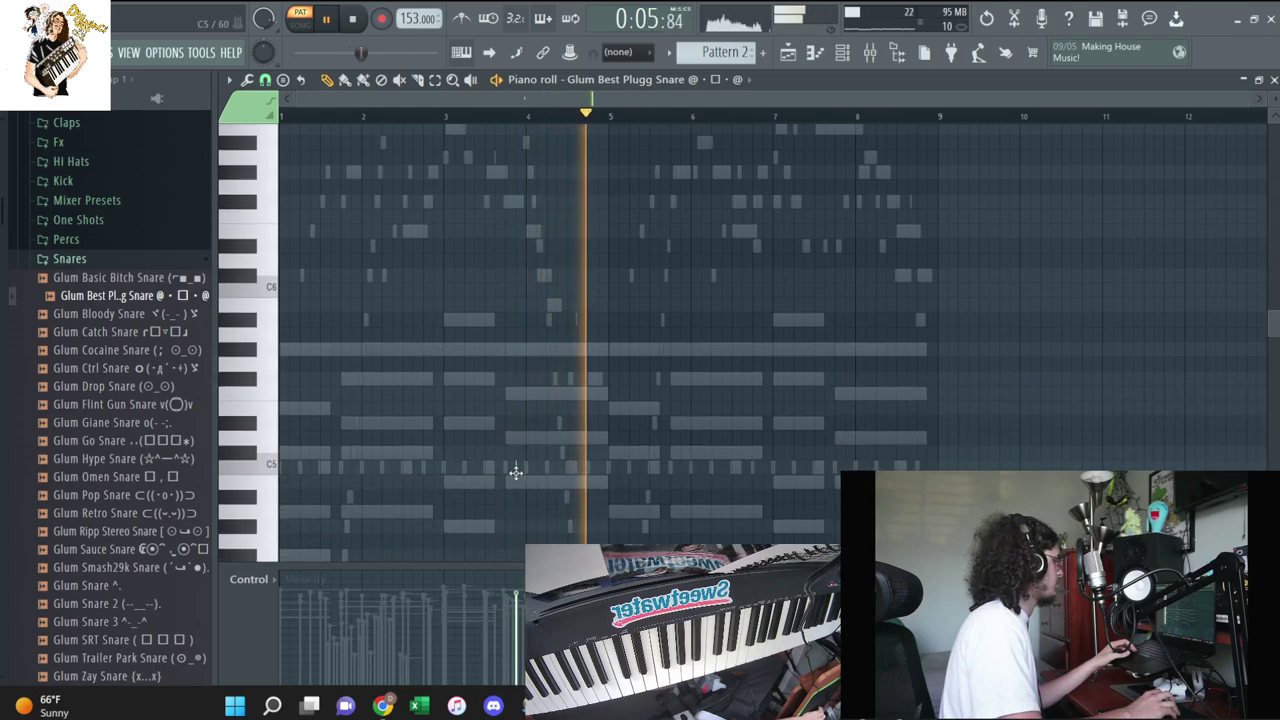
pyautogui.click(603, 467)
pyautogui.click(850, 467)
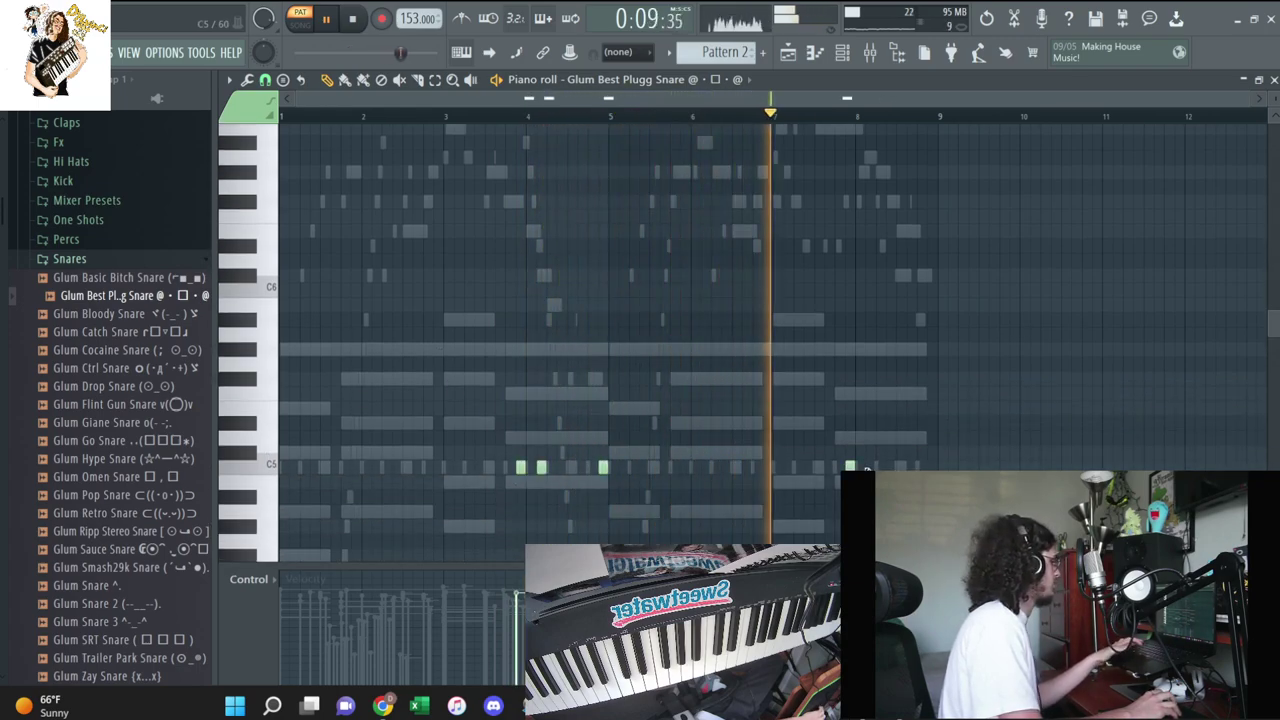
pyautogui.click(869, 467)
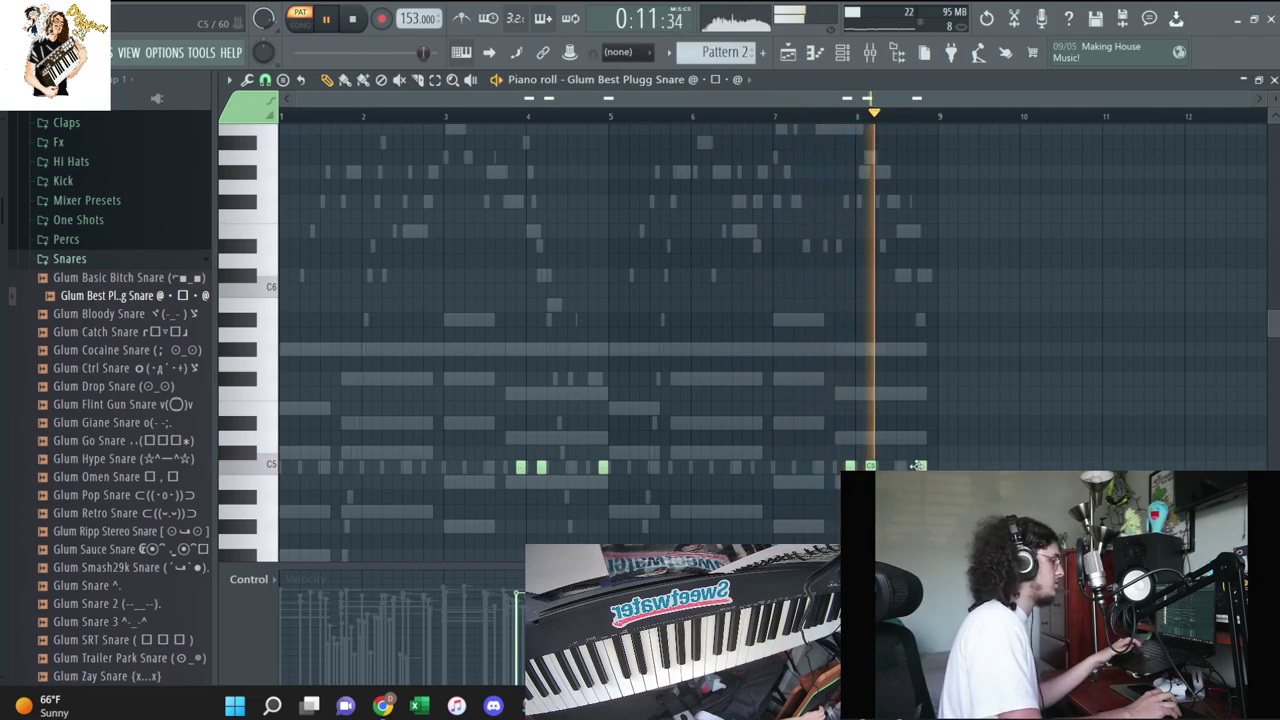
pyautogui.click(920, 465)
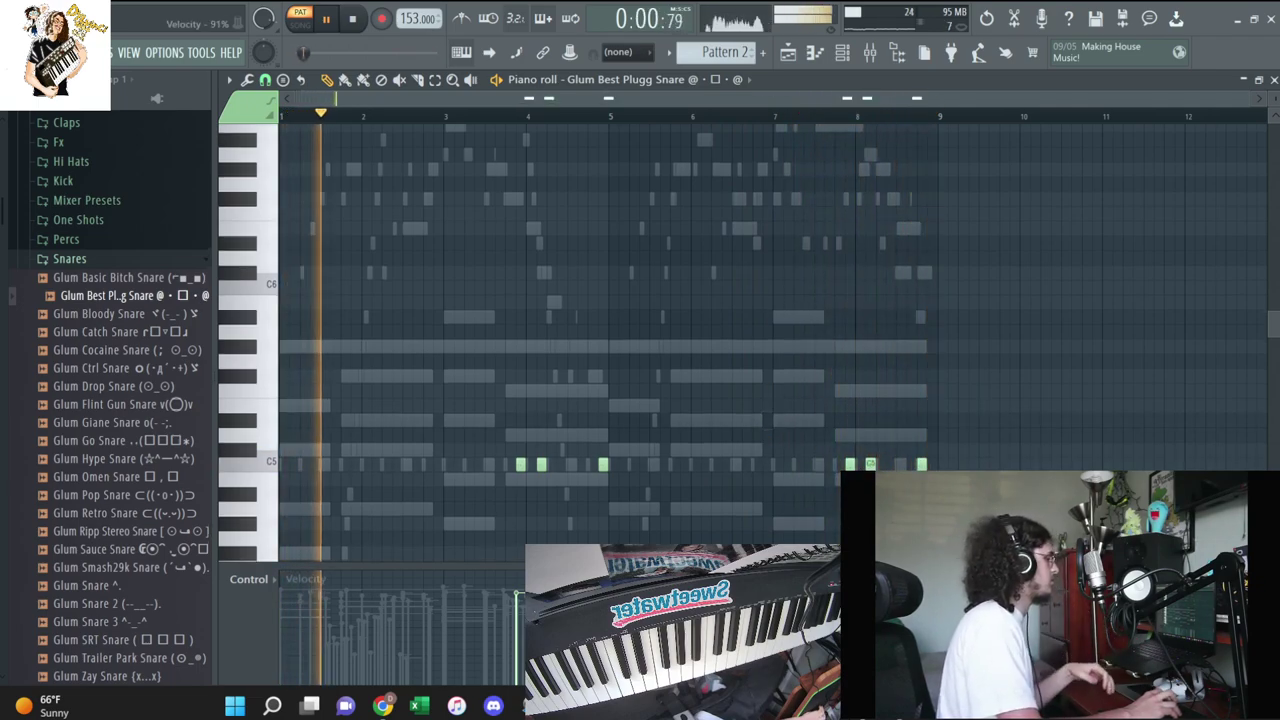
pyautogui.press('F6')
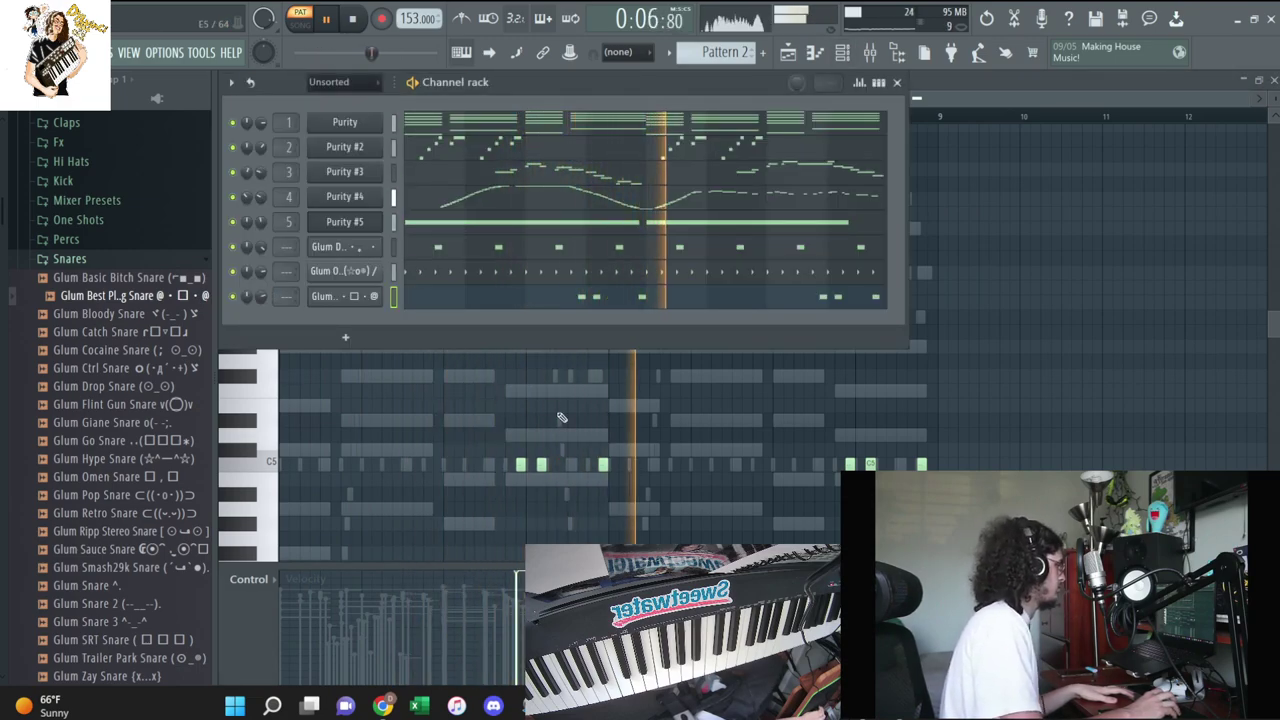
pyautogui.press('F6')
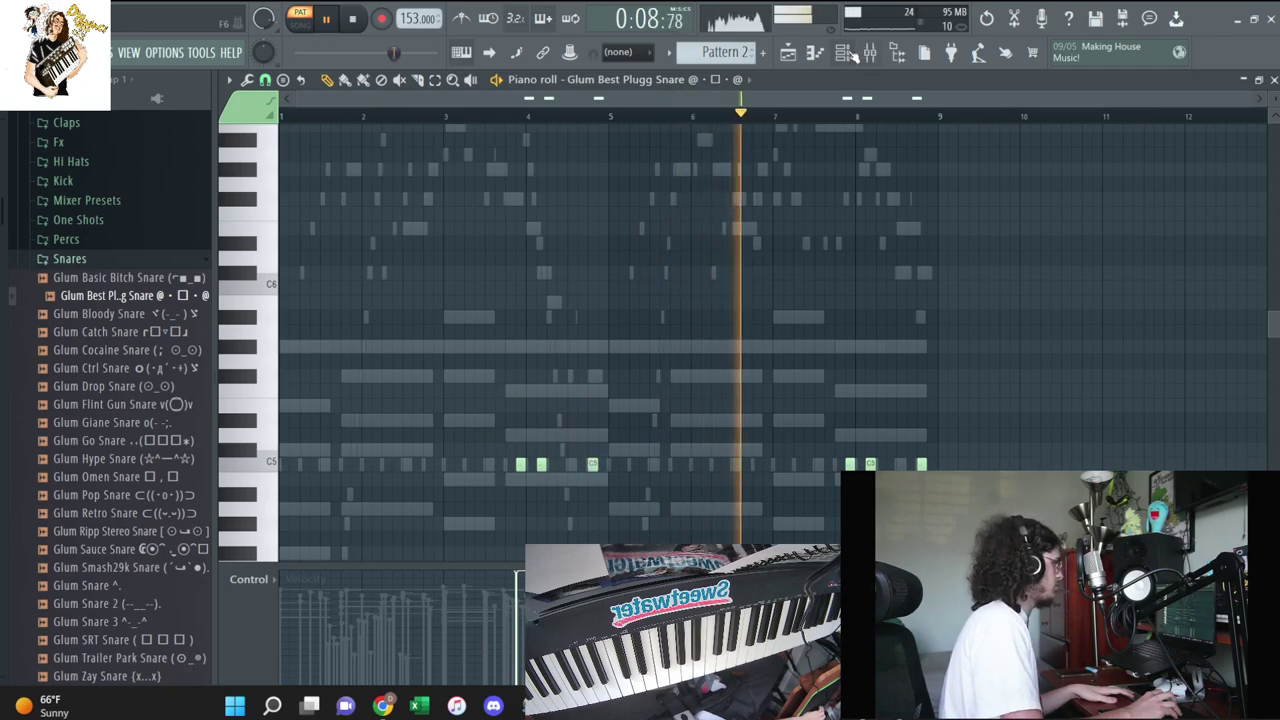
# Select the later C5 hi-hat notes and add roll notes near bar 3
pyautogui.press('F6')
pyautogui.press('F6')
pyautogui.press('space')
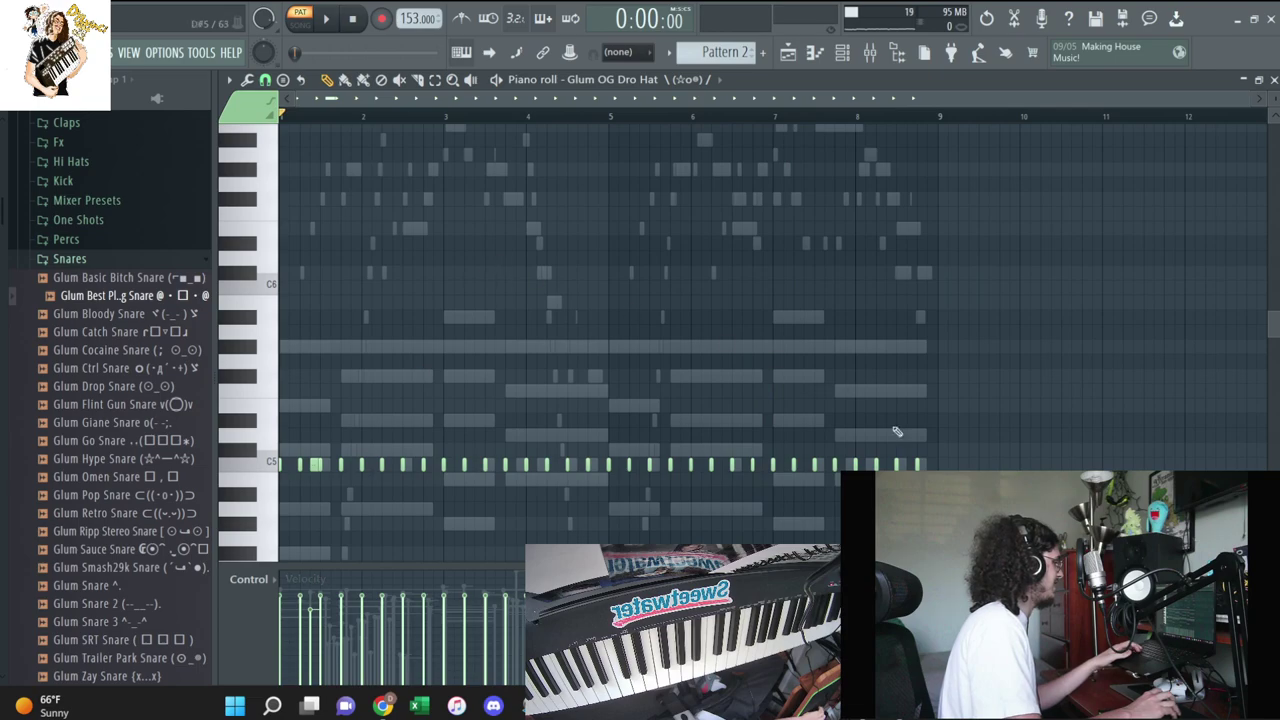
pyautogui.moveTo(935, 458); pyautogui.dragTo(445, 470)
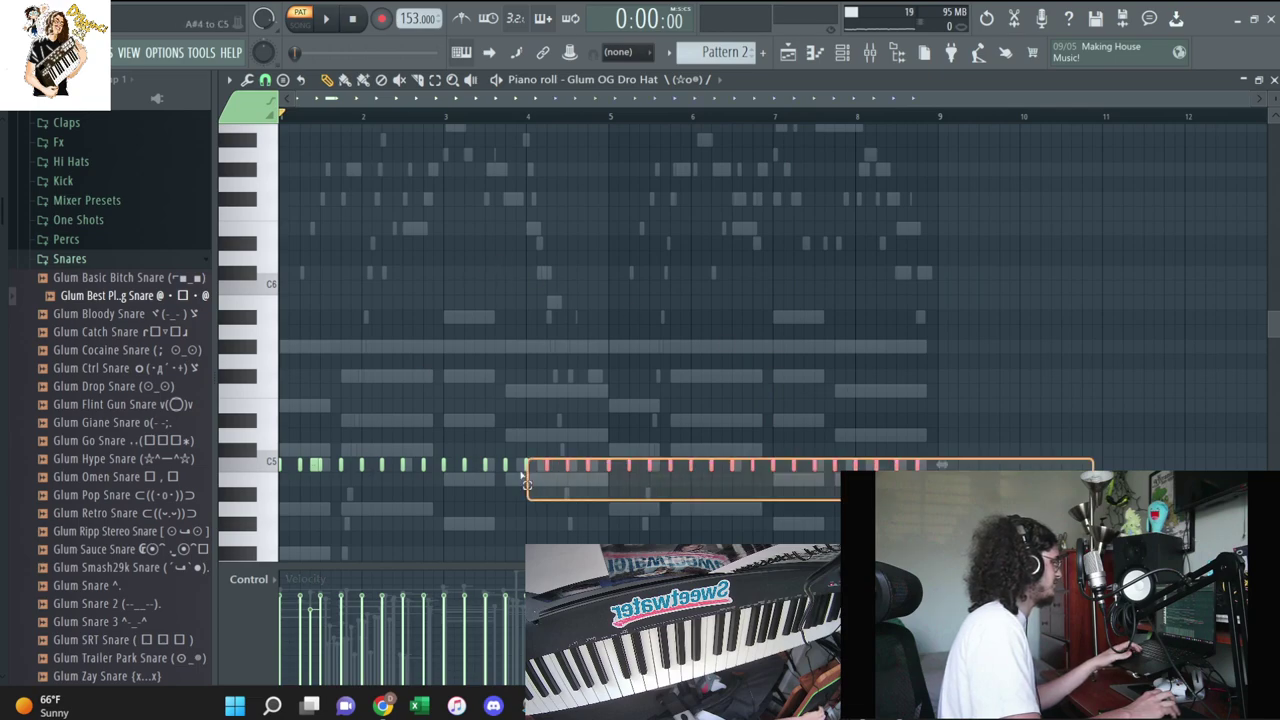
pyautogui.click(432, 464)
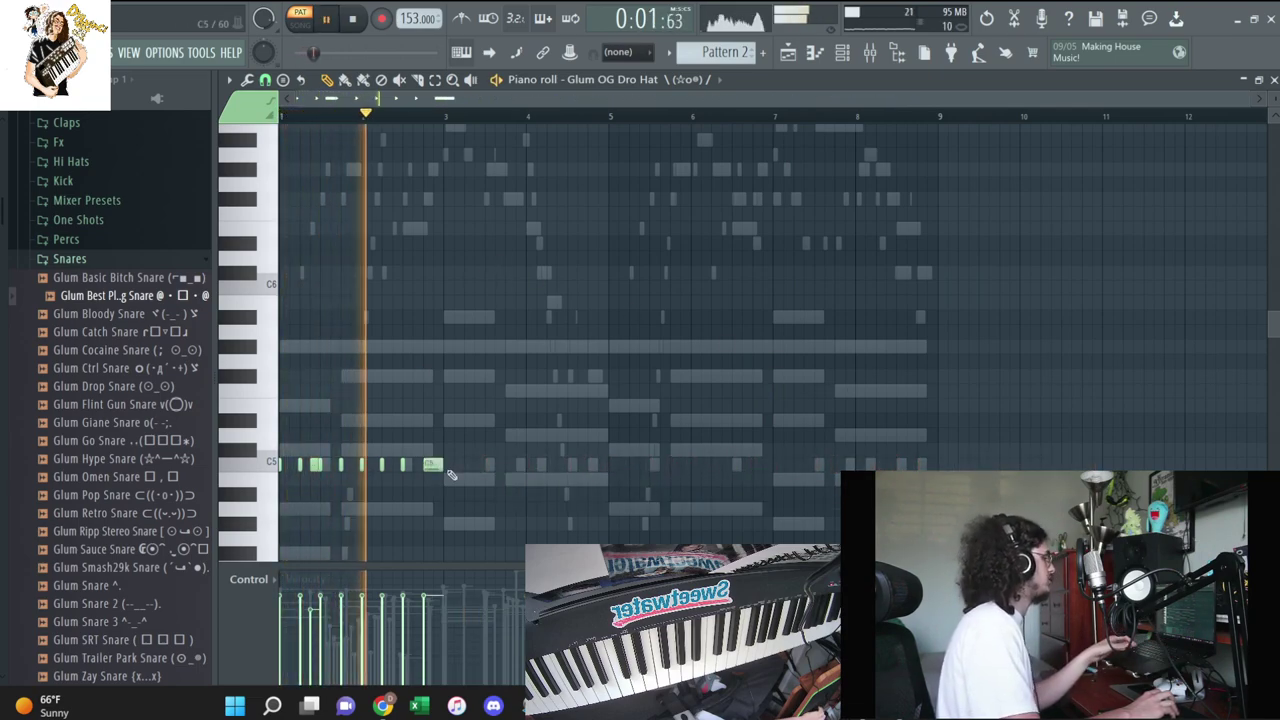
pyautogui.click(398, 464)
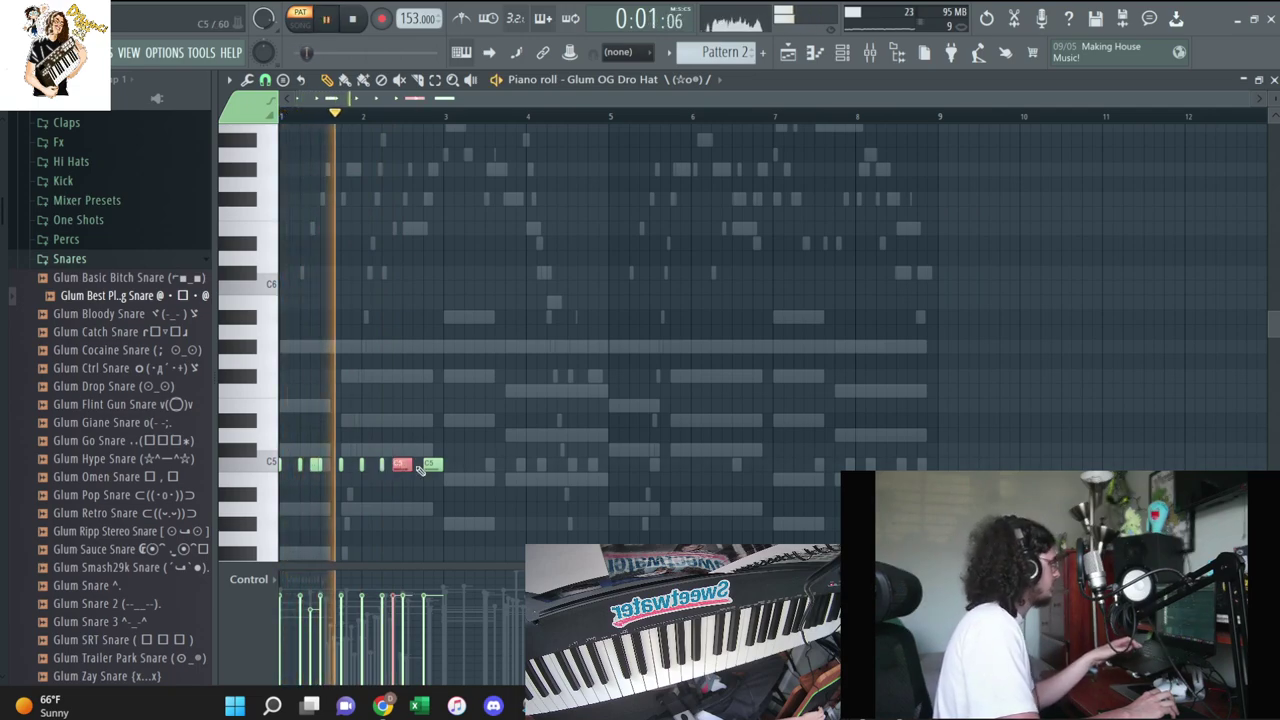
pyautogui.click(429, 460)
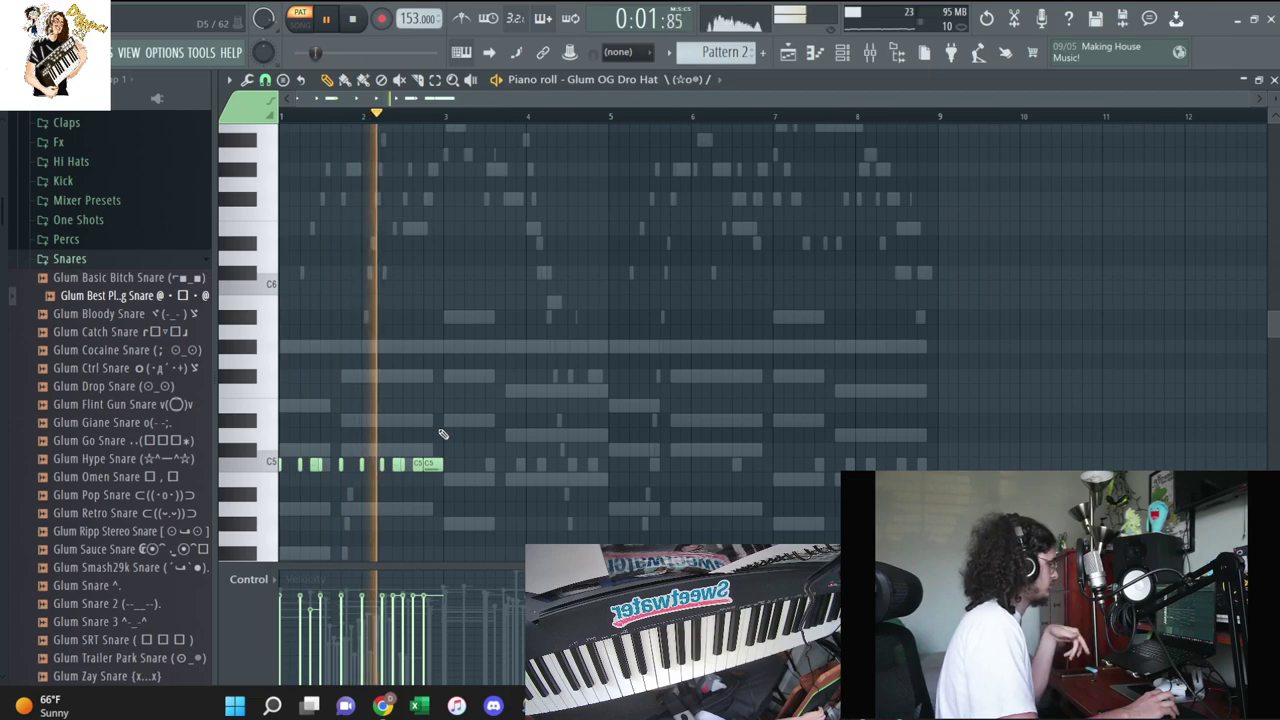
# Duplicate the selected C5 notes with Ctrl+B to fill the rest of the loop
pyautogui.hotkey('ctrl', 'b')
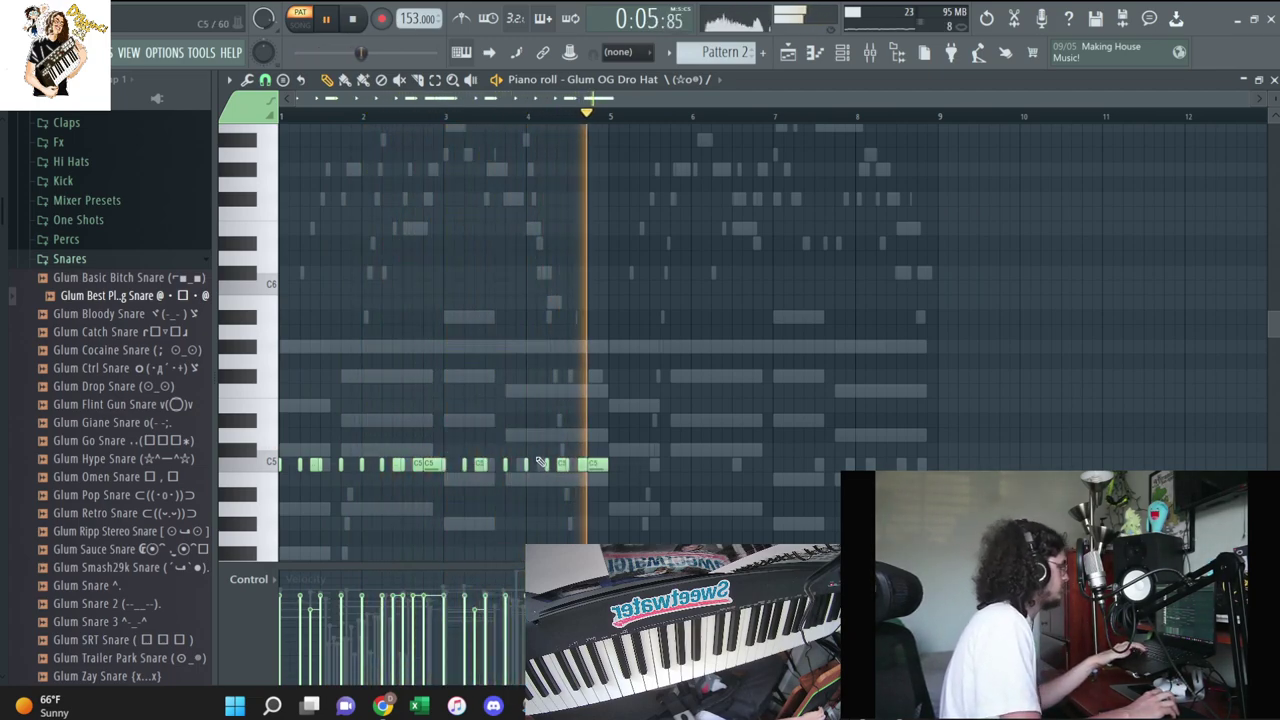
pyautogui.hotkey('ctrl', 'b')
pyautogui.press('F6')
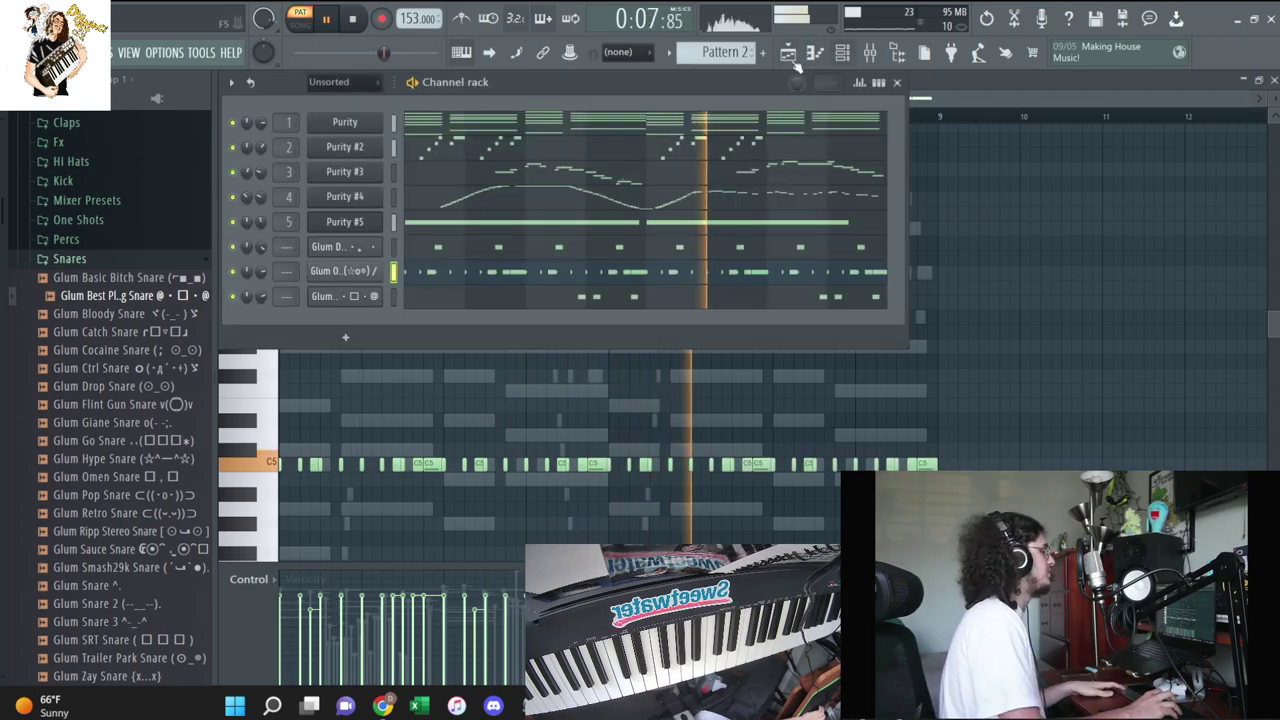
# Browse the sample folders down to the Plug Kit folder
pyautogui.click(66, 239)
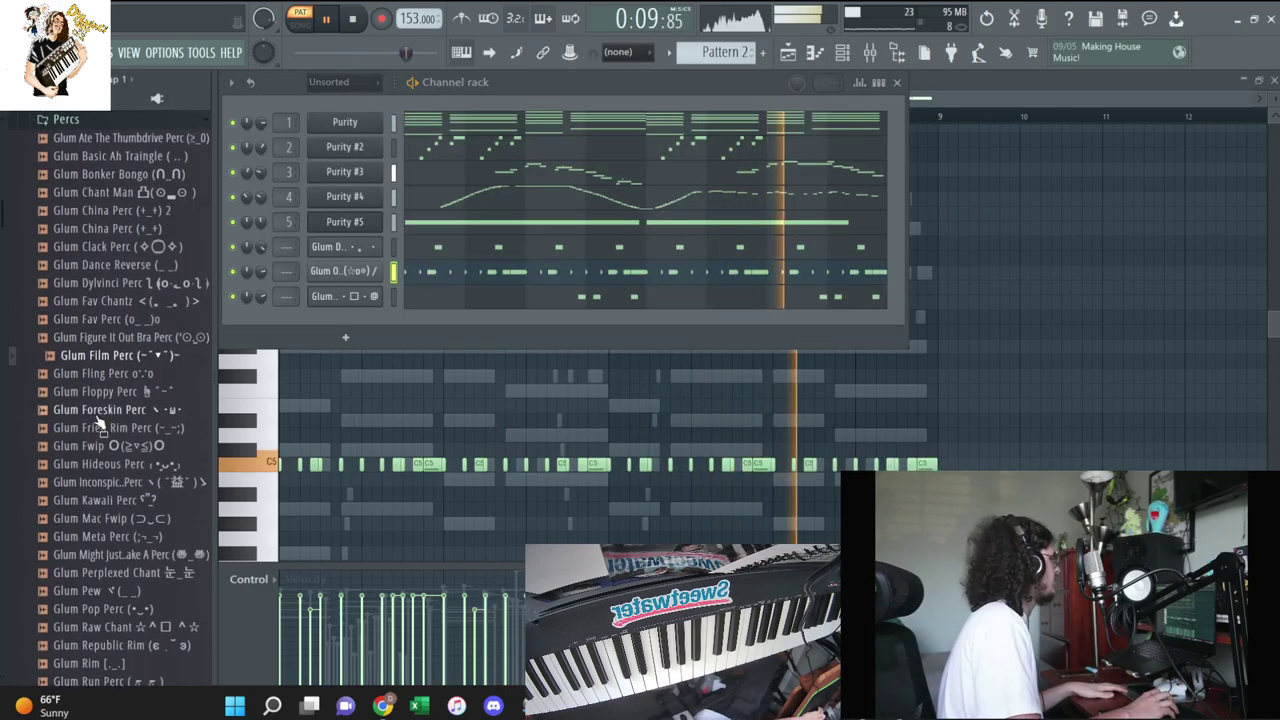
pyautogui.scroll(-2, 155, 527)
pyautogui.scroll(-6, 150, 500)
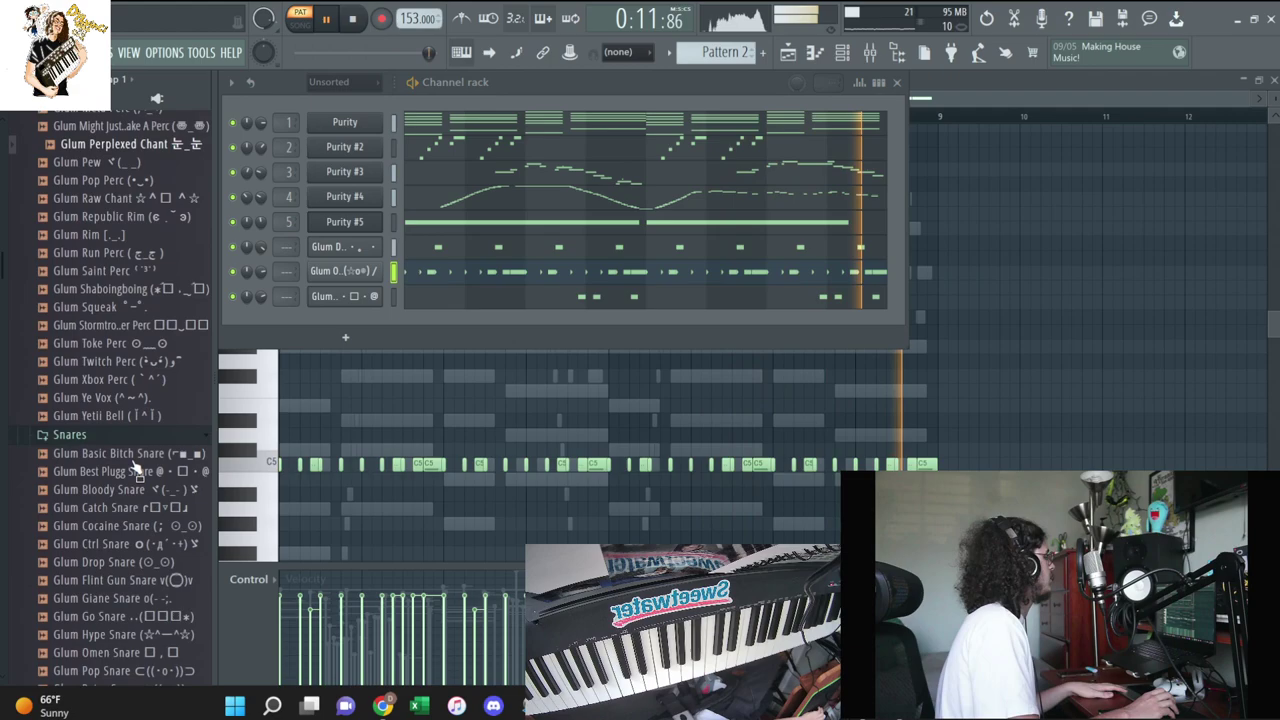
pyautogui.click(137, 428)
pyautogui.scroll(-4, 110, 410)
pyautogui.scroll(-4, 90, 400)
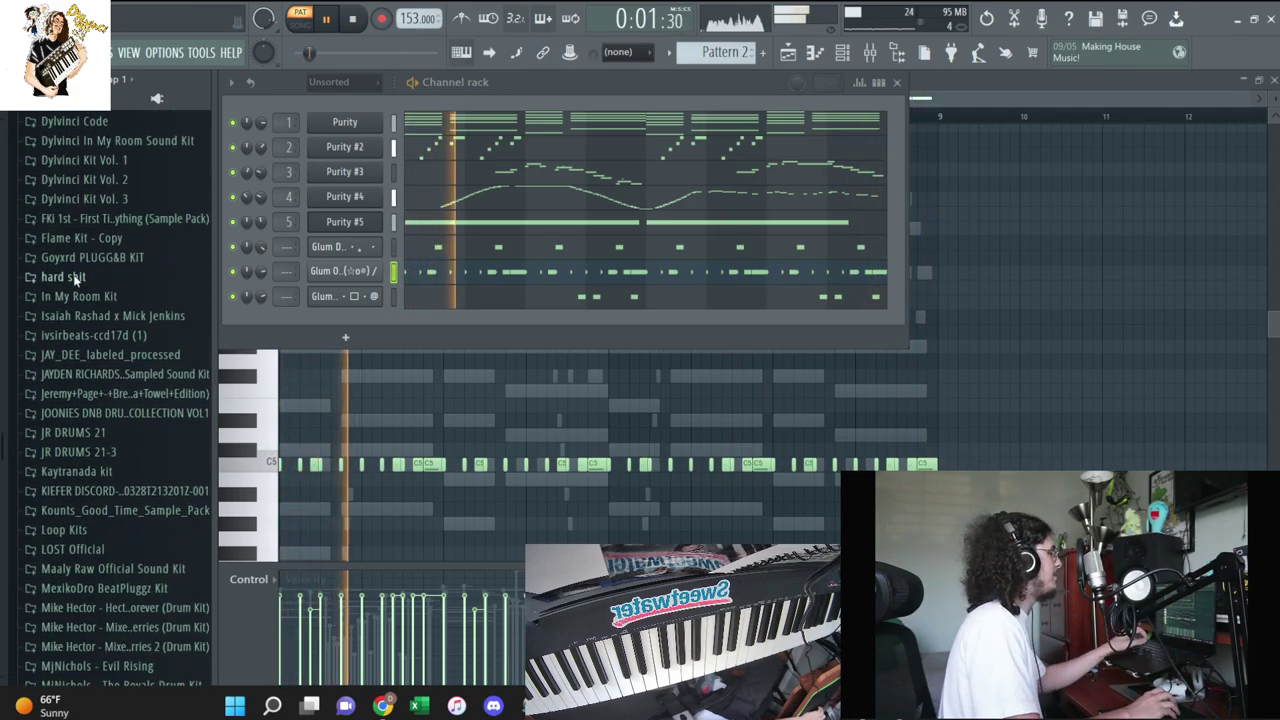
pyautogui.scroll(-4, 75, 390)
pyautogui.scroll(-4, 78, 390)
pyautogui.click(85, 388)
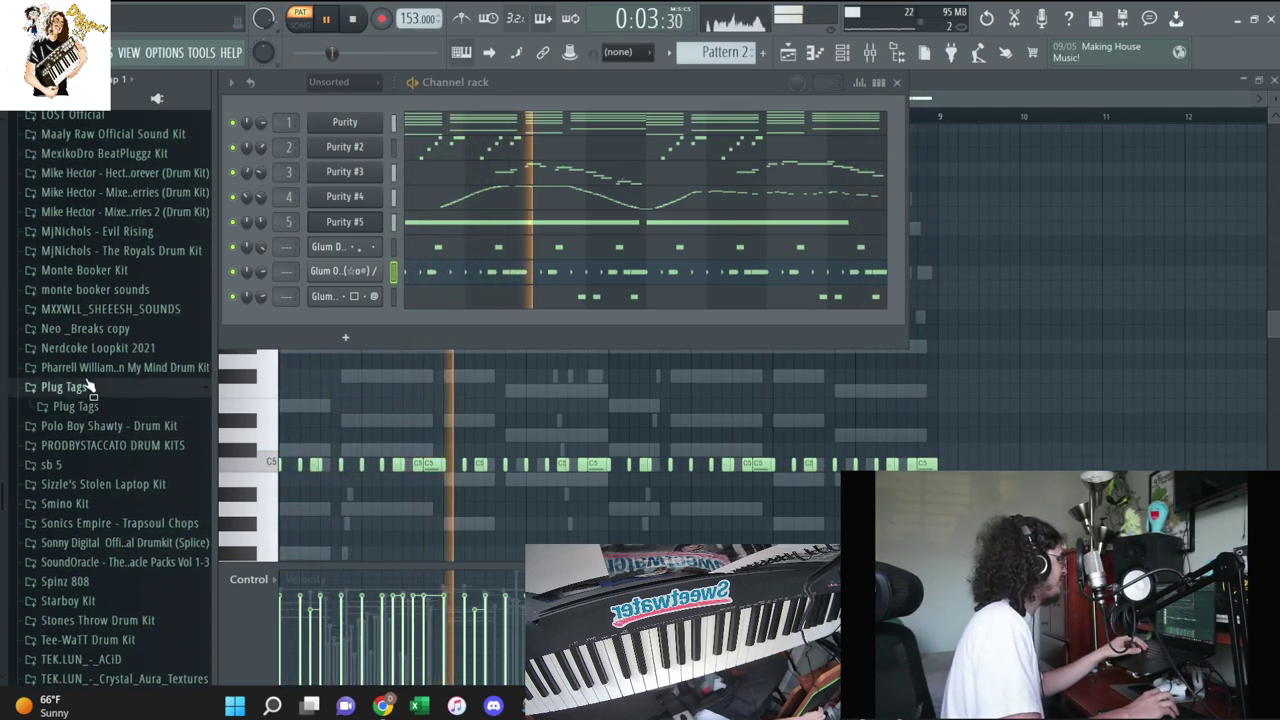
pyautogui.click(88, 405)
# Add Plug_Snare_5 as a new channel with two hits on C5
pyautogui.scroll(-6, 96, 391)
pyautogui.scroll(2, 100, 360)
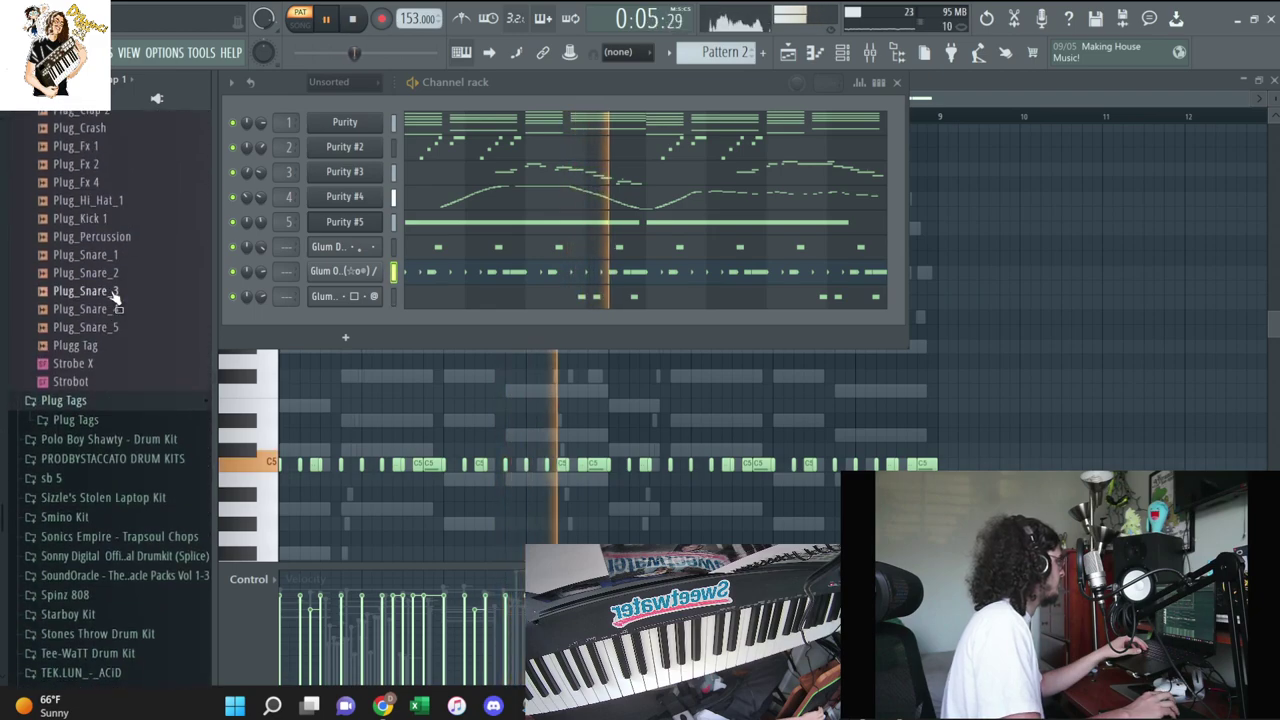
pyautogui.click(88, 309)
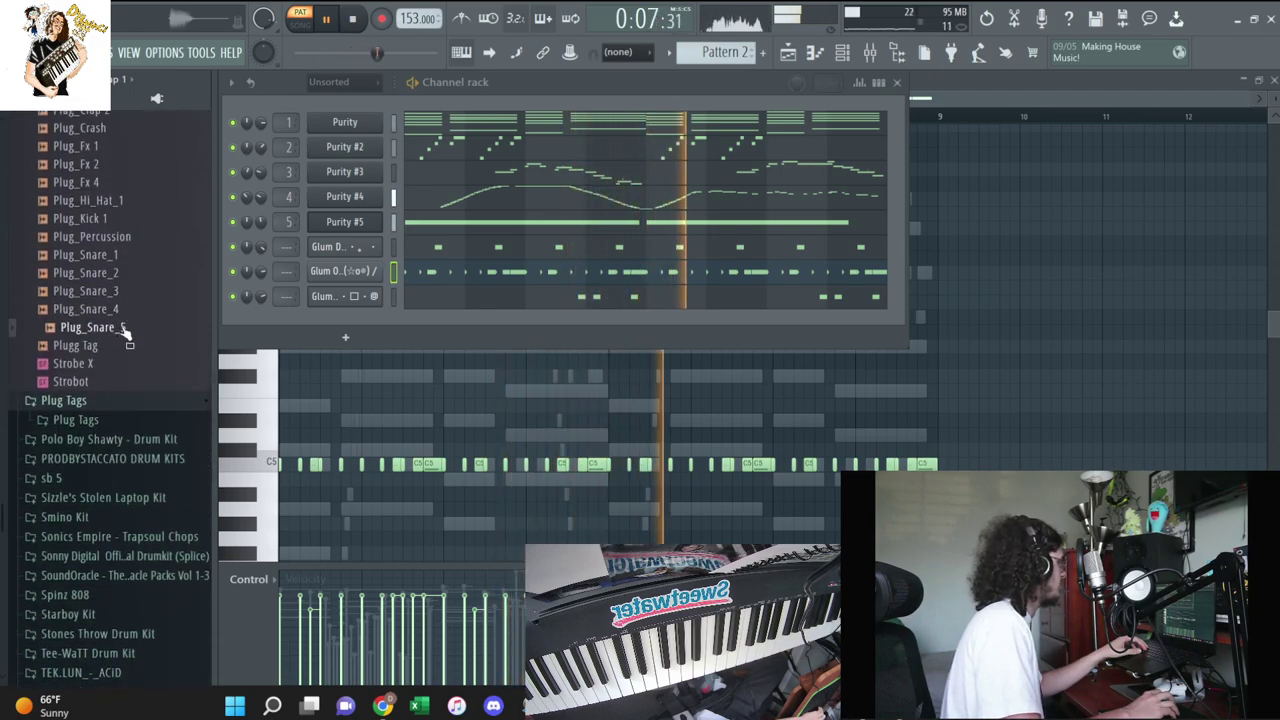
pyautogui.moveTo(92, 327); pyautogui.dragTo(430, 322)
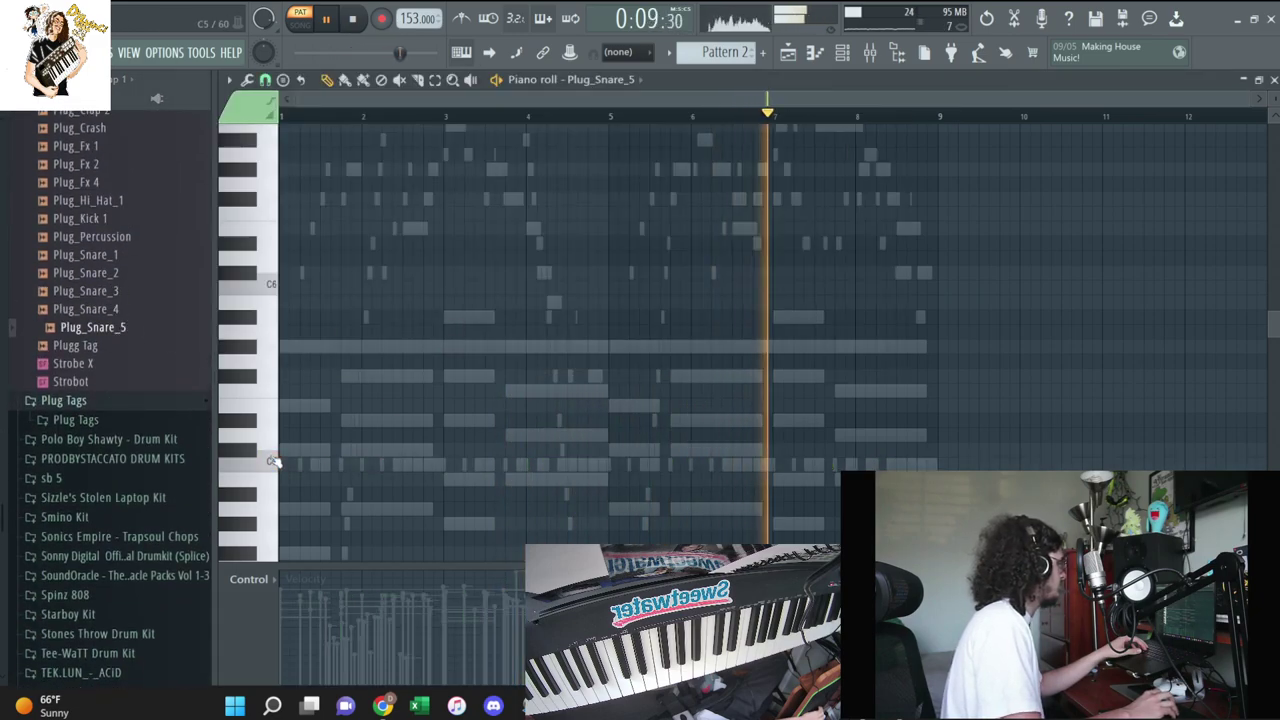
pyautogui.moveTo(760, 475); pyautogui.dragTo(756, 451)
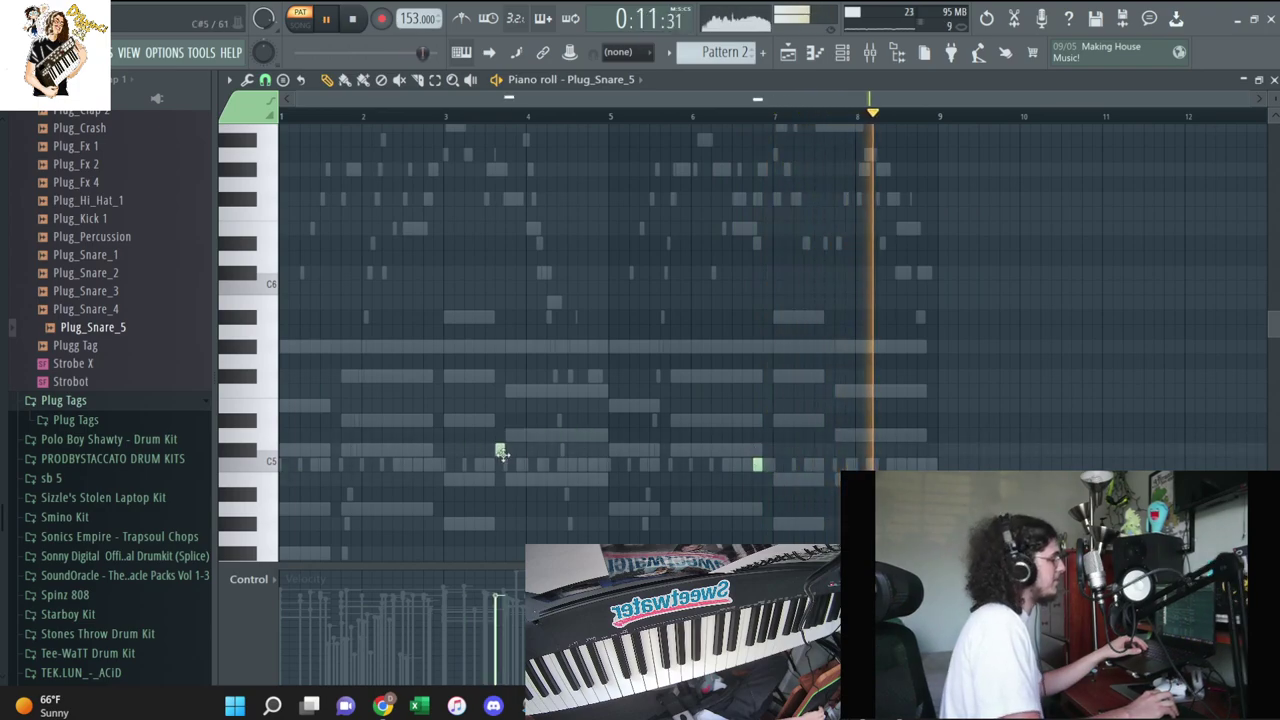
pyautogui.moveTo(500, 450); pyautogui.dragTo(420, 480)
# Shift two Glum Best Plugg Snare notes slightly later, off the grid
pyautogui.click(570, 79)
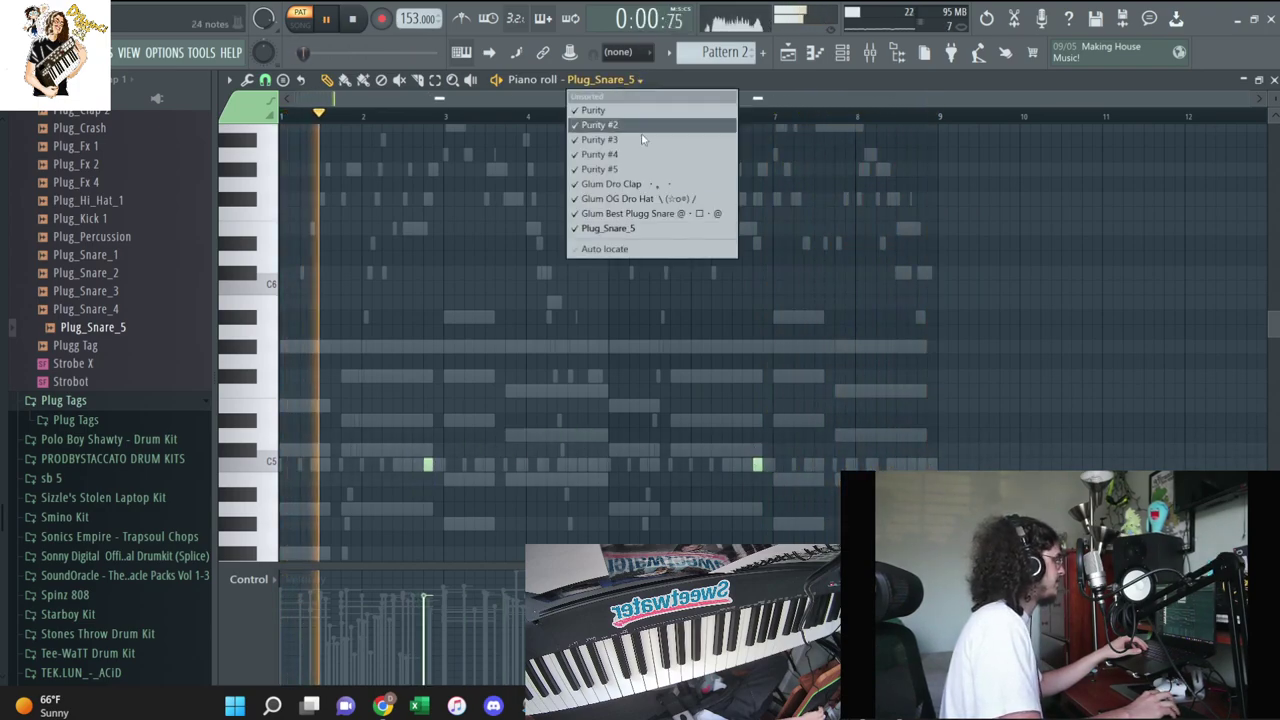
pyautogui.click(640, 213)
pyautogui.click(592, 464)
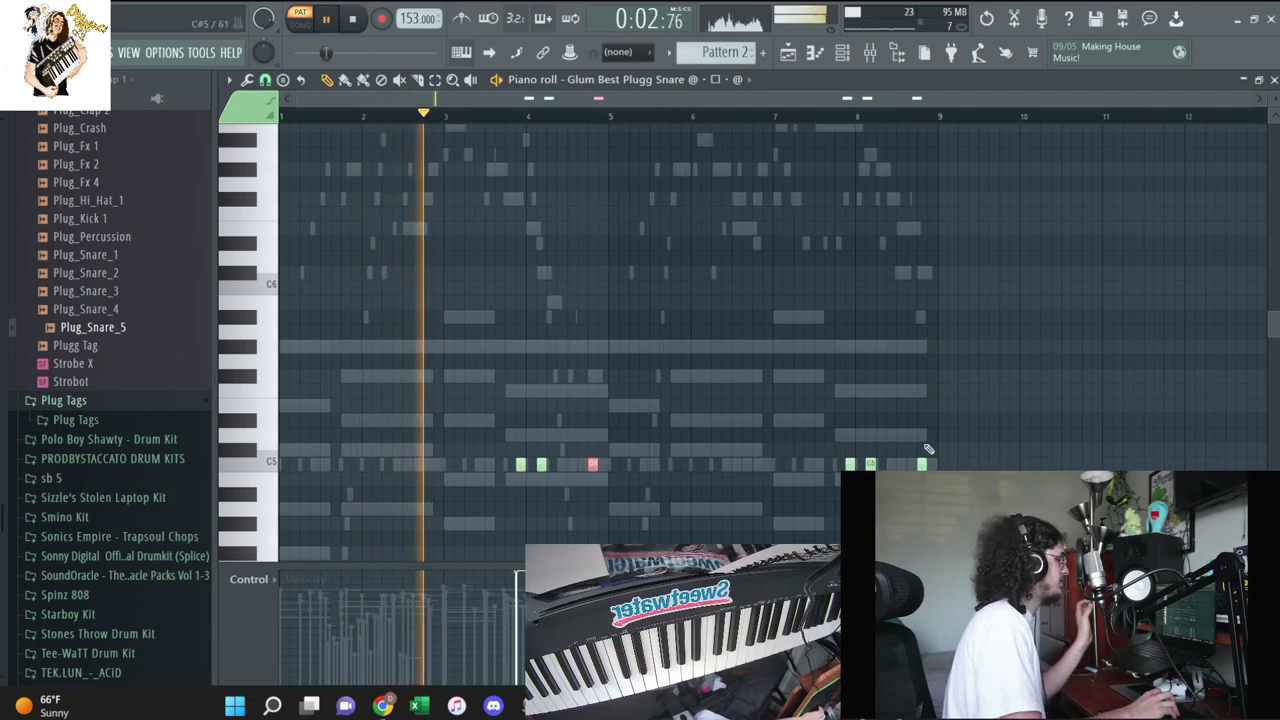
pyautogui.keyDown('shift'); pyautogui.click(921, 464); pyautogui.keyUp('shift')
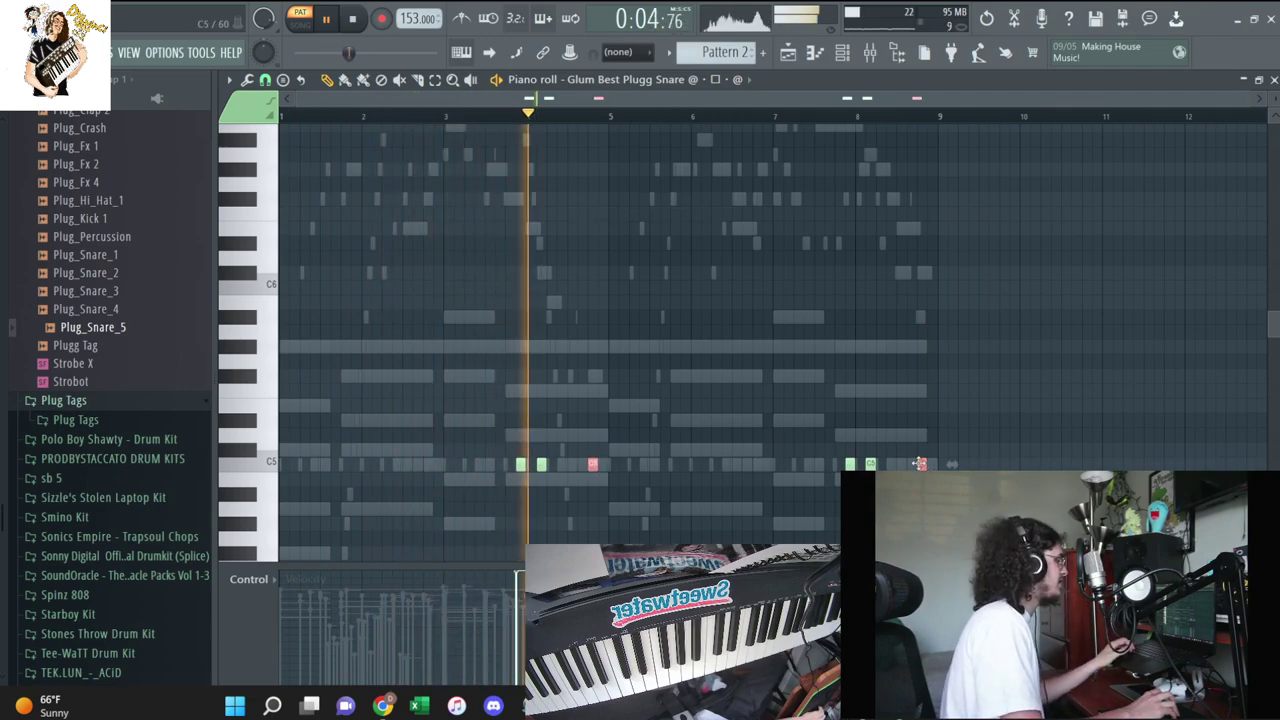
pyautogui.moveTo(921, 464); pyautogui.dragTo(932, 464)
pyautogui.hotkey('ctrl', 'd')
pyautogui.click(1273, 79)
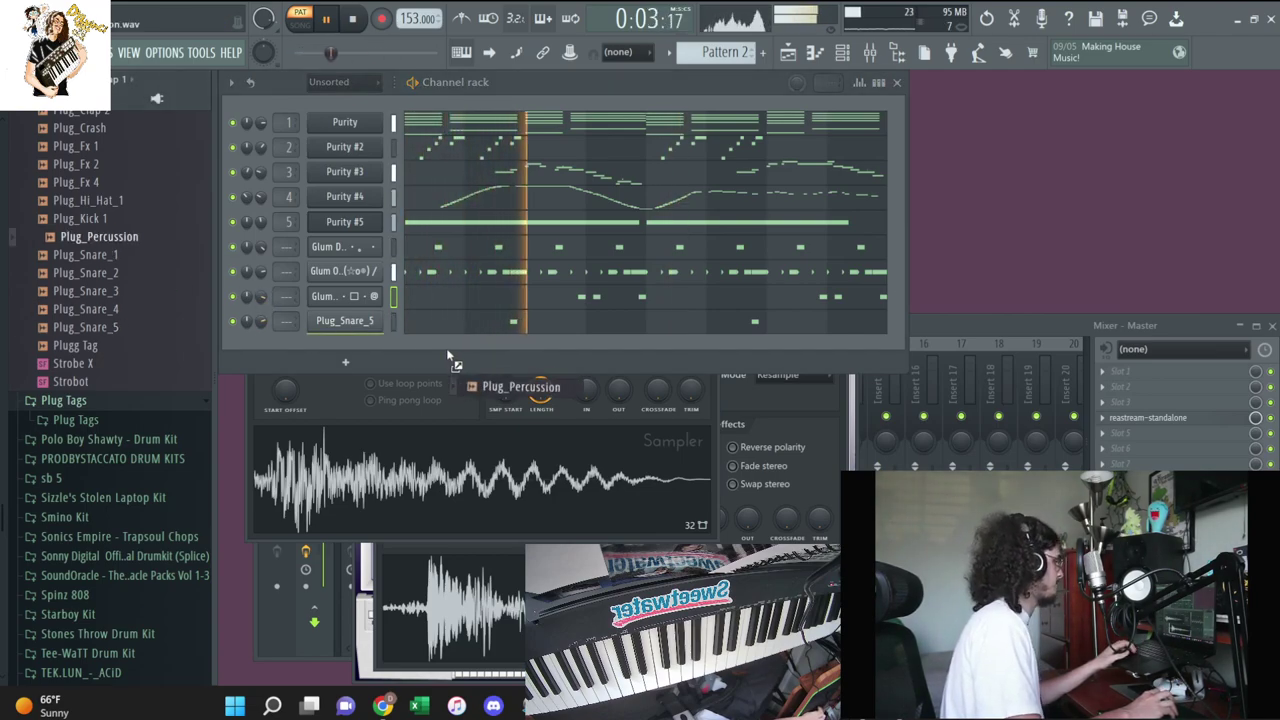
# Add Plug_Percussion as a new channel with two C5 hits, one near bar 6
pyautogui.moveTo(107, 248); pyautogui.dragTo(414, 345)
pyautogui.press('F7')
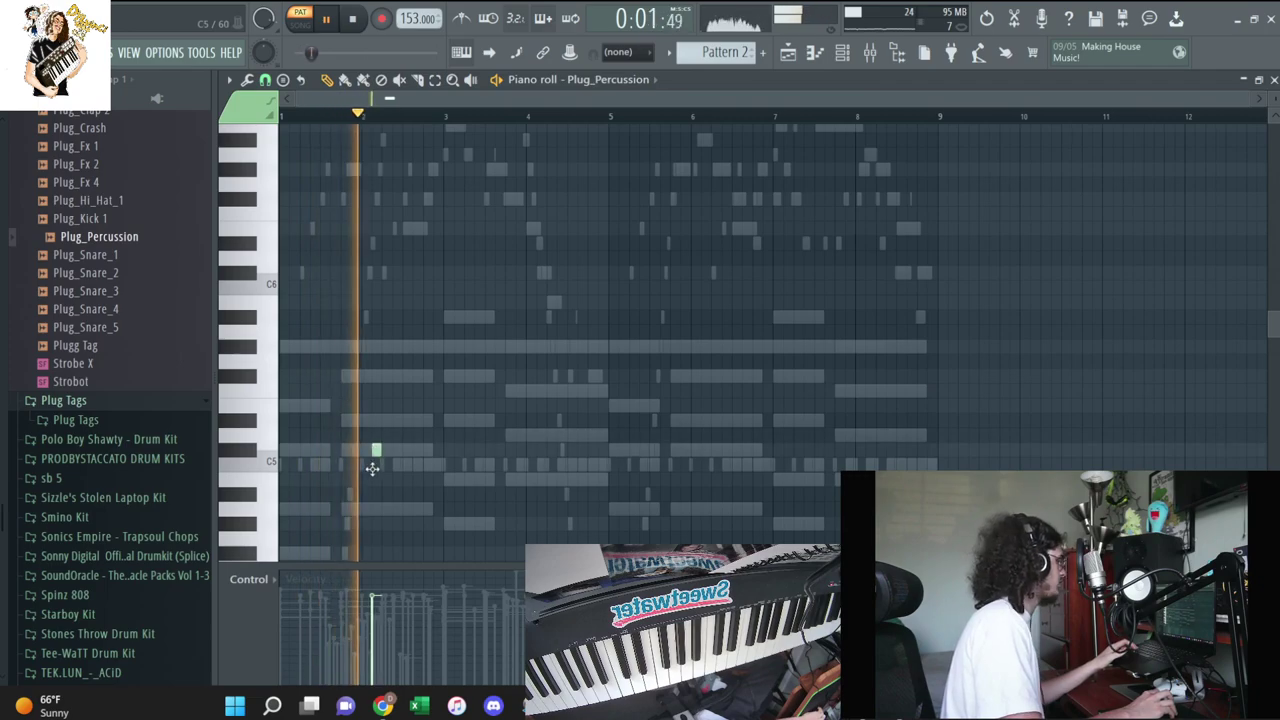
pyautogui.moveTo(355, 452); pyautogui.dragTo(380, 464)
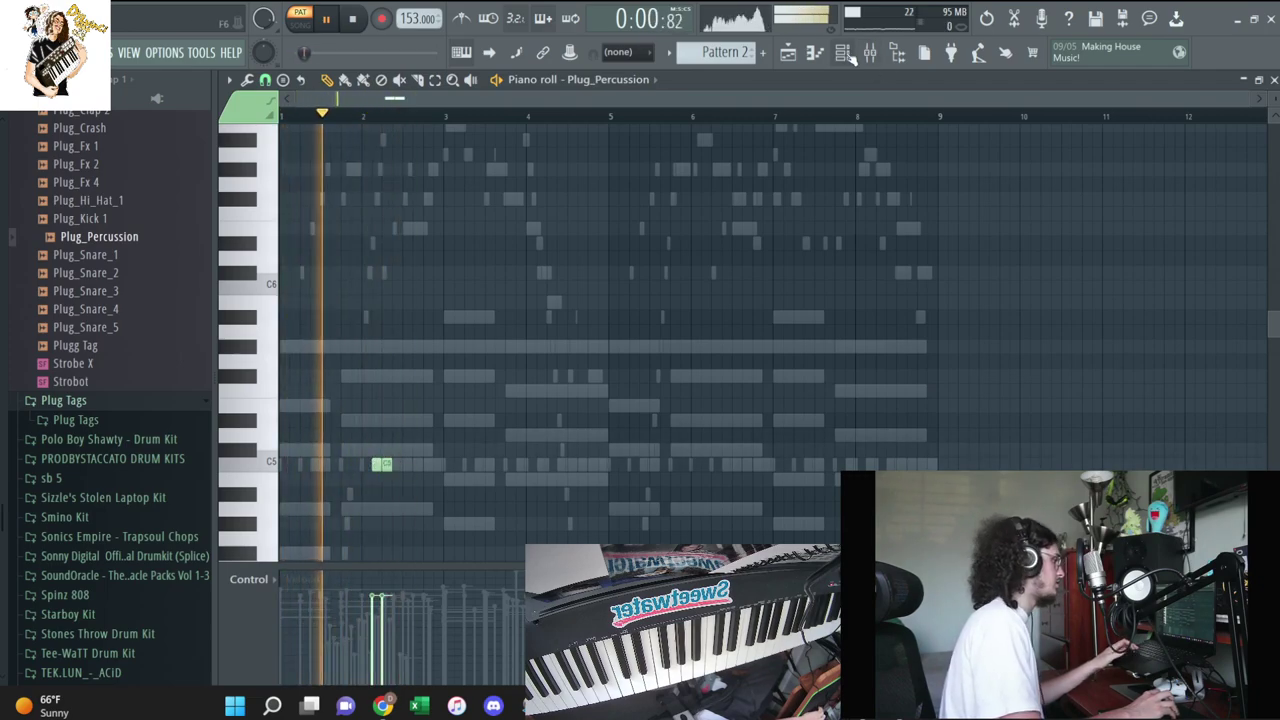
pyautogui.click(840, 54)
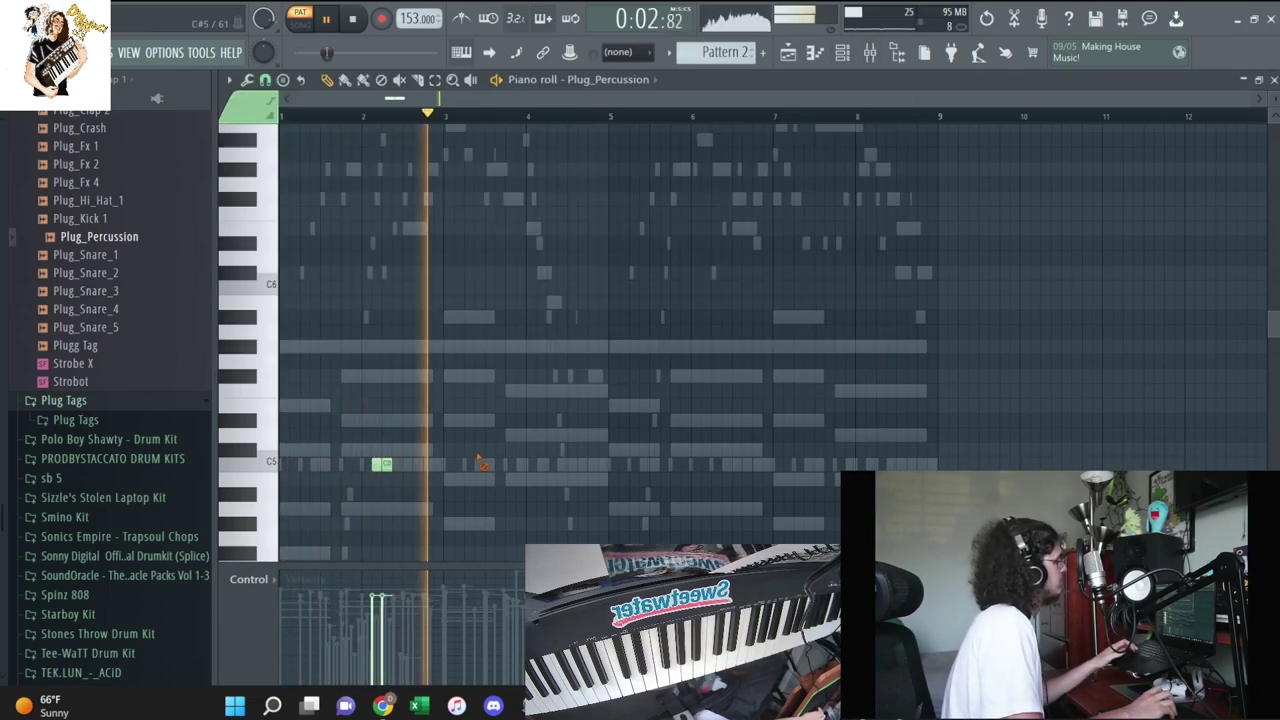
pyautogui.press('F7')
pyautogui.moveTo(290, 506)
pyautogui.mouseDown()
pyautogui.moveTo(663, 450)
pyautogui.moveTo(715, 455)
pyautogui.mouseUp()
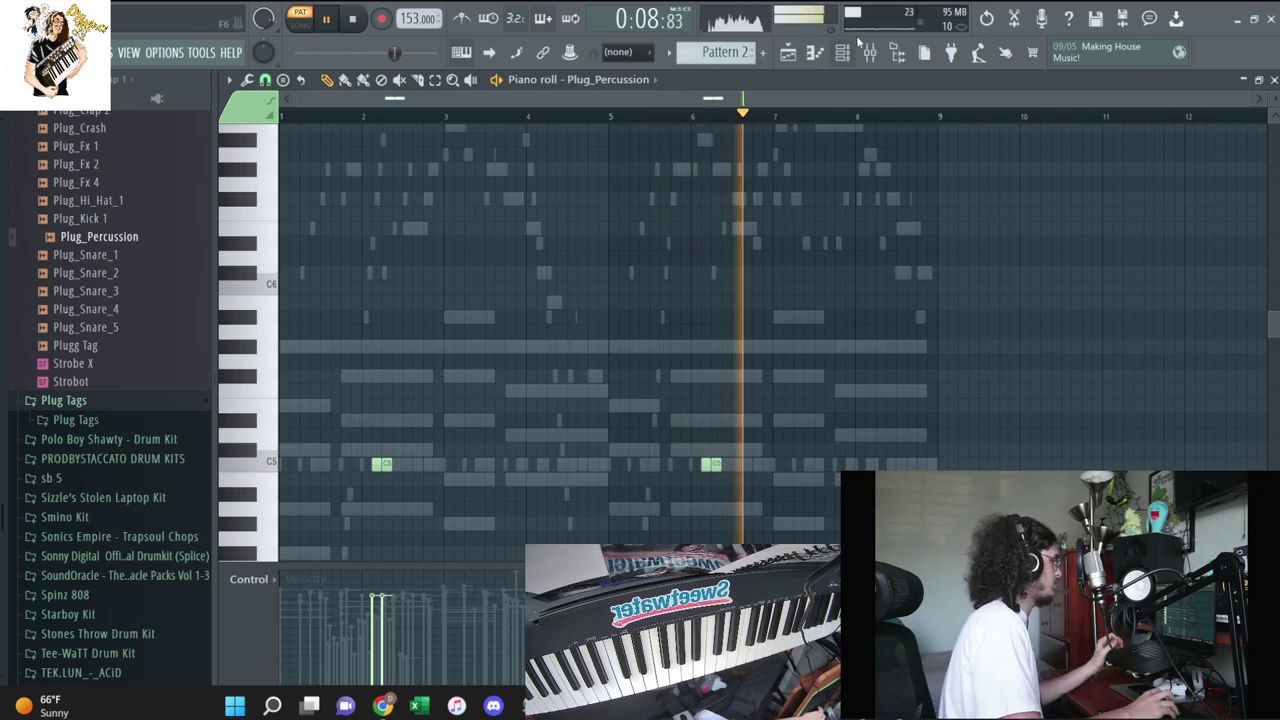
# Check the mixer's master track, then open the Dylvinci Kit Vol. 2 browser folder
pyautogui.press('F6')
pyautogui.scroll(8, 133, 381)
pyautogui.scroll(2, 133, 381)
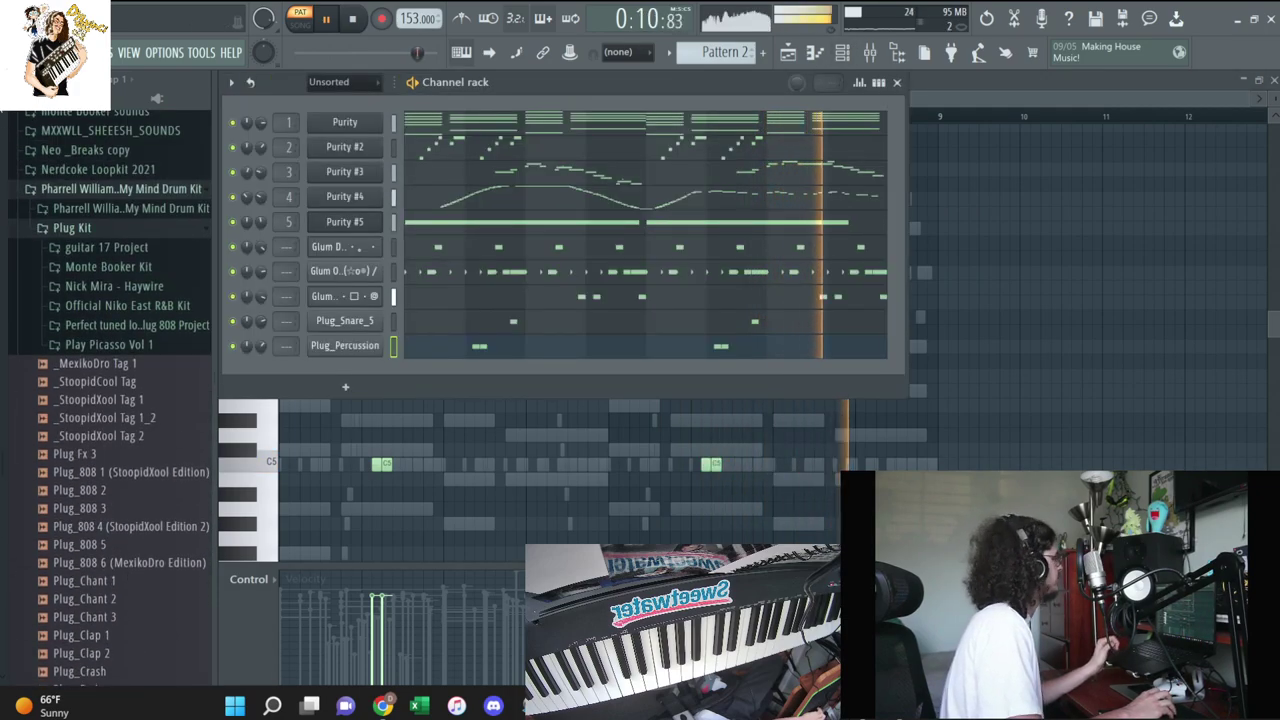
pyautogui.click(121, 188)
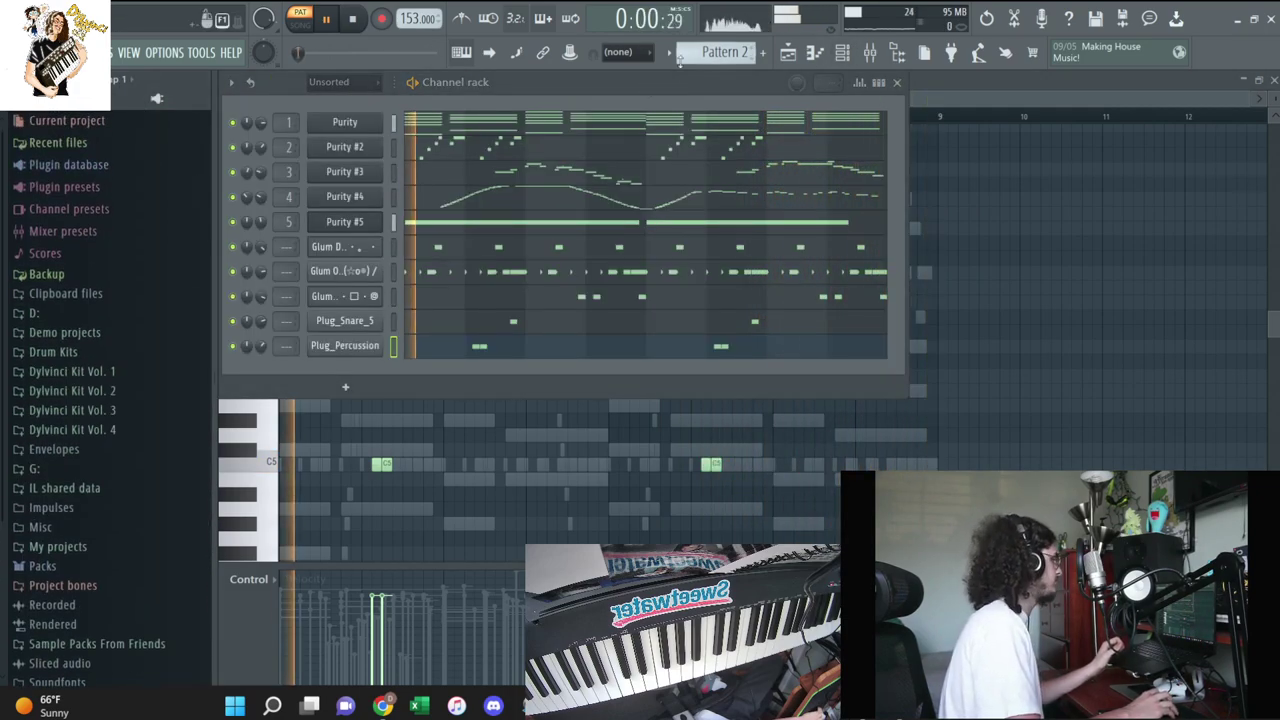
pyautogui.click(678, 58)
pyautogui.press('F9')
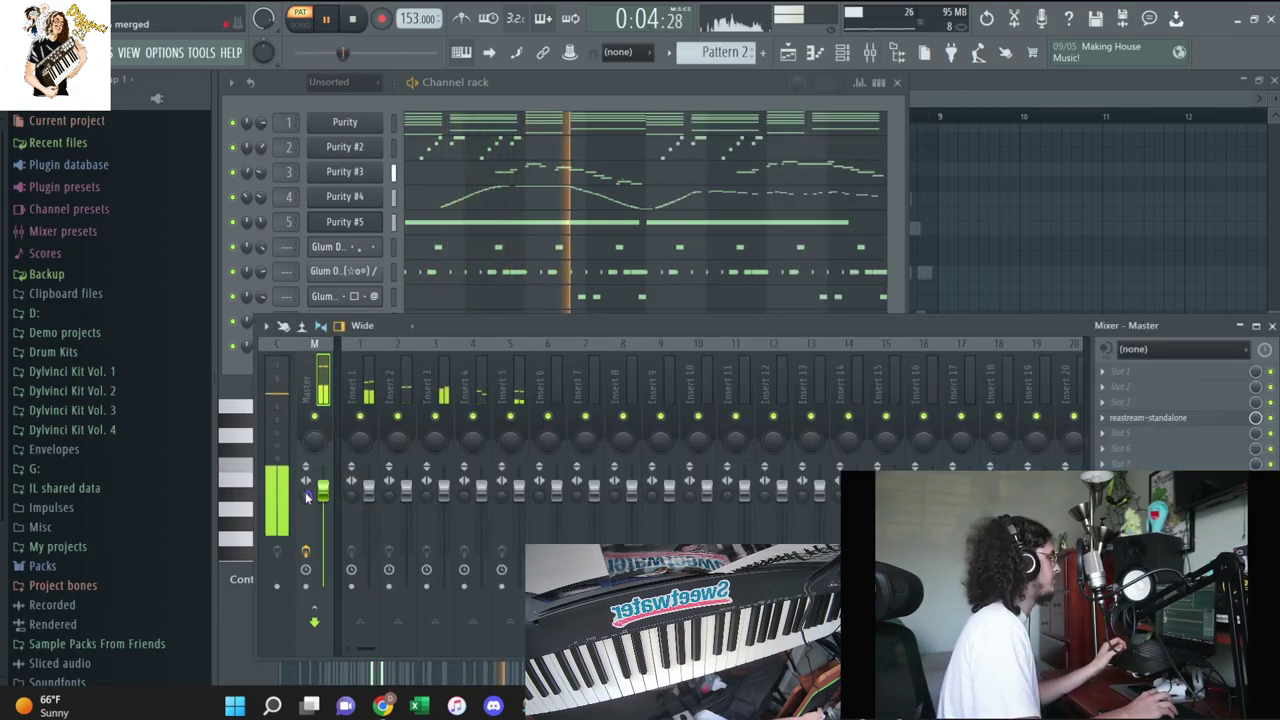
pyautogui.rightClick(305, 492)
pyautogui.press('Escape')
pyautogui.click(484, 81)
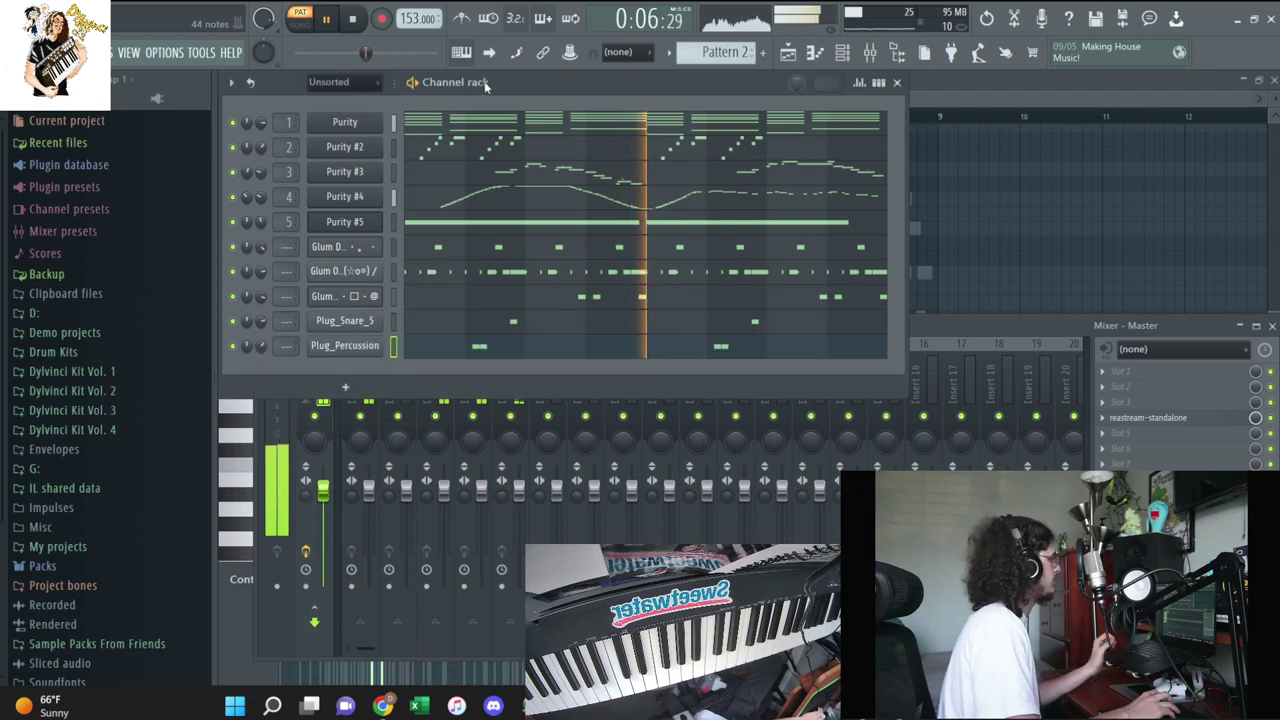
pyautogui.click(100, 390)
# Audition the Dylvinci 808 samples and add Dylvinci 808 6 as a new channel
pyautogui.click(120, 429)
pyautogui.click(130, 449)
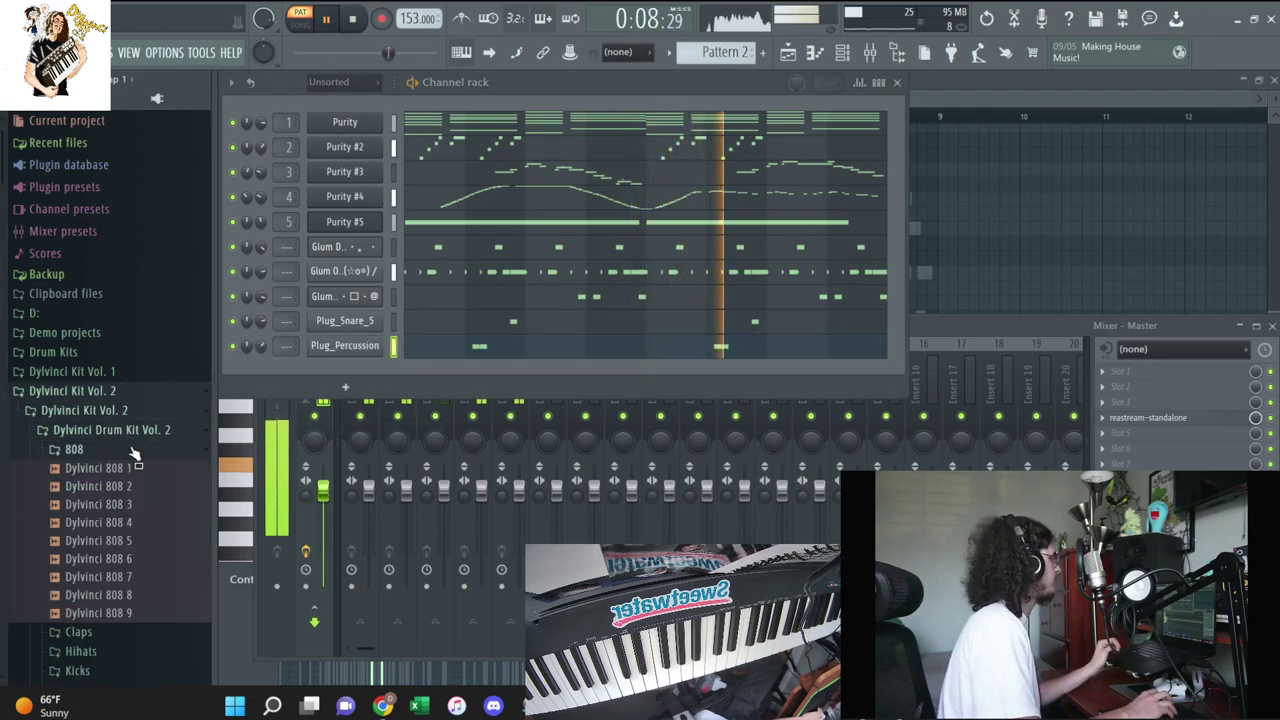
pyautogui.click(120, 541)
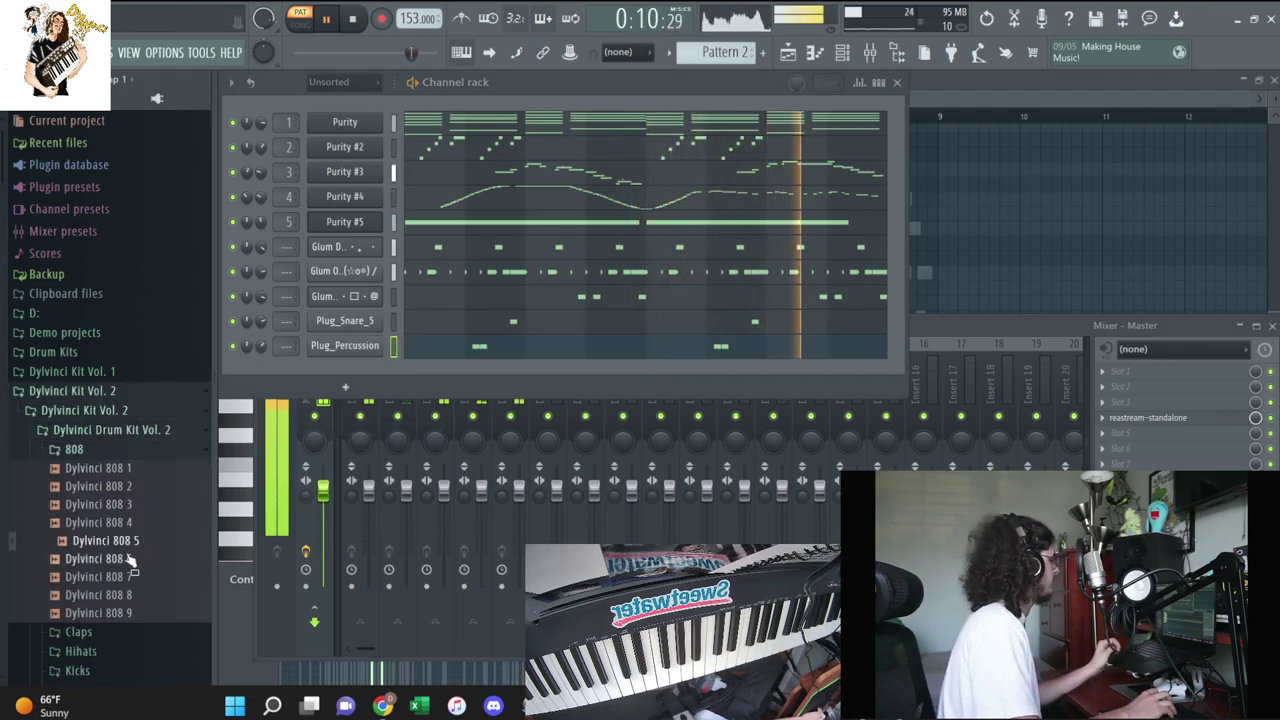
pyautogui.click(110, 559)
pyautogui.moveTo(347, 388); pyautogui.dragTo(345, 370)
pyautogui.rightClick(393, 367)
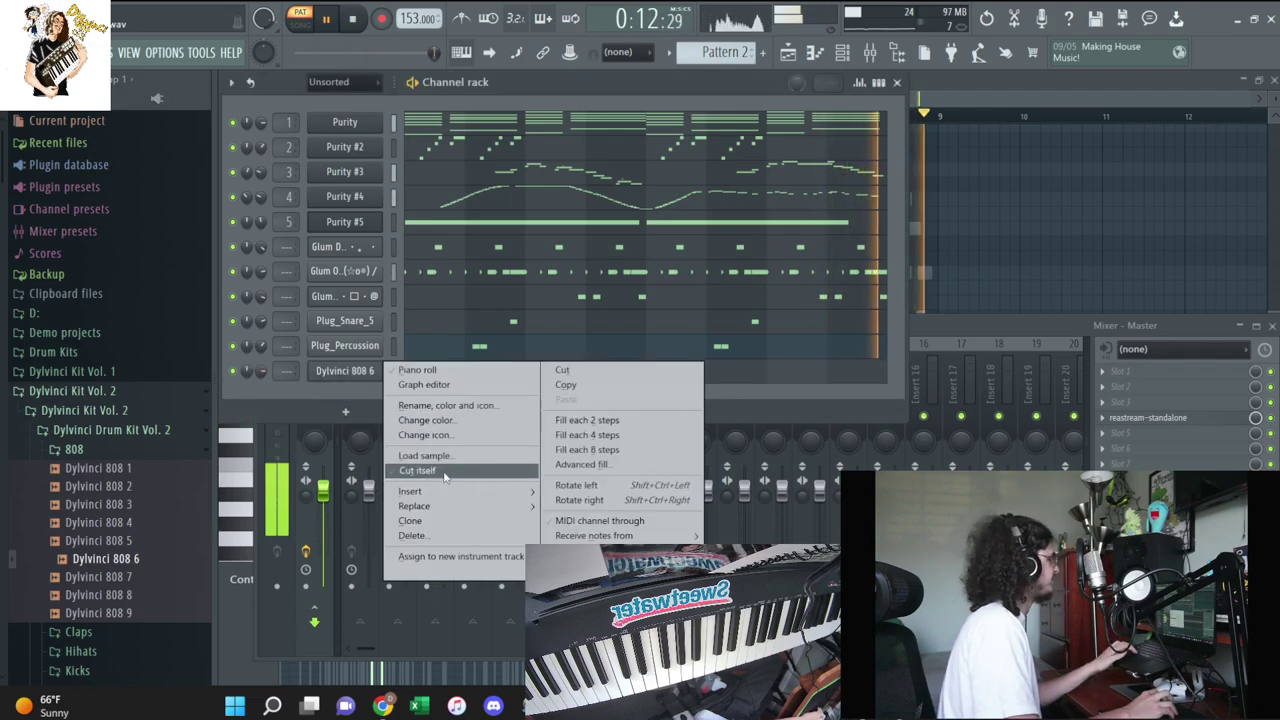
# Record an 808 line with count-in, then review and play it in the piano roll
pyautogui.press('space')
pyautogui.press('space')
pyautogui.press('Return')
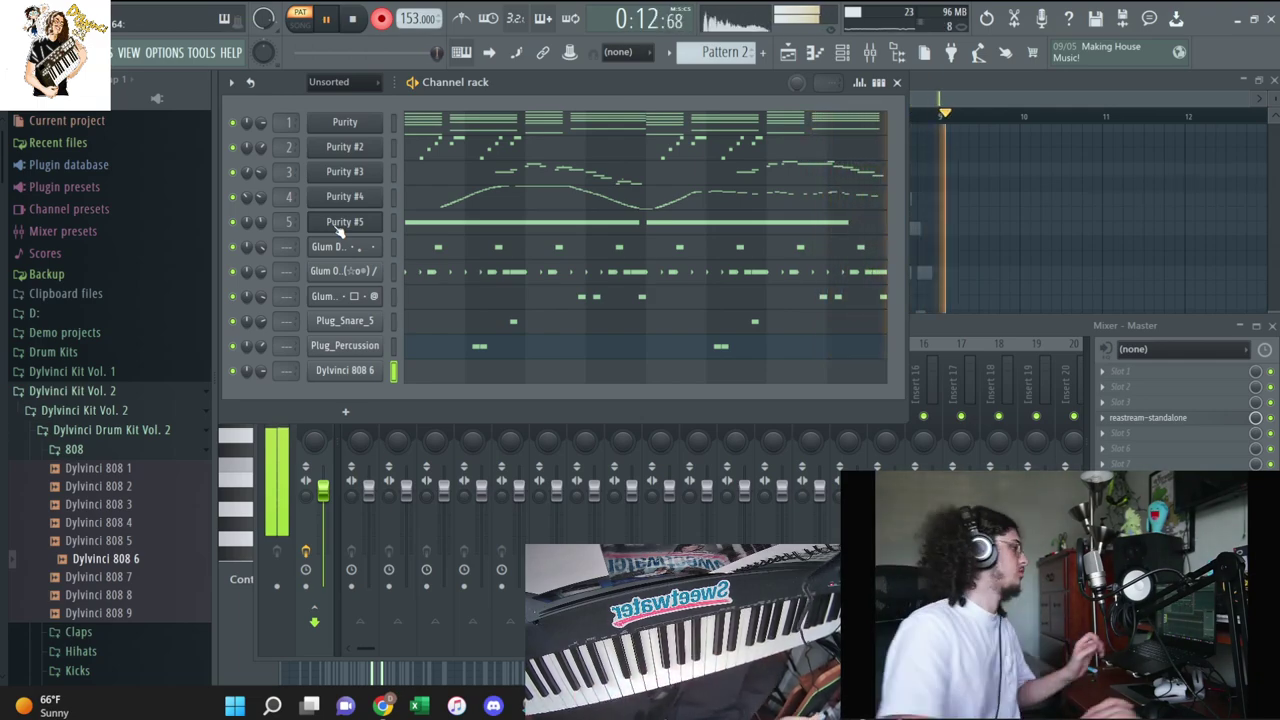
pyautogui.click(583, 372)
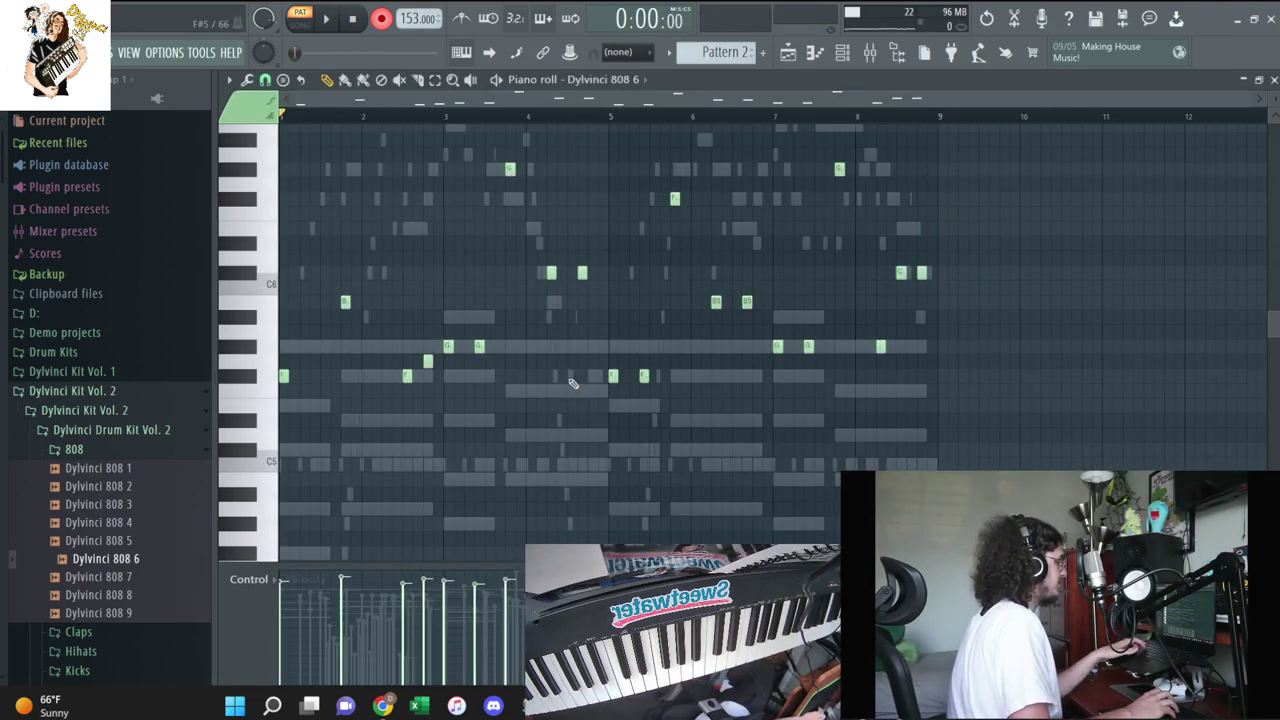
pyautogui.press('space')
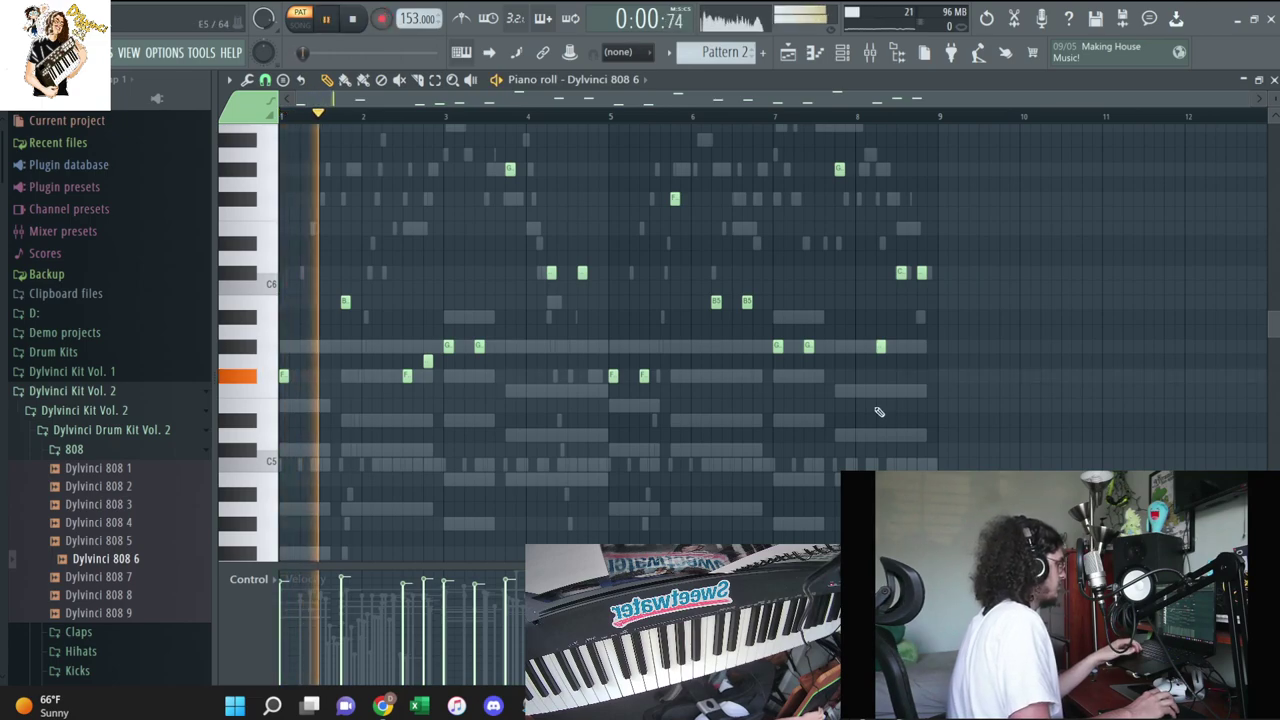
# Clone the pattern into Pattern 3 and cut the Purity chord notes from it
pyautogui.click(820, 58)
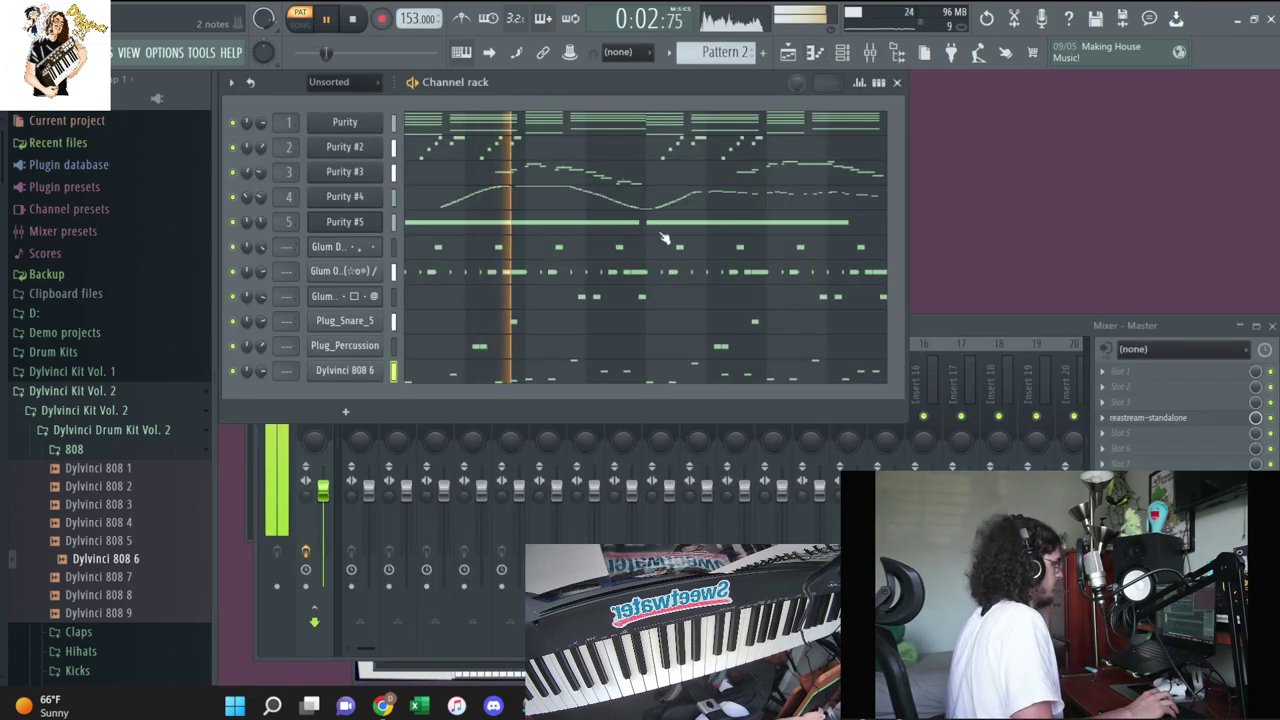
pyautogui.rightClick(345, 371)
pyautogui.click(333, 392)
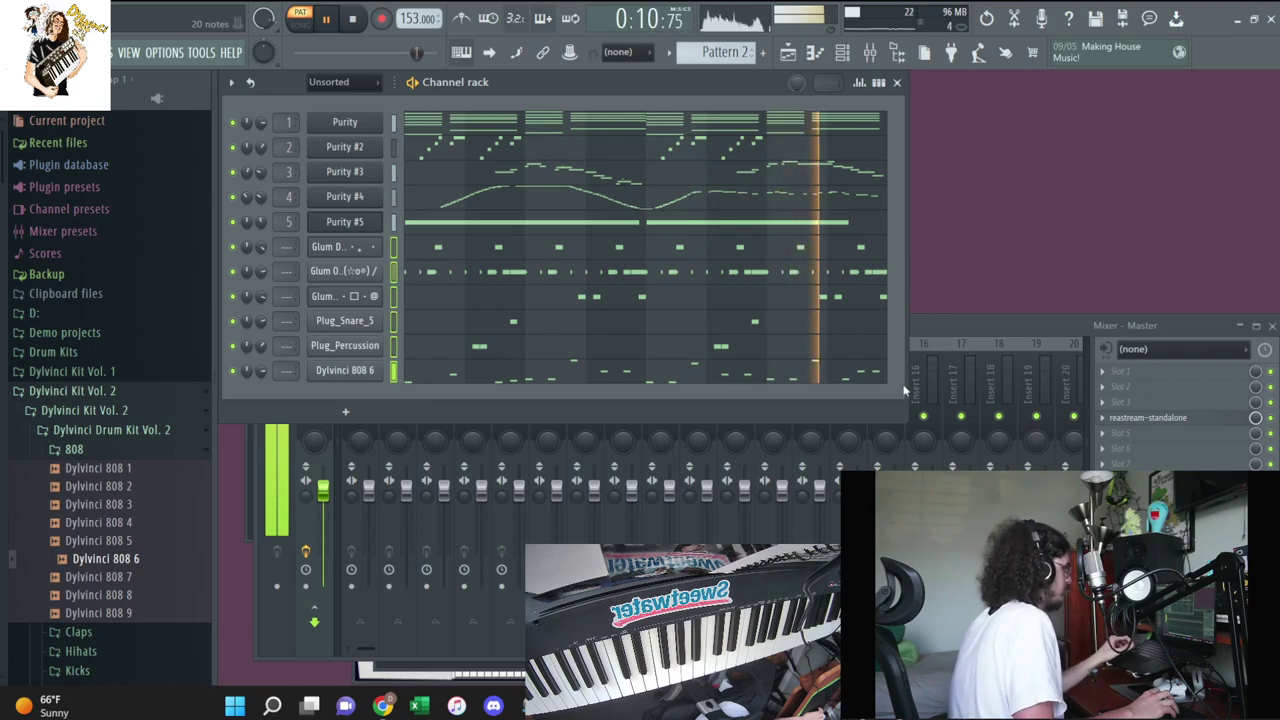
pyautogui.click(967, 335)
pyautogui.click(559, 92)
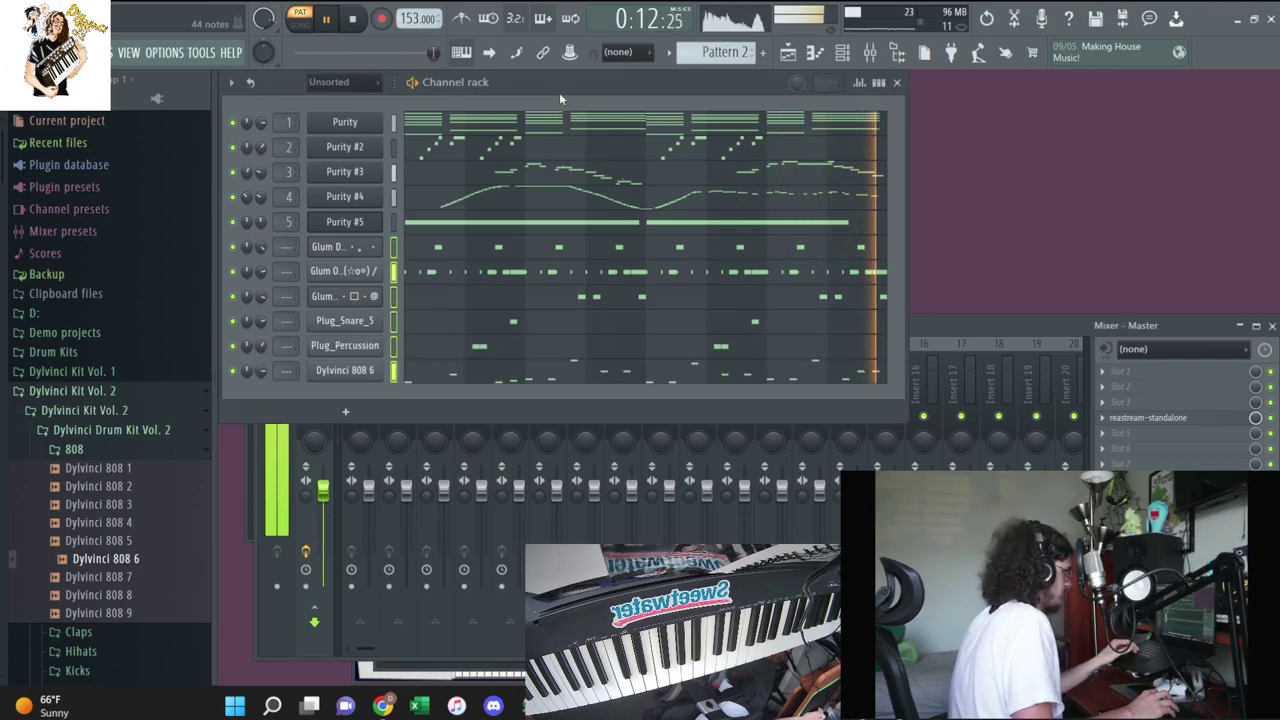
pyautogui.click(672, 53)
pyautogui.click(755, 234)
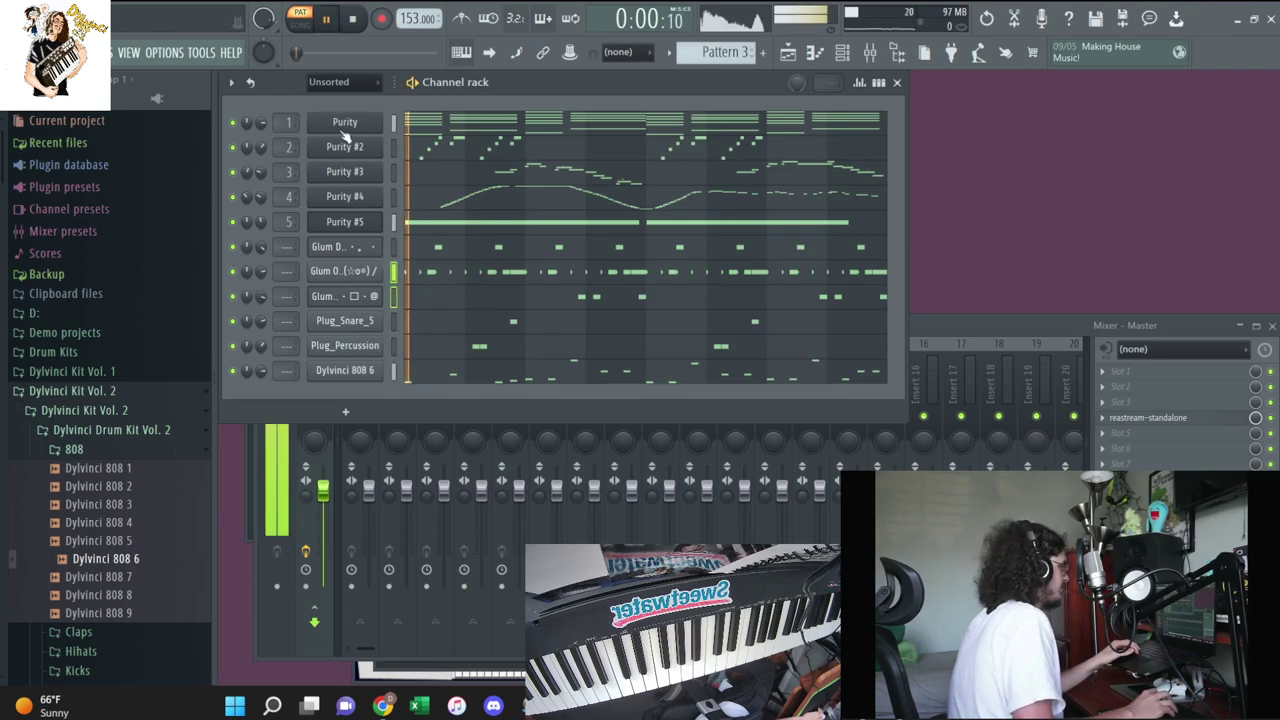
pyautogui.hotkey('ctrl', 'x')
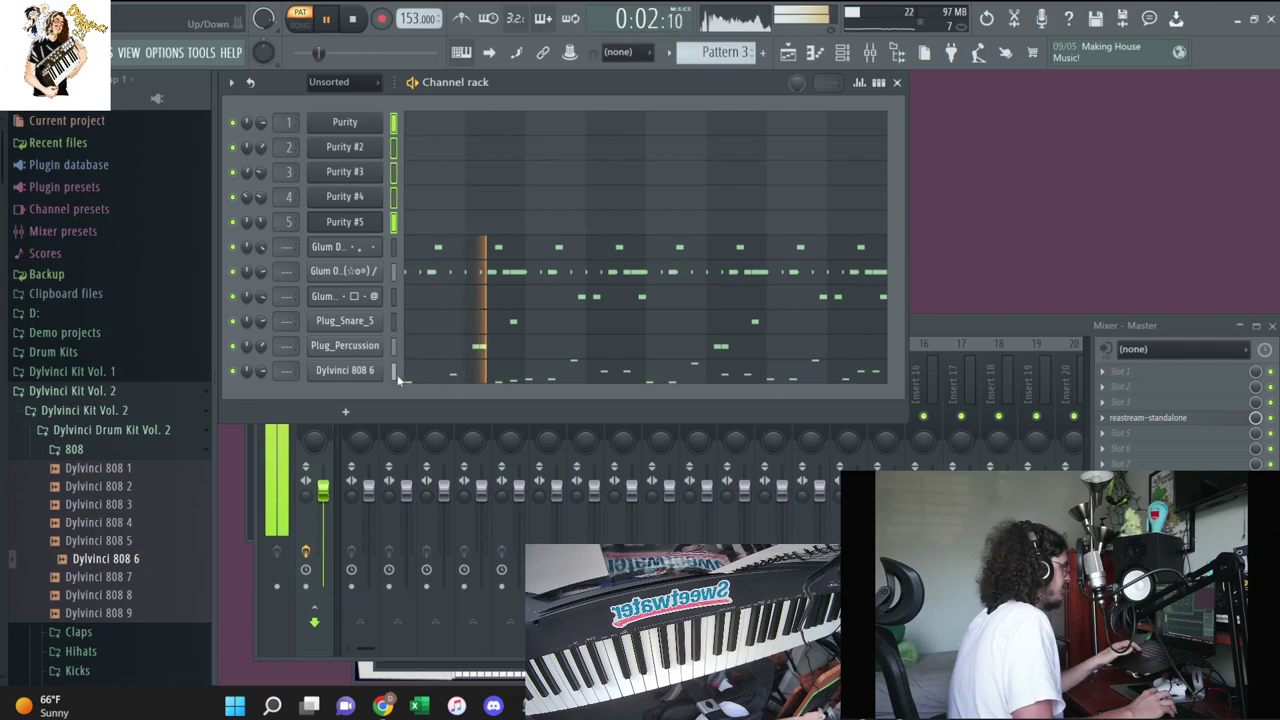
# Paint Pattern 2 on Track 1 and Pattern 3 on Track 2 across bars 1–9
pyautogui.press('KP_Subtract')
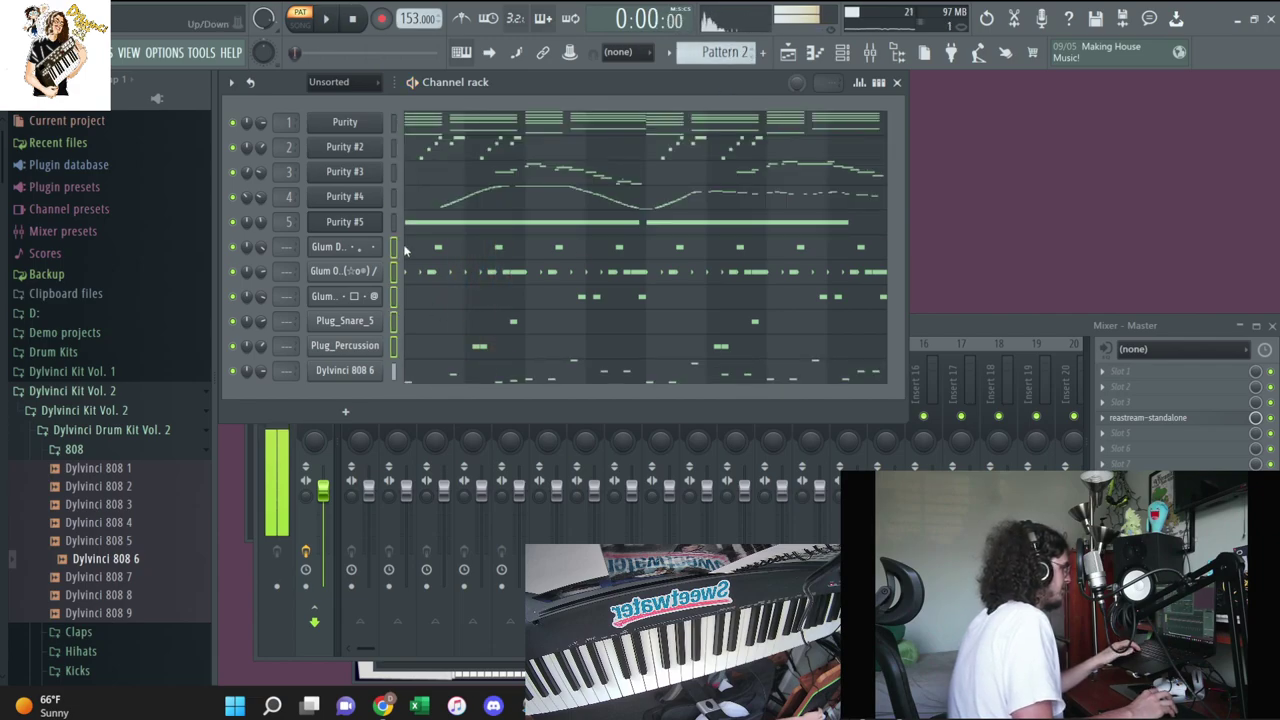
pyautogui.press('F5')
pyautogui.moveTo(611, 266); pyautogui.dragTo(611, 150)
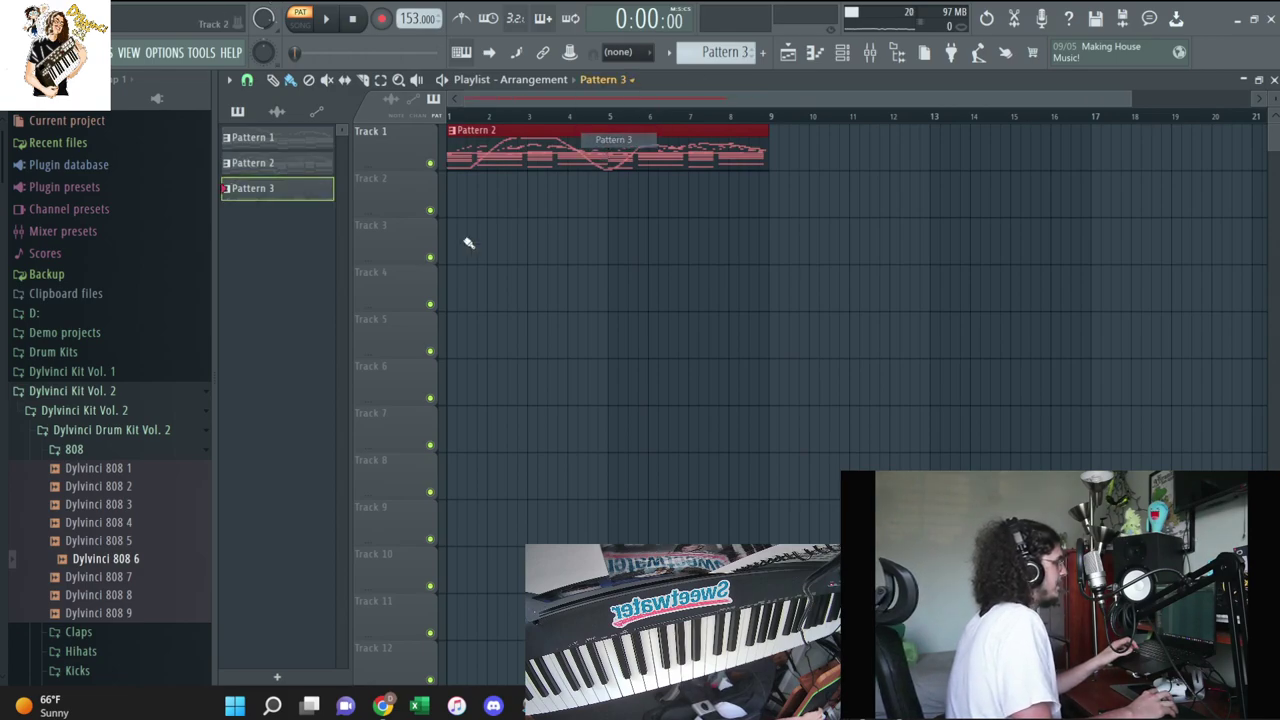
pyautogui.moveTo(468, 243); pyautogui.dragTo(549, 195)
# Open and close the pattern transpose box, then start playback
pyautogui.click(842, 57)
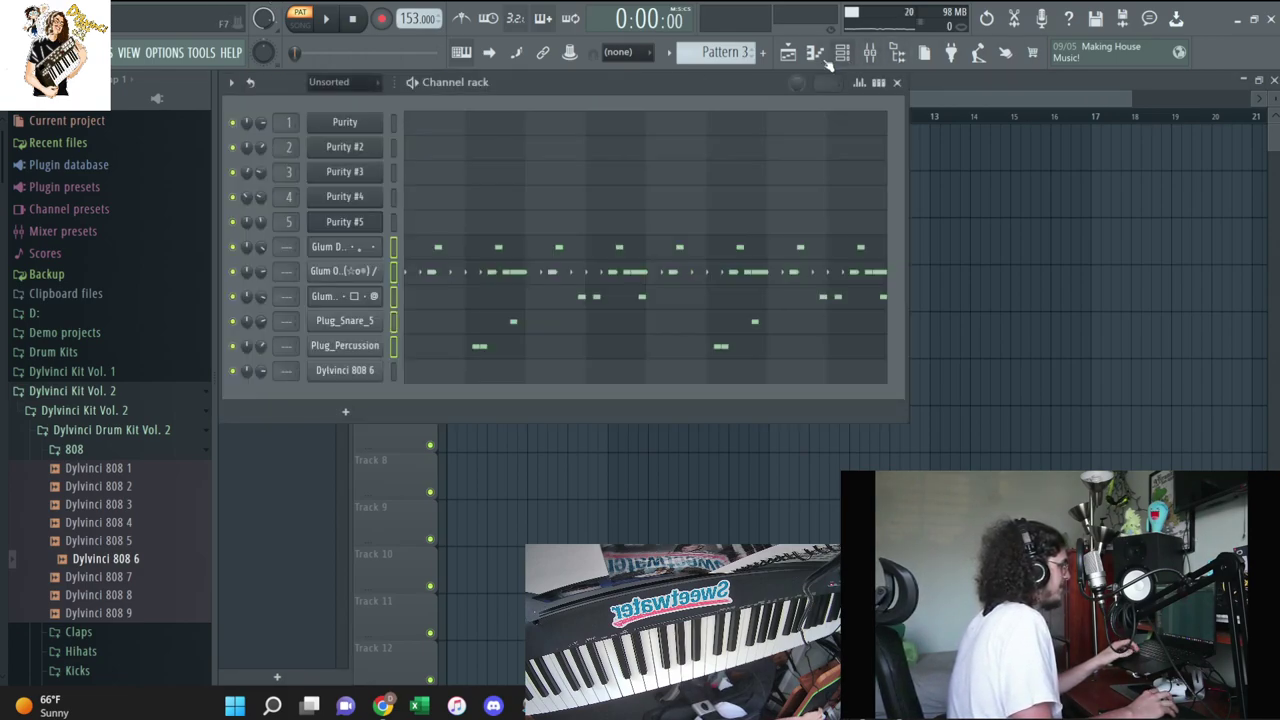
pyautogui.scroll(1, 700, 57)
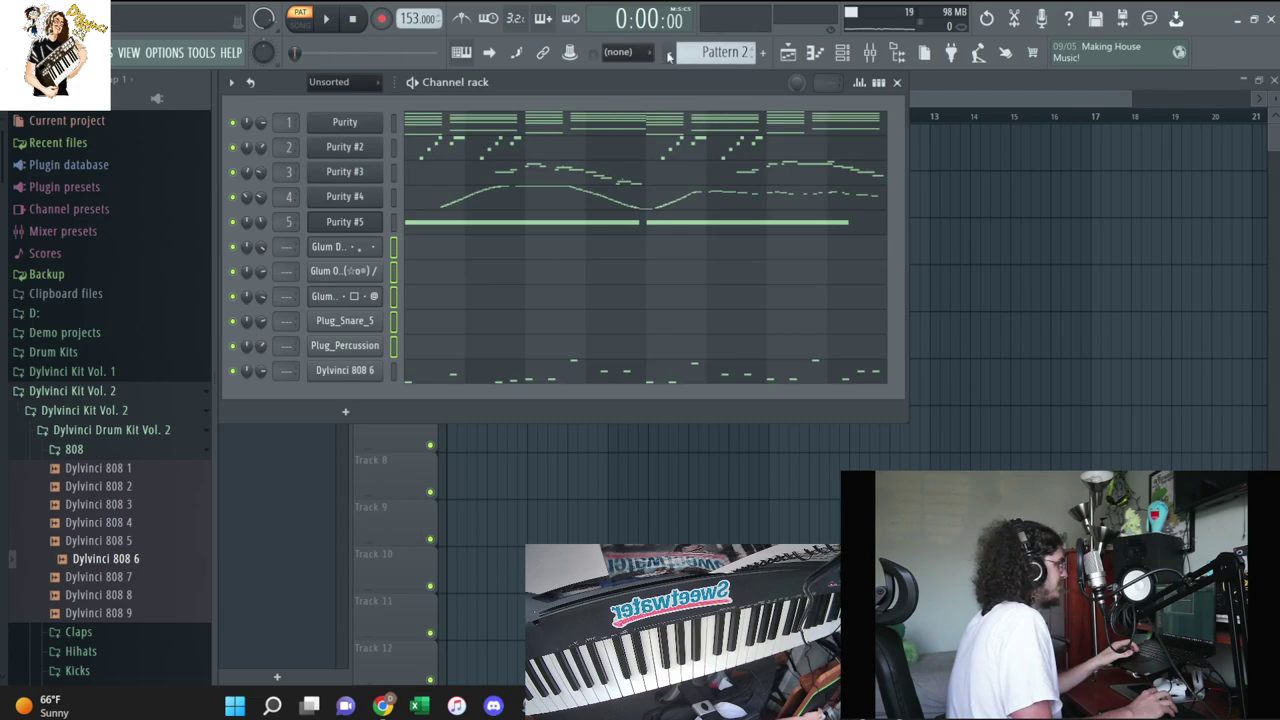
pyautogui.click(669, 52)
pyautogui.click(772, 186)
pyautogui.write('+1')
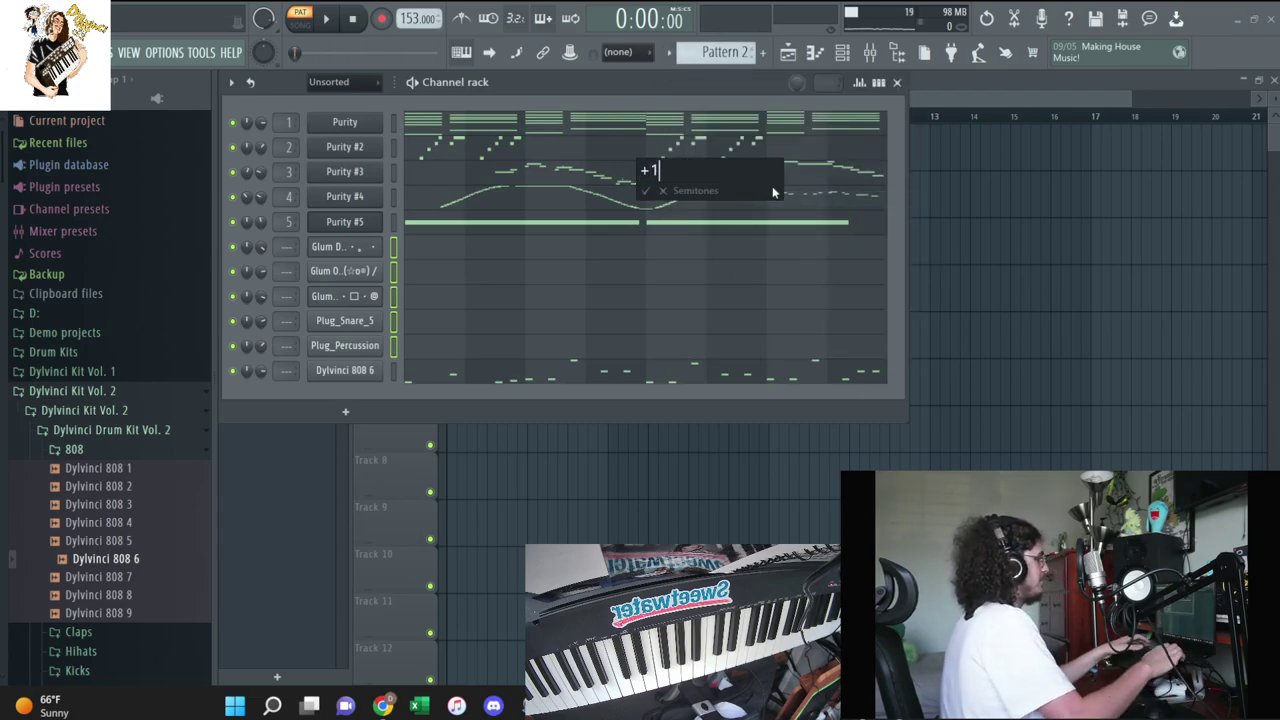
pyautogui.press('Return')
pyautogui.press('space')
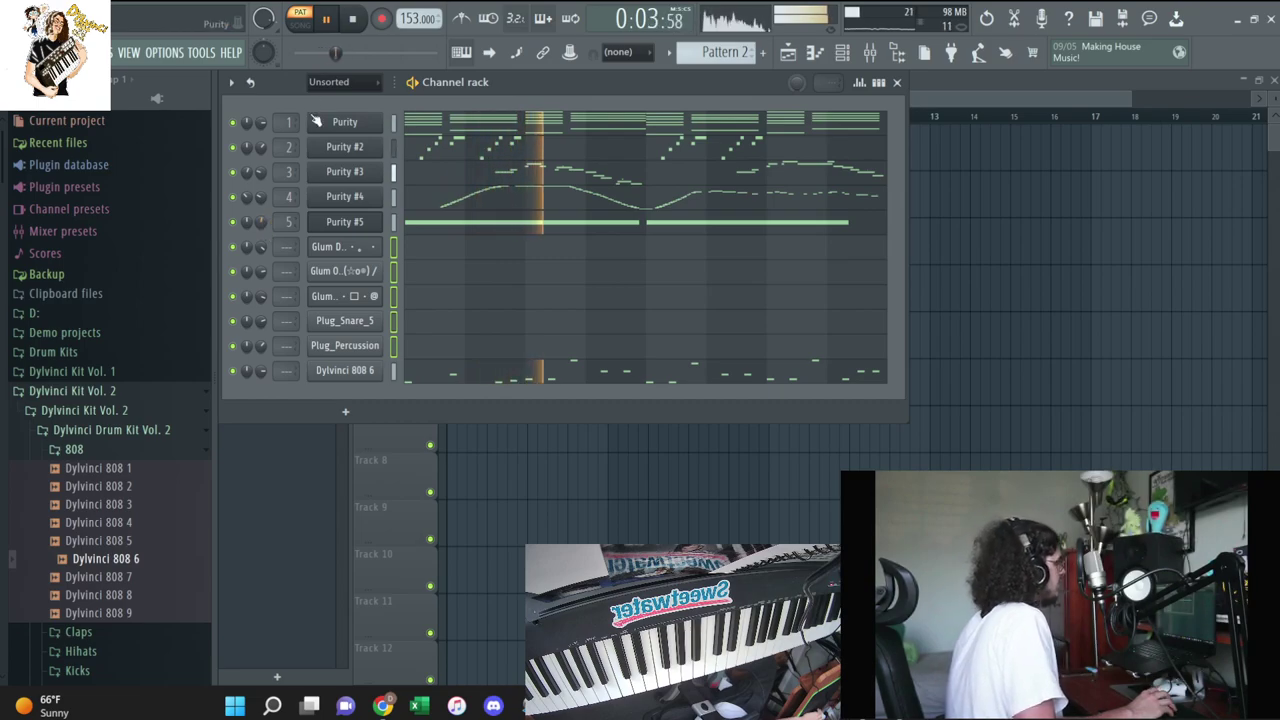
# Load the D-50 from Recent files, choose a different preset, and open its piano roll
pyautogui.click(52, 142)
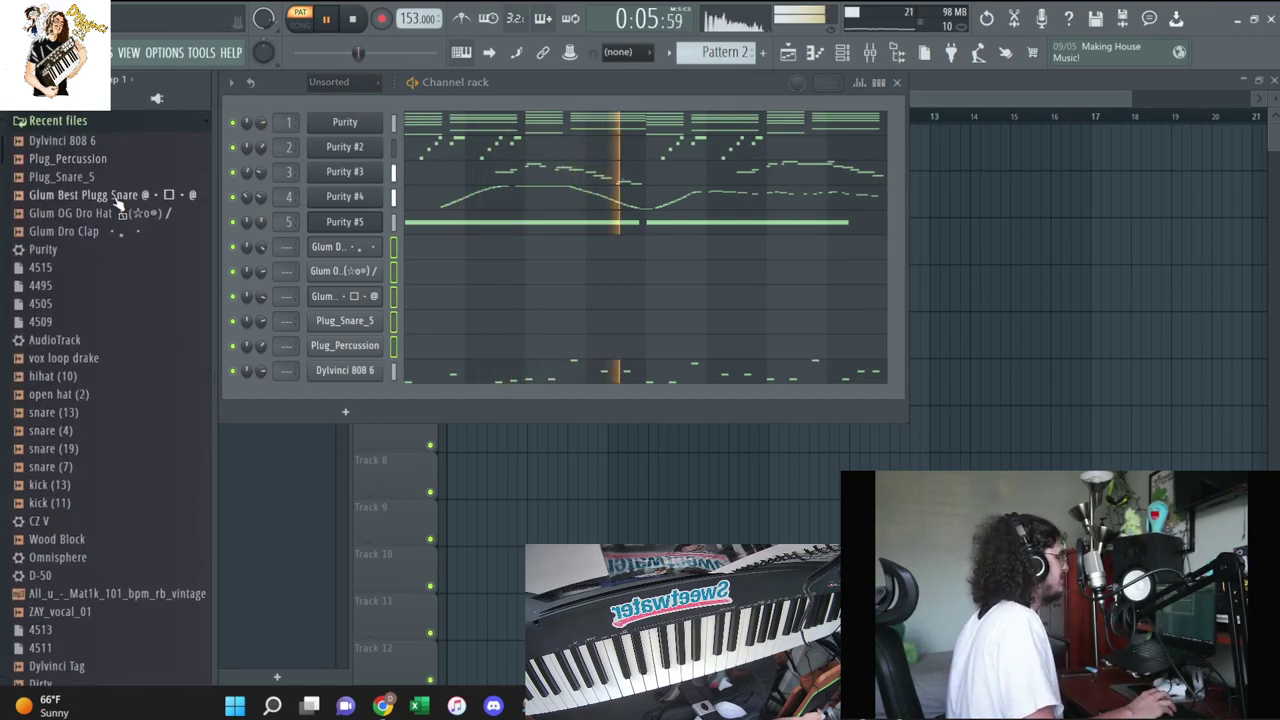
pyautogui.scroll(-3, 22, 315)
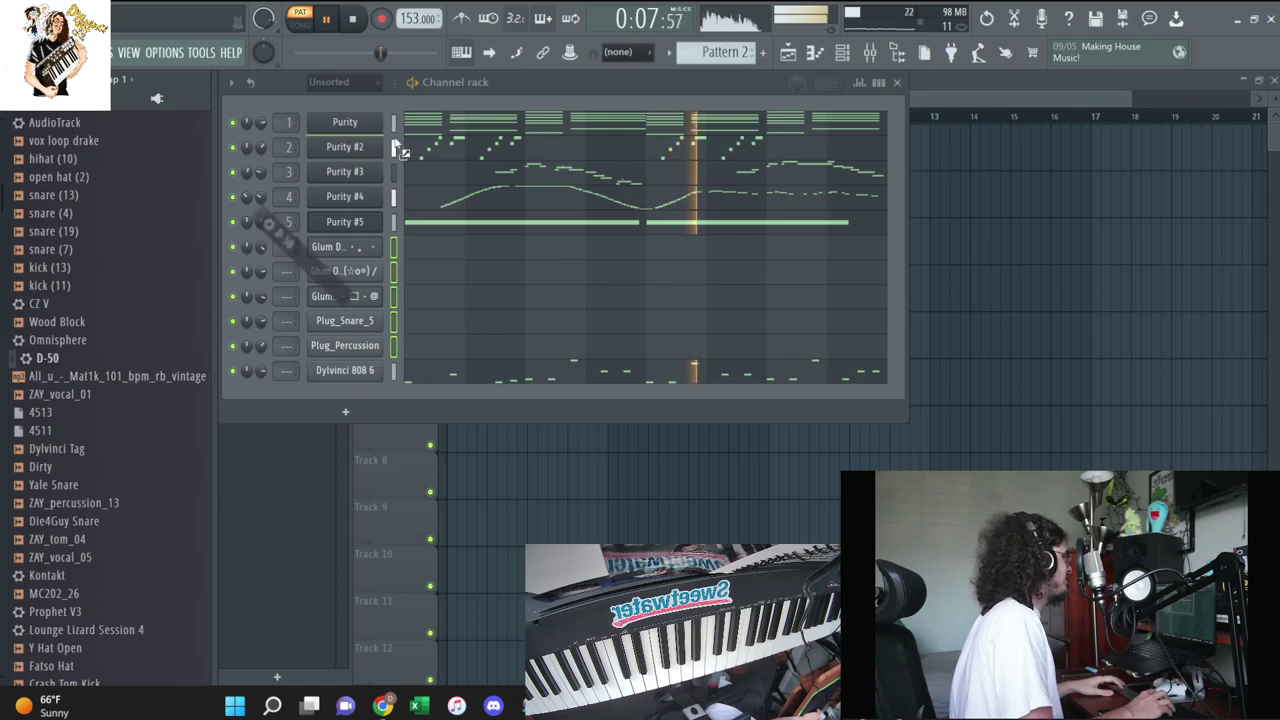
pyautogui.moveTo(395, 147); pyautogui.dragTo(360, 123)
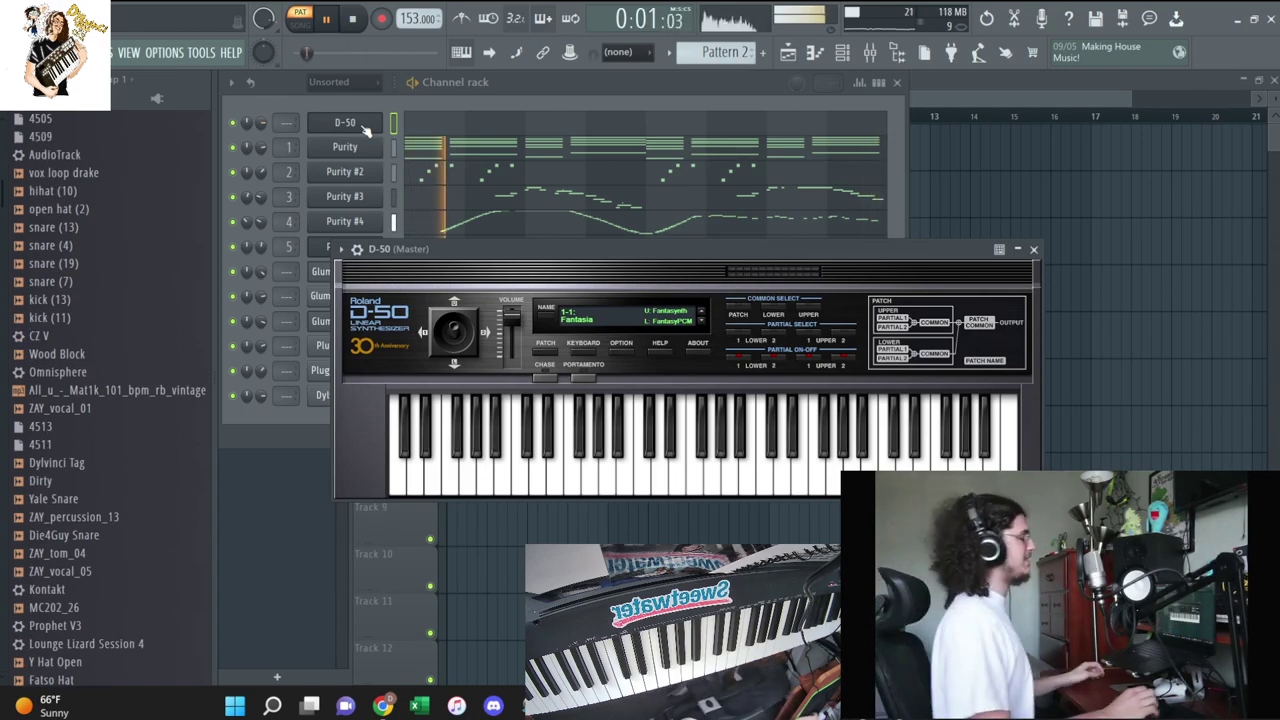
pyautogui.click(595, 318)
pyautogui.moveTo(588, 336)
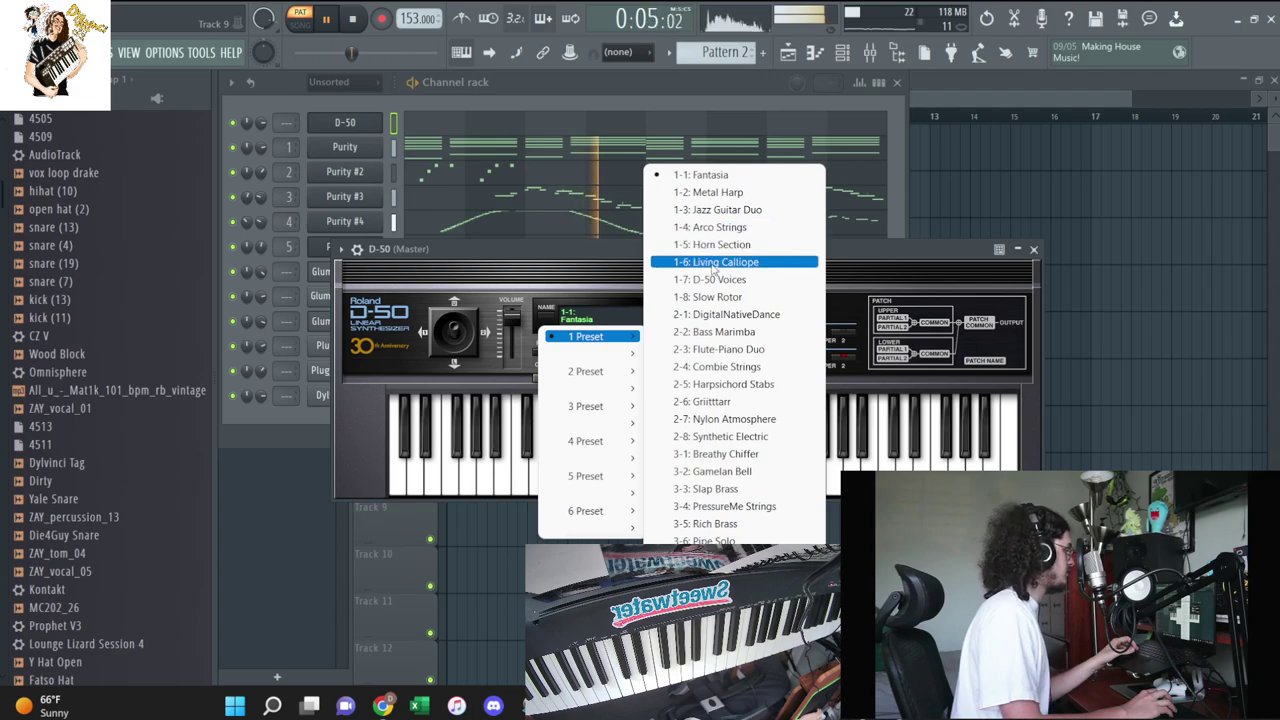
pyautogui.click(714, 193)
pyautogui.click(396, 147)
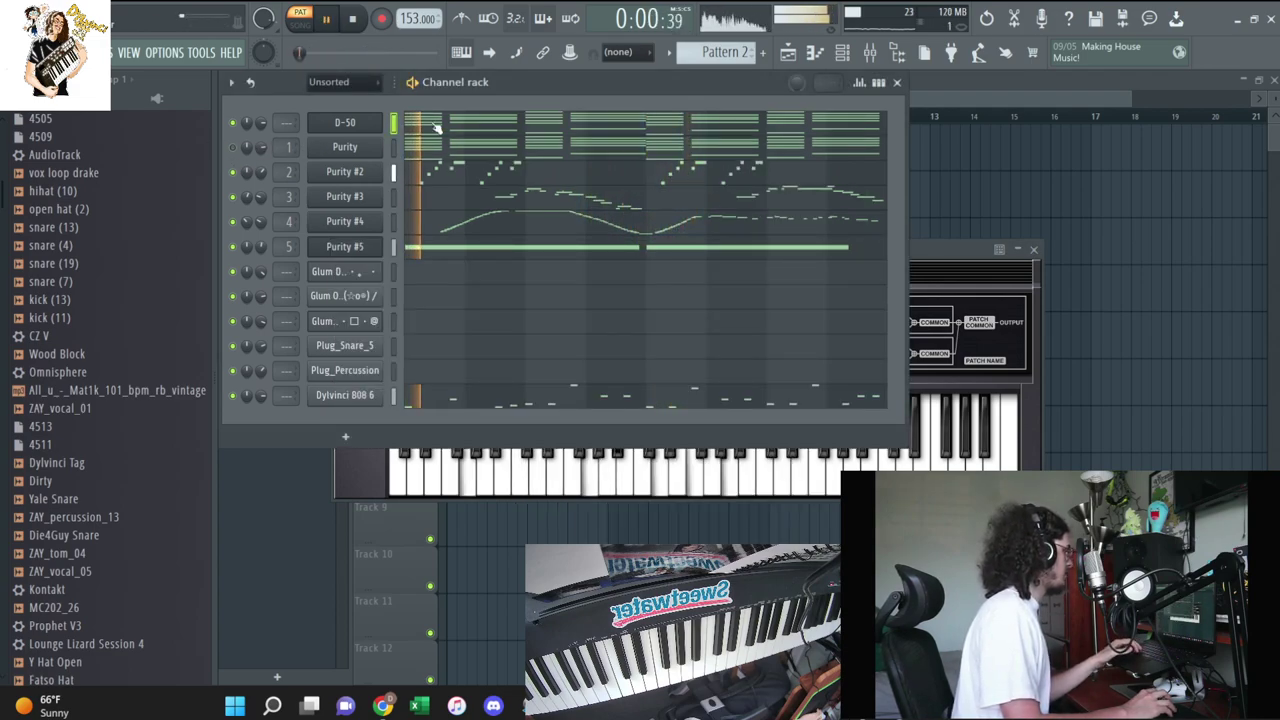
pyautogui.click(436, 128)
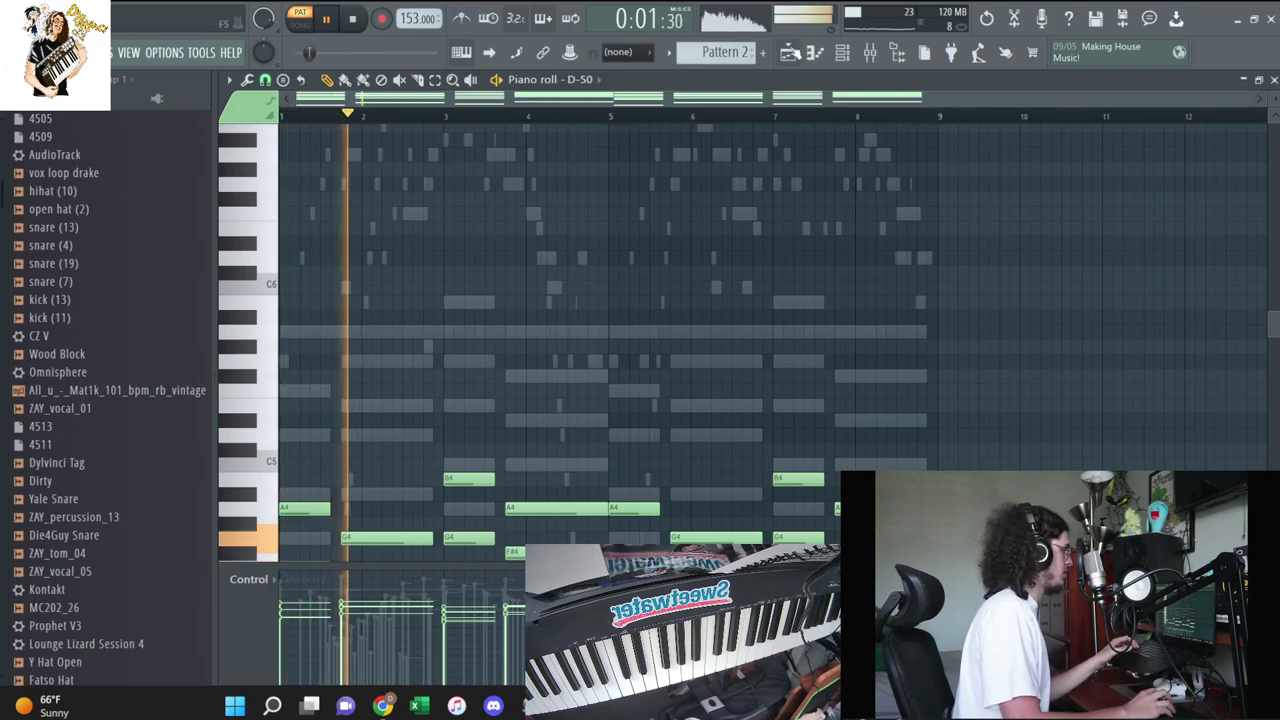
# Duplicate both pattern clips into bars 9–17 and play the arrangement in Song mode
pyautogui.press('F6')
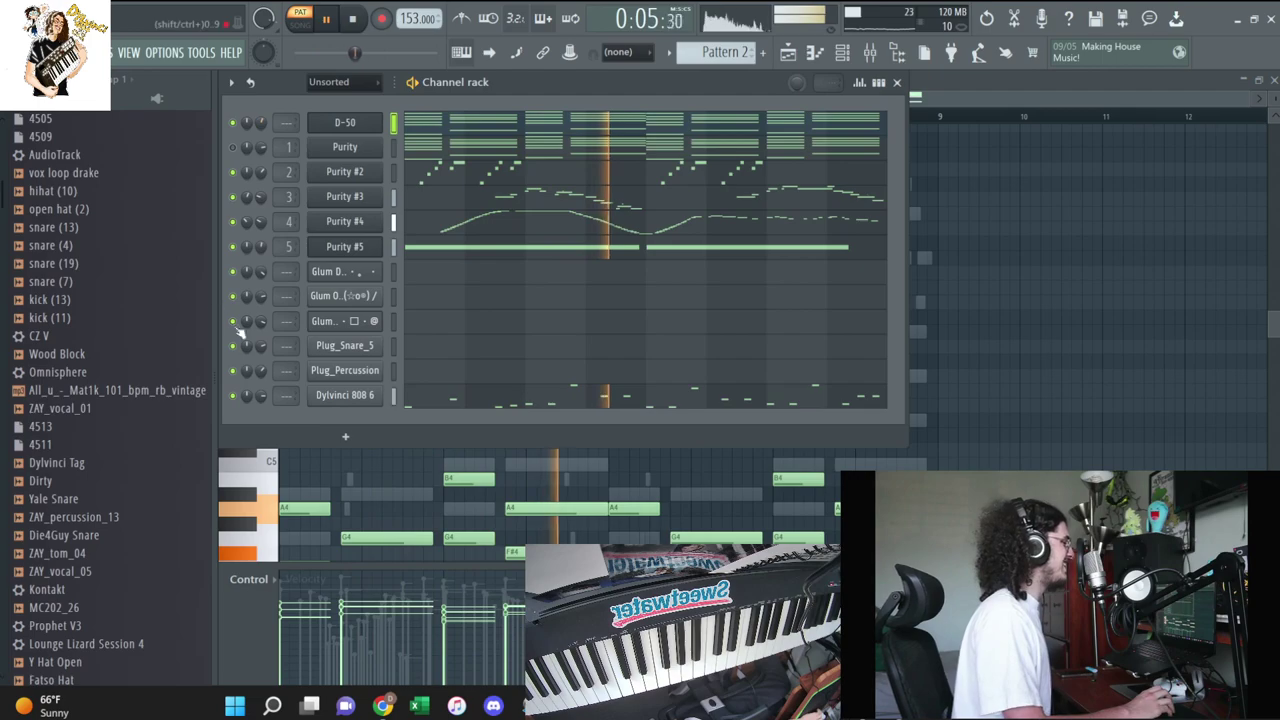
pyautogui.click(174, 352)
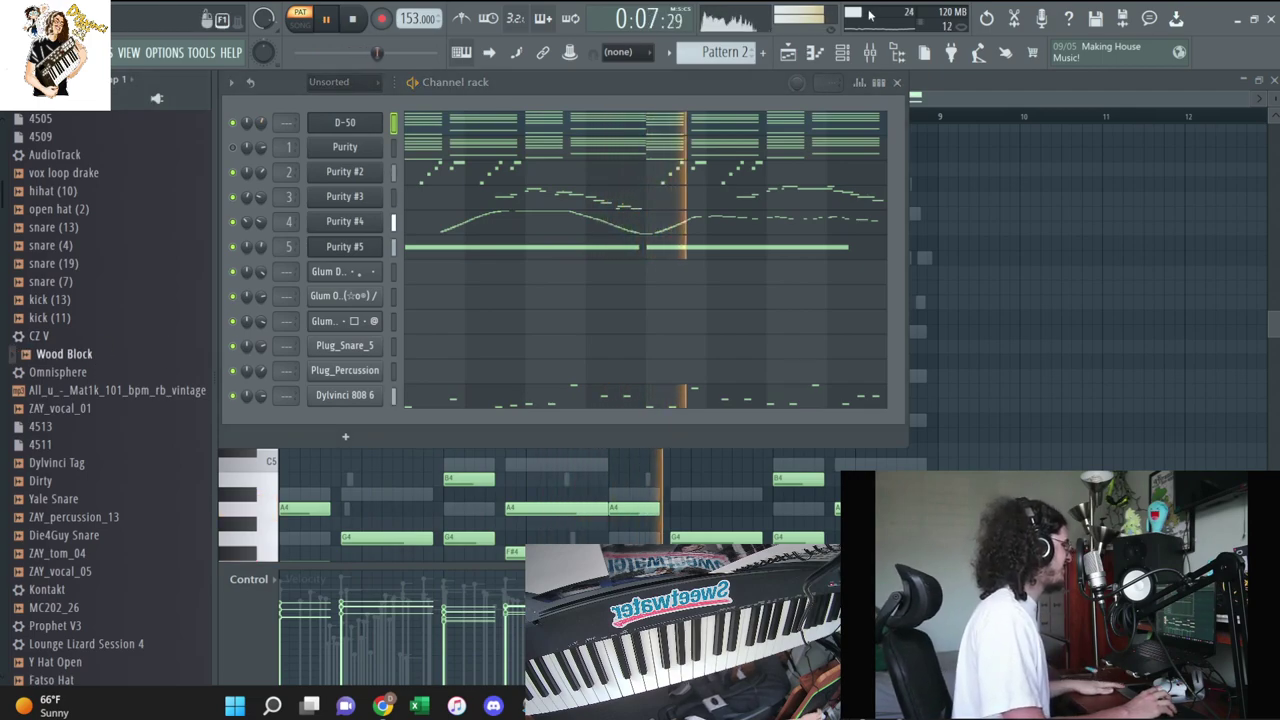
pyautogui.press('F5')
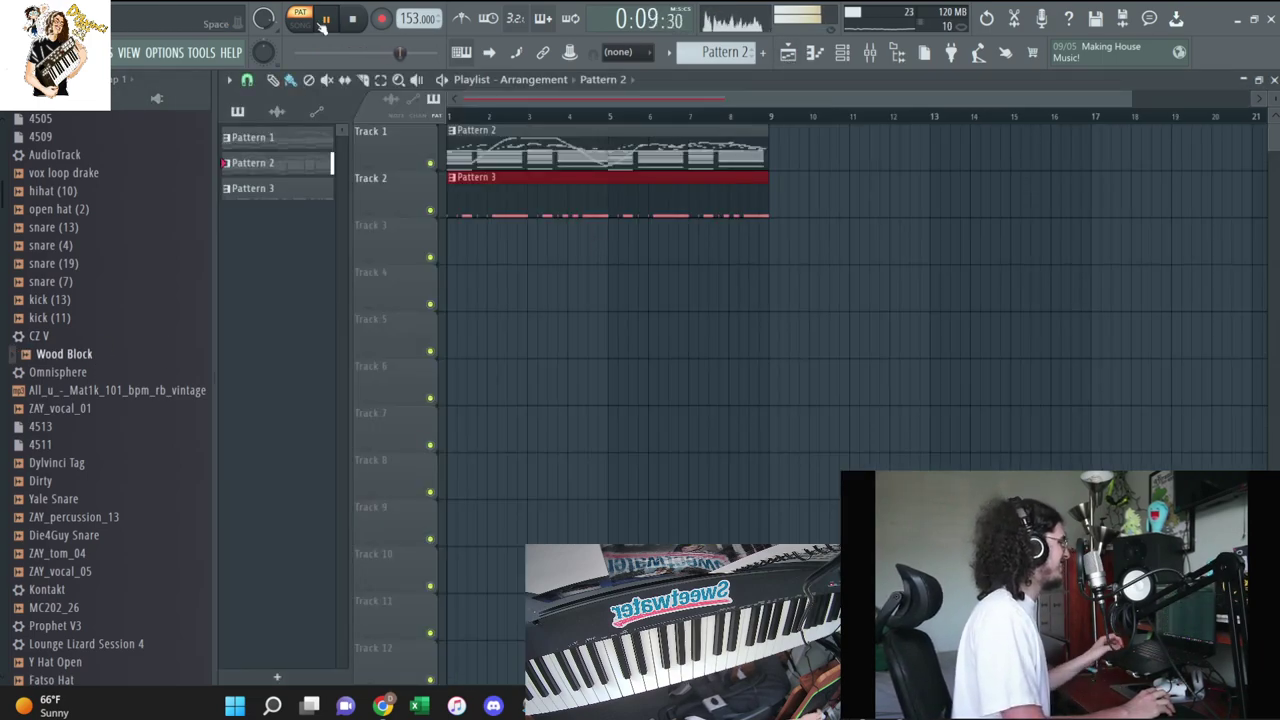
pyautogui.moveTo(860, 300); pyautogui.dragTo(536, 106)
pyautogui.hotkey('ctrl', 'b')
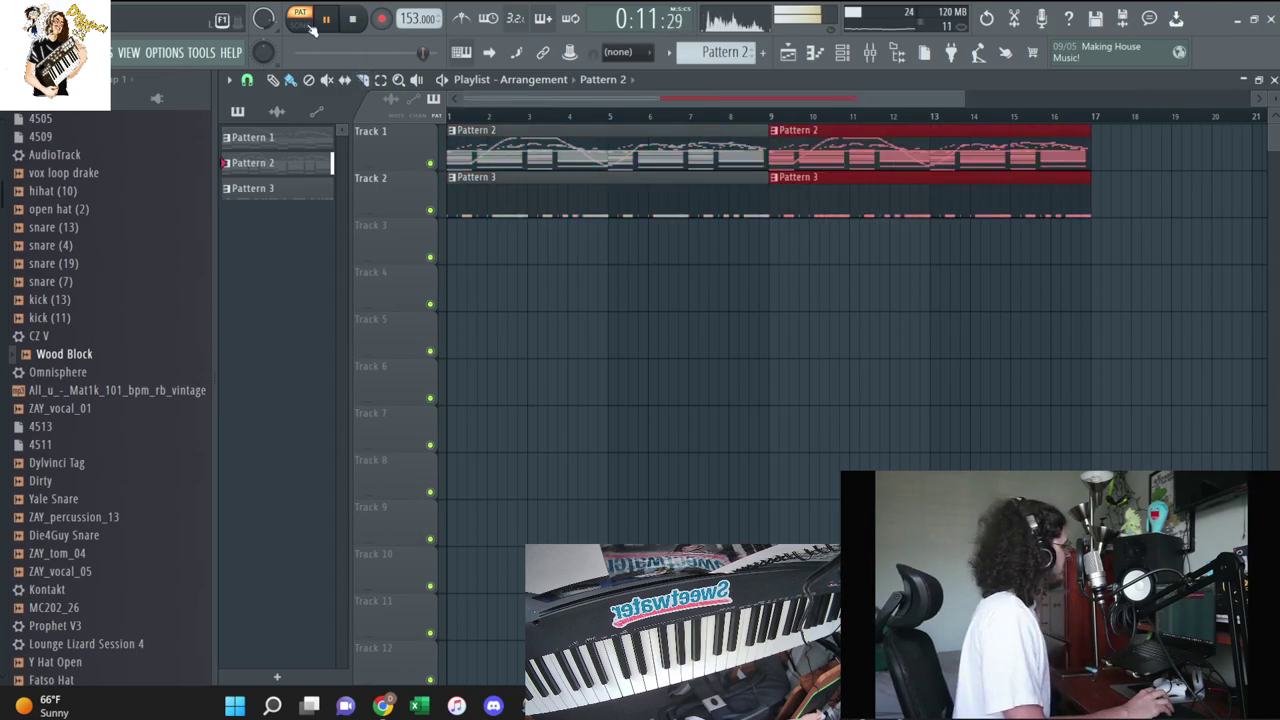
pyautogui.click(308, 24)
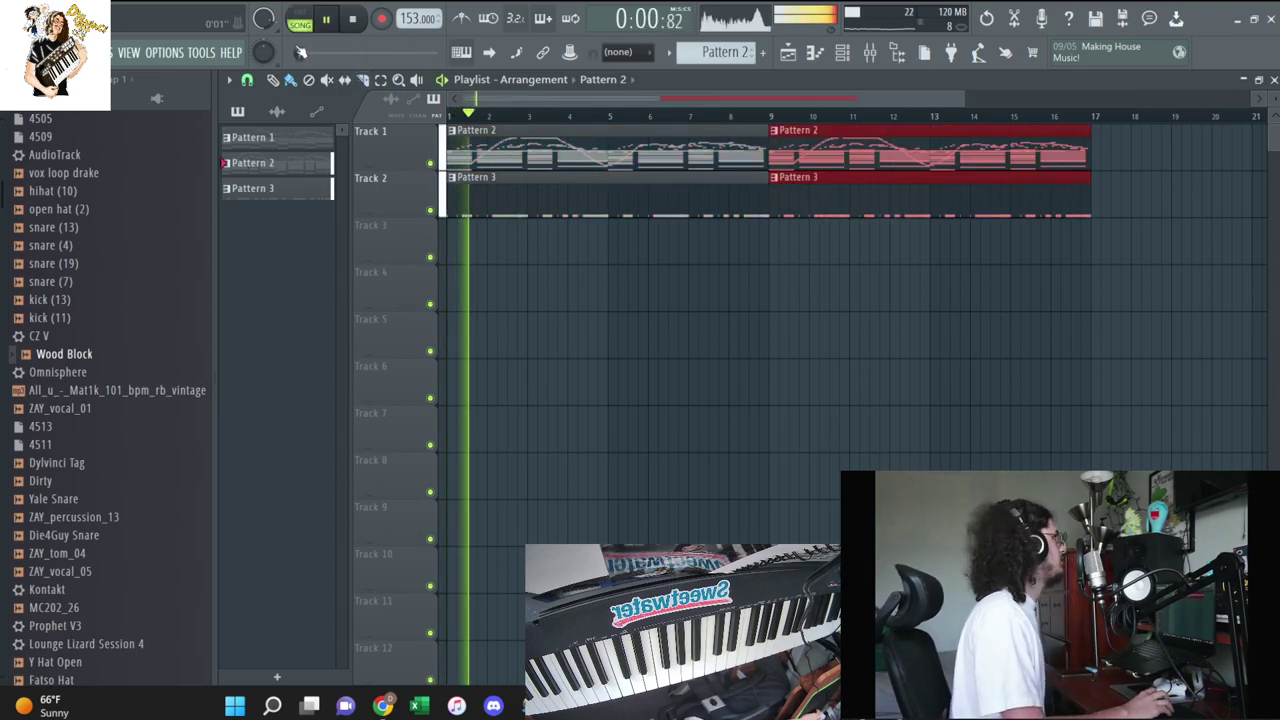
pyautogui.click(842, 52)
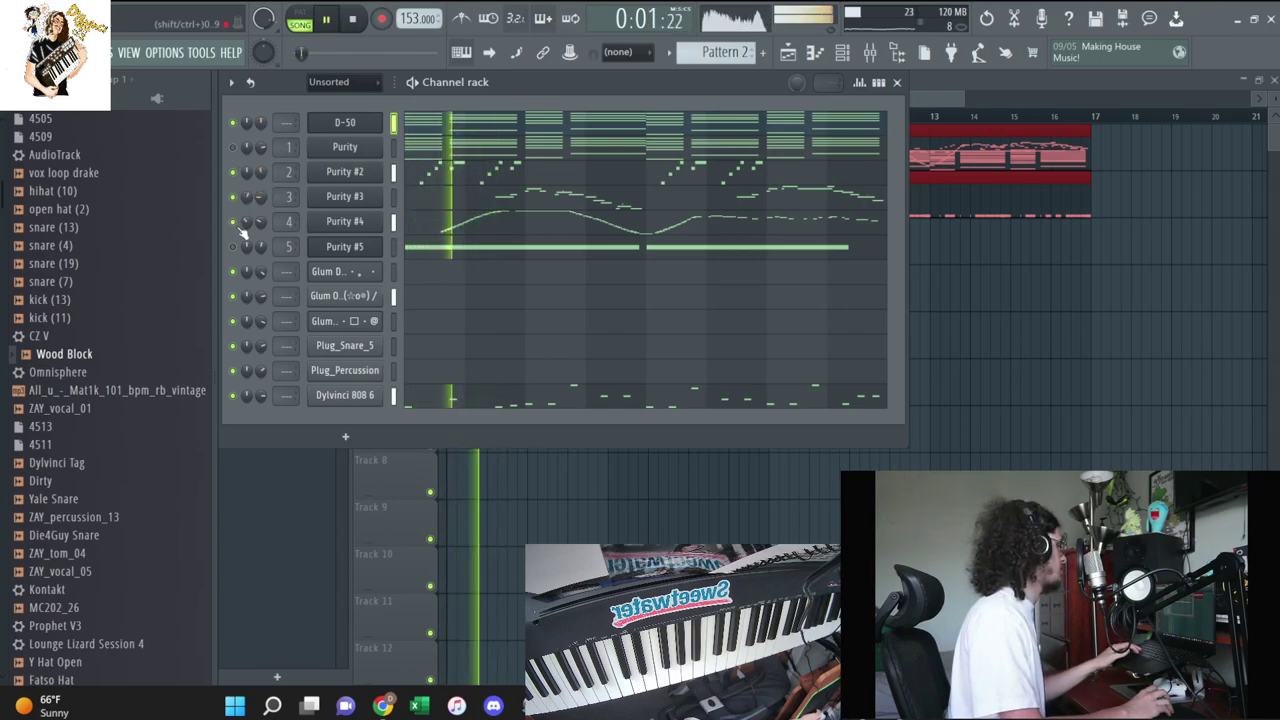
# Unmute Purity #4, check Purity's piano roll, then mute the main Purity channel
pyautogui.click(259, 224)
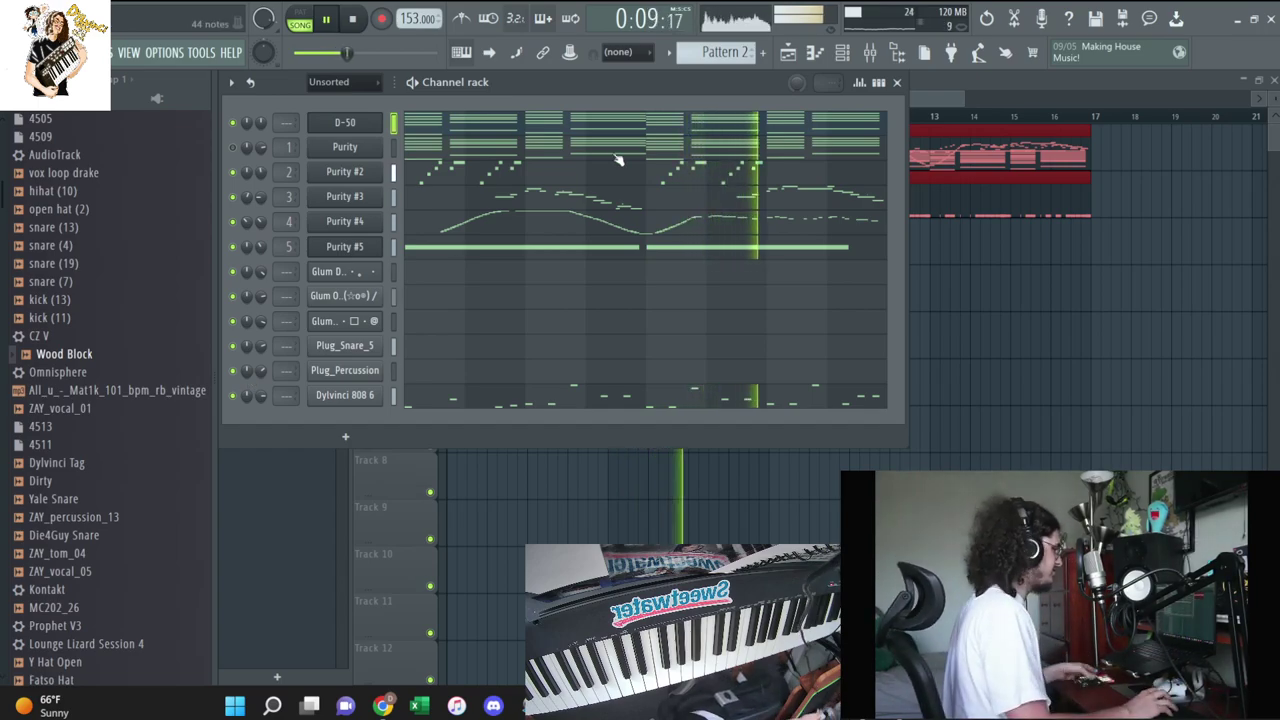
pyautogui.click(672, 55)
pyautogui.click(760, 195)
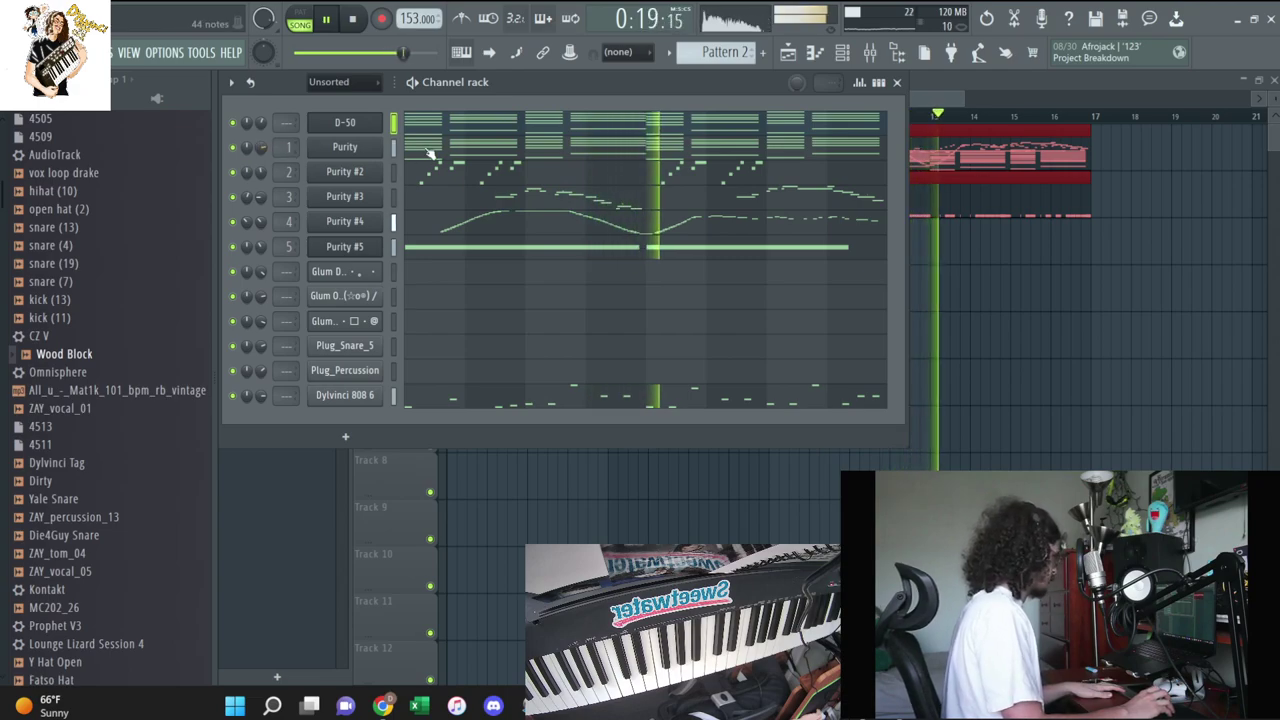
pyautogui.click(460, 148)
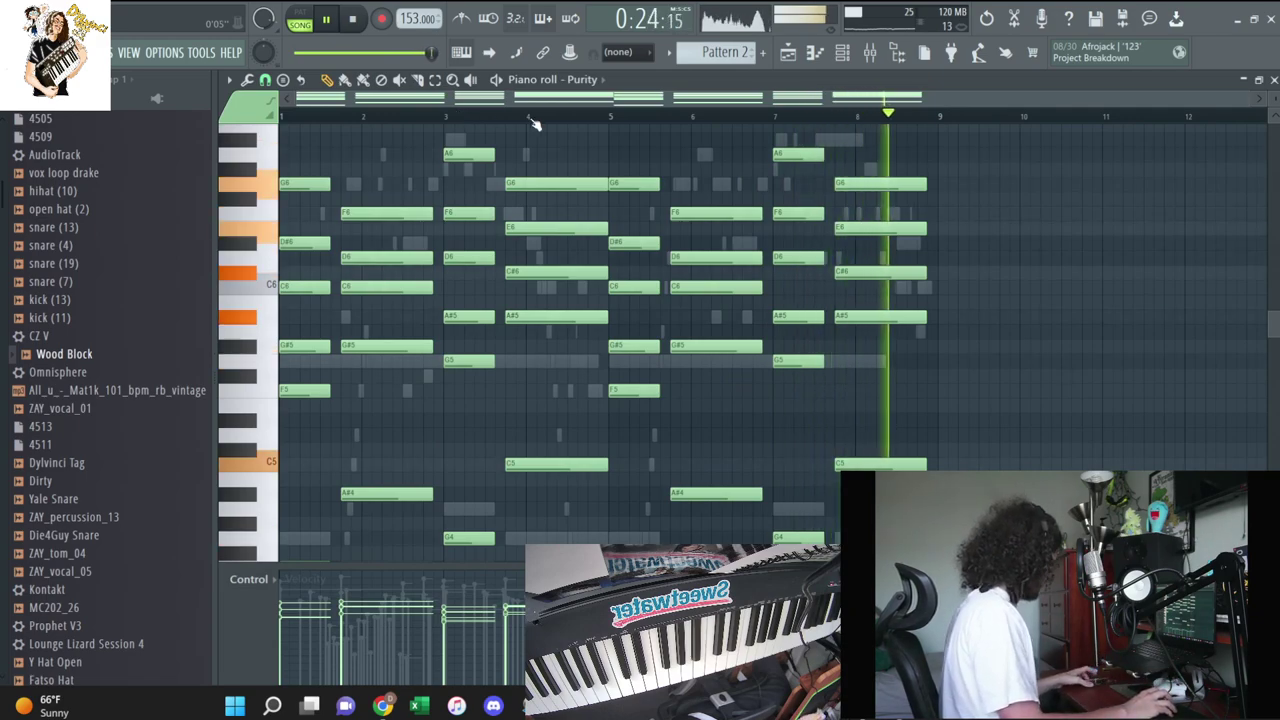
pyautogui.press('F6')
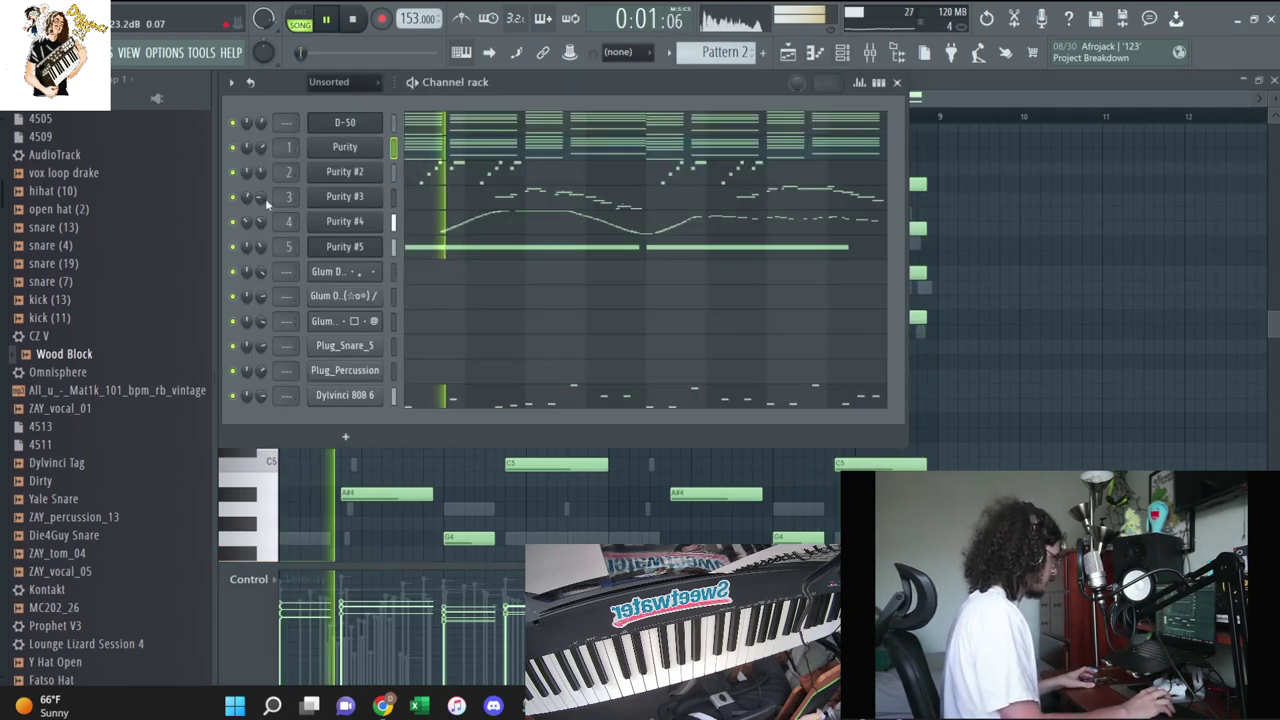
pyautogui.click(233, 148)
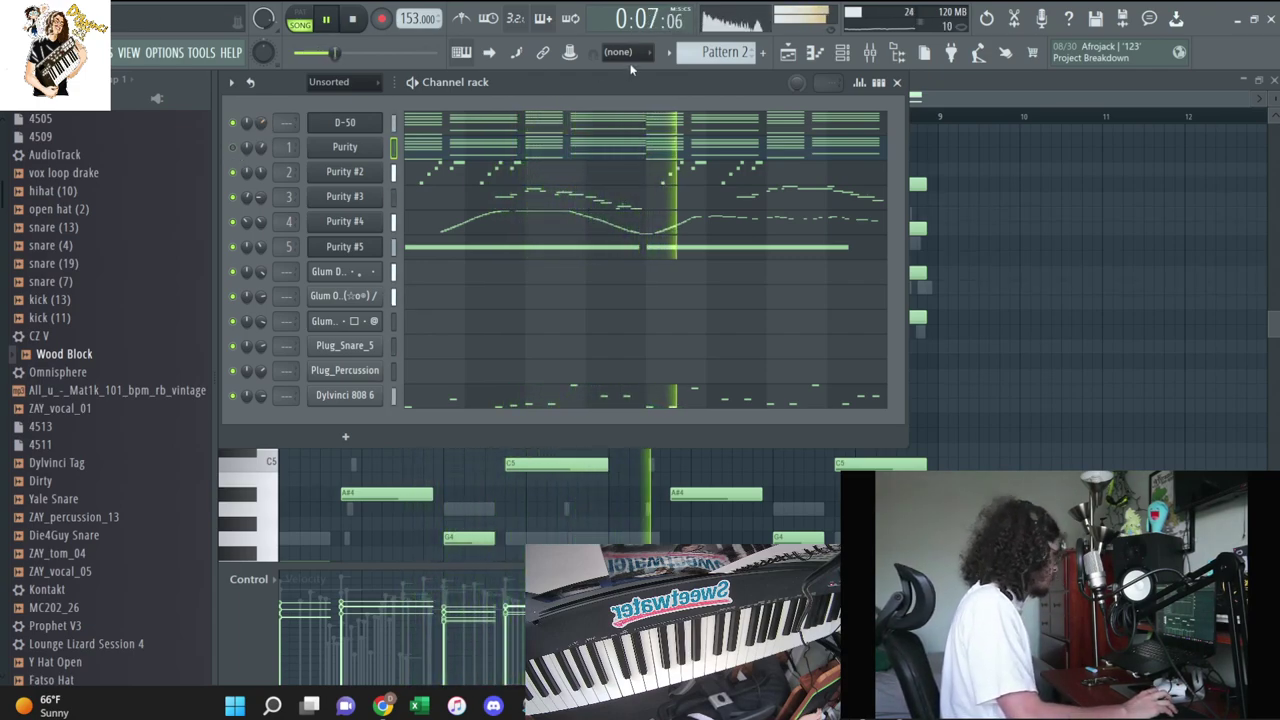
# Swap the Dylvinci 808 6 channel's sample for Butterfly 808
pyautogui.scroll(5, 77, 420)
pyautogui.scroll(-10, 77, 420)
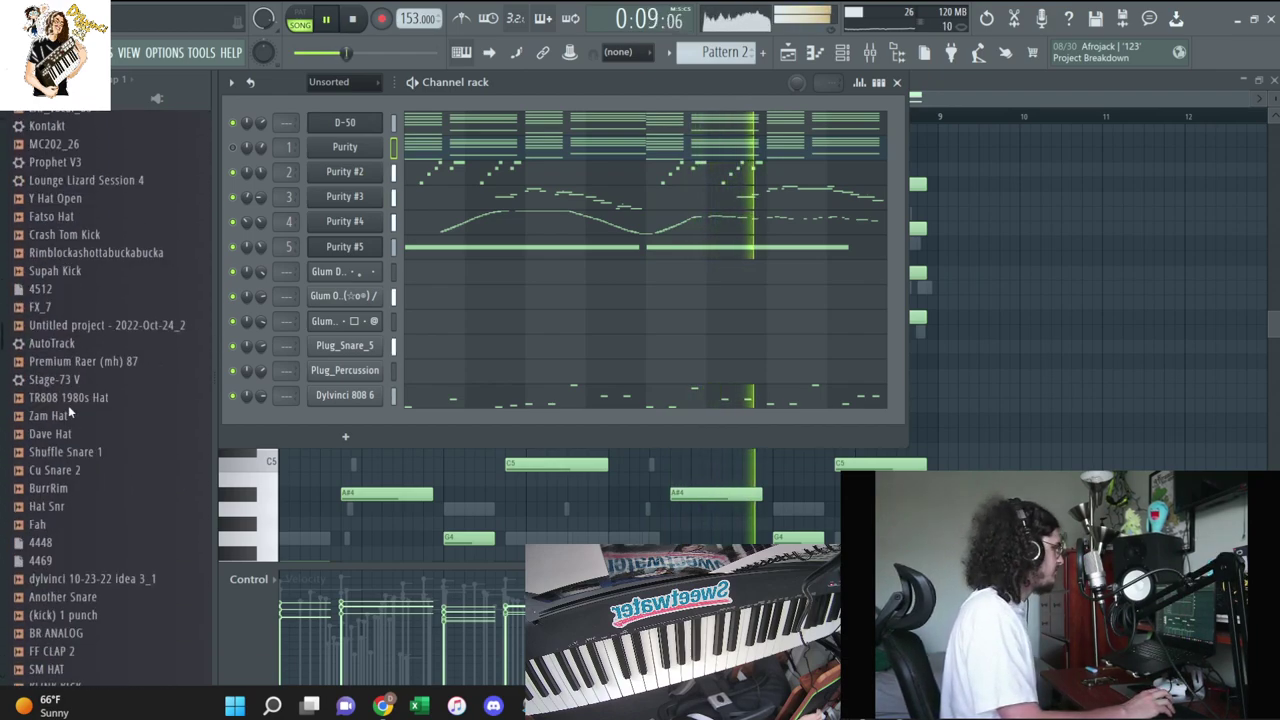
pyautogui.scroll(-10, 90, 400)
pyautogui.scroll(-5, 110, 378)
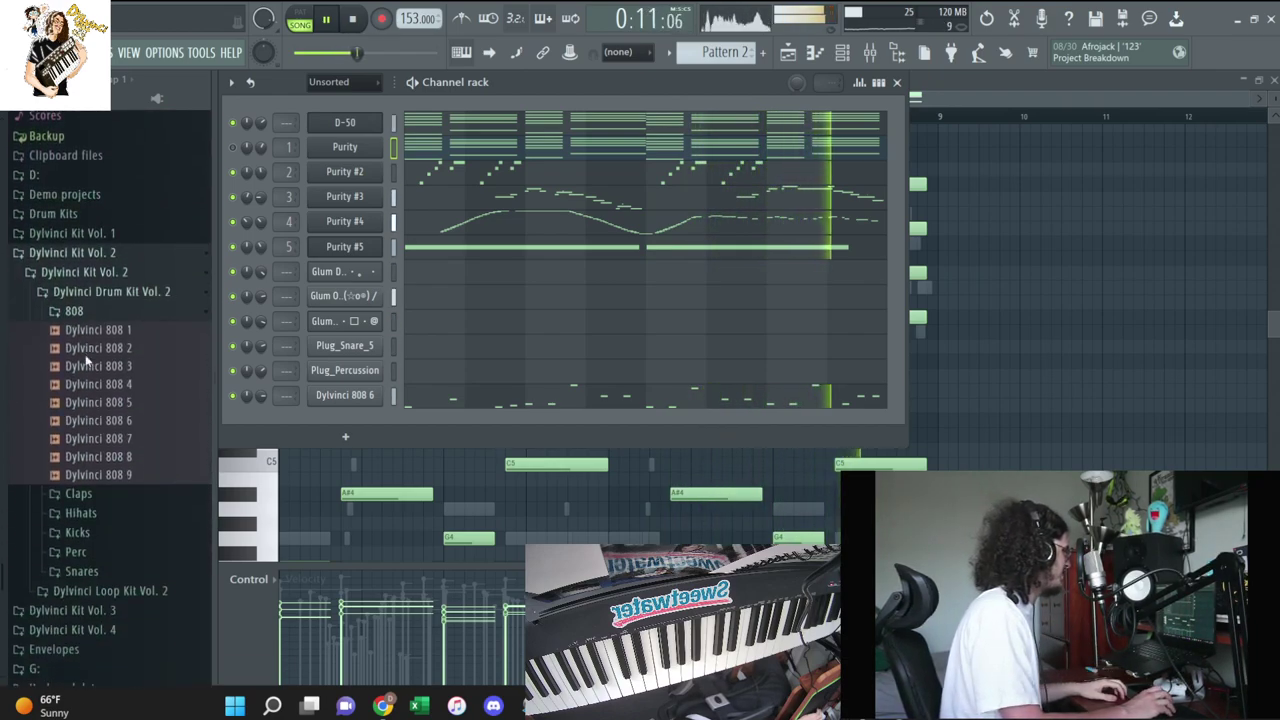
pyautogui.scroll(5, 100, 385)
pyautogui.press('space')
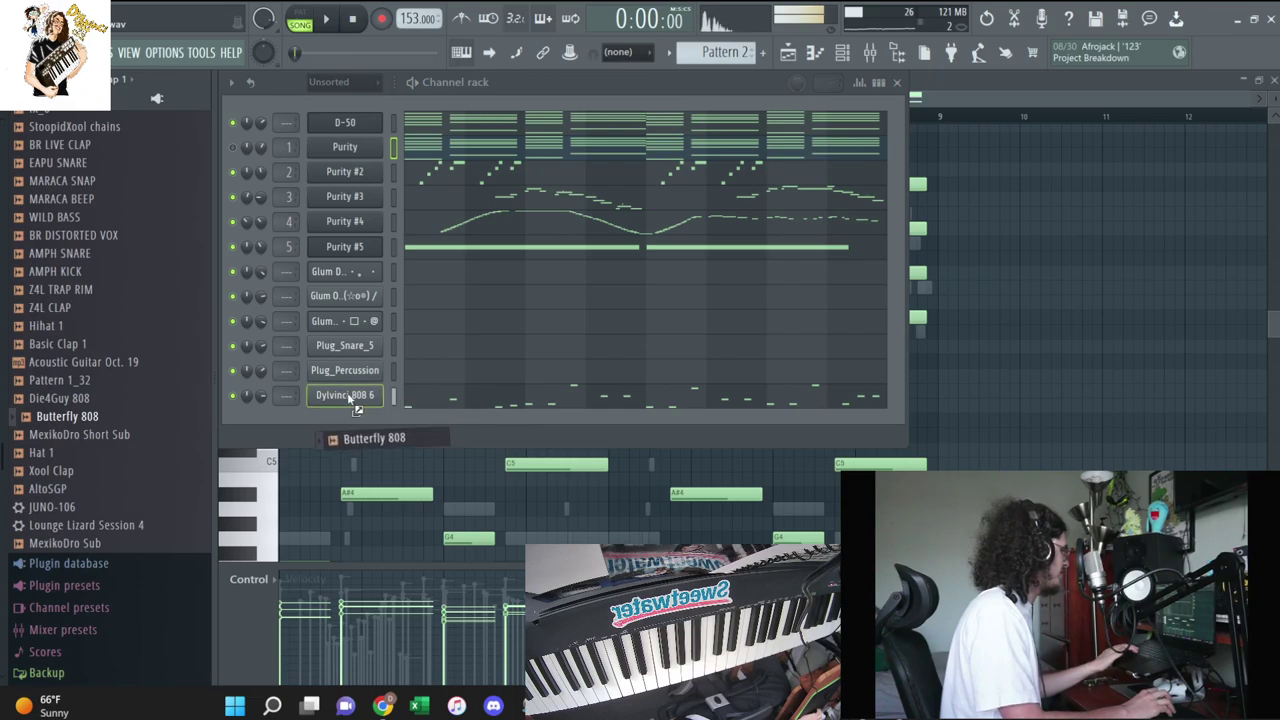
pyautogui.moveTo(347, 392); pyautogui.dragTo(347, 394)
# Resume playback and replace the Glum D clap channel's sample with Basic Clap 1
pyautogui.press('space')
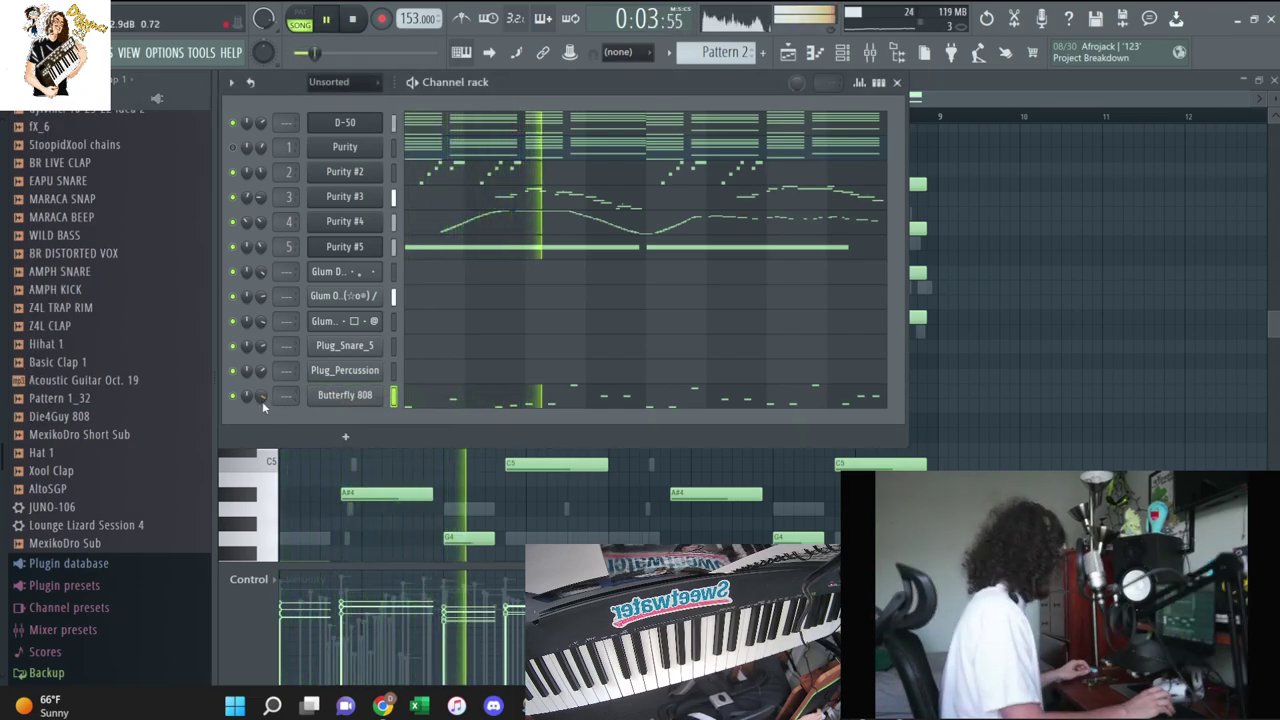
pyautogui.scroll(-5, 100, 330)
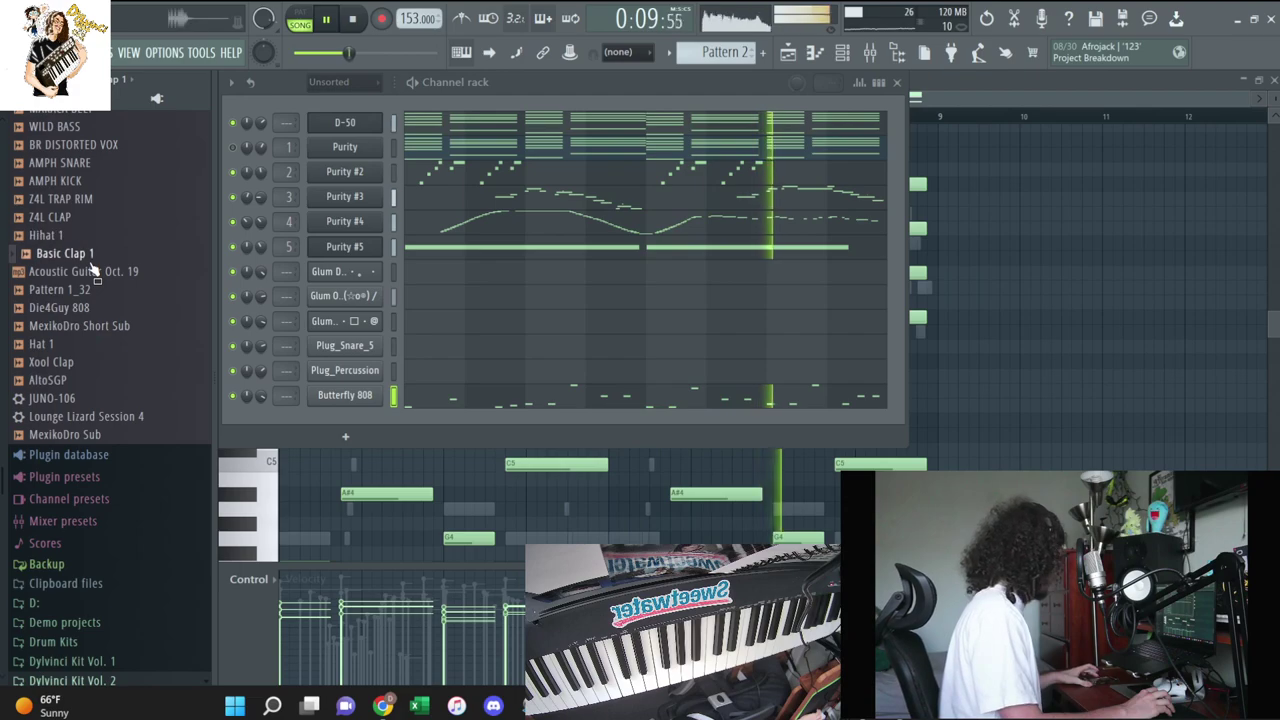
pyautogui.moveTo(137, 270); pyautogui.dragTo(344, 272)
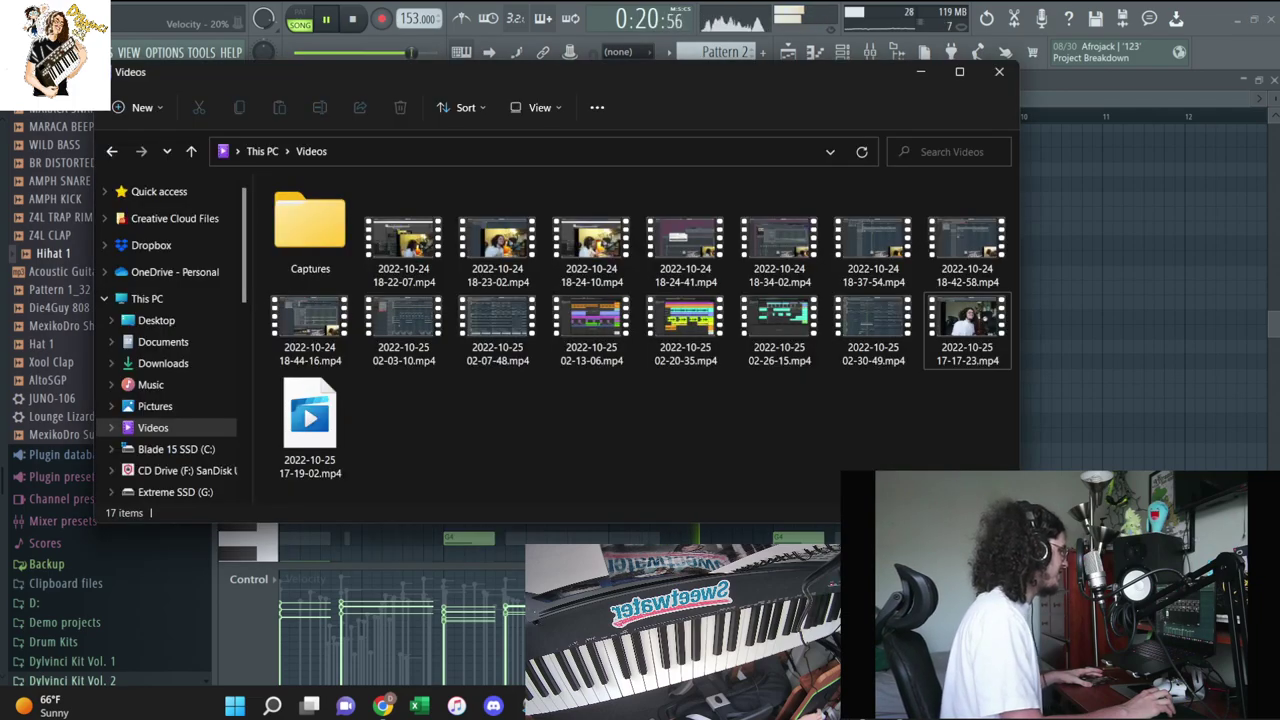
pyautogui.hotkey('alt', 'F4')
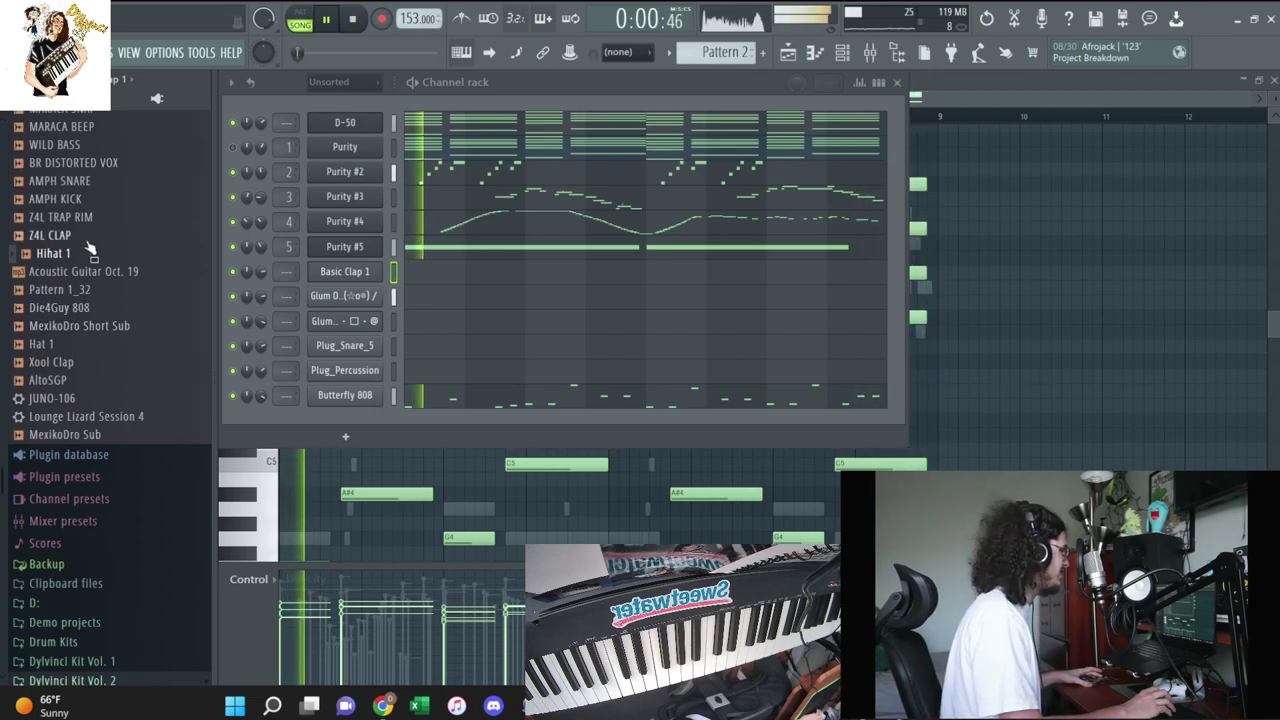
pyautogui.scroll(5, 112, 312)
pyautogui.scroll(5, 112, 312)
pyautogui.click(118, 398)
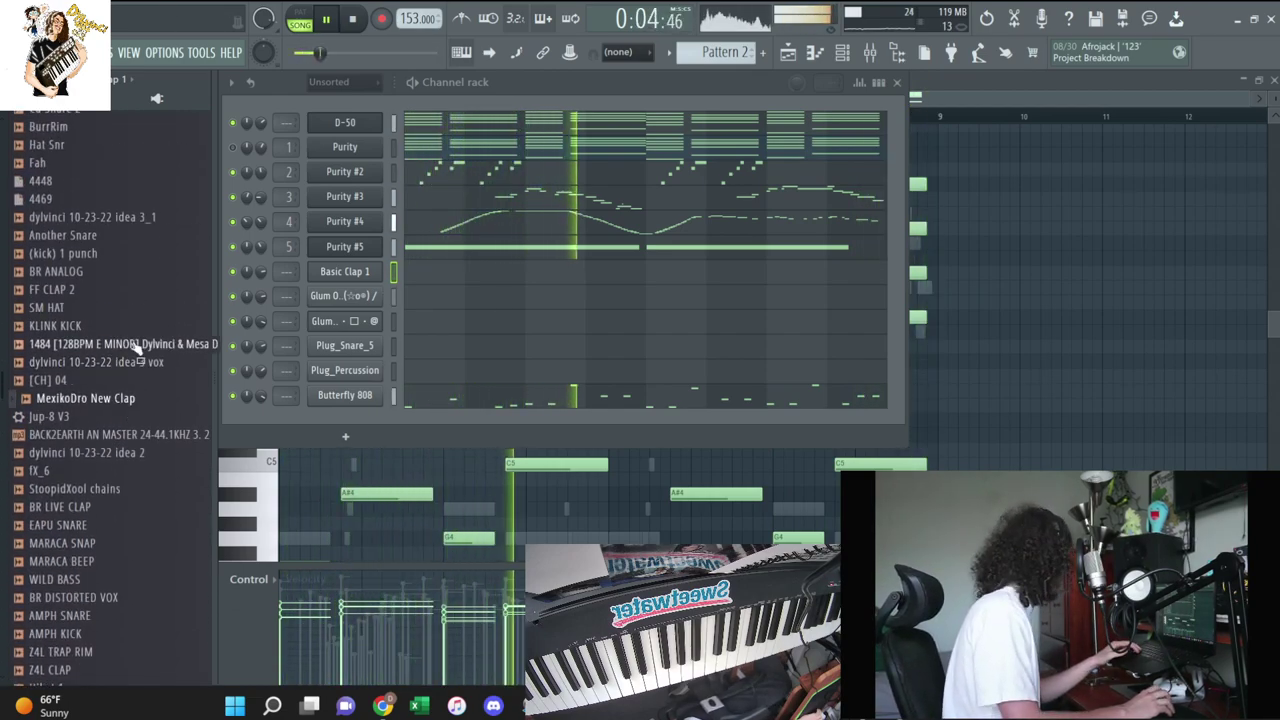
pyautogui.scroll(5, 135, 350)
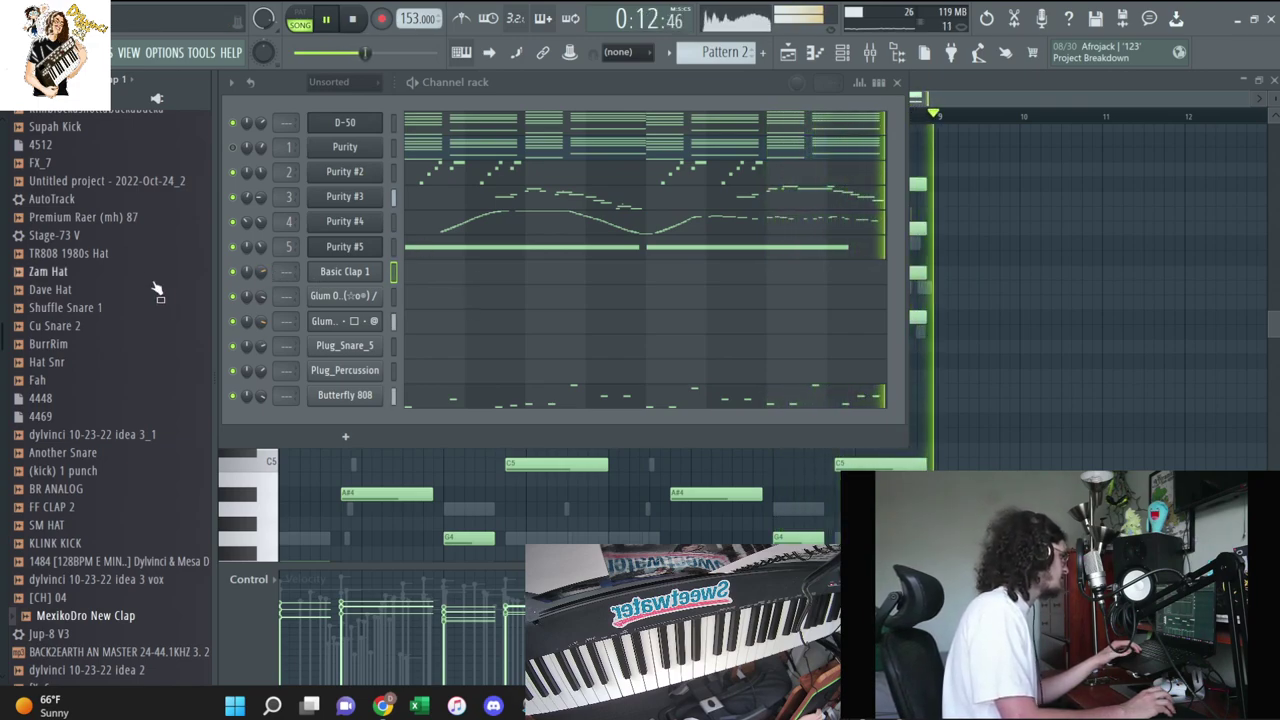
pyautogui.scroll(10, 100, 330)
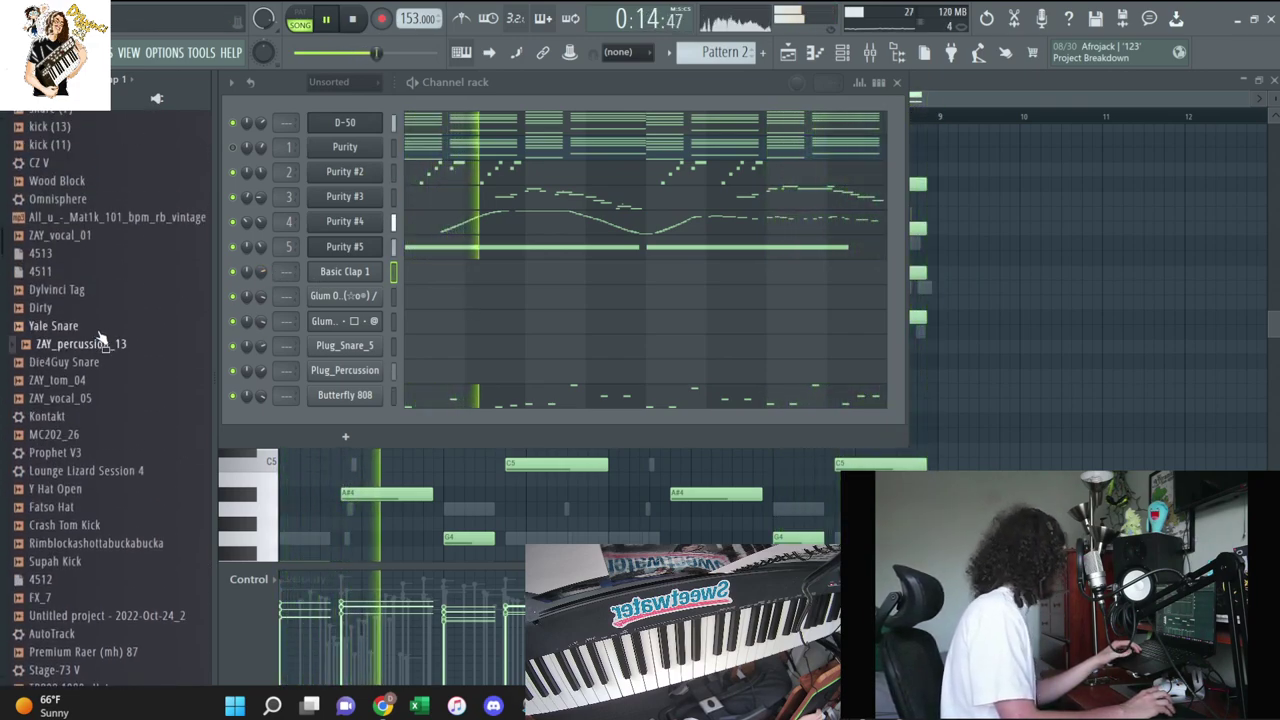
# Add ZAY_percussion_13 as a new channel with a hit on C5, then drag in ZAY_tom_04
pyautogui.moveTo(104, 351)
pyautogui.mouseDown()
pyautogui.moveTo(363, 402)
pyautogui.moveTo(352, 422)
pyautogui.mouseUp()
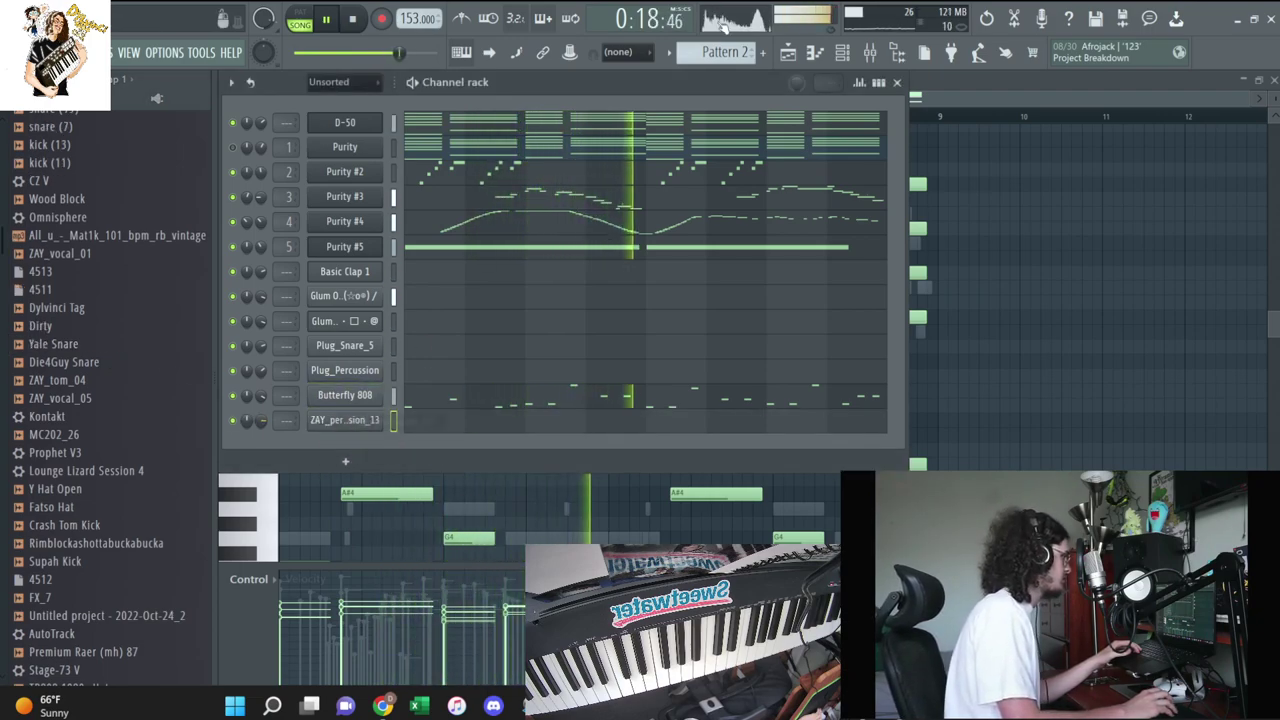
pyautogui.scroll(-1, 725, 52)
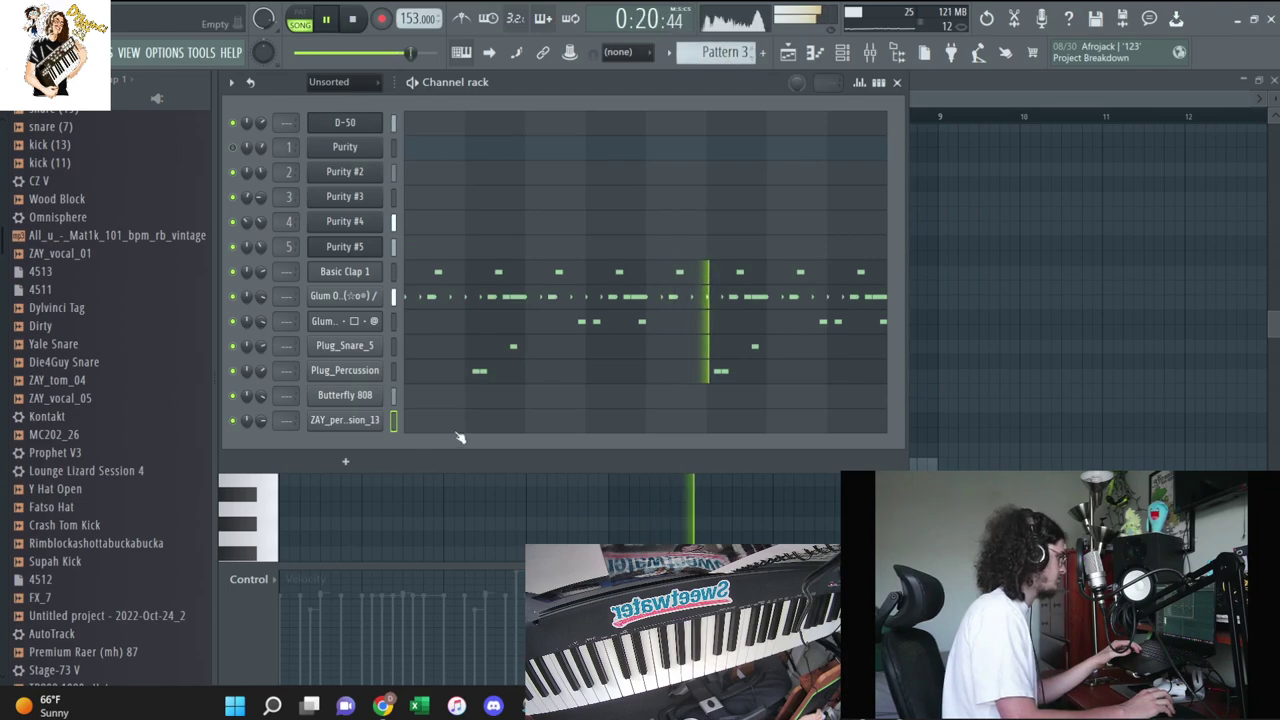
pyautogui.press('F7')
pyautogui.click(338, 466)
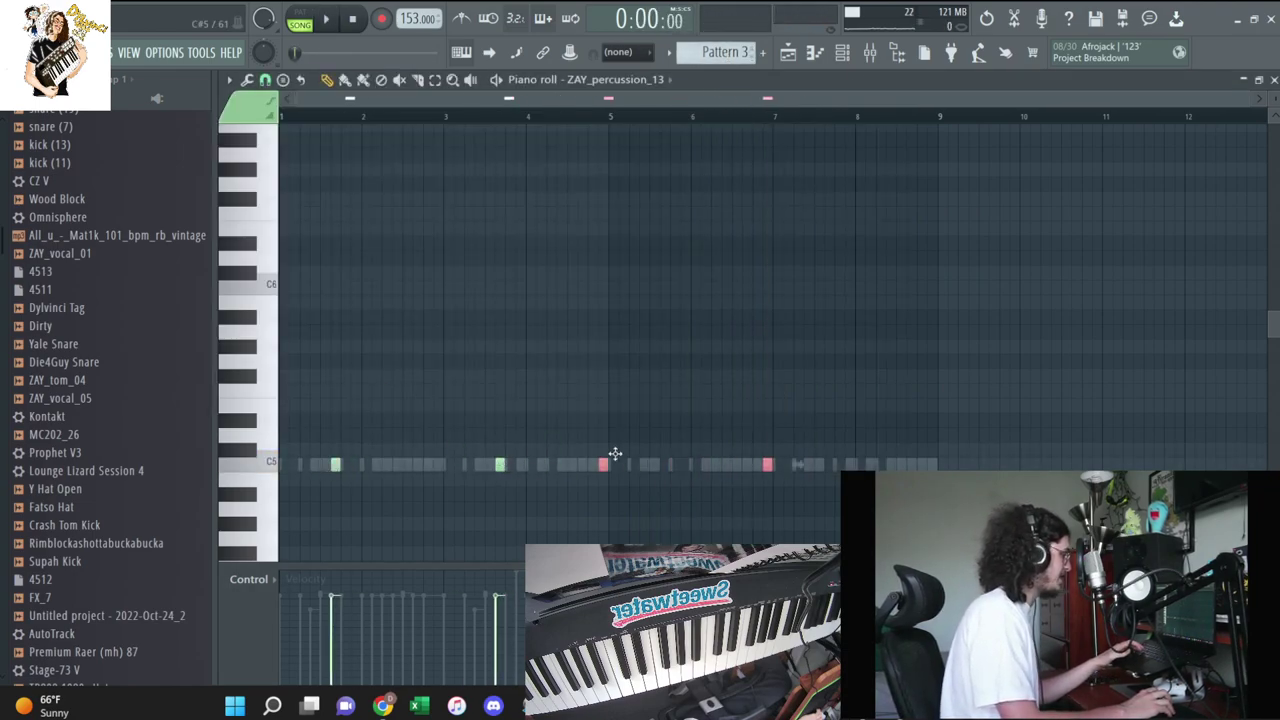
pyautogui.click(842, 53)
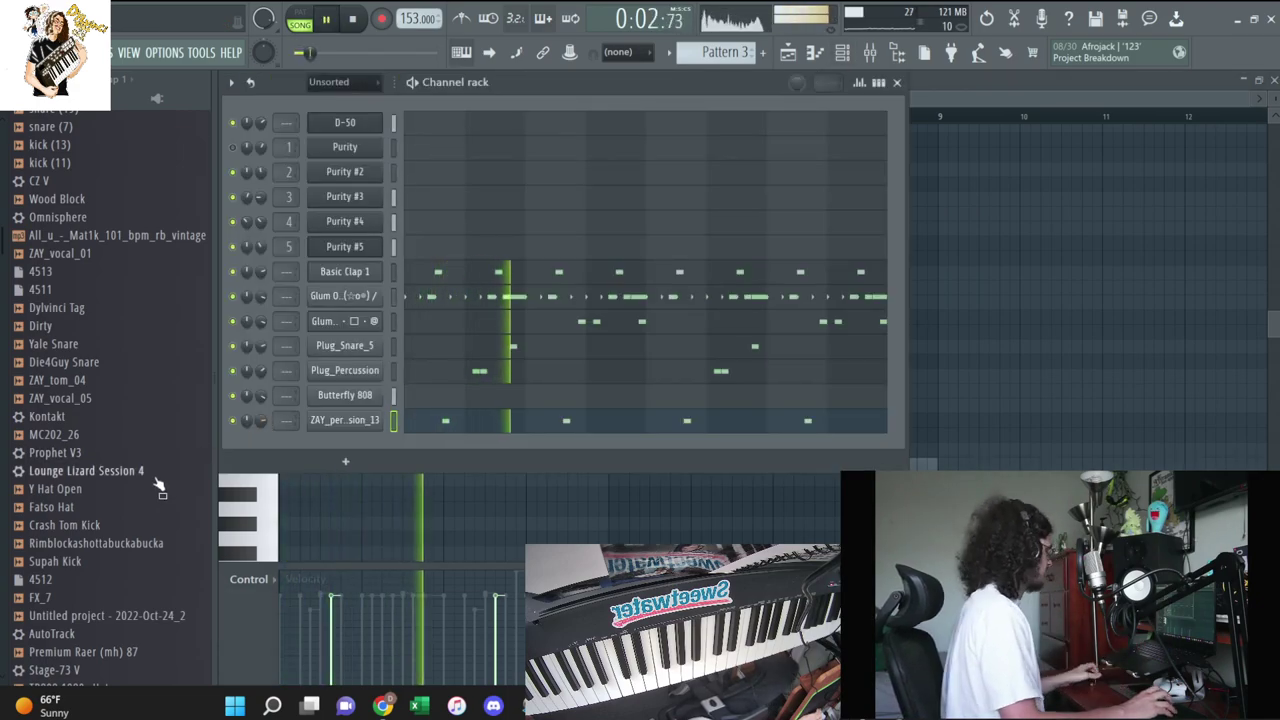
pyautogui.moveTo(62, 380); pyautogui.dragTo(92, 397)
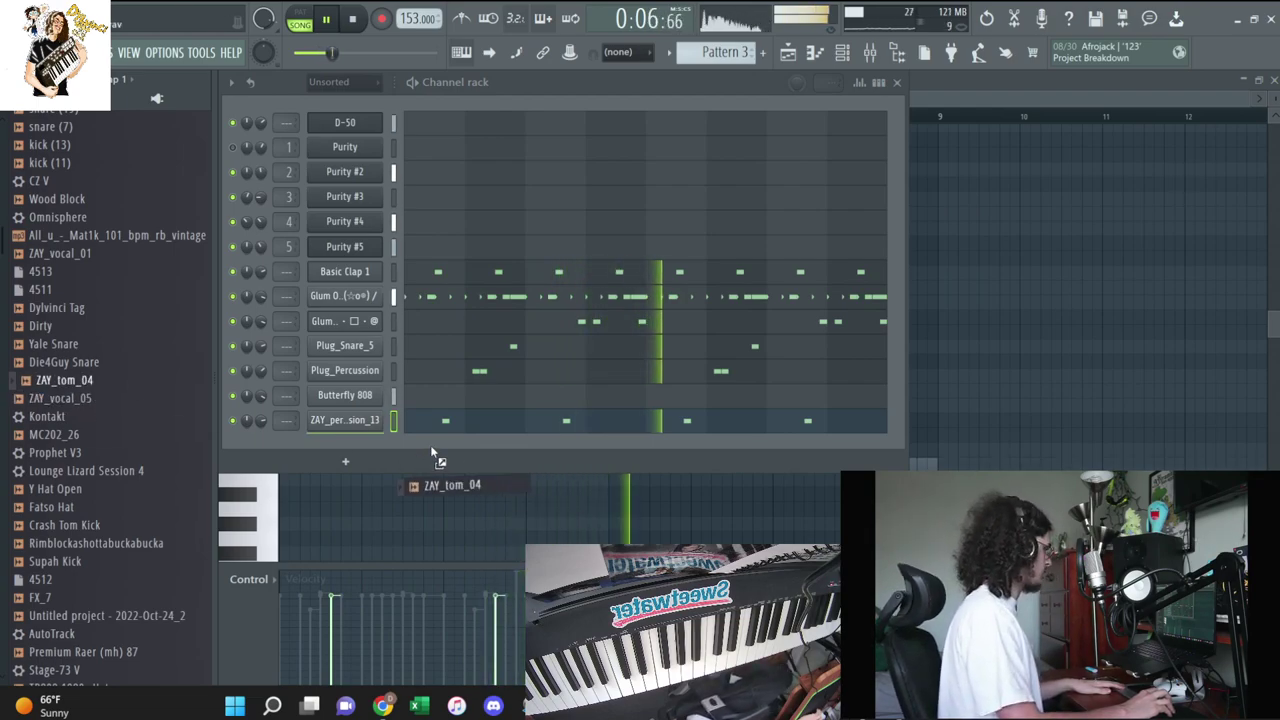
# Add ZAY_tom_04 as a new channel and chop a C5 tom note into rolls
pyautogui.moveTo(432, 455); pyautogui.dragTo(440, 455)
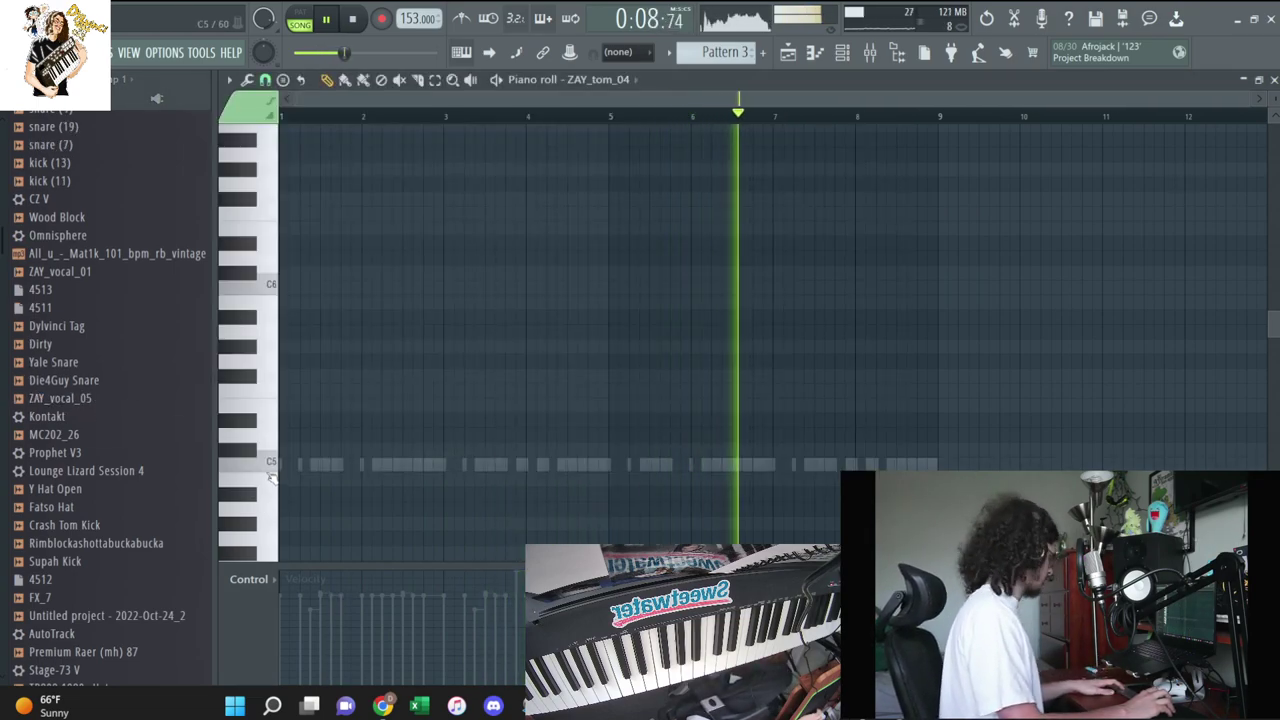
pyautogui.press('space')
pyautogui.click(411, 461)
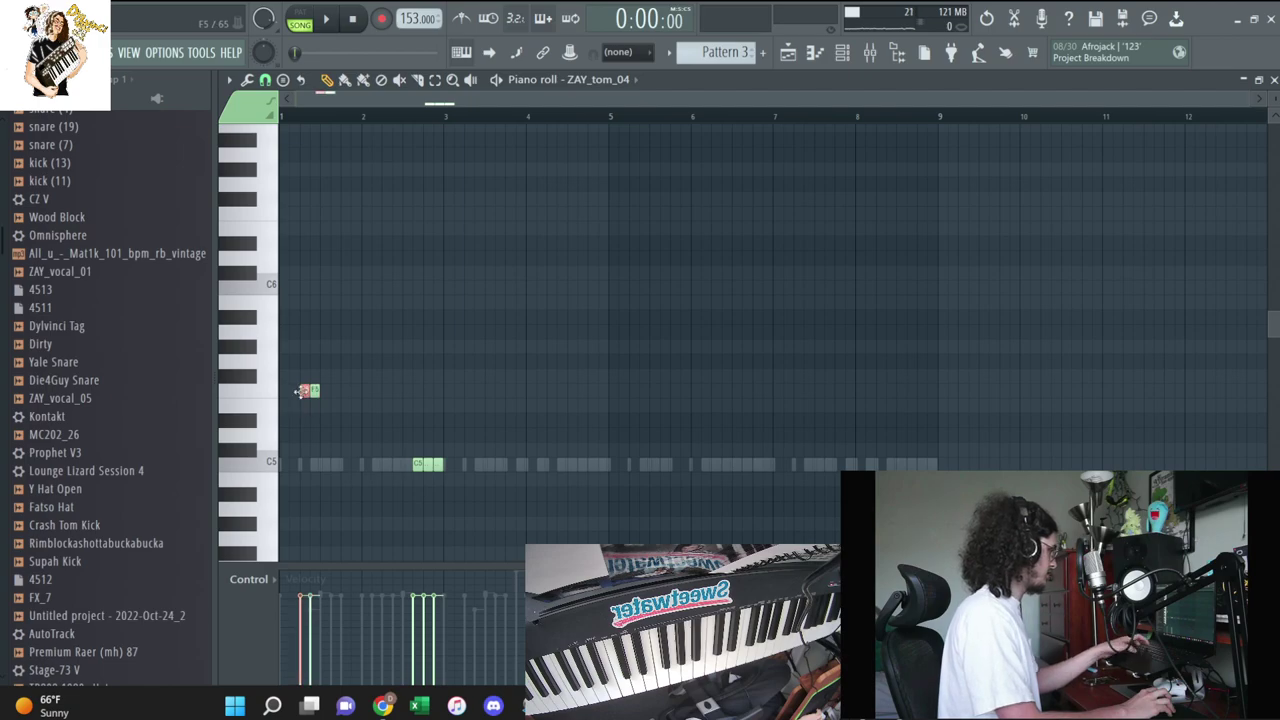
pyautogui.hotkey('ctrl', 'u')
pyautogui.press('space')
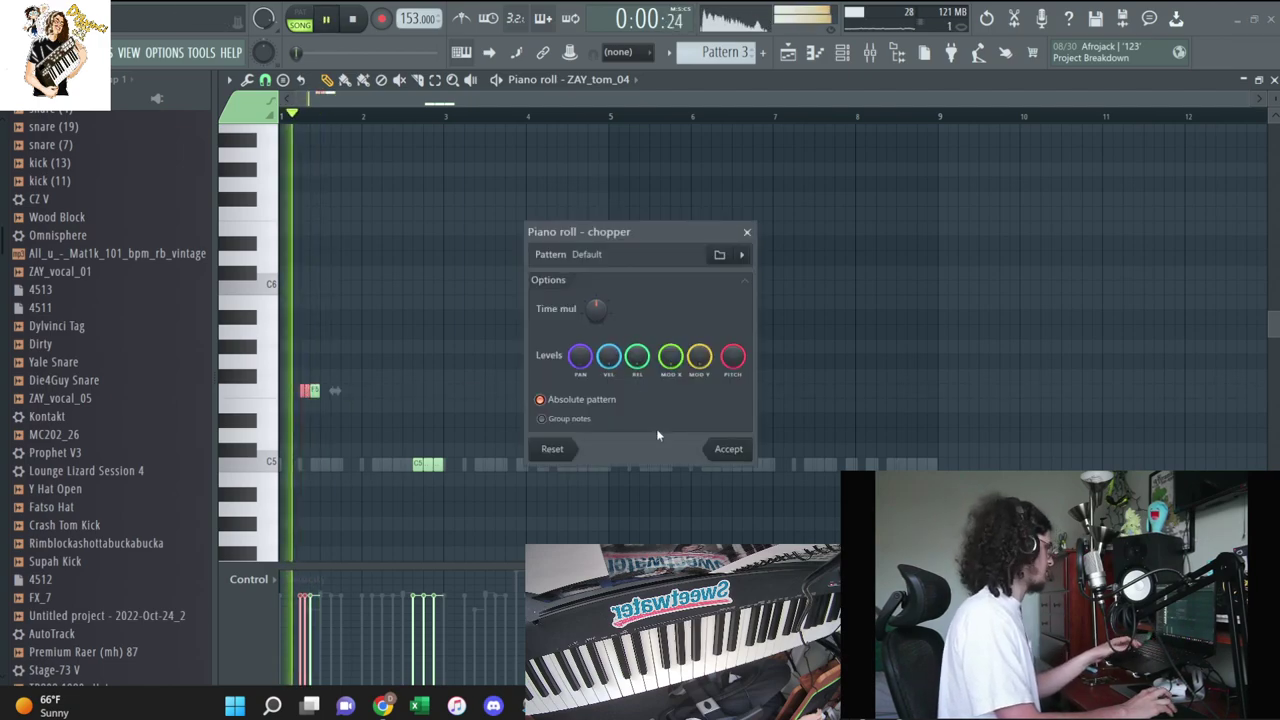
pyautogui.click(729, 449)
pyautogui.press('space')
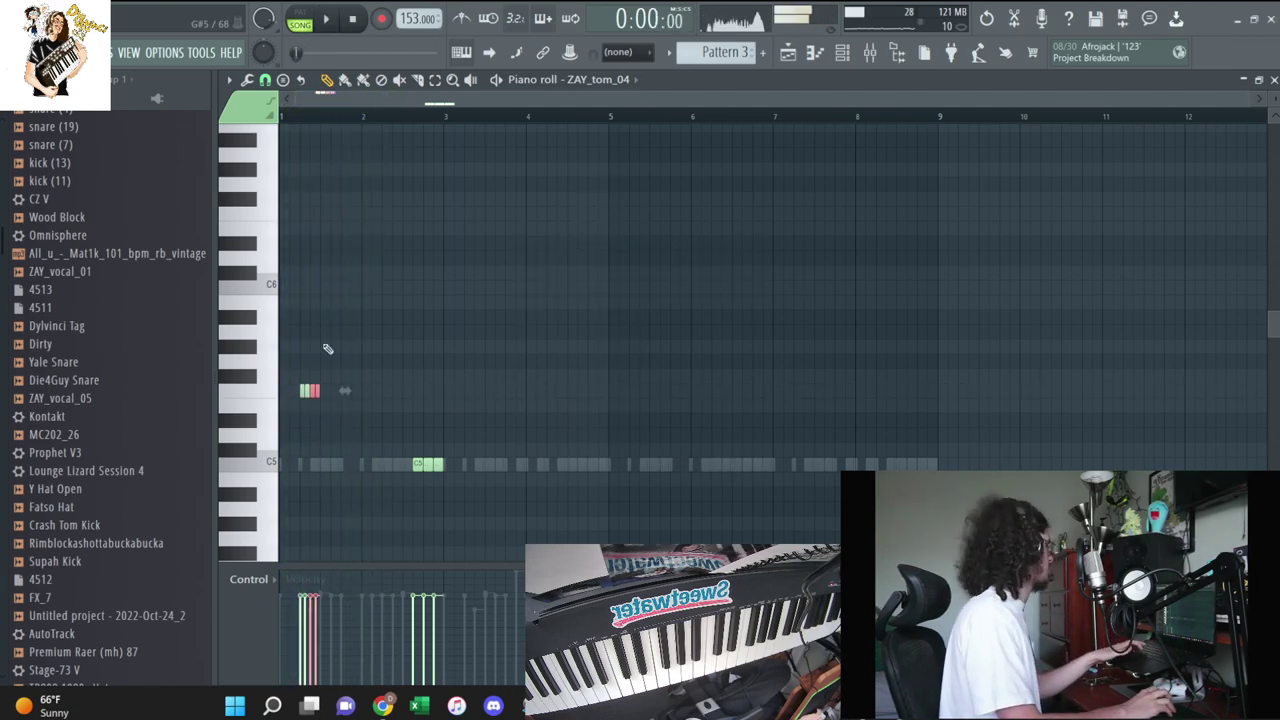
pyautogui.press('space')
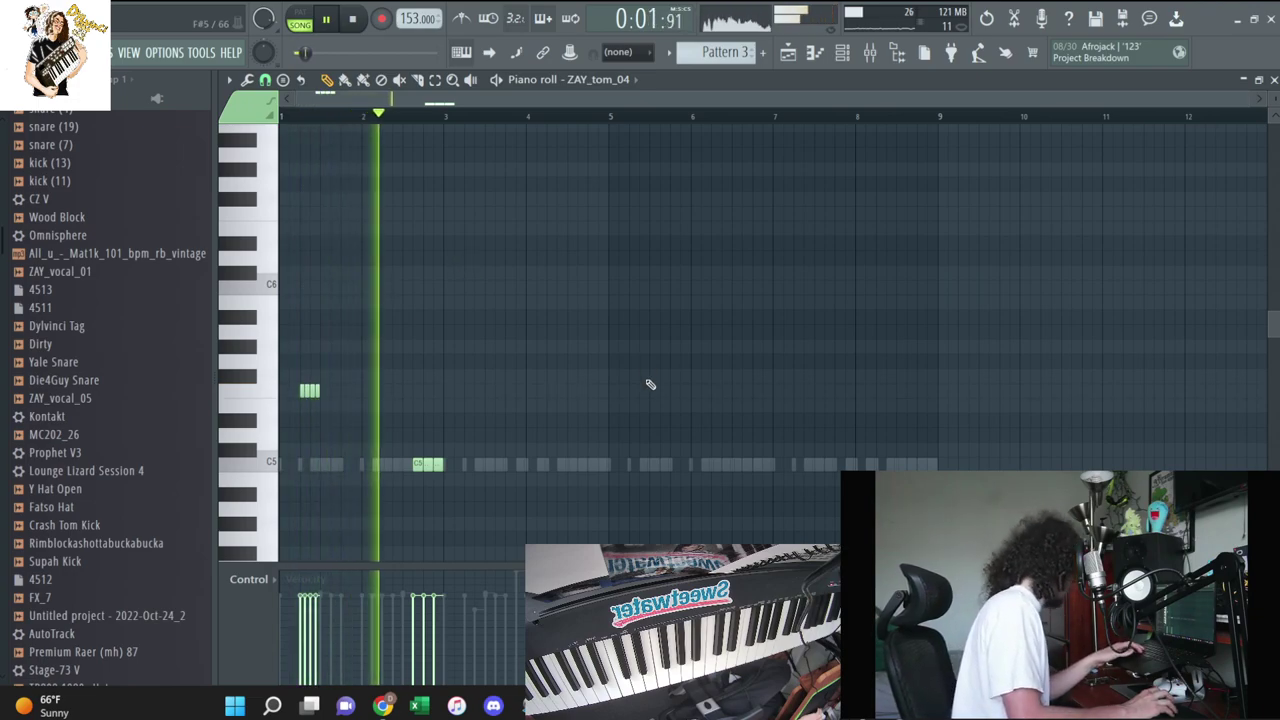
# Copy the tom rolls further along Pattern 3 and nudge them later into place
pyautogui.moveTo(310, 390); pyautogui.dragTo(468, 392)
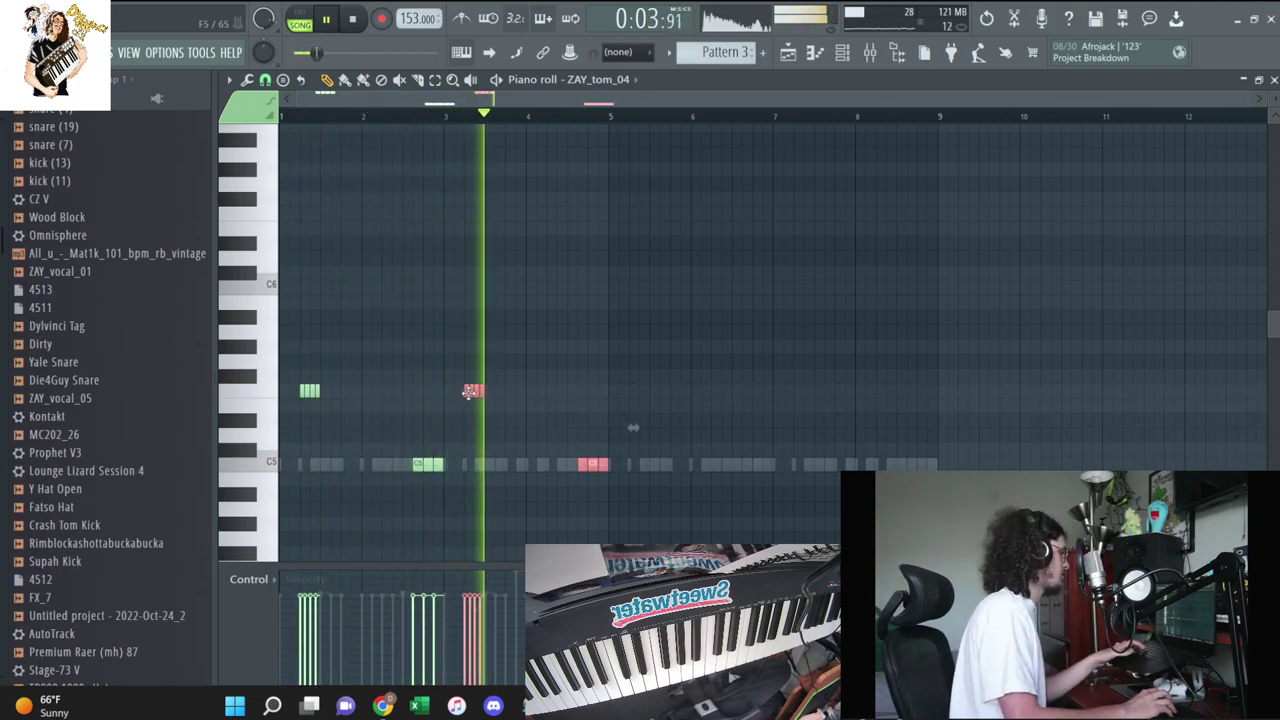
pyautogui.moveTo(468, 392); pyautogui.dragTo(511, 391)
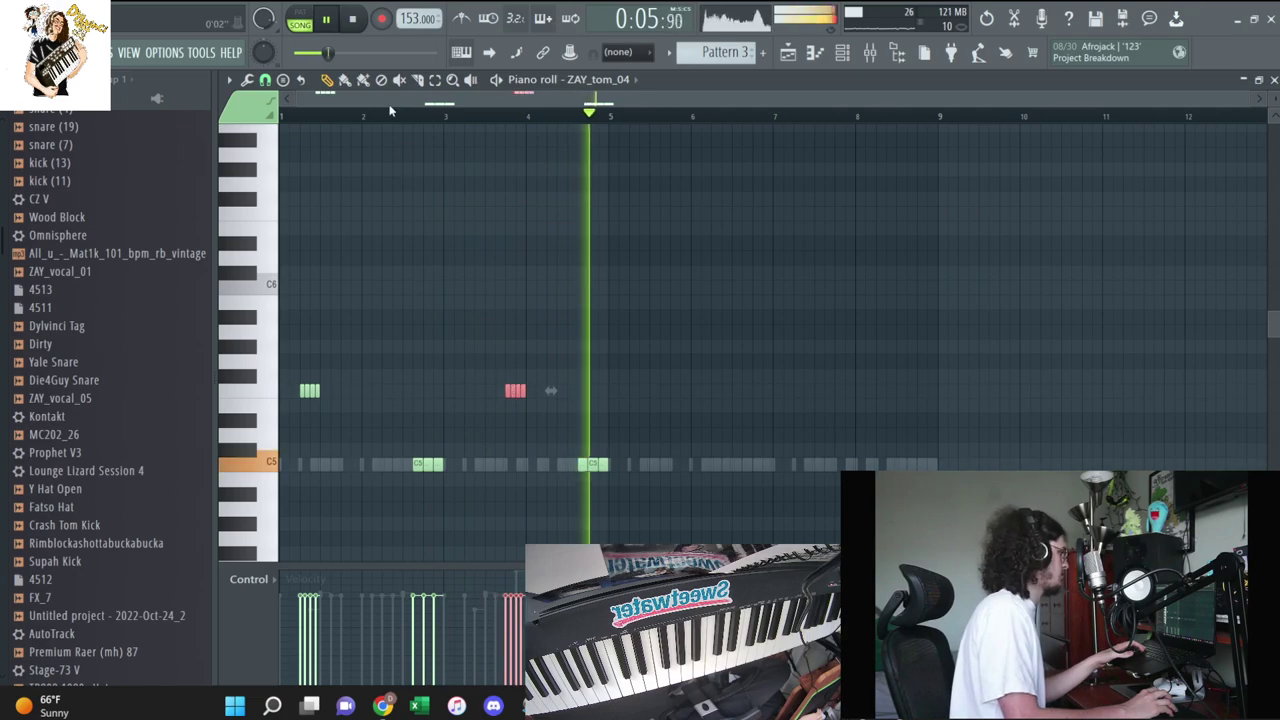
pyautogui.click(388, 110)
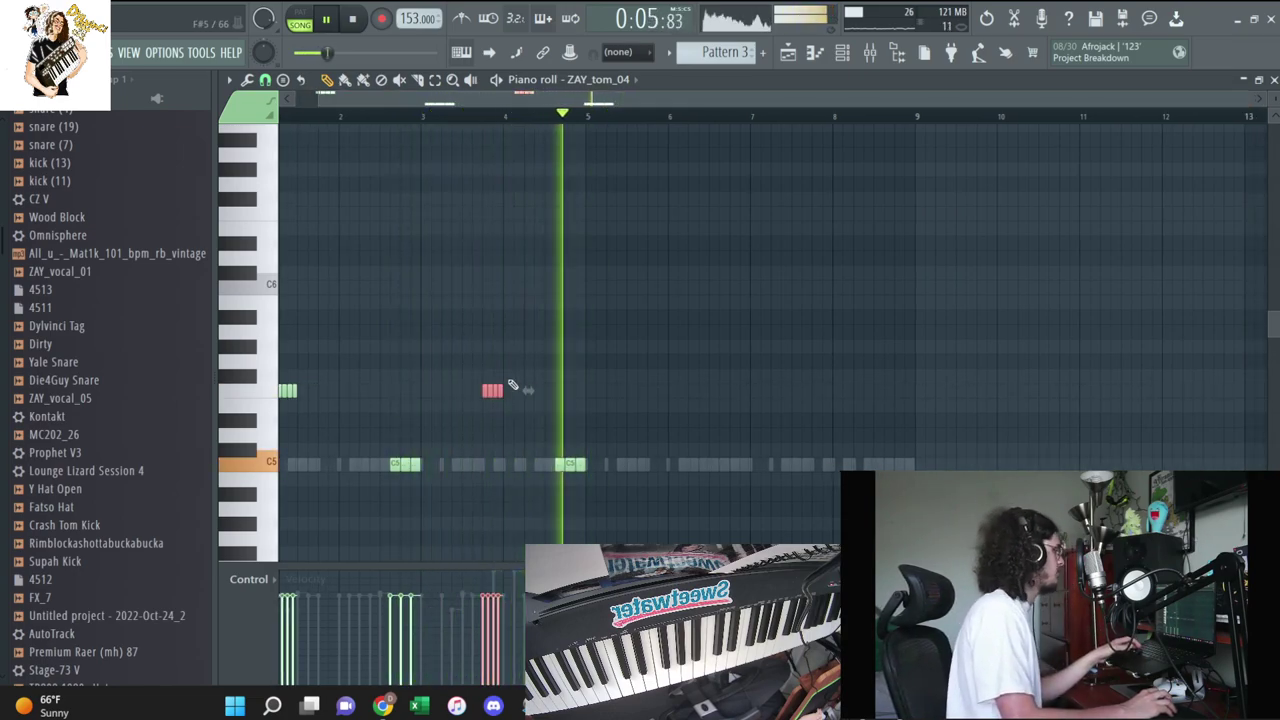
pyautogui.moveTo(511, 386); pyautogui.dragTo(553, 389)
pyautogui.hotkey('ctrl', 'v')
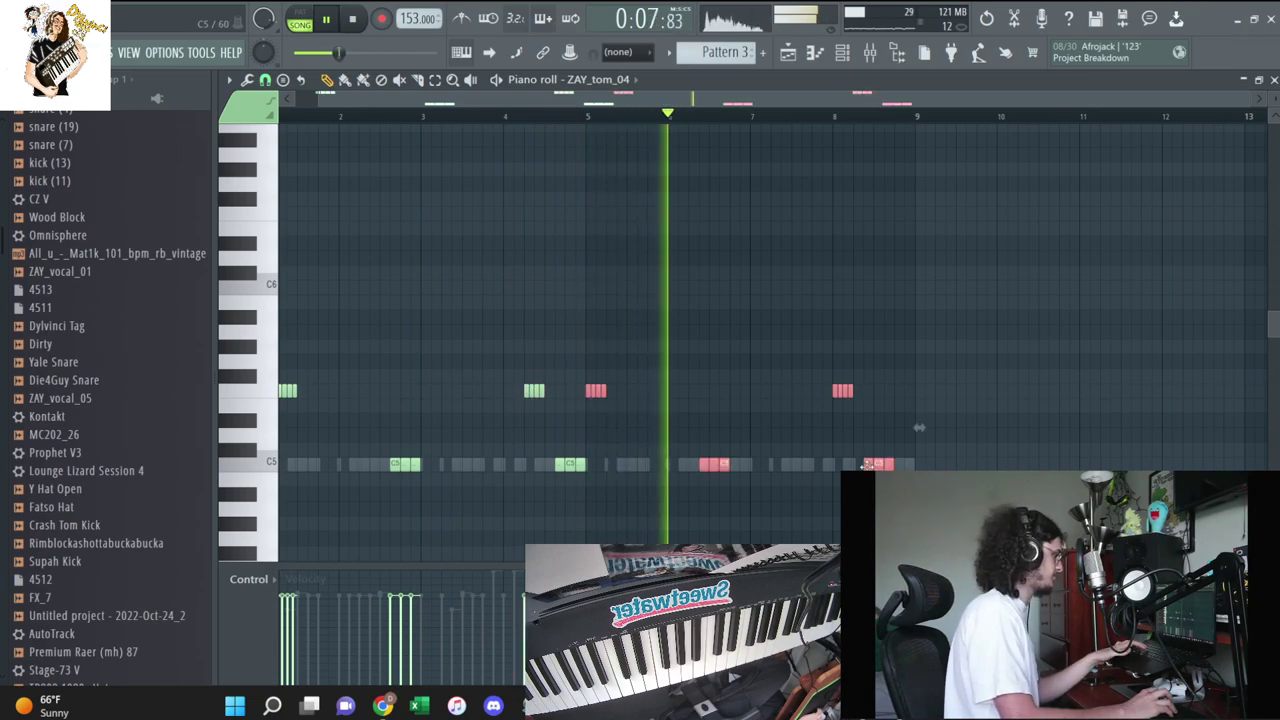
pyautogui.hotkey('shift', 'Right')
pyautogui.hotkey('ctrl', 'd')
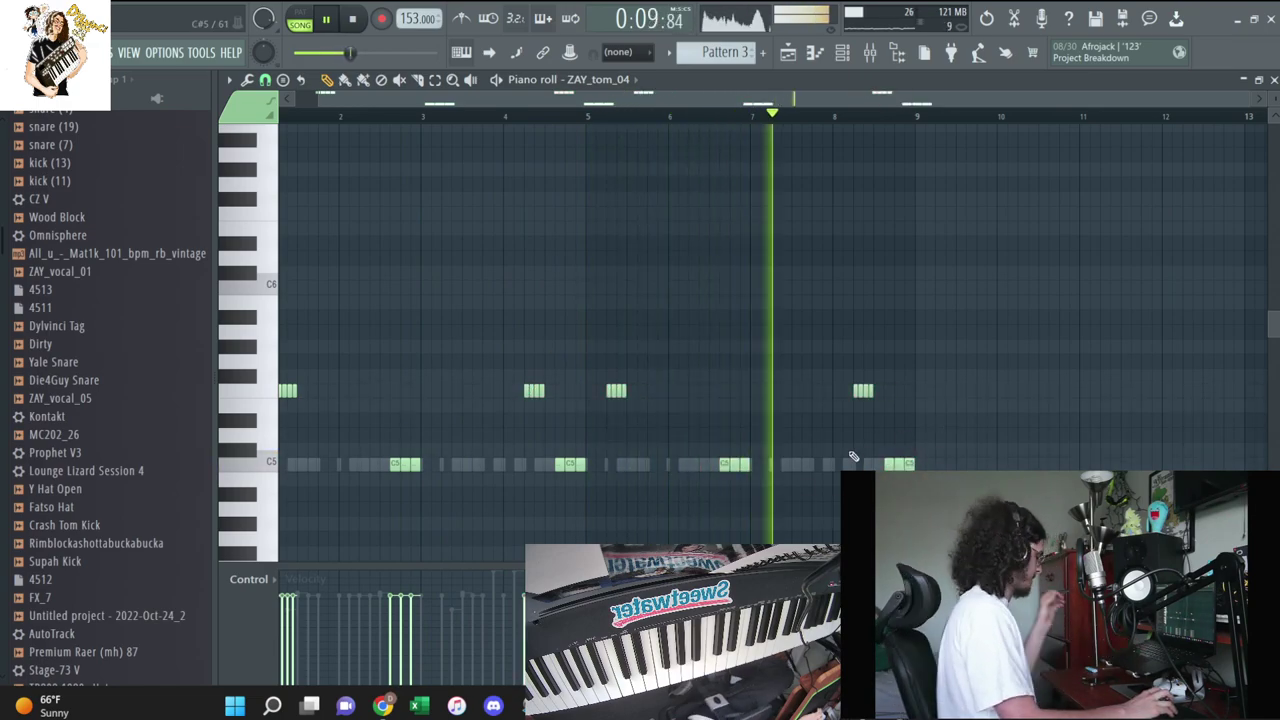
pyautogui.press('F6')
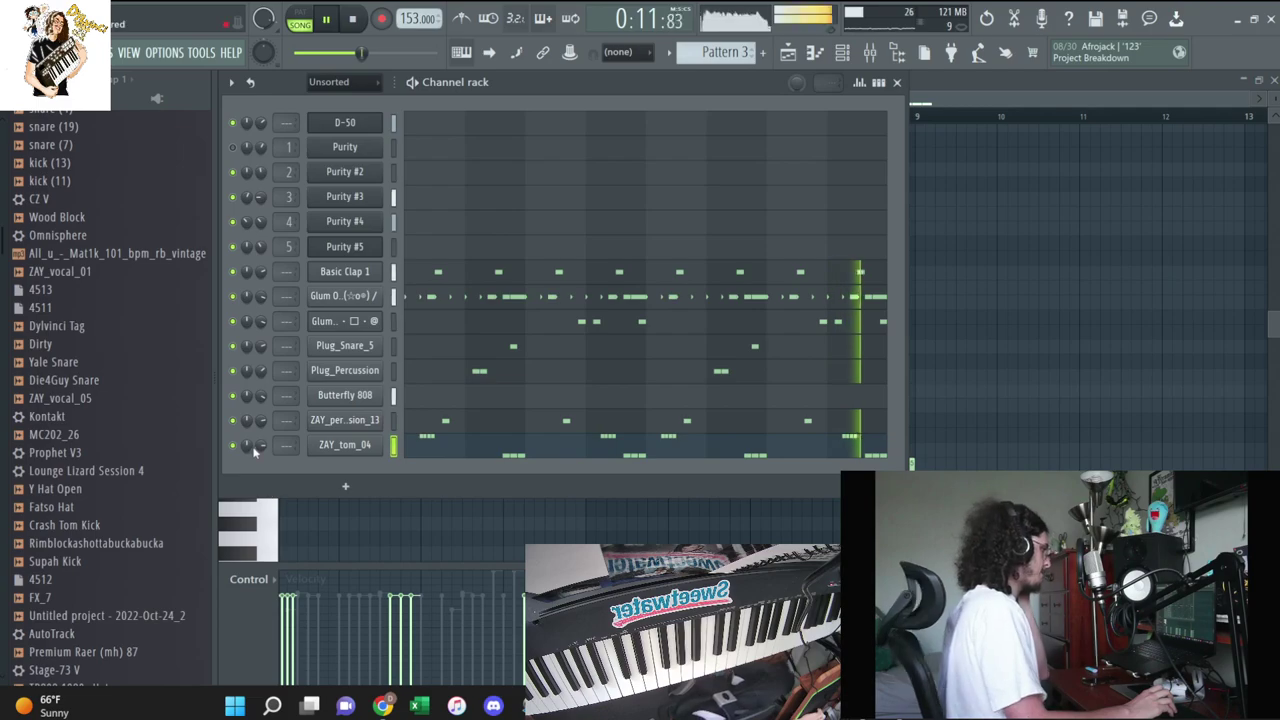
pyautogui.scroll(4, 40, 330)
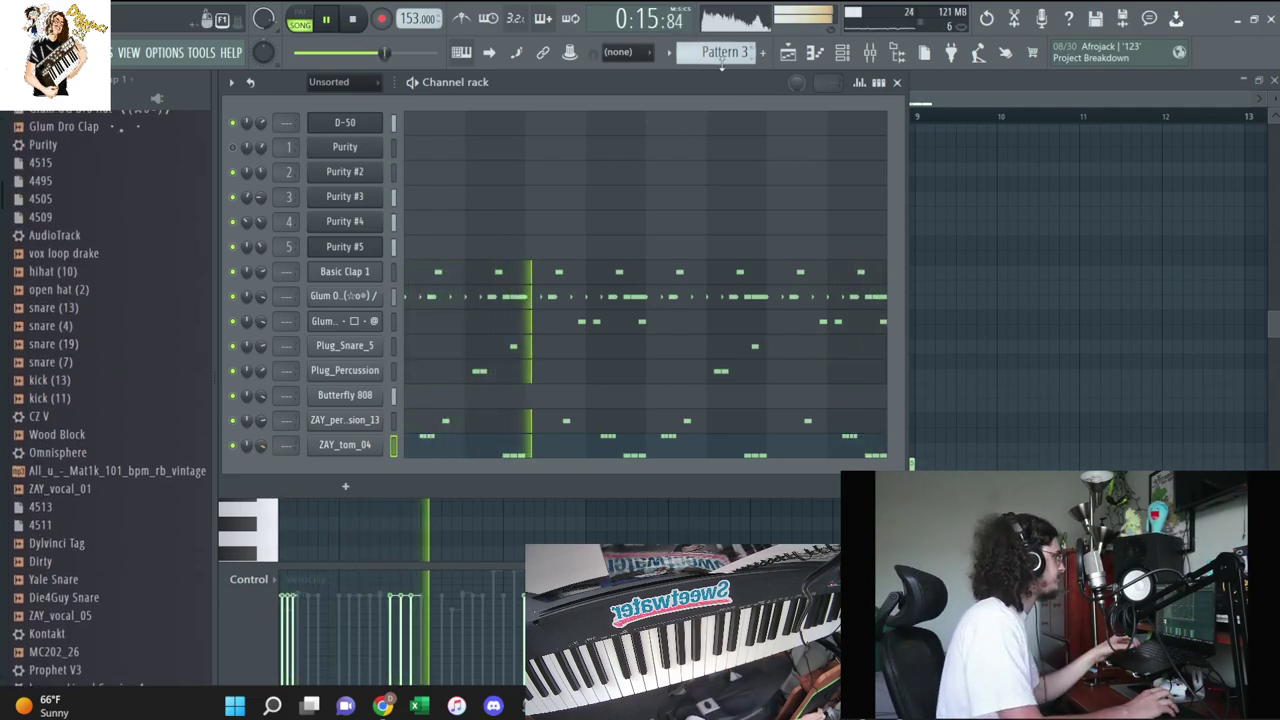
pyautogui.scroll(2, 718, 53)
# Transpose all of Pattern 2's notes by semitones from the pattern menu and play it back
pyautogui.scroll(-1, 713, 55)
pyautogui.press('space')
pyautogui.click(600, 134)
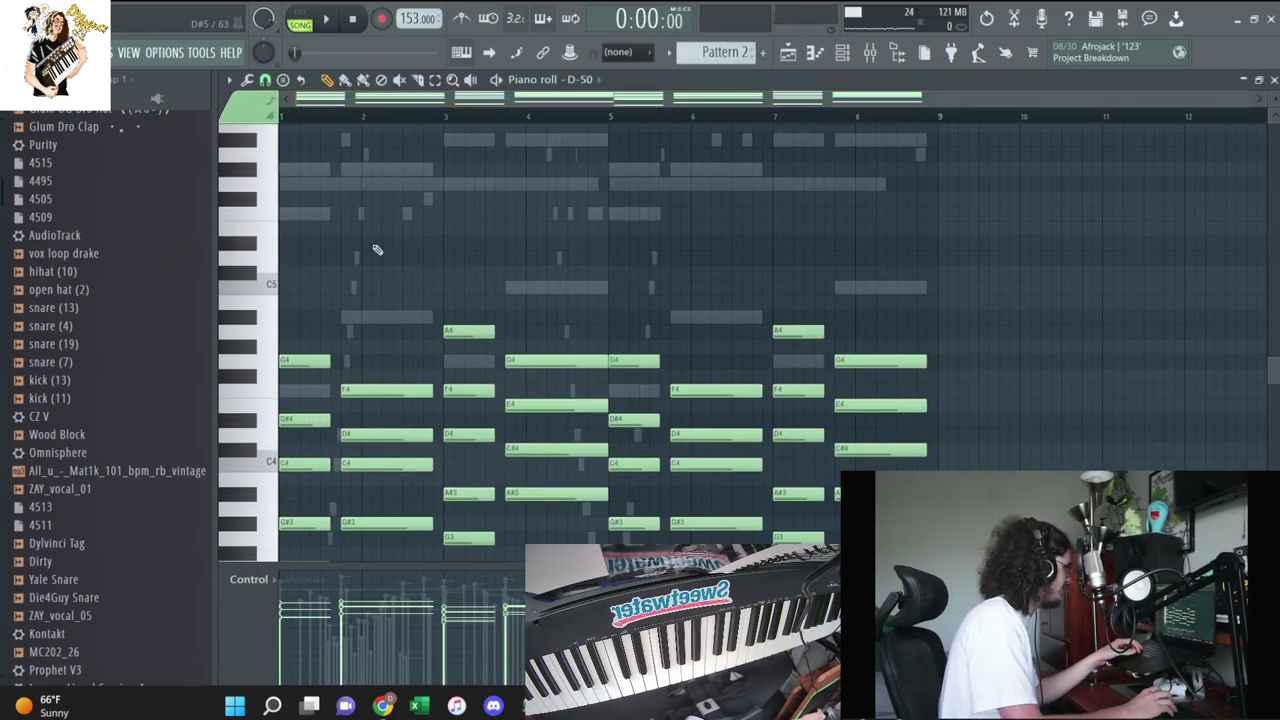
pyautogui.scroll(-3, 377, 249)
pyautogui.press('F6')
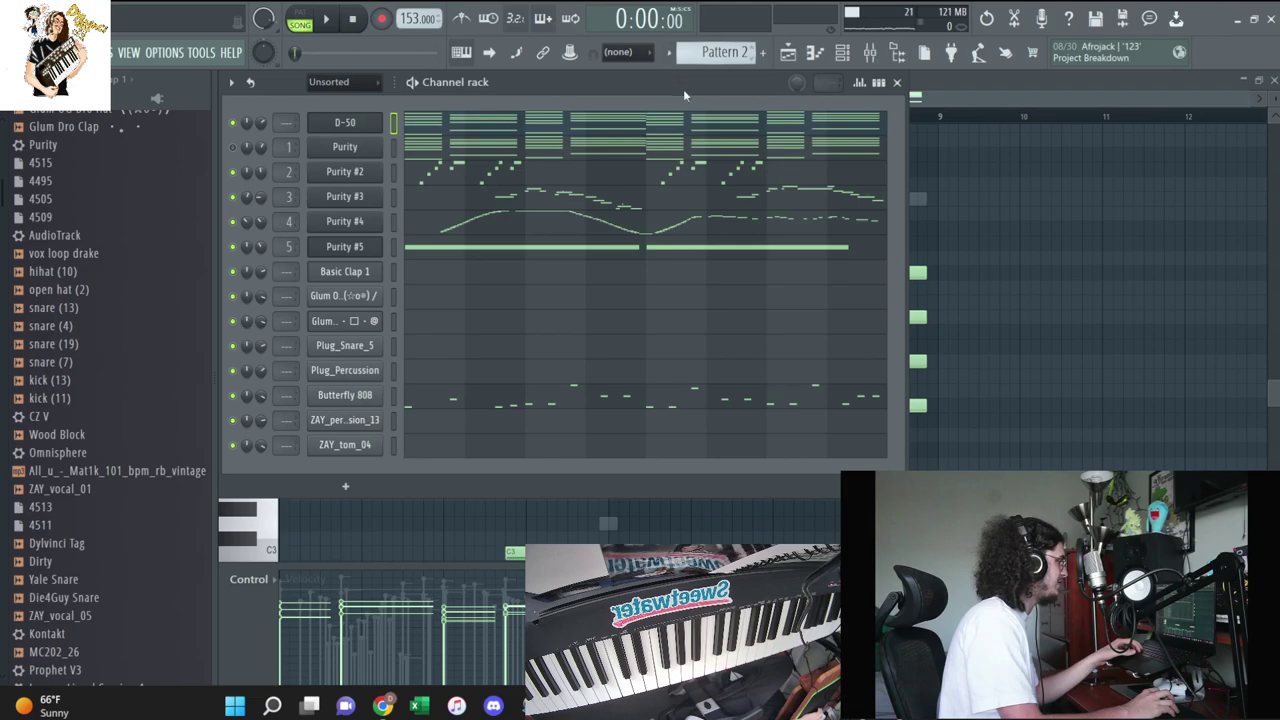
pyautogui.click(670, 54)
pyautogui.click(799, 199)
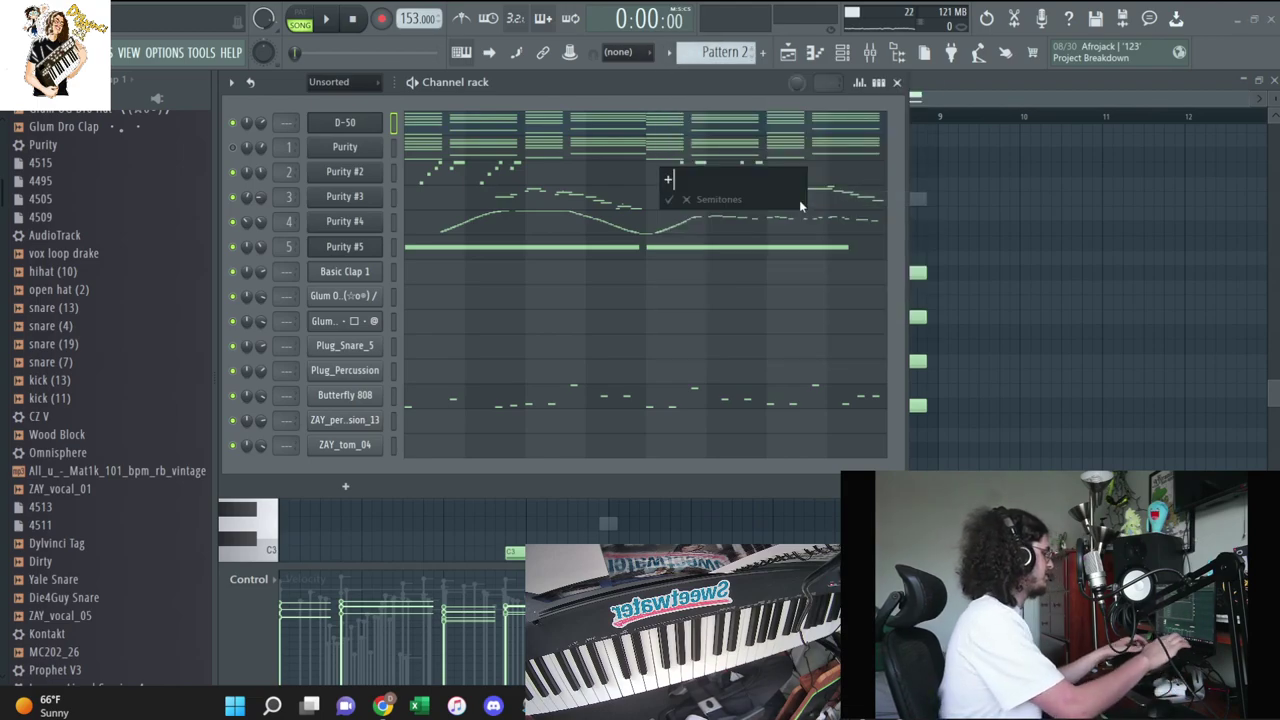
pyautogui.press('space')
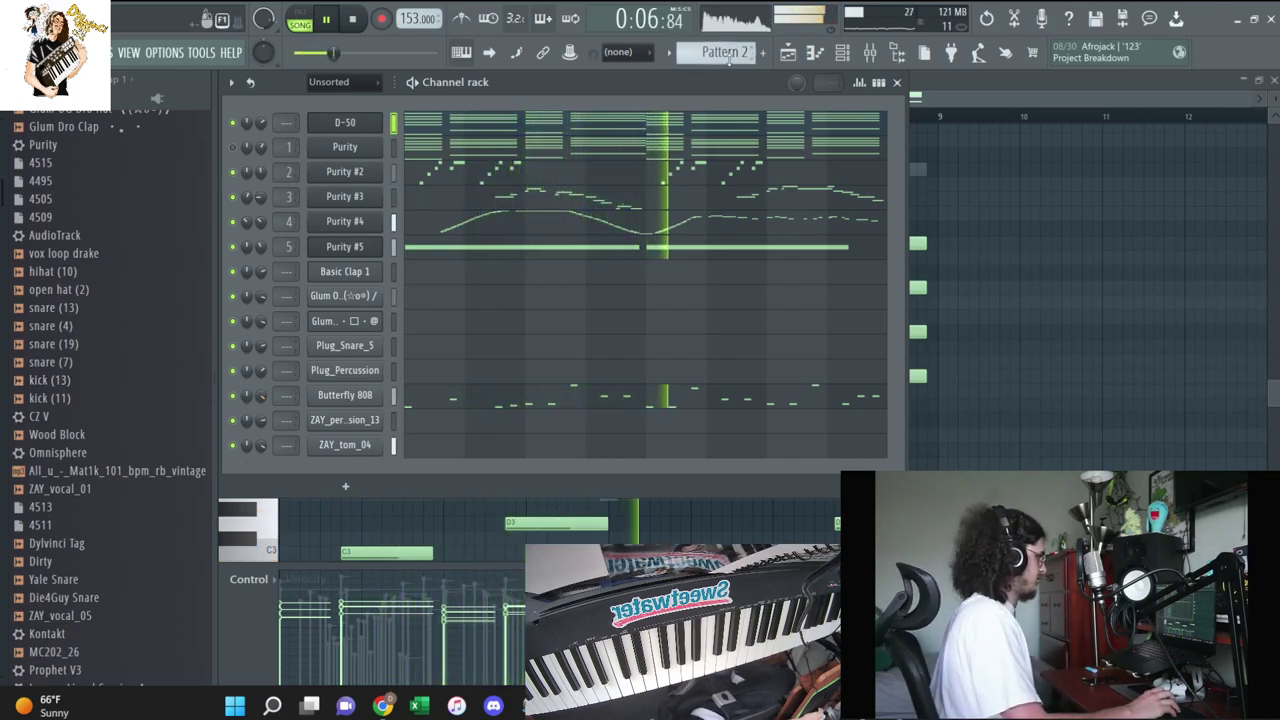
# Delete two of ZAY_tom_04's high tom rolls and move the remaining two earlier, near bars 3 and 7
pyautogui.scroll(-1, 729, 60)
pyautogui.click(616, 455)
pyautogui.scroll(3, 640, 451)
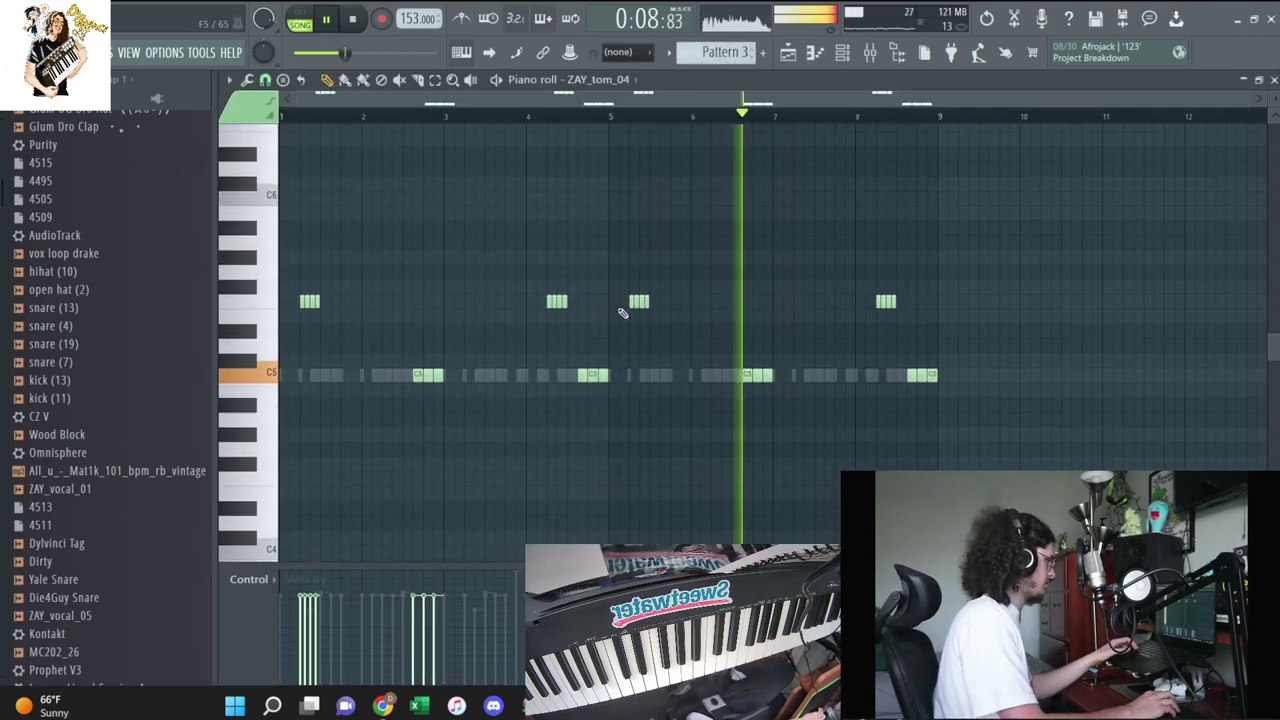
pyautogui.click(638, 302)
pyautogui.keyDown('shift'); pyautogui.click(309, 302); pyautogui.keyUp('shift')
pyautogui.rightClick(632, 306)
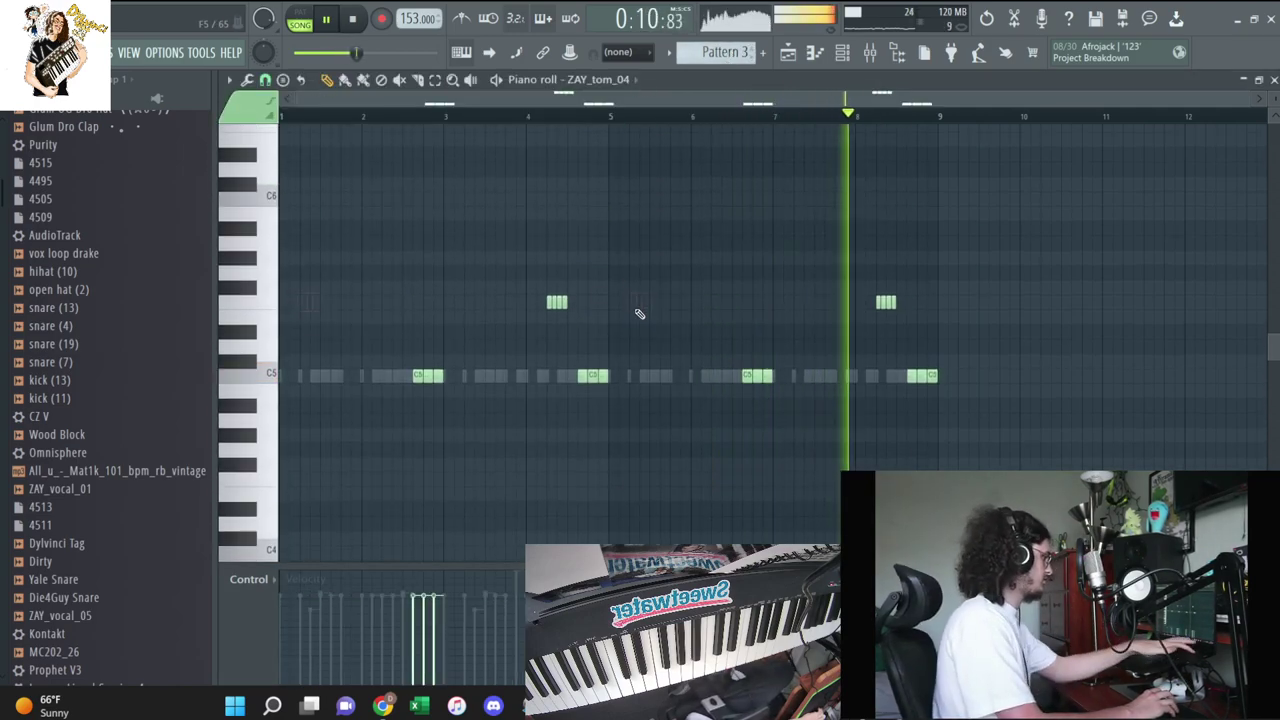
pyautogui.moveTo(952, 318); pyautogui.dragTo(457, 282)
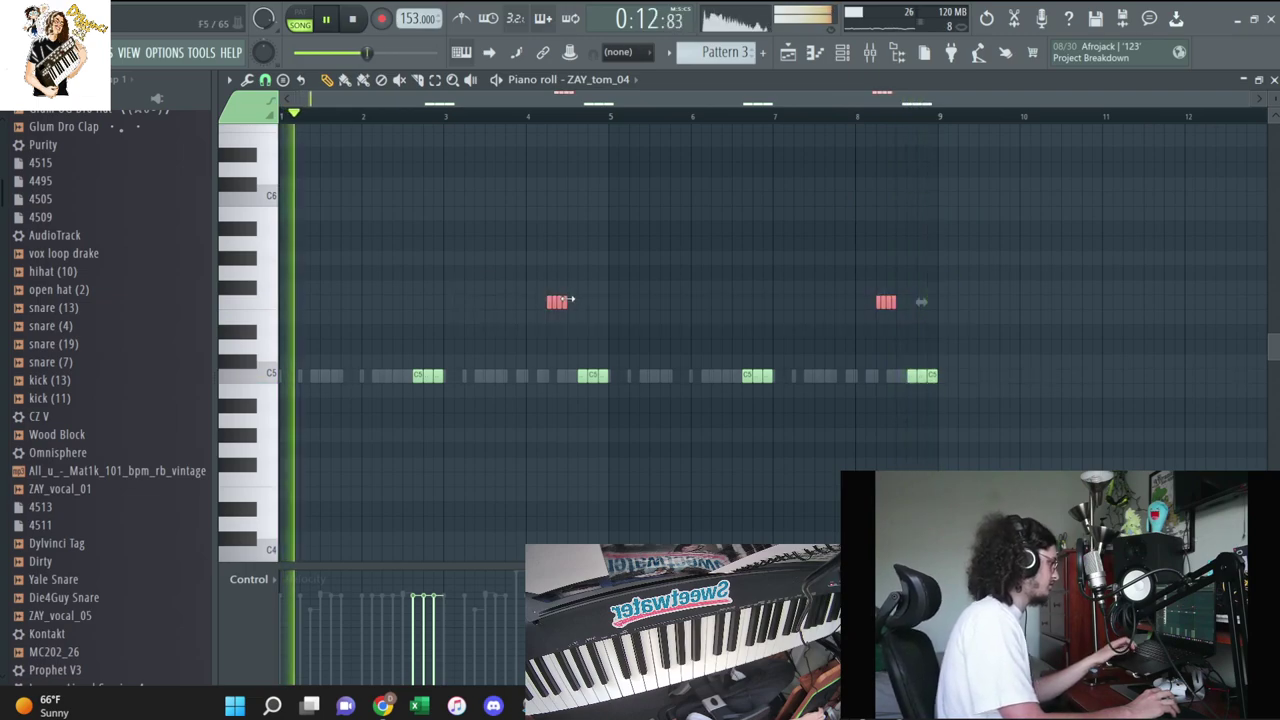
pyautogui.moveTo(557, 301); pyautogui.dragTo(474, 301)
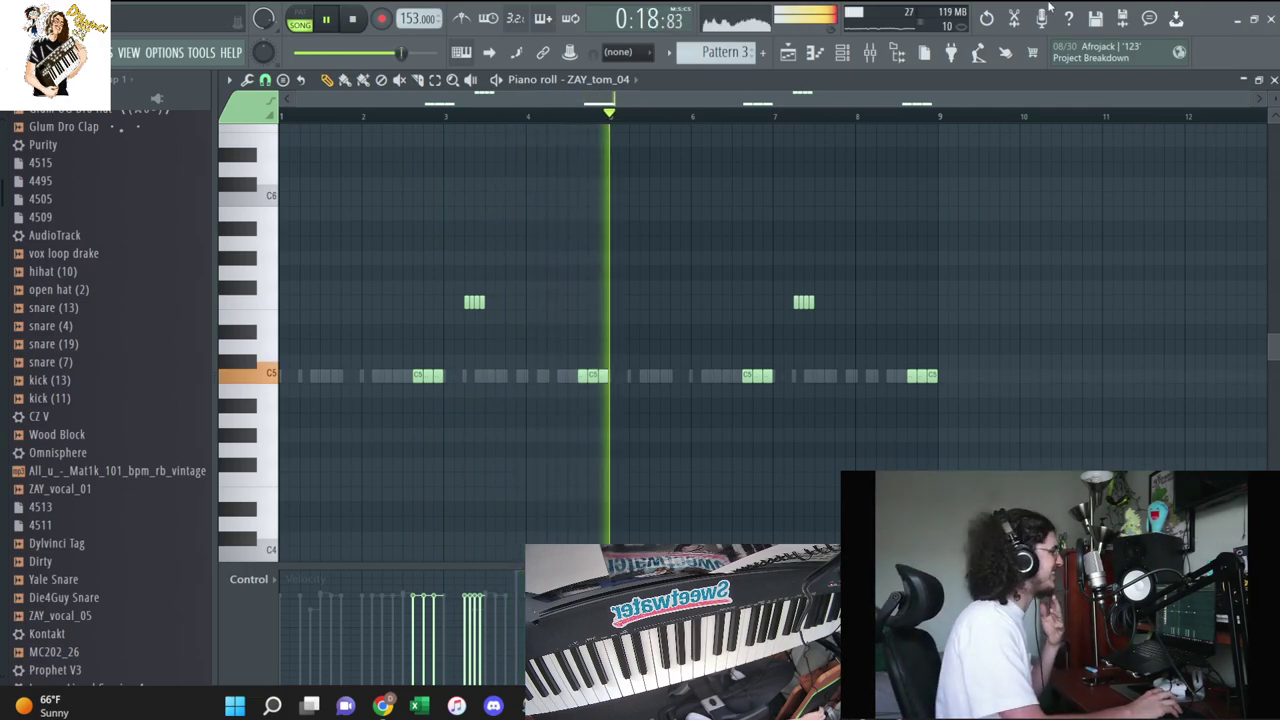
pyautogui.press('F6')
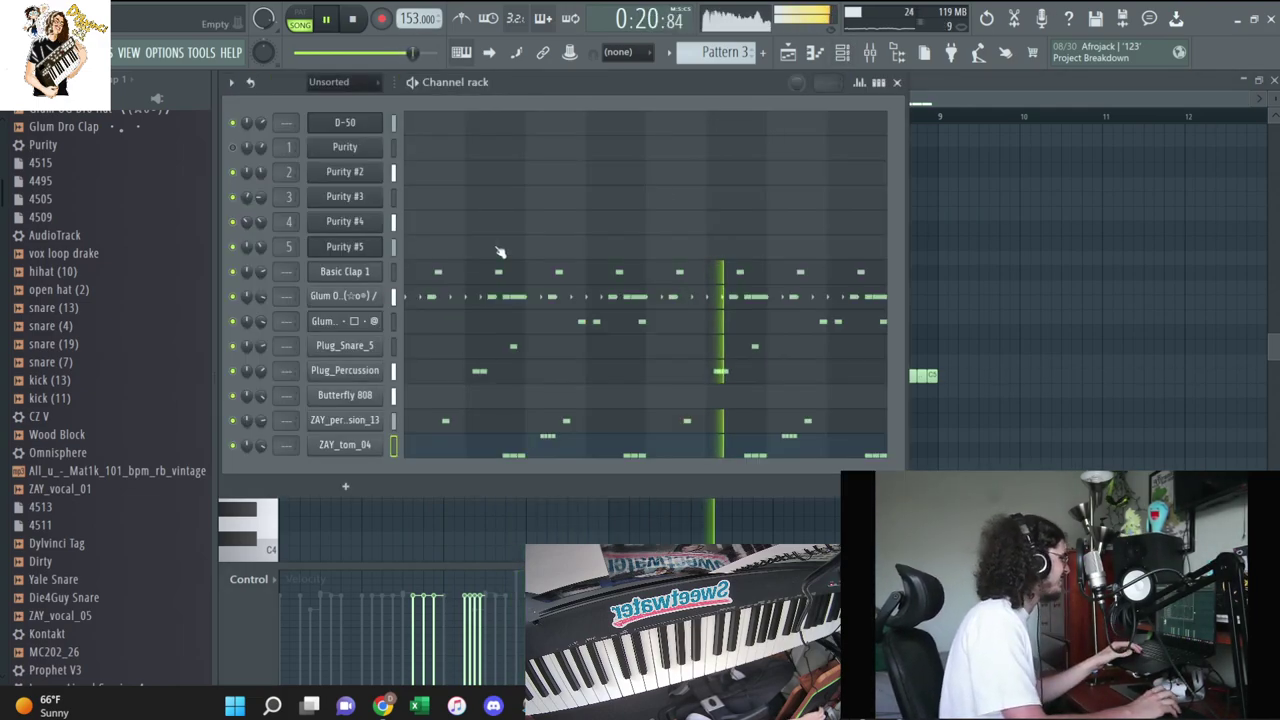
pyautogui.scroll(1, 683, 42)
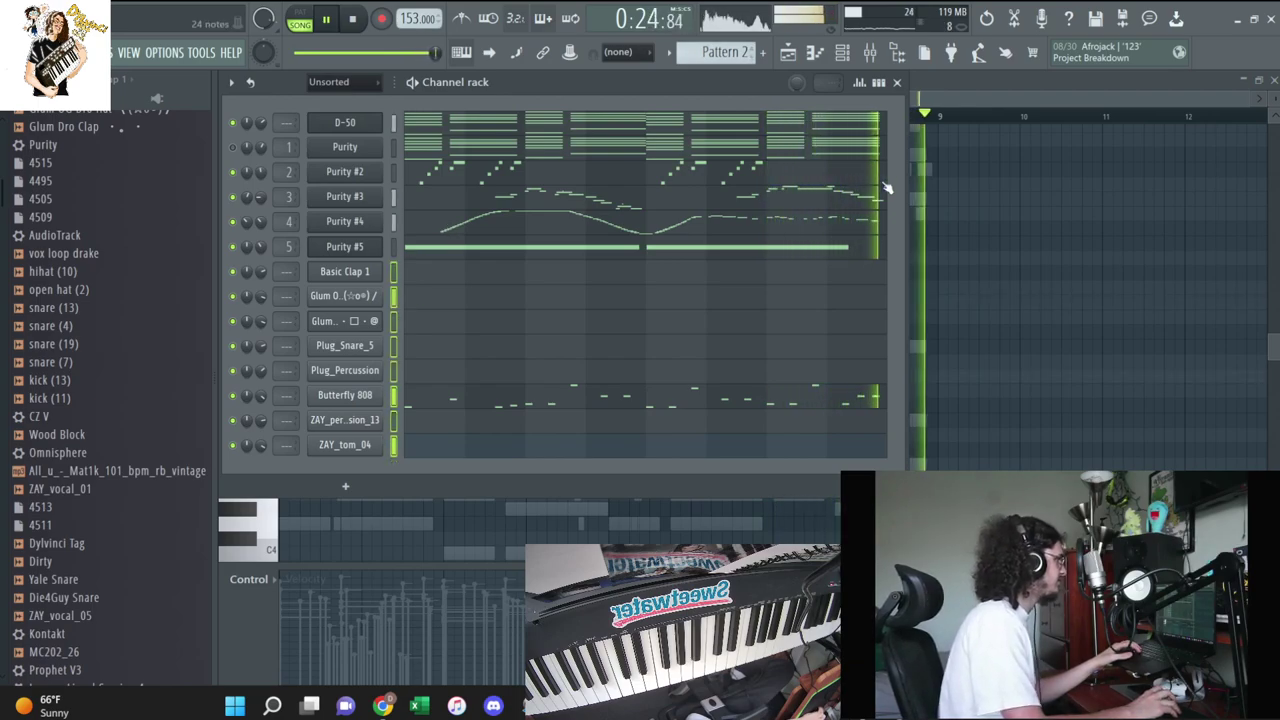
# Route each channel to its own mixer track
pyautogui.press('F9')
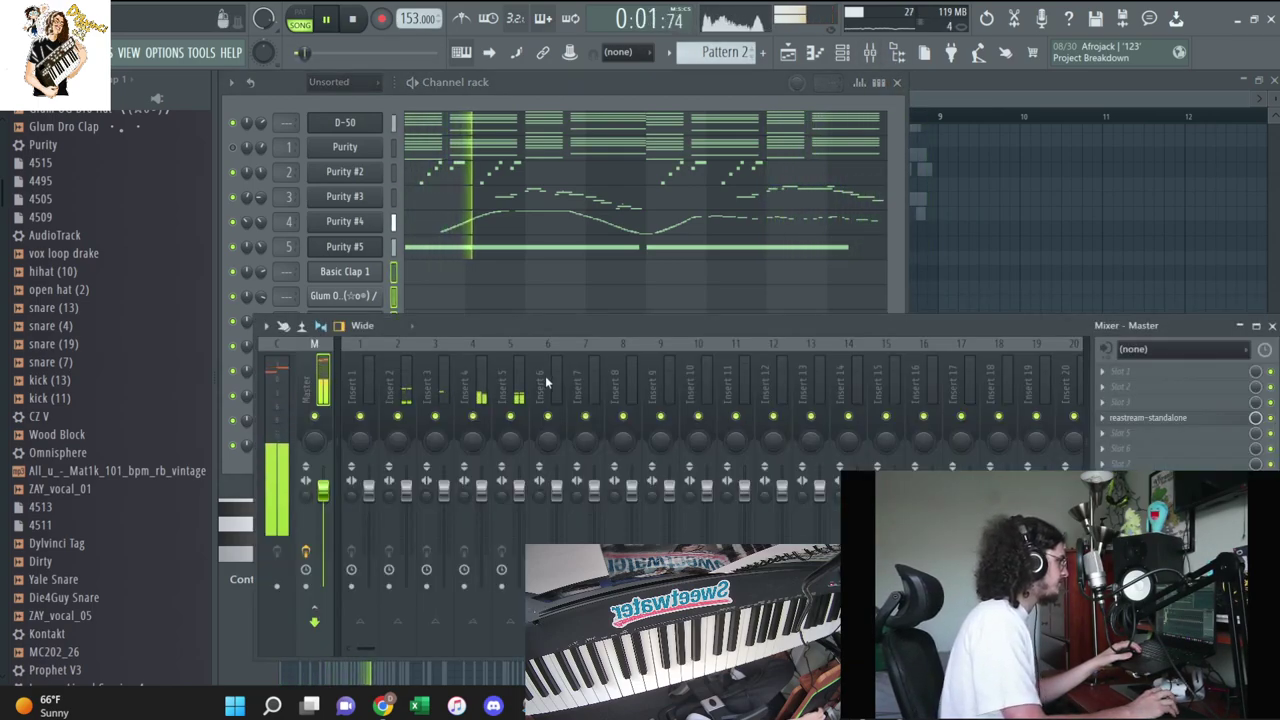
pyautogui.rightClick(545, 376)
pyautogui.click(753, 405)
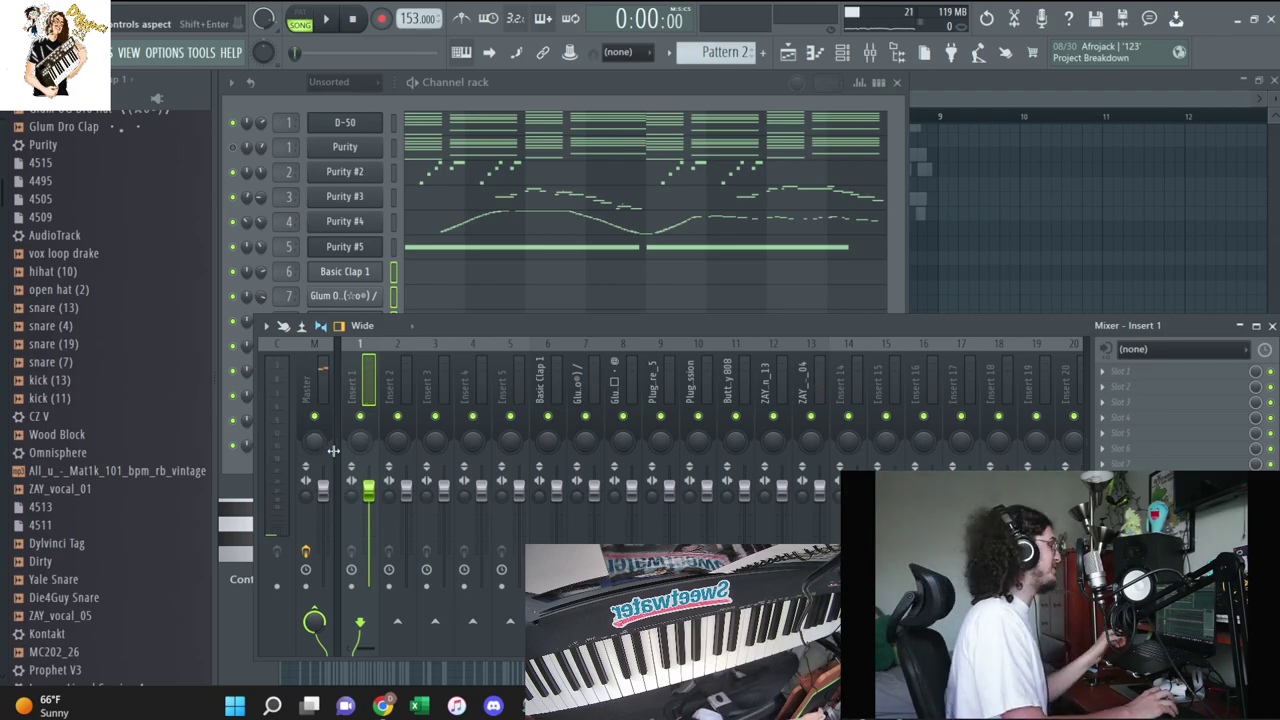
# Load the Cassette effect onto mixer Insert 1 and audition the beat through it
pyautogui.rightClick(360, 432)
pyautogui.press('Escape')
pyautogui.click(1120, 371)
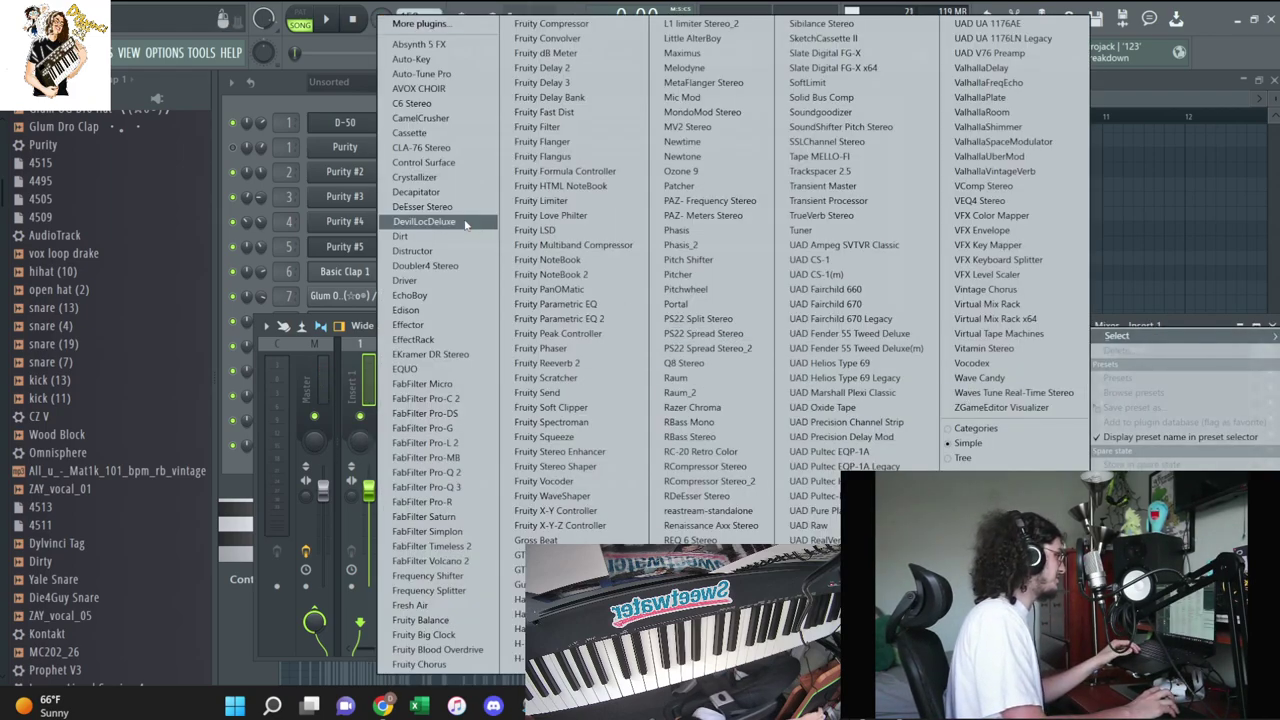
pyautogui.click(420, 133)
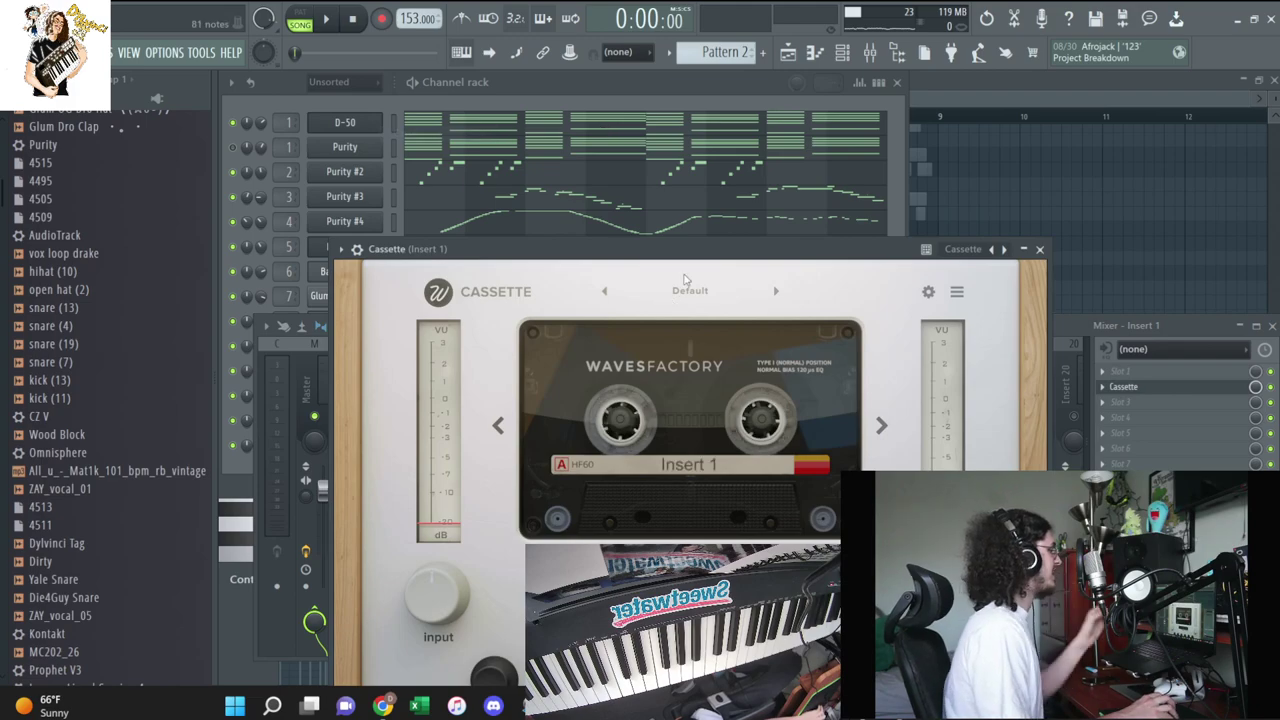
pyautogui.press('space')
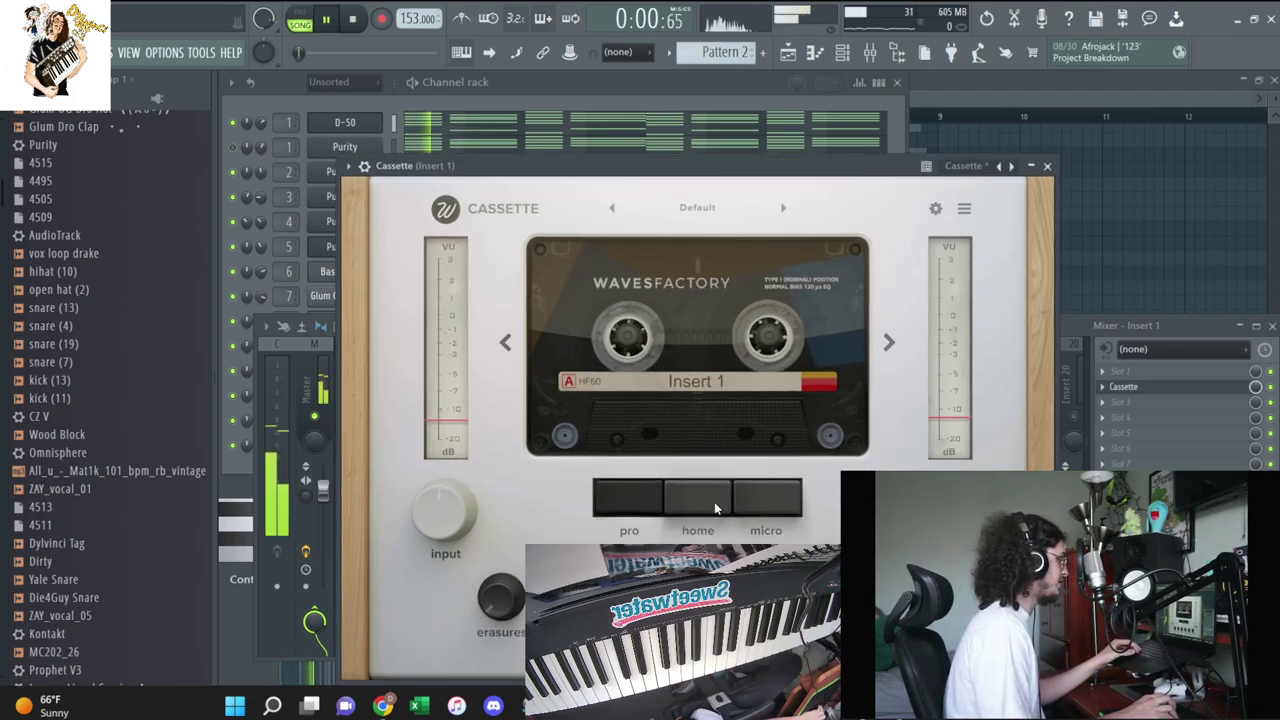
pyautogui.click(1047, 166)
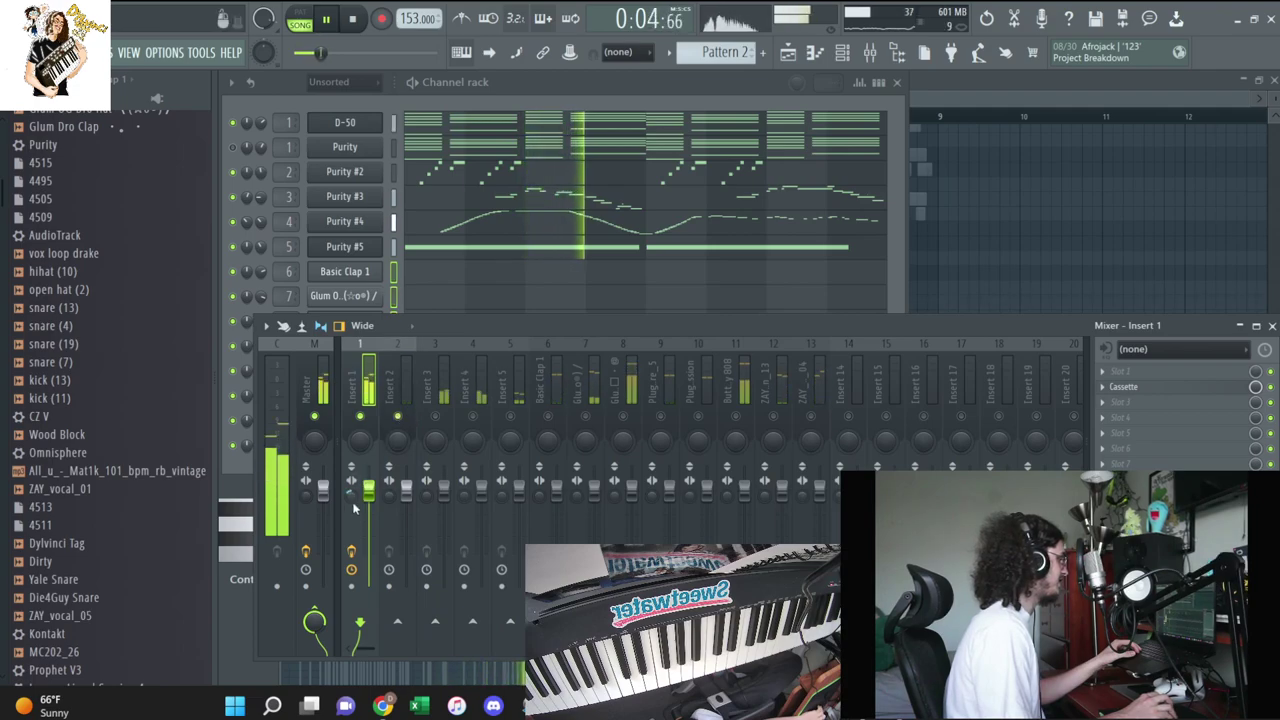
# Load ValhallaVintageVerb onto mixer Insert 2
pyautogui.click(400, 462)
pyautogui.click(1120, 371)
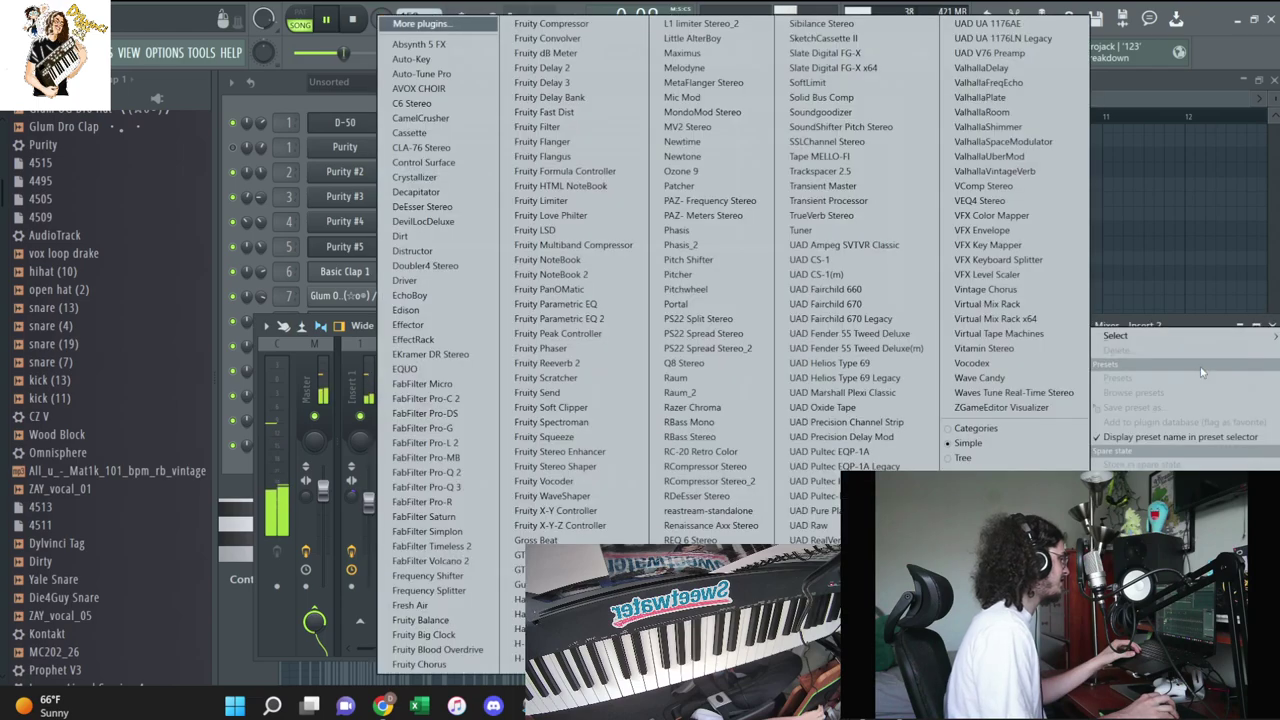
pyautogui.click(1000, 171)
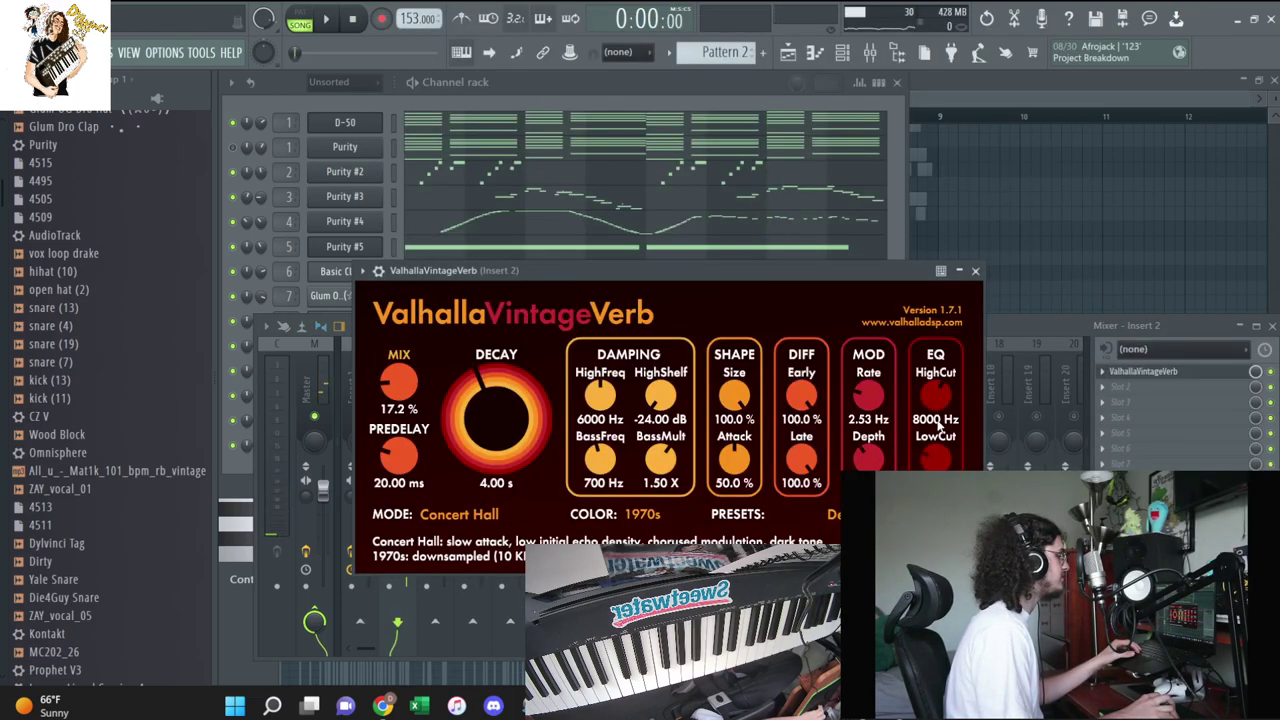
pyautogui.click(976, 272)
# Add ValhallaVintageVerb at about 12% mix and Crystallizer to Insert 3
pyautogui.click(444, 390)
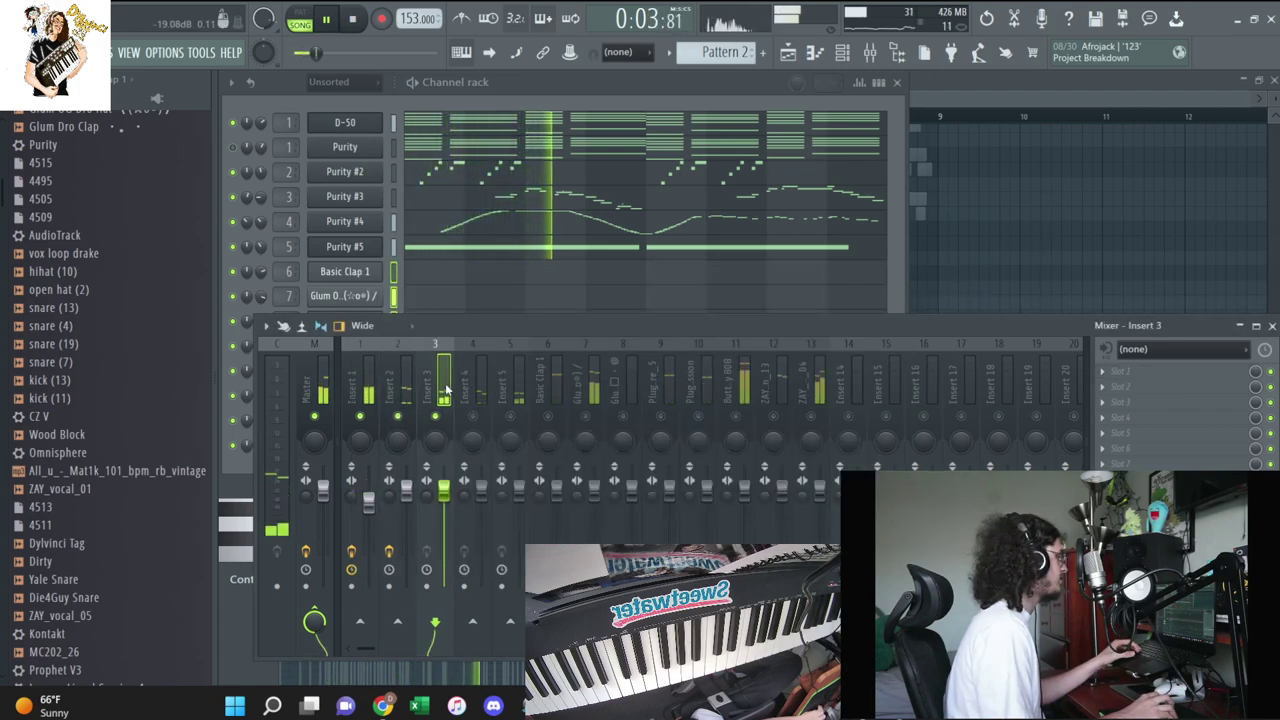
pyautogui.click(1120, 371)
pyautogui.click(1017, 176)
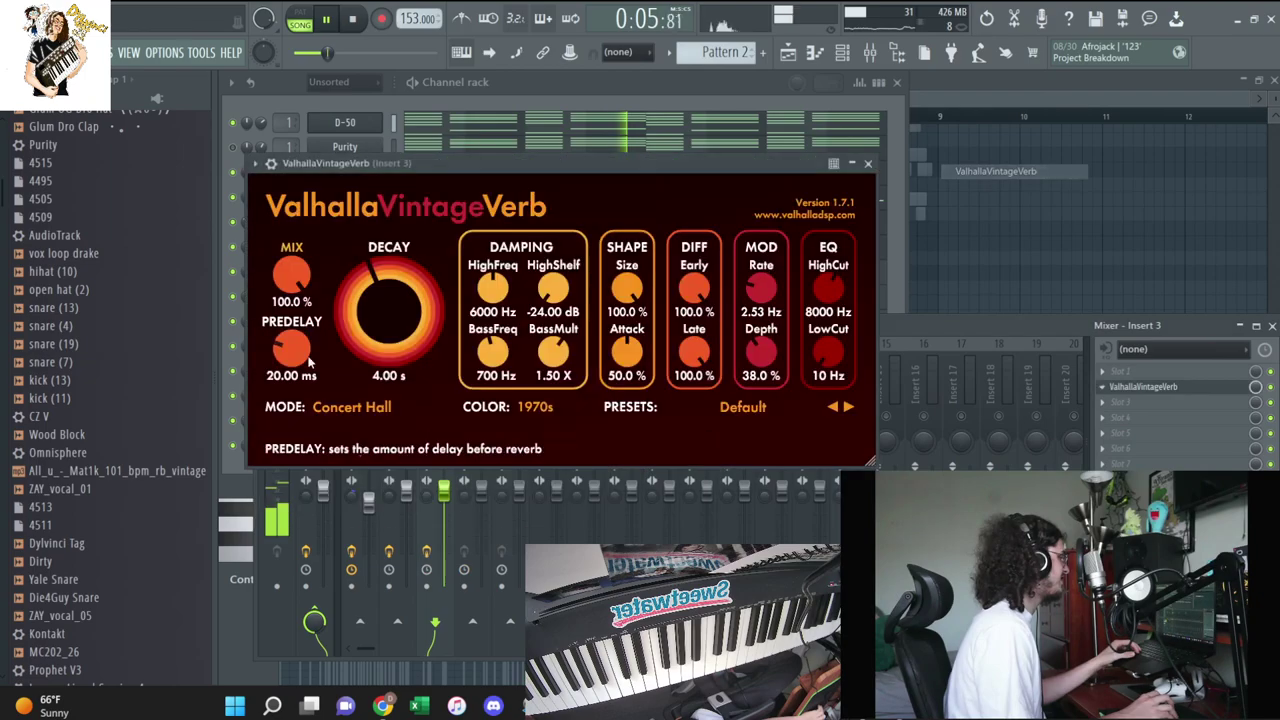
pyautogui.moveTo(291, 275); pyautogui.dragTo(295, 422)
pyautogui.click(1183, 423)
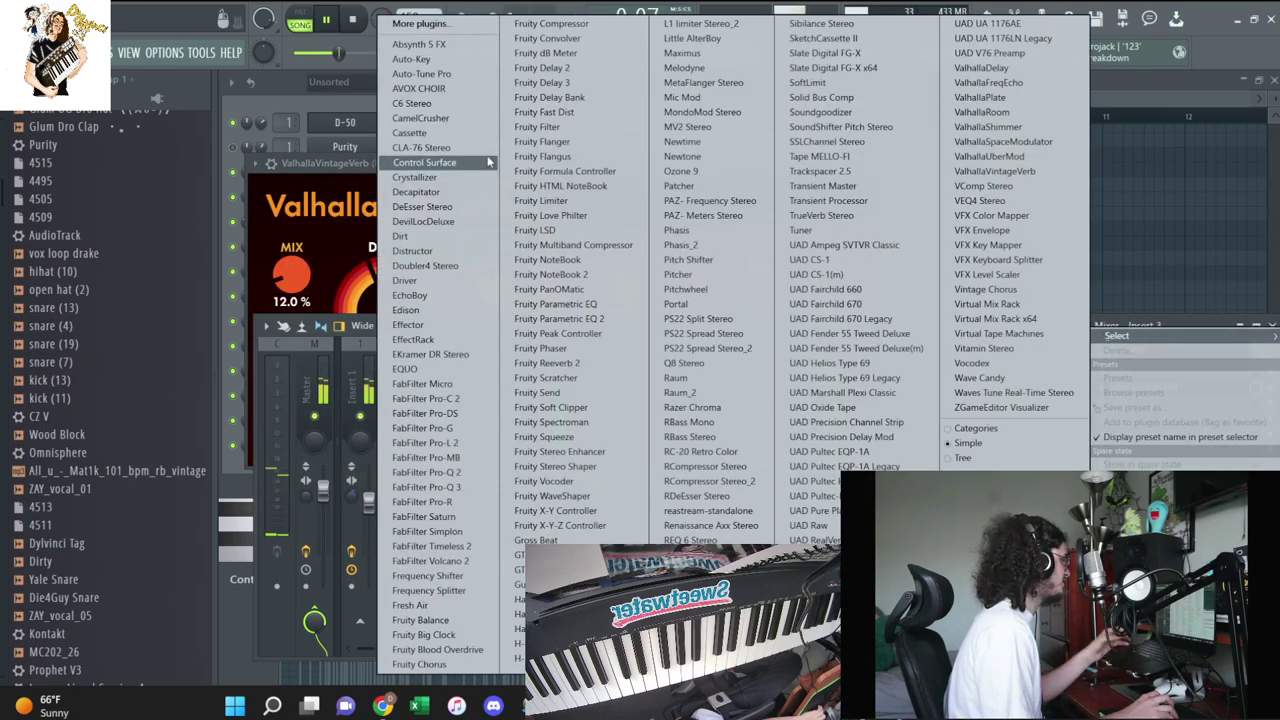
pyautogui.click(425, 177)
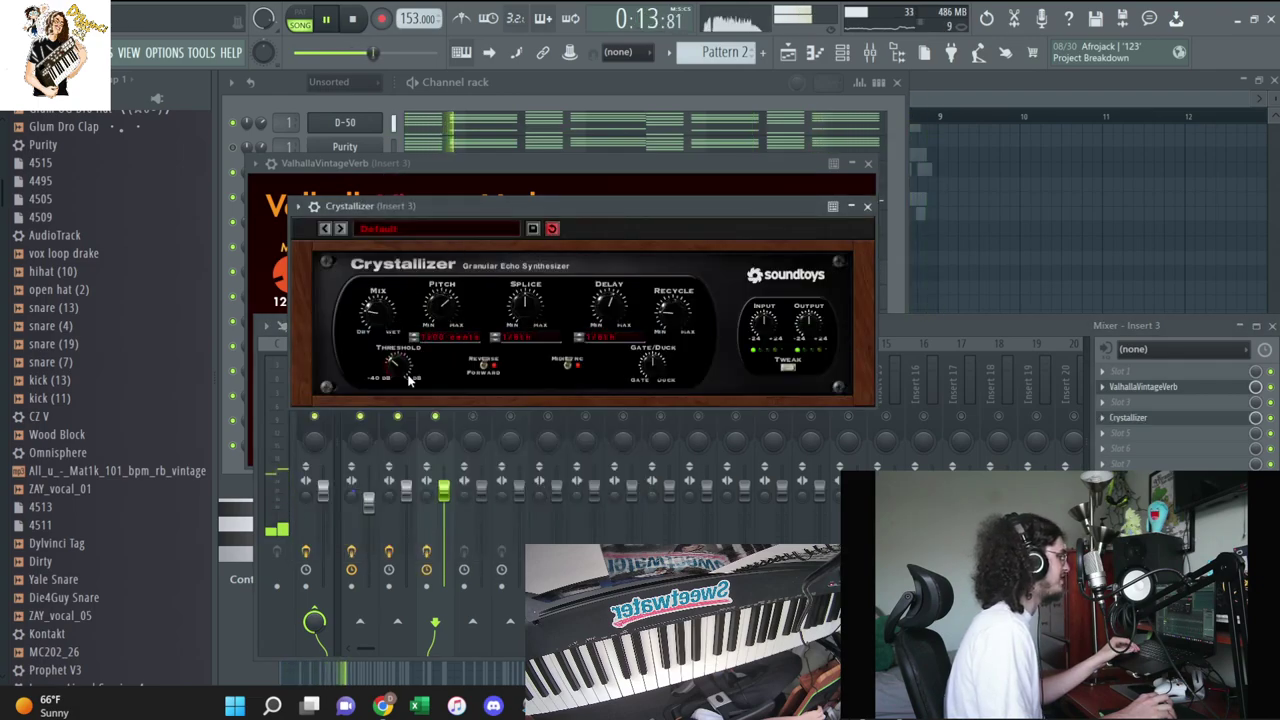
# Move Crystallizer above ValhallaVintageVerb in Insert 3's effect chain
pyautogui.moveTo(1194, 407); pyautogui.dragTo(1169, 409)
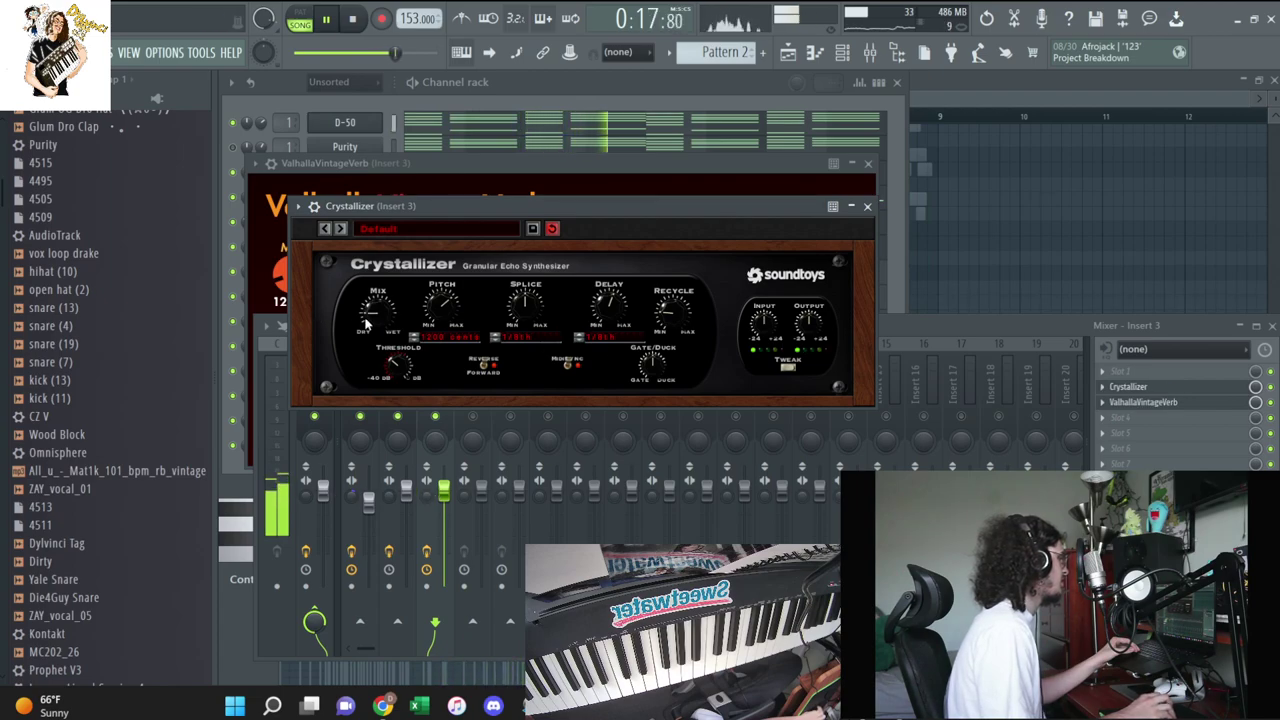
pyautogui.click(922, 332)
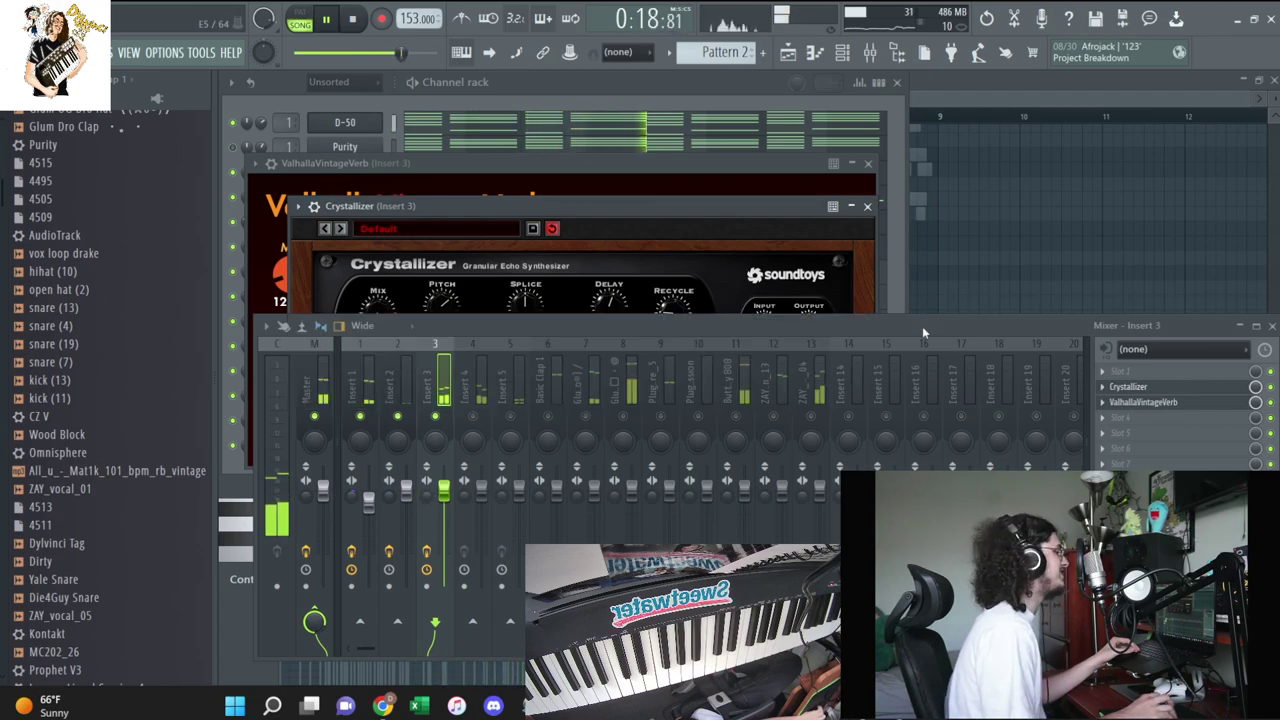
# Load ValhallaVintageVerb onto Insert 4 with its mix at about 13%
pyautogui.click(480, 400)
pyautogui.click(1198, 392)
pyautogui.moveTo(1117, 336)
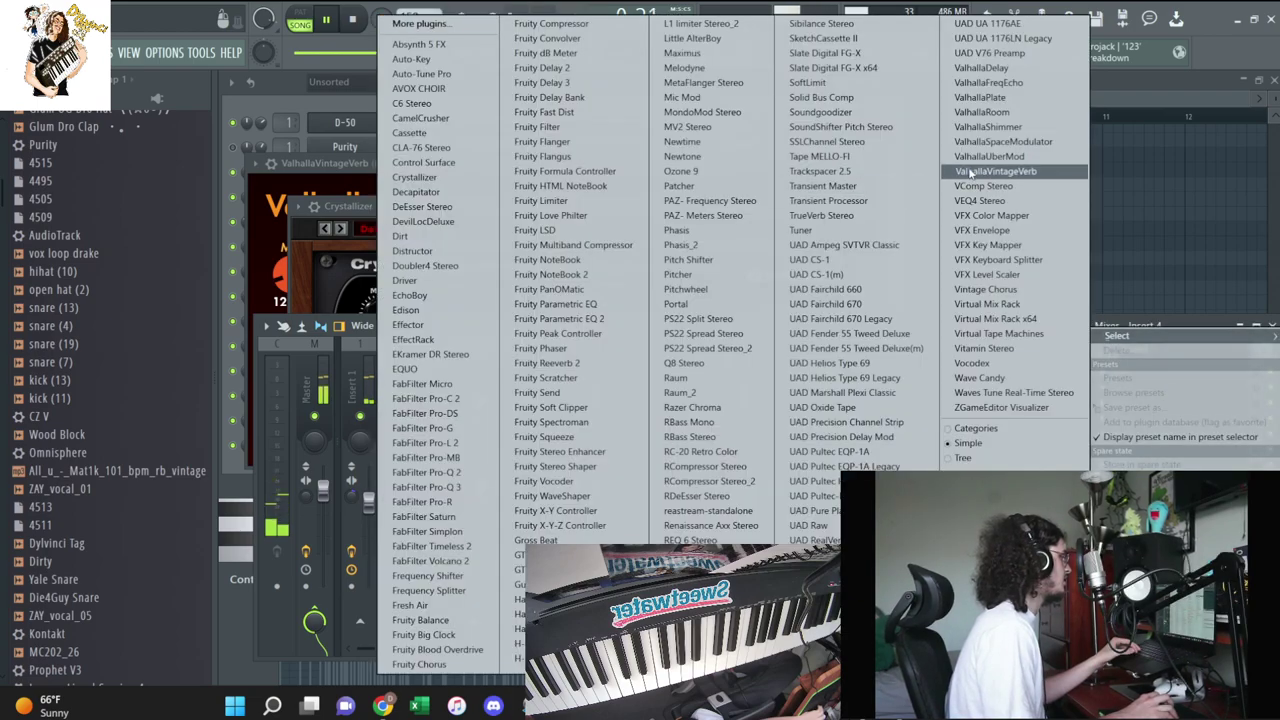
pyautogui.click(968, 172)
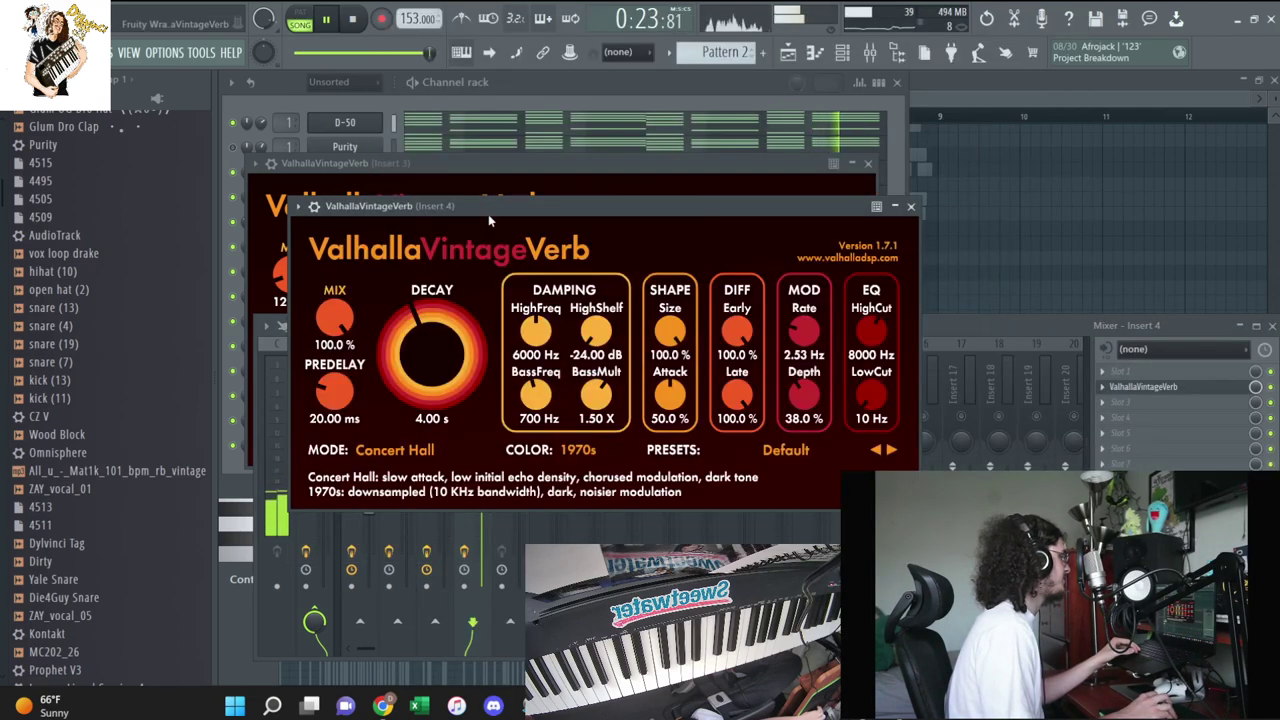
pyautogui.moveTo(488, 214); pyautogui.dragTo(717, 161)
pyautogui.moveTo(563, 264)
pyautogui.mouseDown()
pyautogui.moveTo(550, 384)
pyautogui.moveTo(563, 313)
pyautogui.mouseUp()
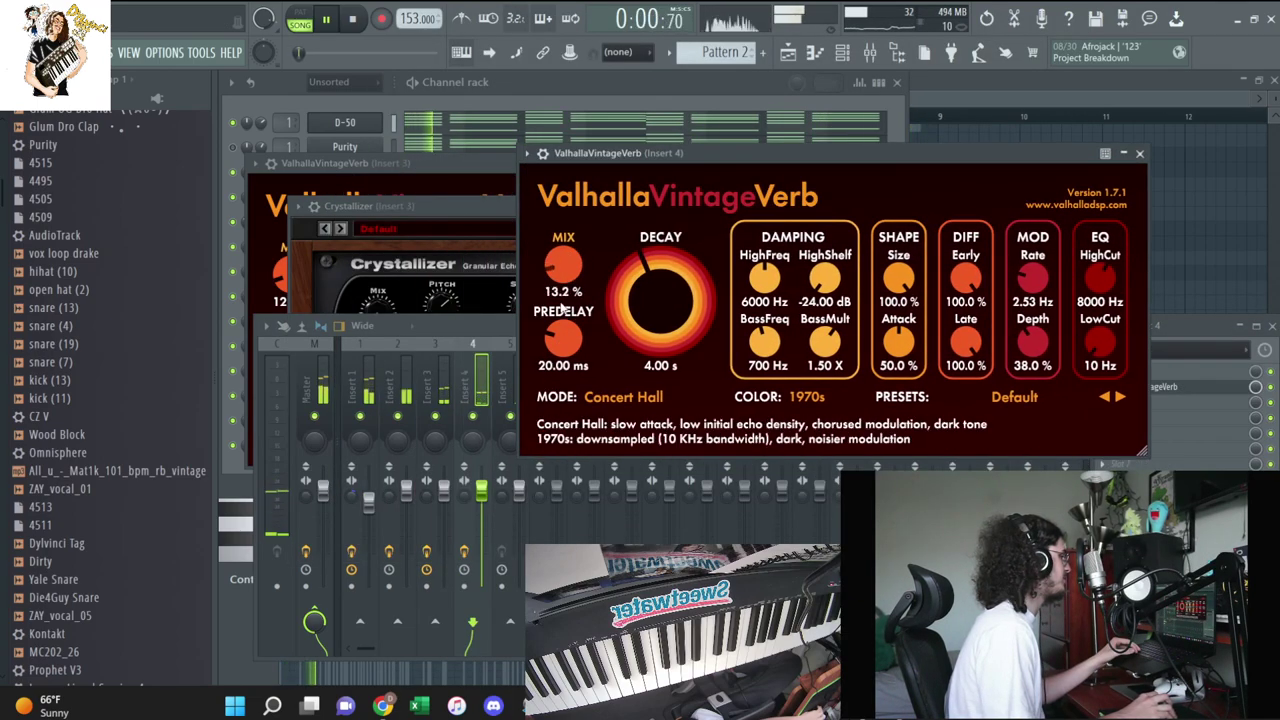
# Close the Insert 4 reverb, Crystallizer and Insert 3 reverb windows
pyautogui.click(1139, 153)
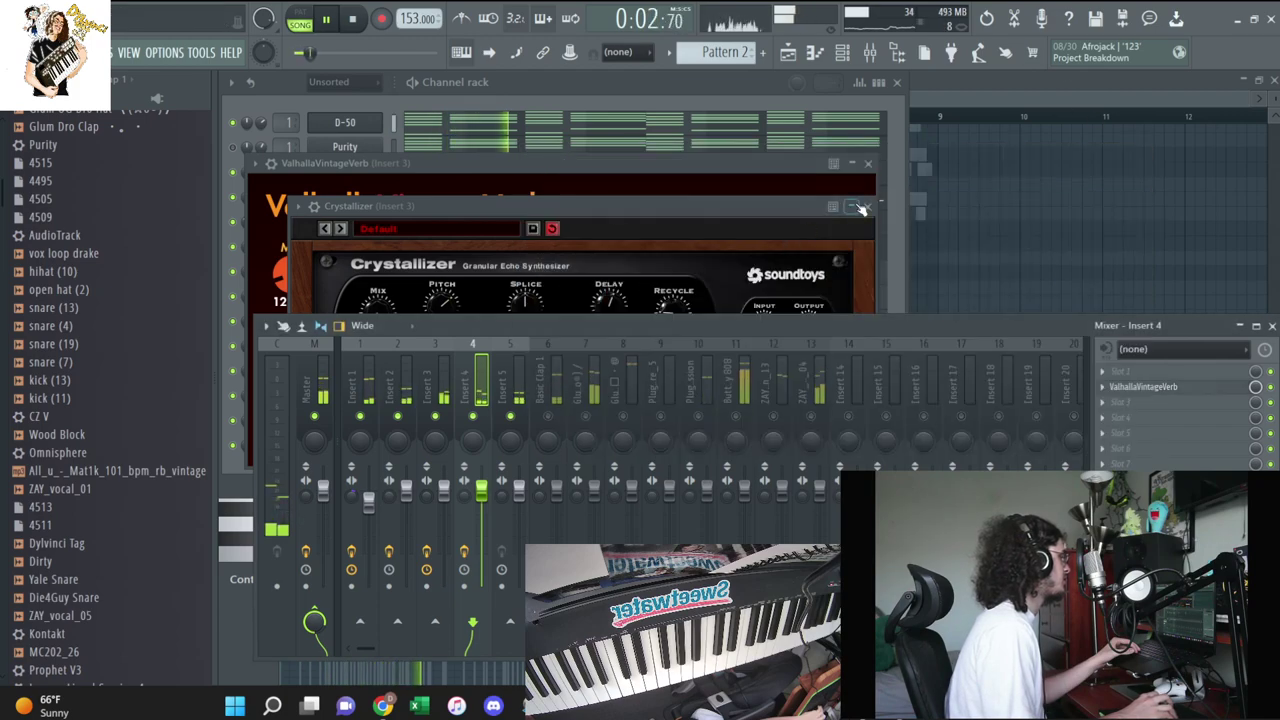
pyautogui.click(866, 207)
pyautogui.click(867, 163)
# Switch between the channel rack and mixer, dismissing the pattern options list unchanged
pyautogui.click(230, 255)
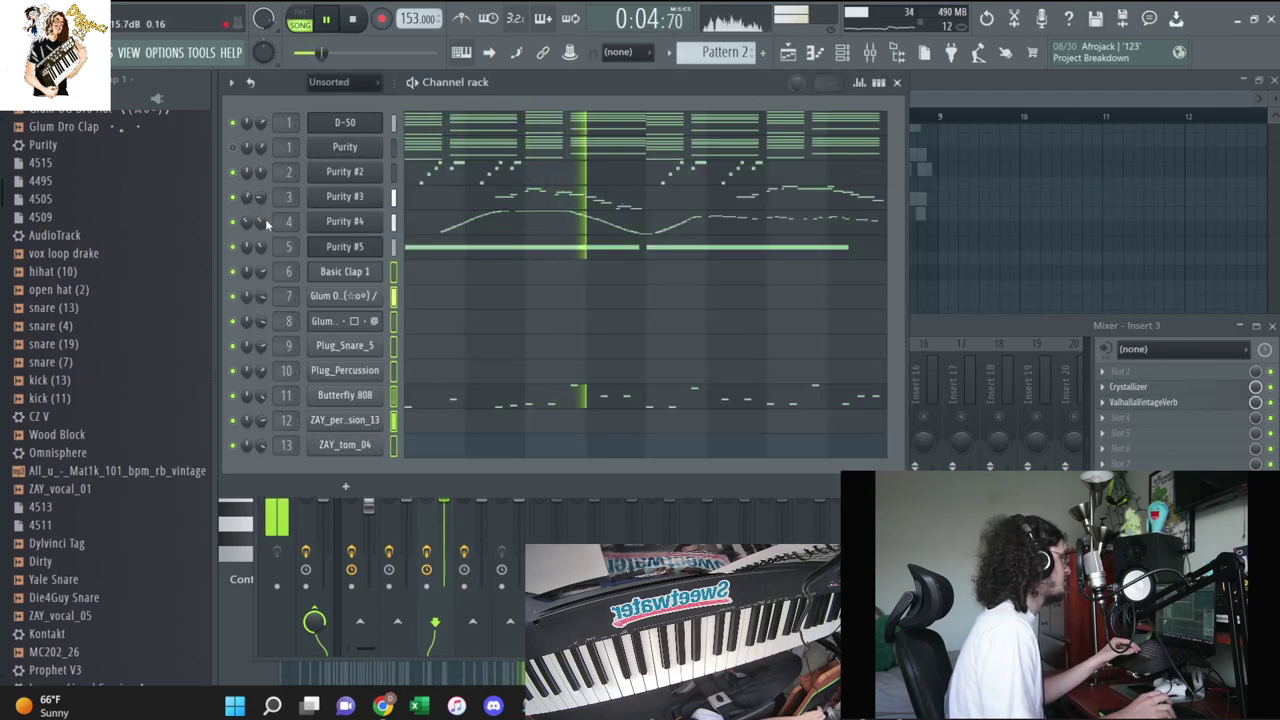
pyautogui.click(991, 339)
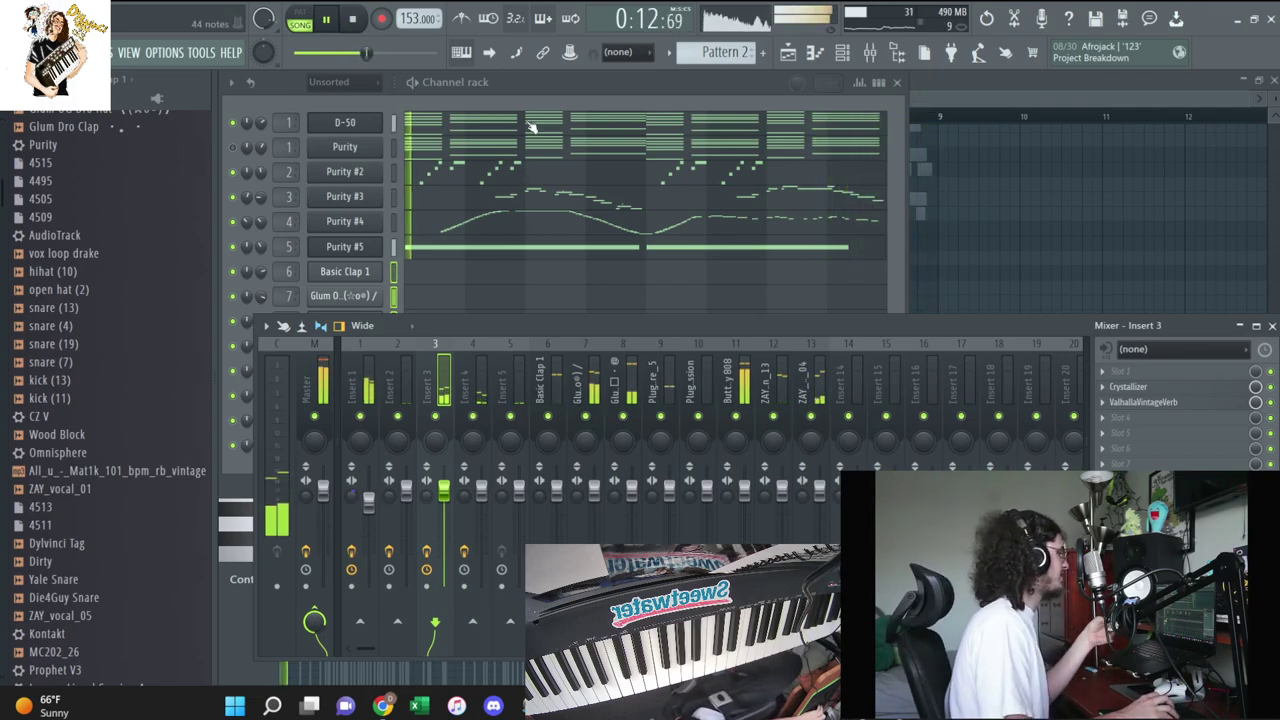
pyautogui.click(635, 82)
pyautogui.click(720, 52)
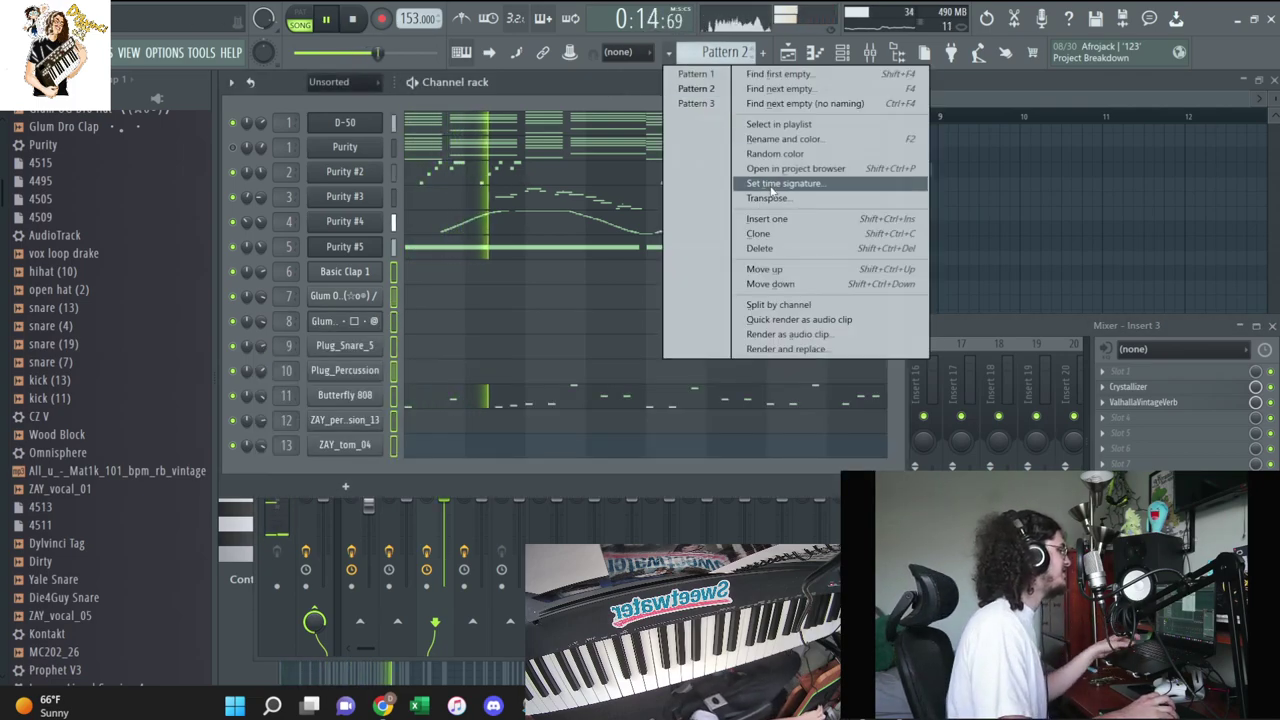
pyautogui.click(690, 113)
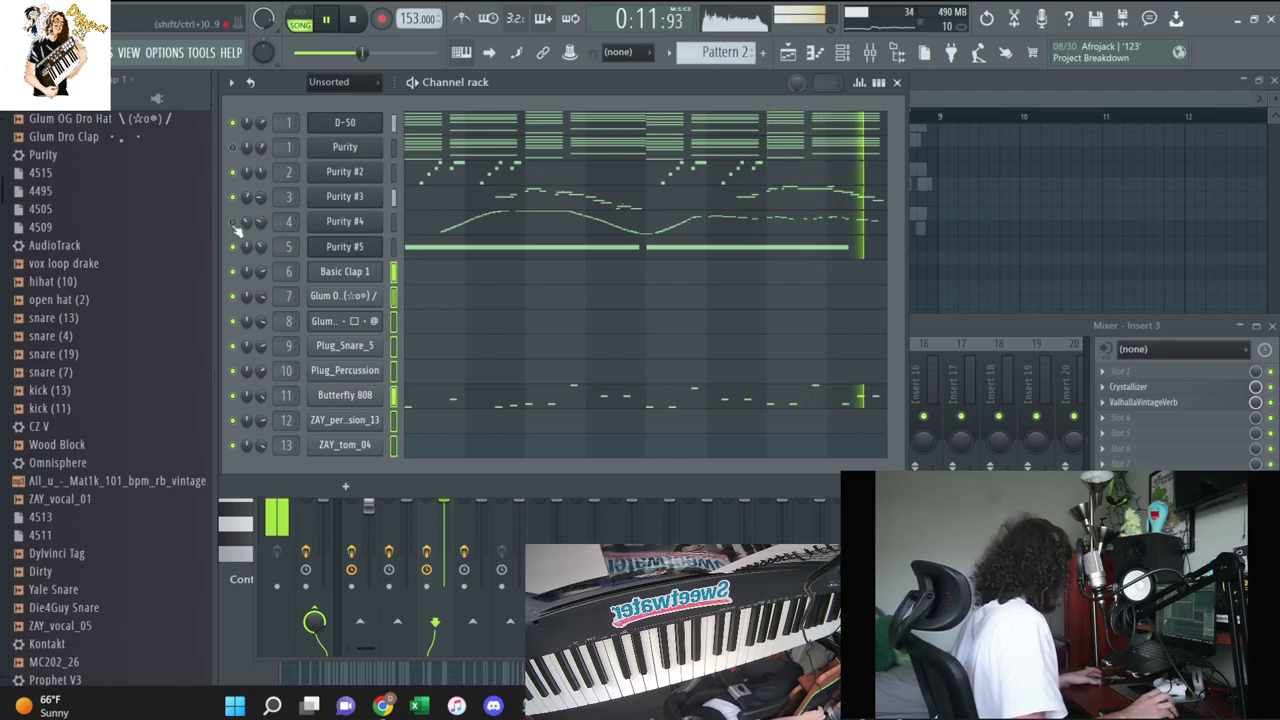
# Collapse Current project in the browser and expand Plugin database's Installed folder
pyautogui.scroll(3, 50, 320)
pyautogui.scroll(3, 50, 320)
pyautogui.scroll(-3, 62, 388)
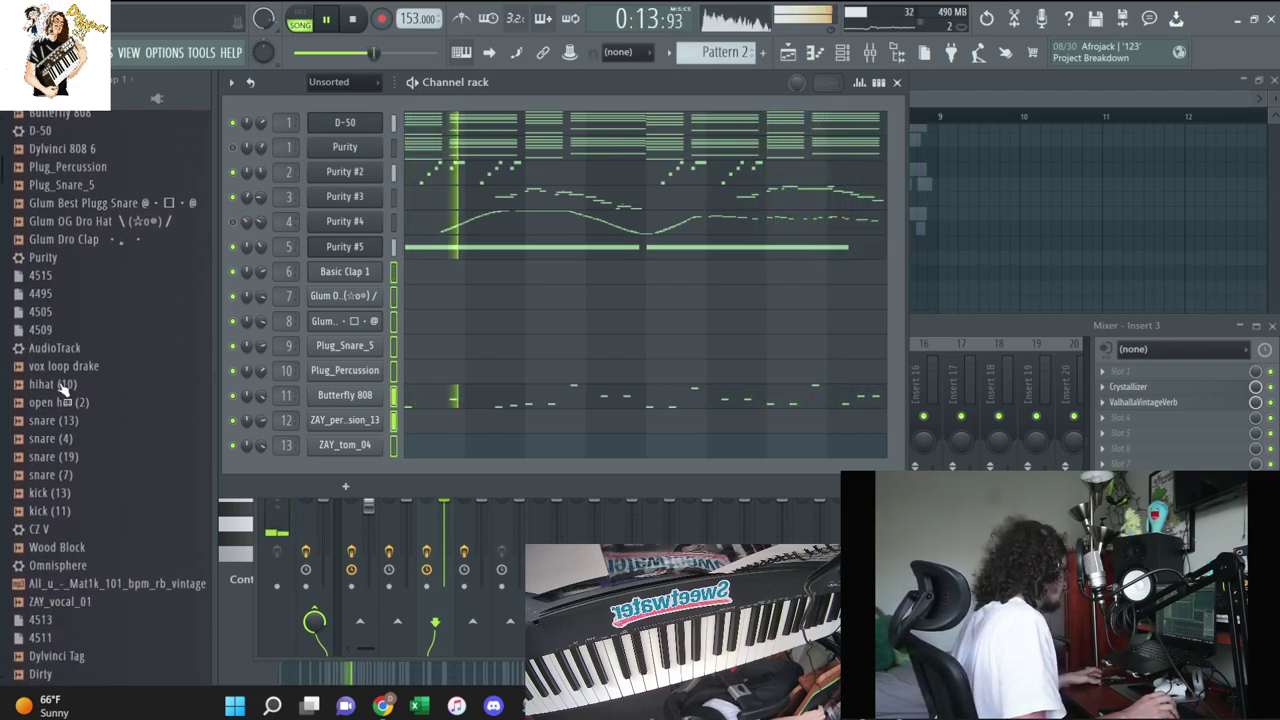
pyautogui.scroll(-4, 84, 372)
pyautogui.scroll(5, 90, 302)
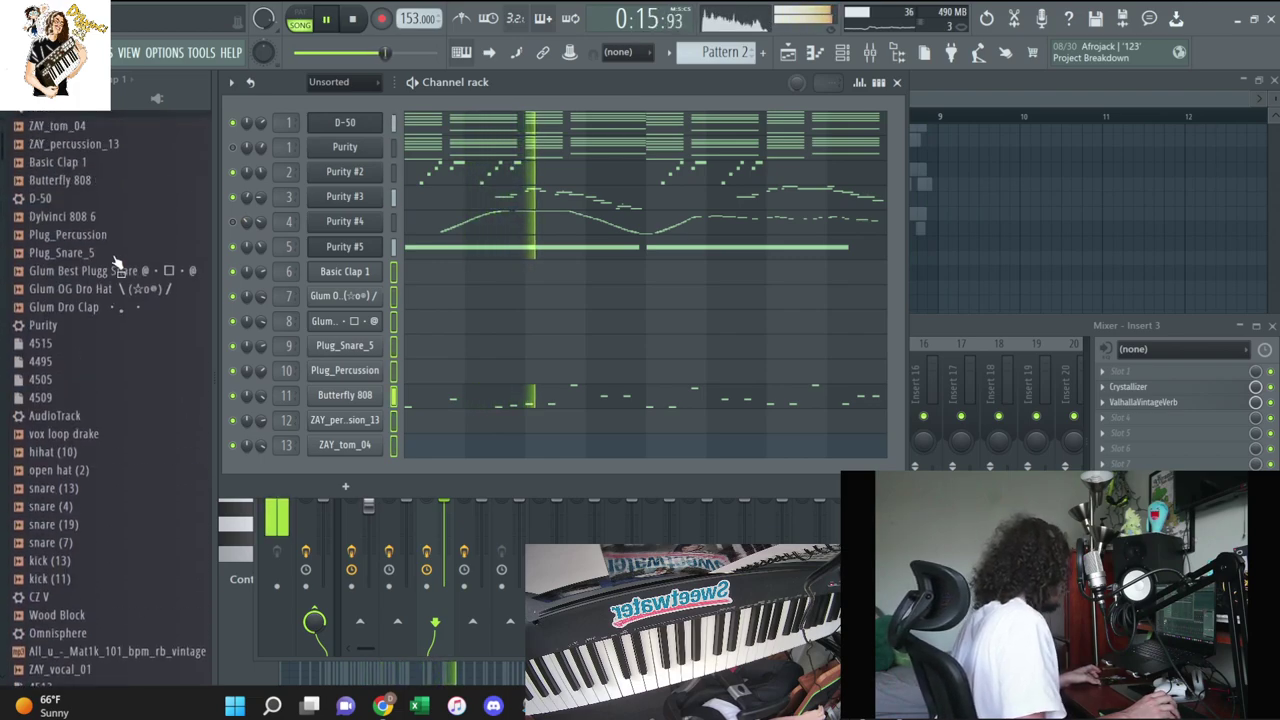
pyautogui.scroll(3, 92, 330)
pyautogui.scroll(-3, 96, 370)
pyautogui.scroll(-2, 100, 410)
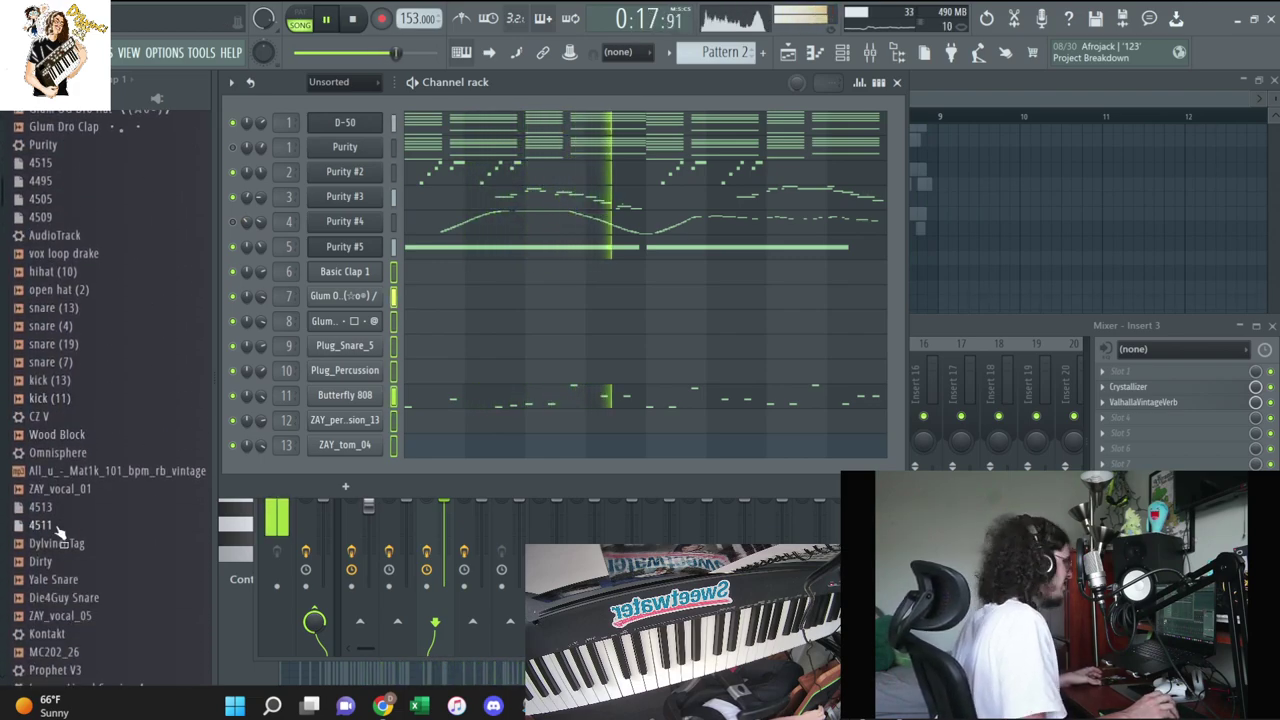
pyautogui.scroll(-2, 50, 537)
pyautogui.scroll(3, 40, 535)
pyautogui.scroll(3, 52, 525)
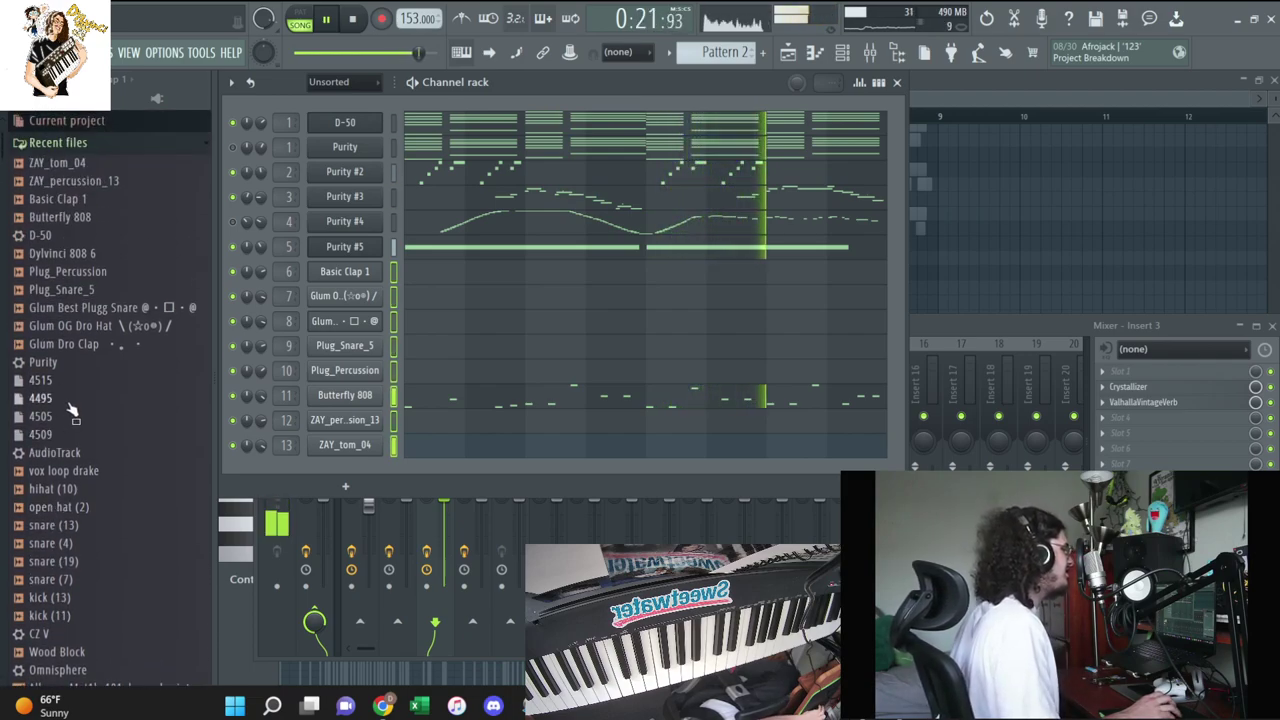
pyautogui.scroll(-4, 72, 420)
pyautogui.scroll(-4, 85, 505)
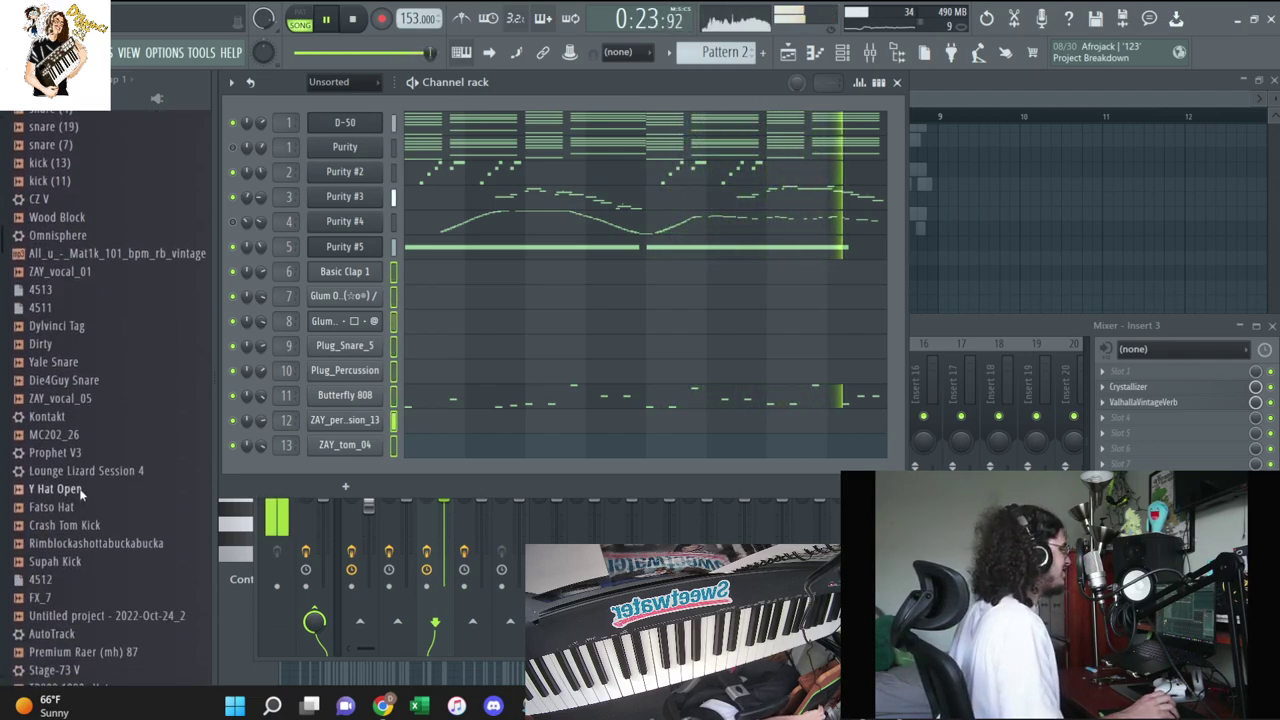
pyautogui.scroll(4, 60, 430)
pyautogui.scroll(2, 65, 400)
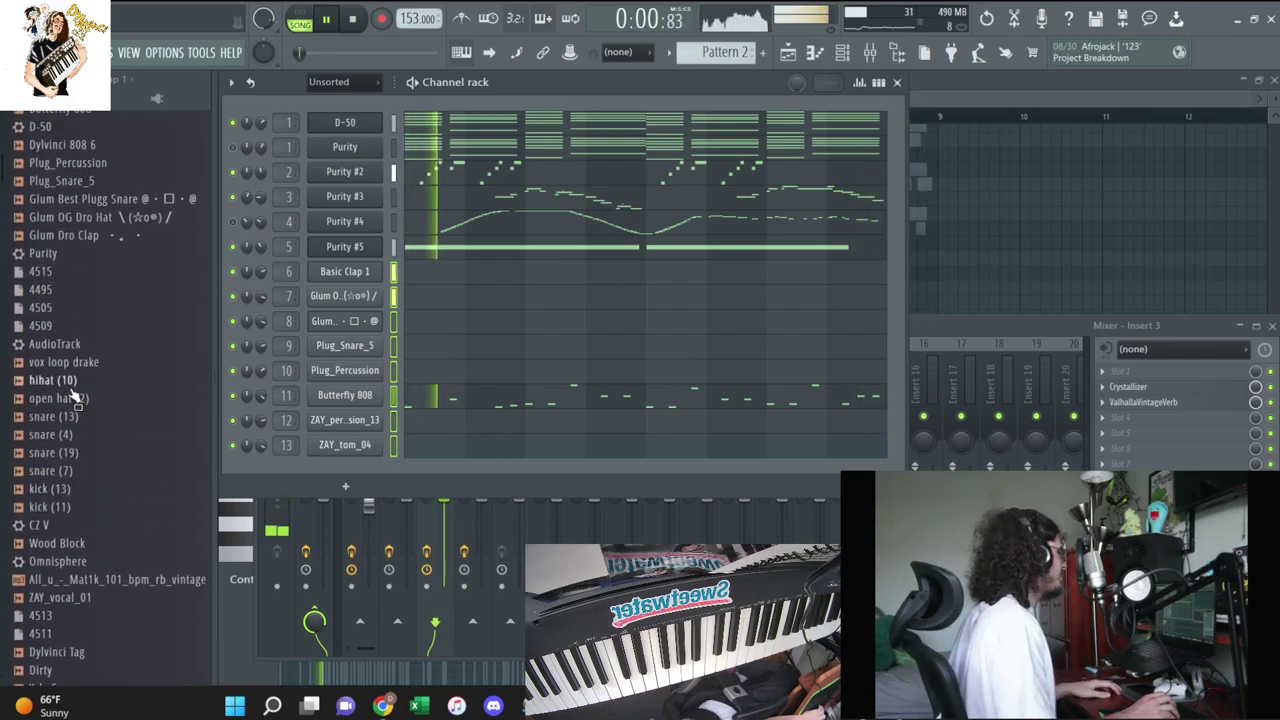
pyautogui.scroll(2, 72, 368)
pyautogui.scroll(-4, 75, 289)
pyautogui.scroll(-2, 75, 289)
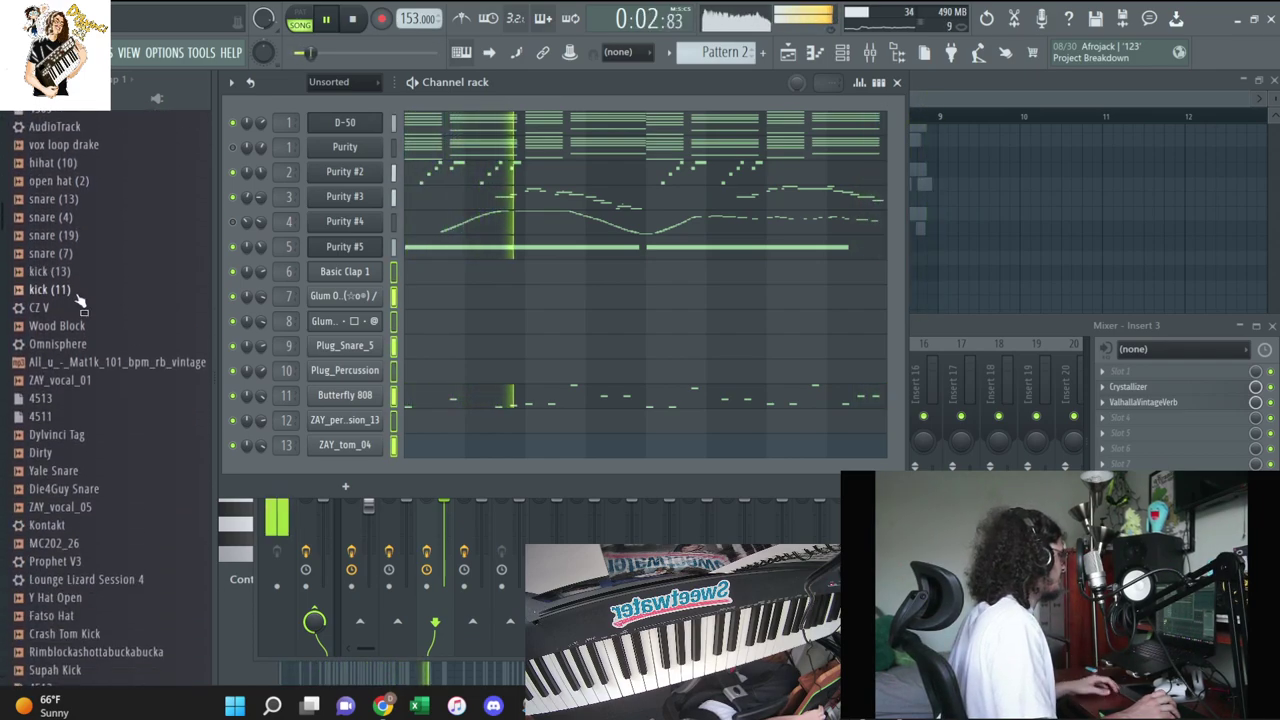
pyautogui.scroll(-4, 78, 300)
pyautogui.scroll(9, 81, 330)
pyautogui.scroll(1, 81, 300)
pyautogui.click(60, 120)
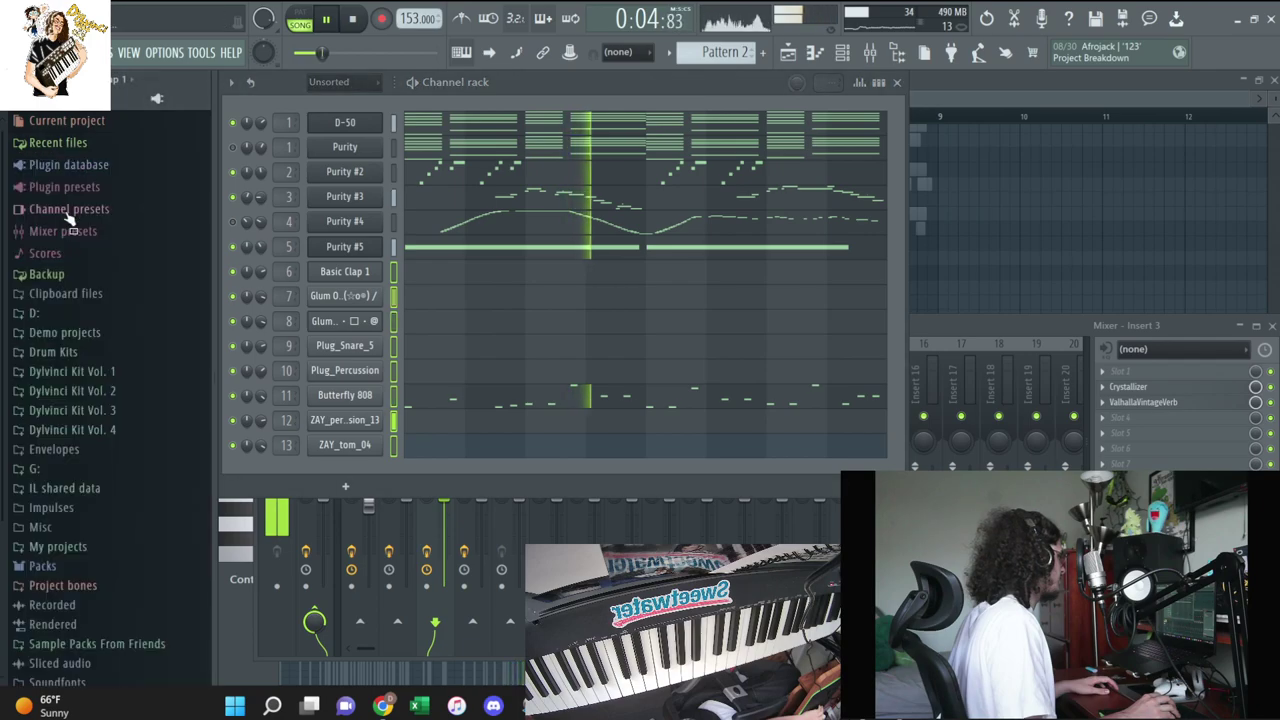
pyautogui.click(68, 164)
pyautogui.click(86, 225)
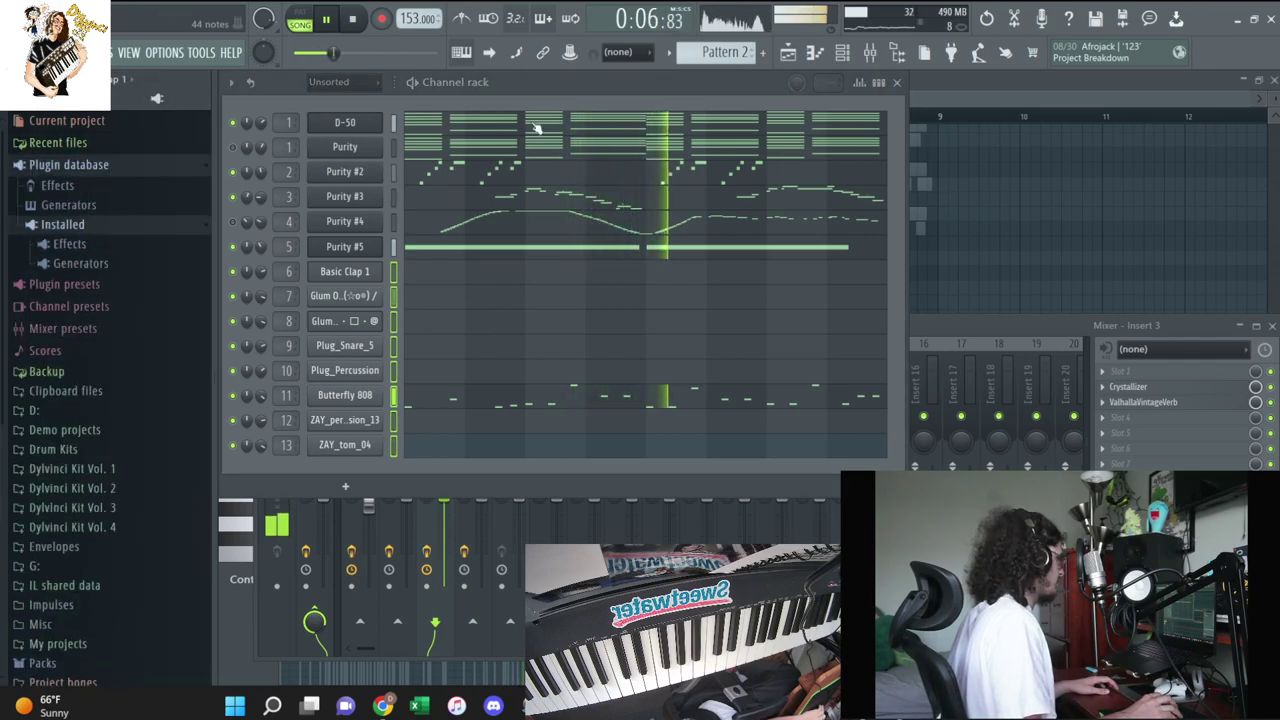
# In the Butterfly 808 piano roll, delete two unwanted notes and add one new note
pyautogui.click(565, 396)
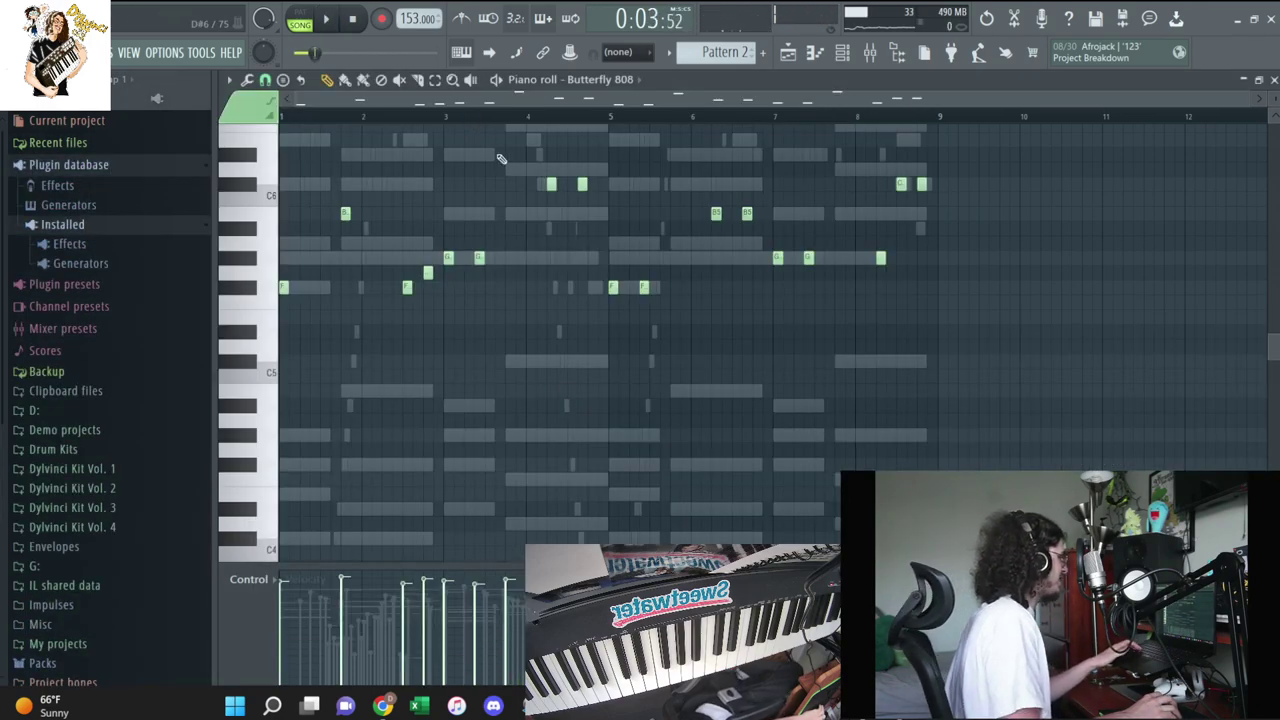
pyautogui.scroll(5, 501, 158)
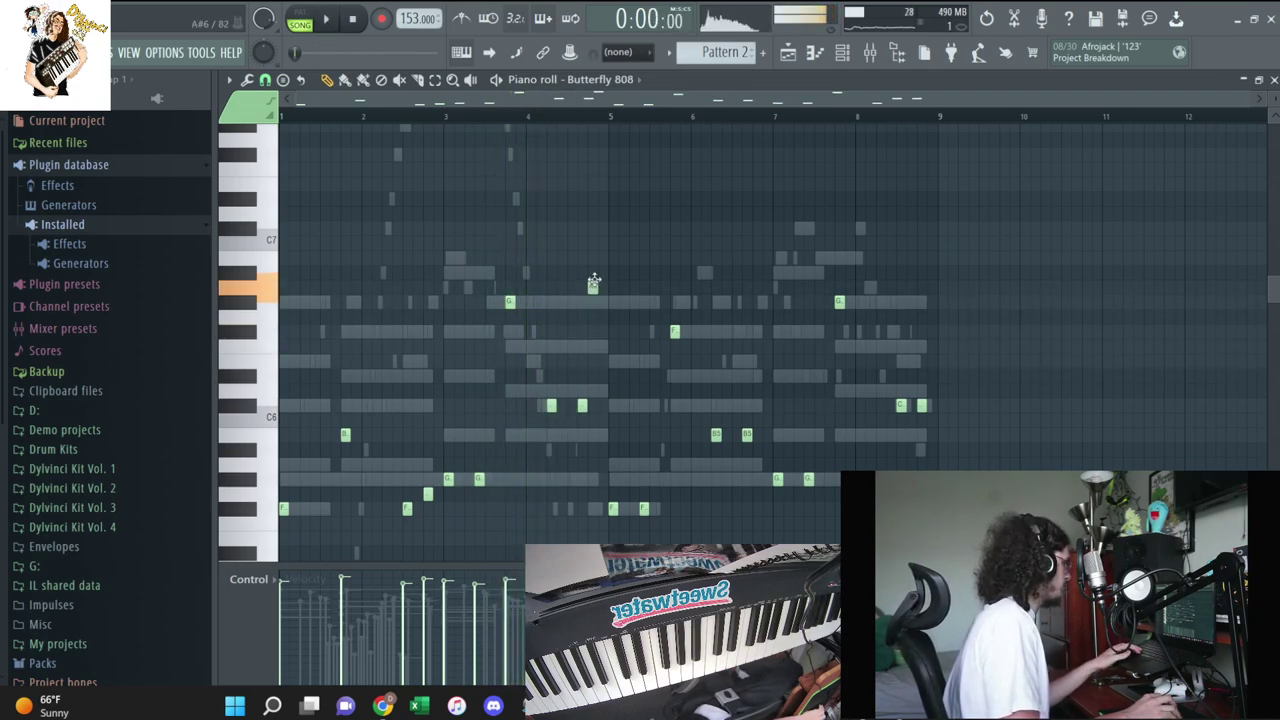
pyautogui.rightClick(601, 244)
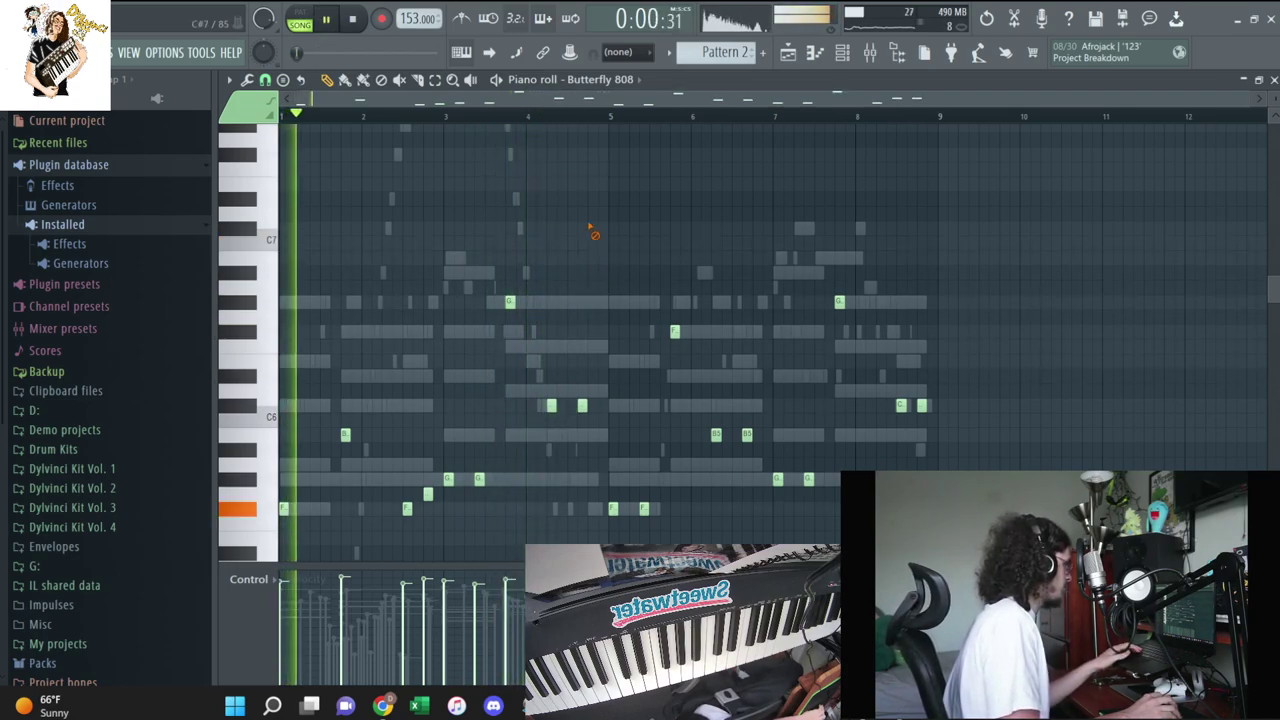
pyautogui.rightClick(582, 405)
pyautogui.click(592, 302)
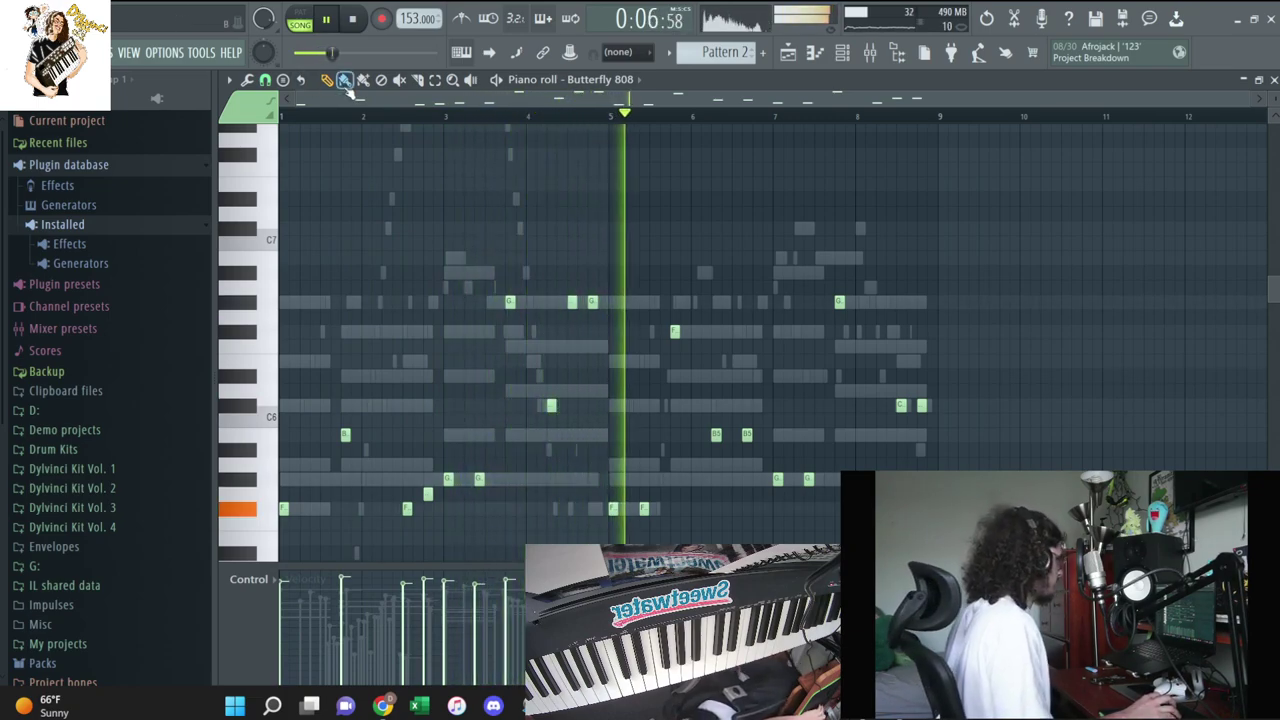
# Move two adjacent 808 notes down one step, checking them with playback
pyautogui.click(392, 116)
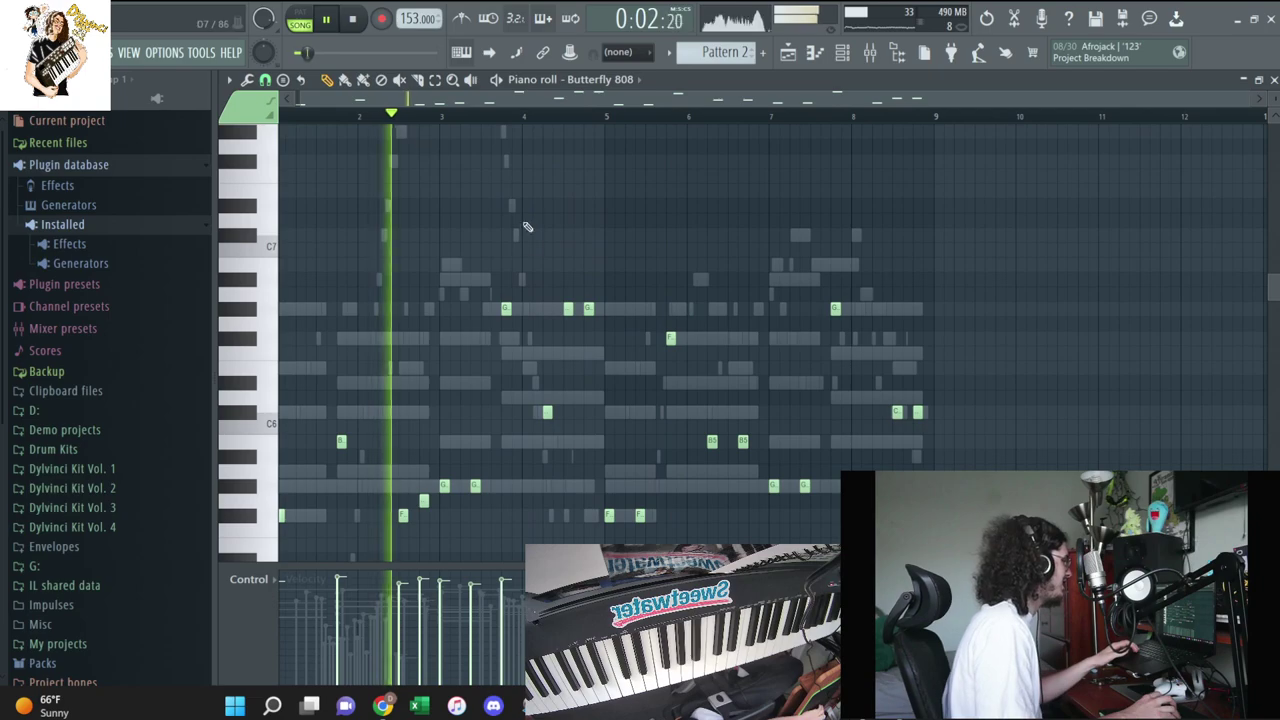
pyautogui.moveTo(596, 330)
pyautogui.mouseDown()
pyautogui.moveTo(562, 302)
pyautogui.moveTo(590, 354)
pyautogui.mouseUp()
pyautogui.press('space')
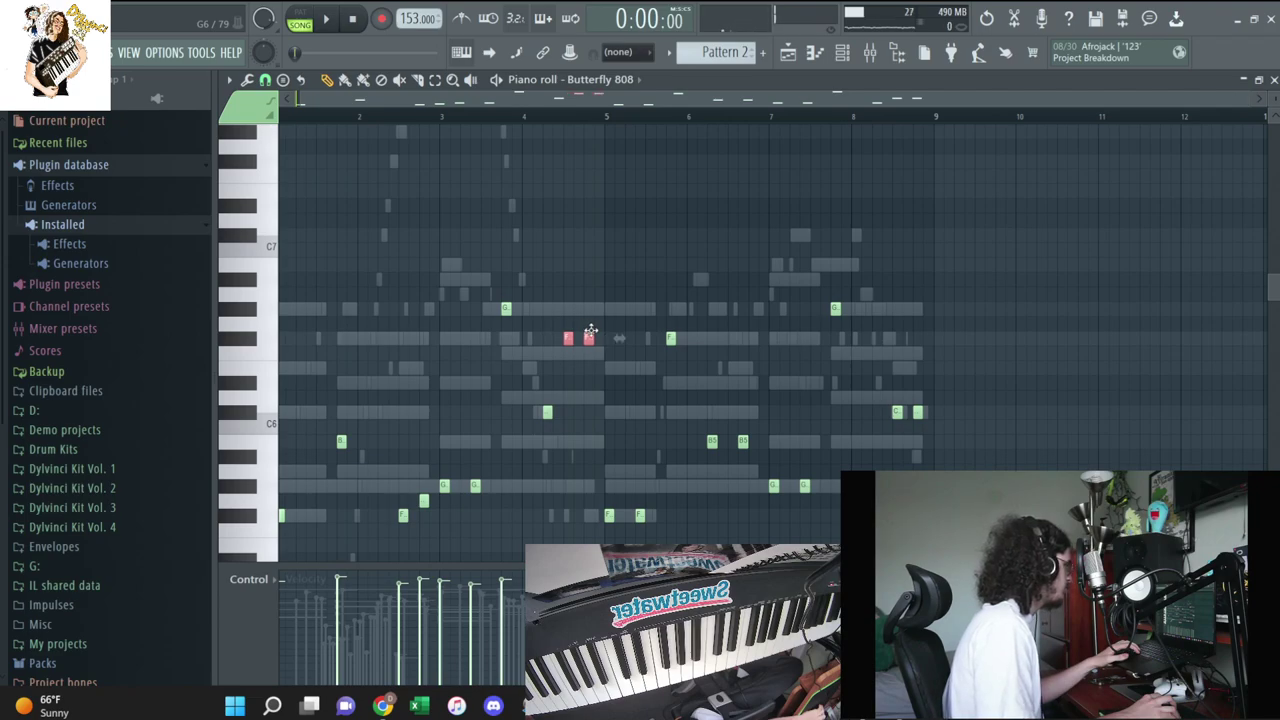
pyautogui.moveTo(588, 410); pyautogui.dragTo(590, 422)
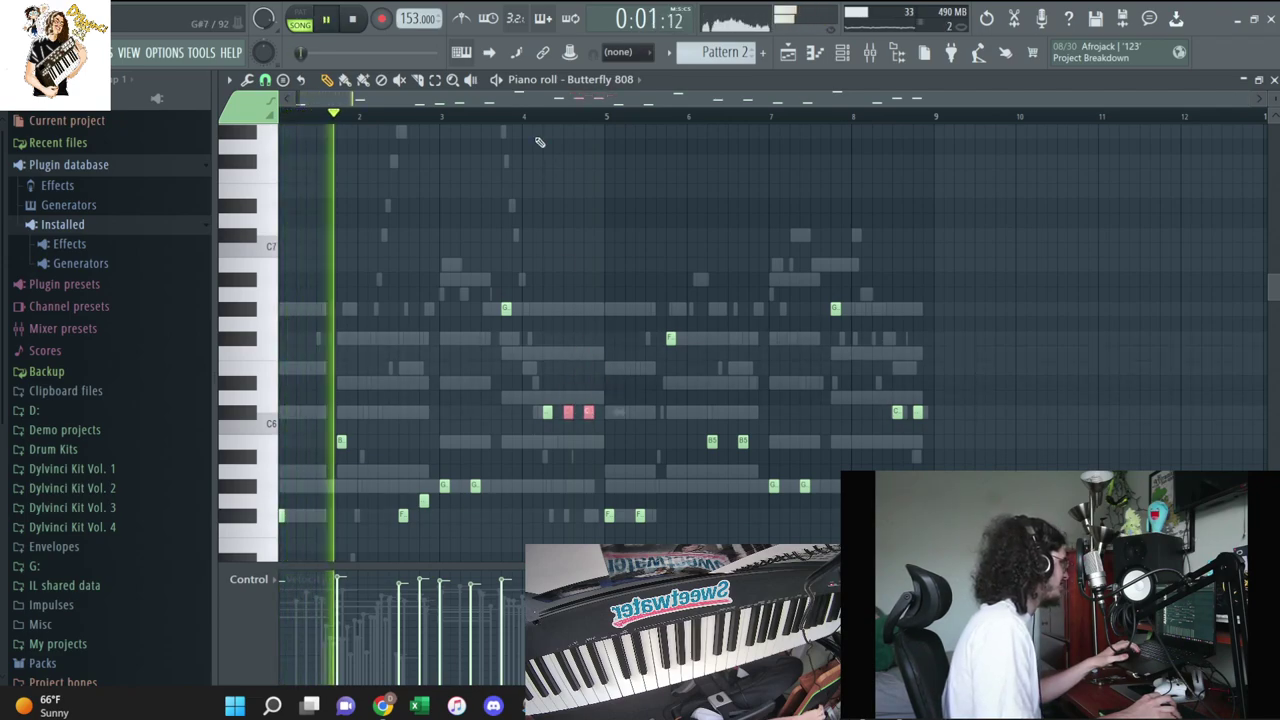
pyautogui.click(514, 116)
pyautogui.click(523, 193)
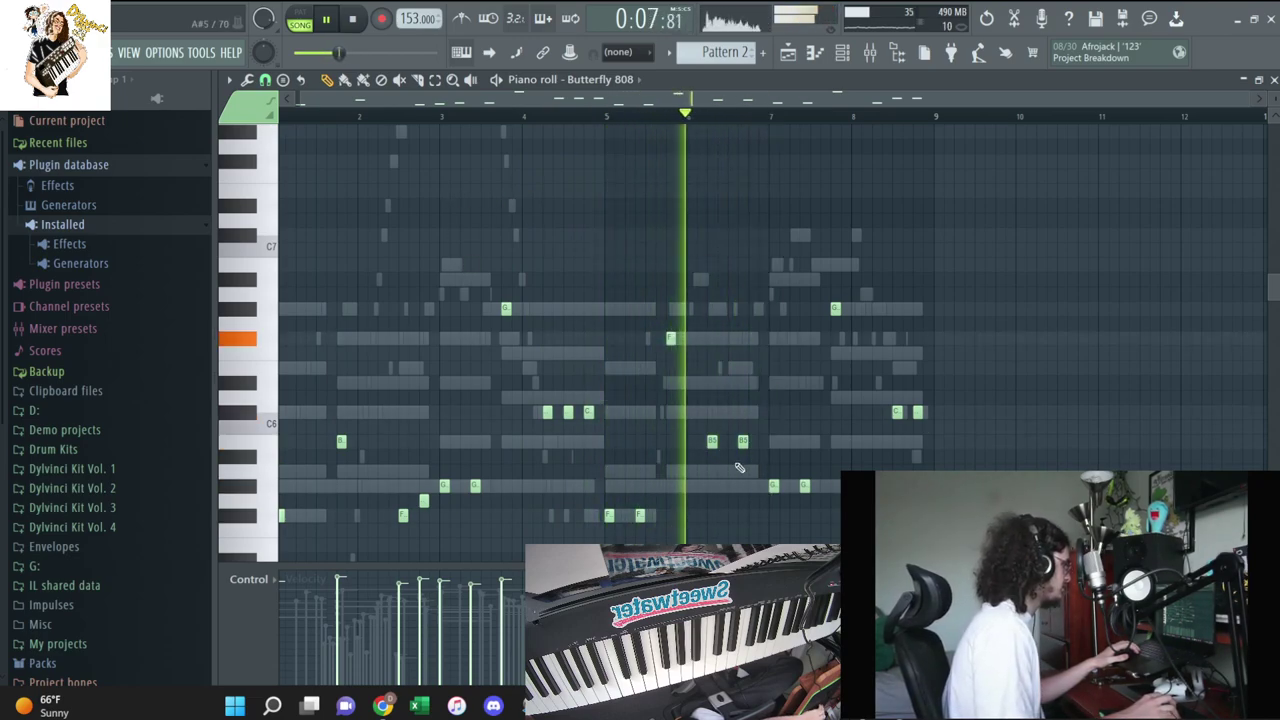
pyautogui.press('space')
pyautogui.press('space')
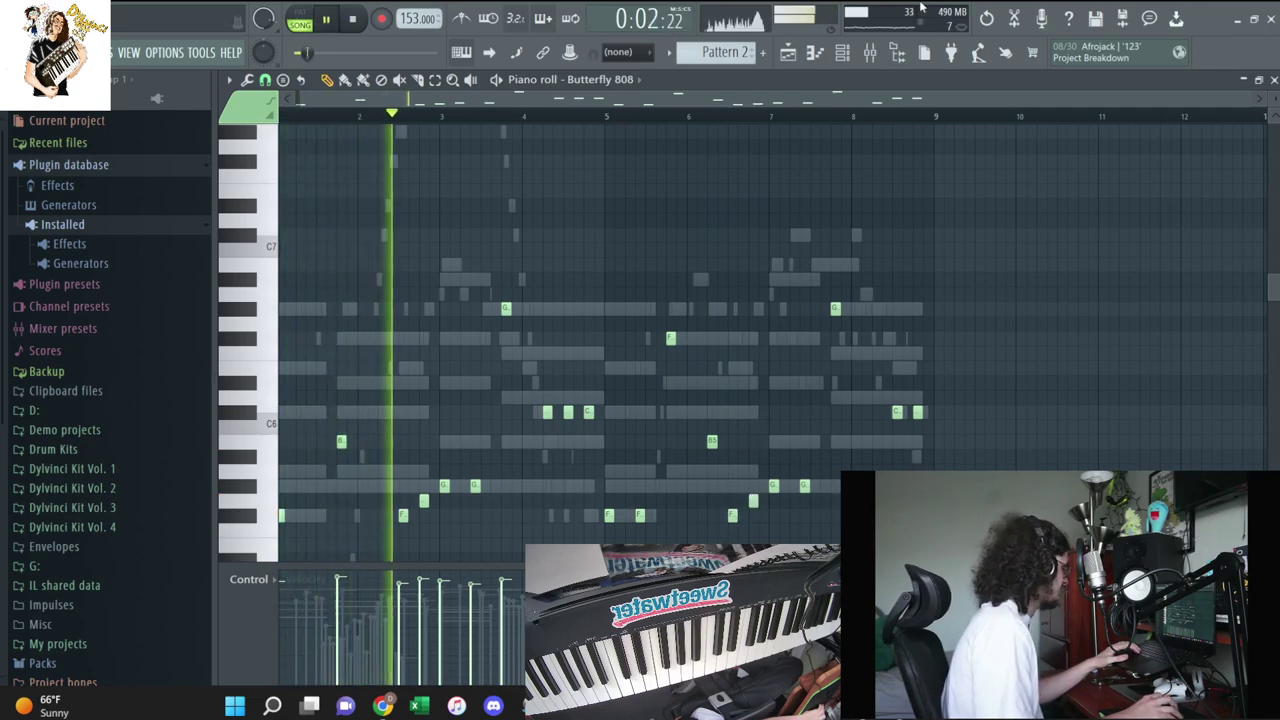
# Replace two short low 808 notes with a single note in their place
pyautogui.press('F6')
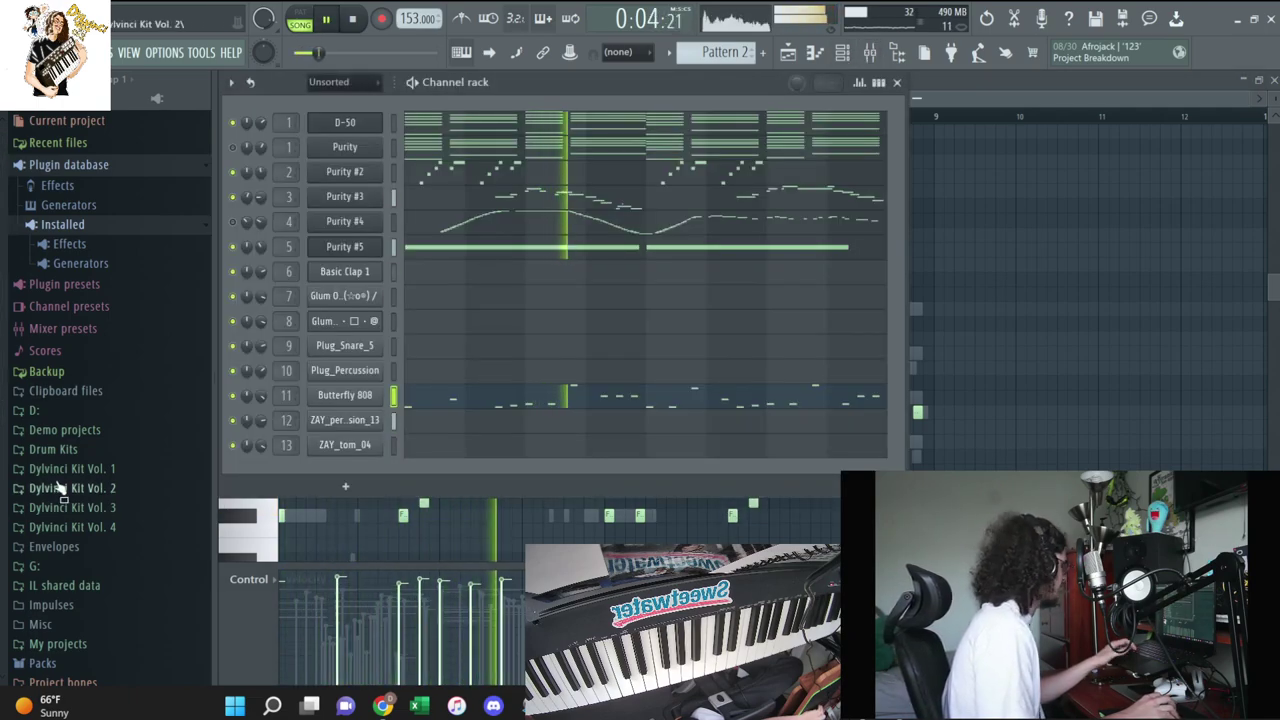
pyautogui.press('F6')
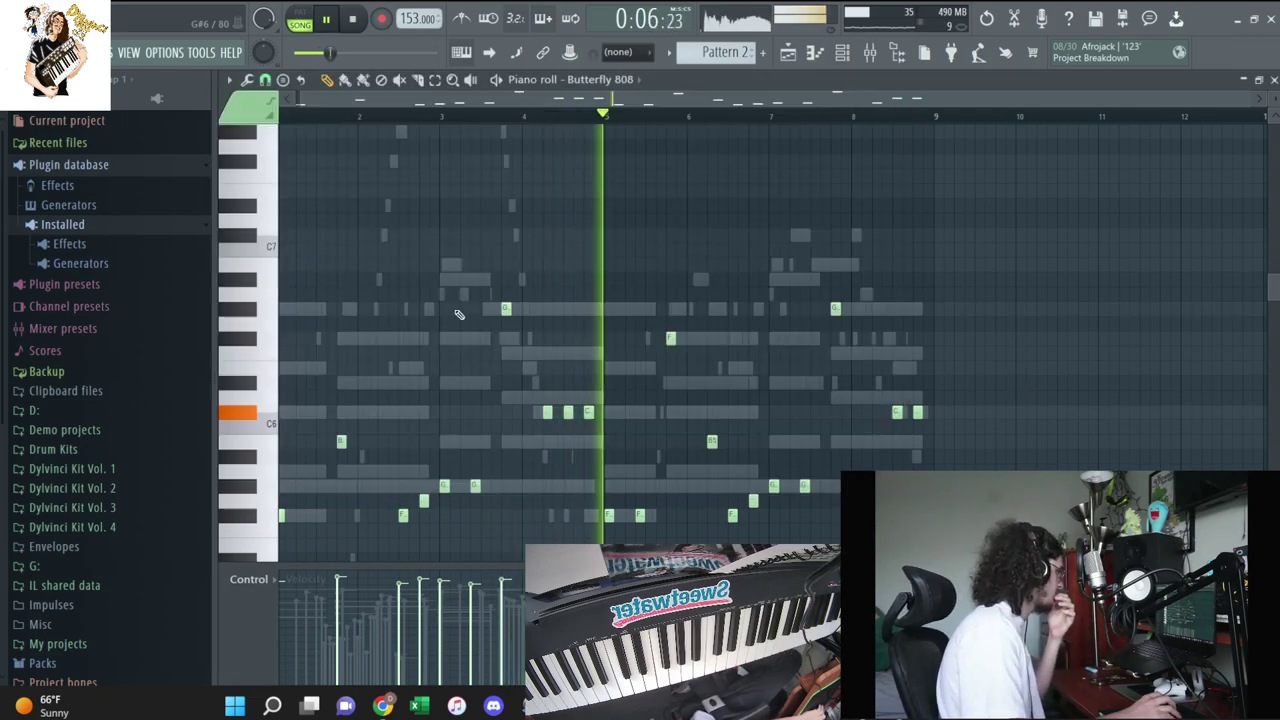
pyautogui.rightClick(568, 412)
pyautogui.rightClick(588, 412)
pyautogui.click(576, 412)
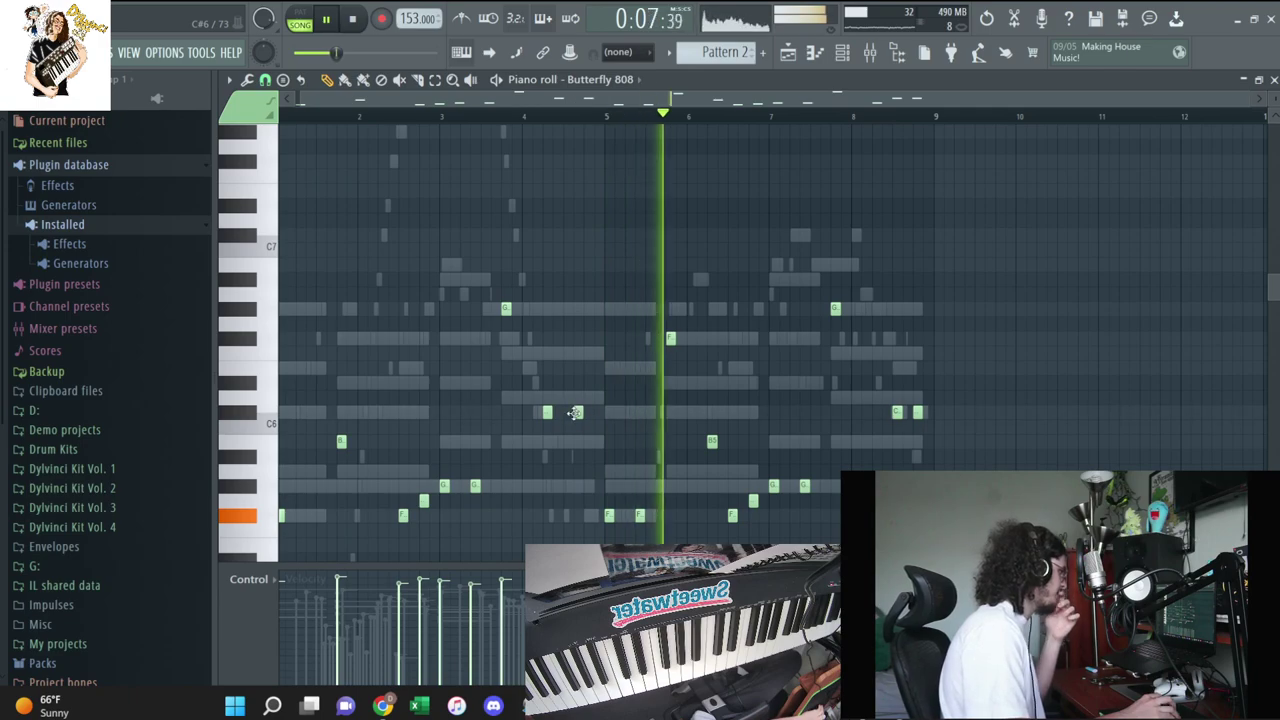
# List the installed VST3 instruments under Plugin database > Installed > Generators
pyautogui.click(842, 53)
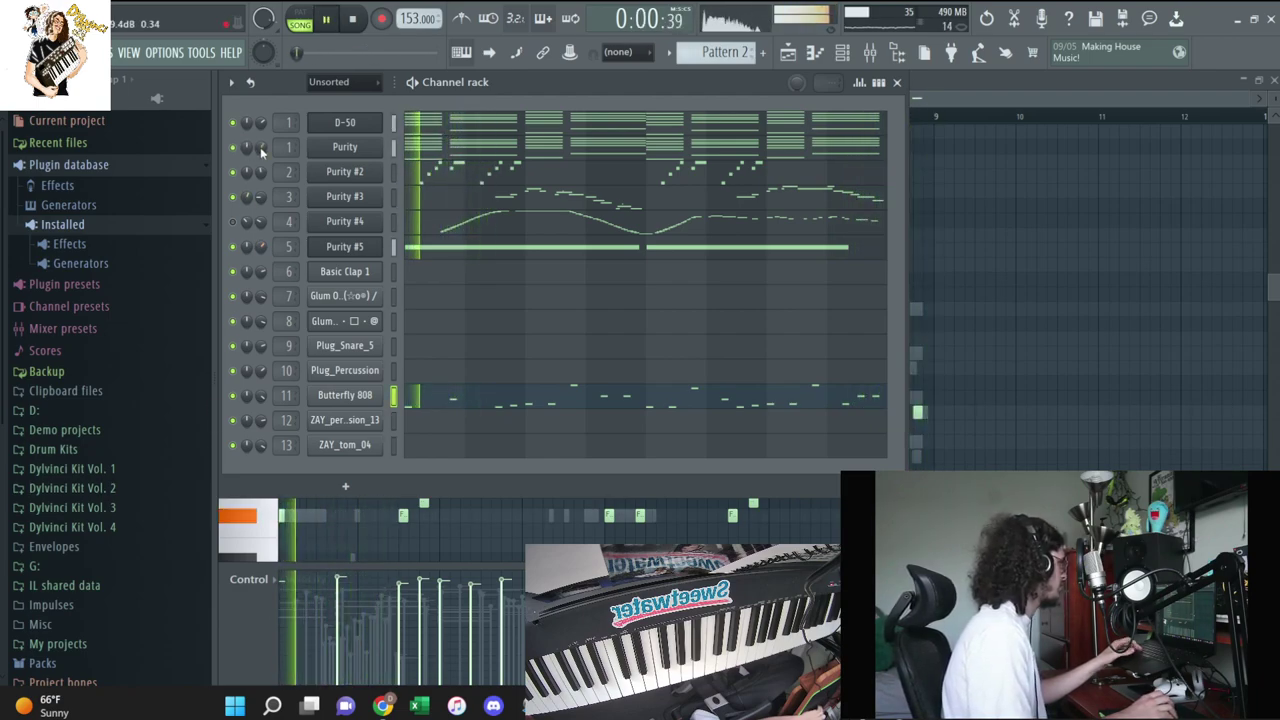
pyautogui.click(80, 263)
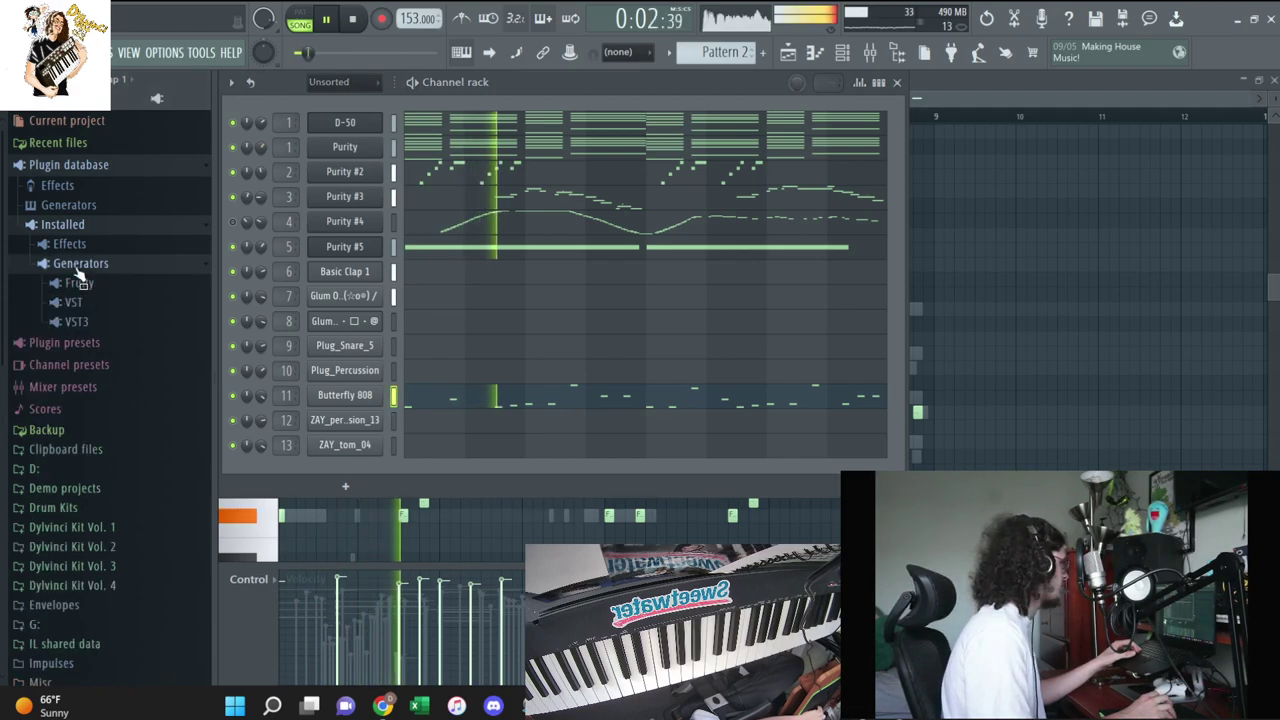
pyautogui.click(76, 321)
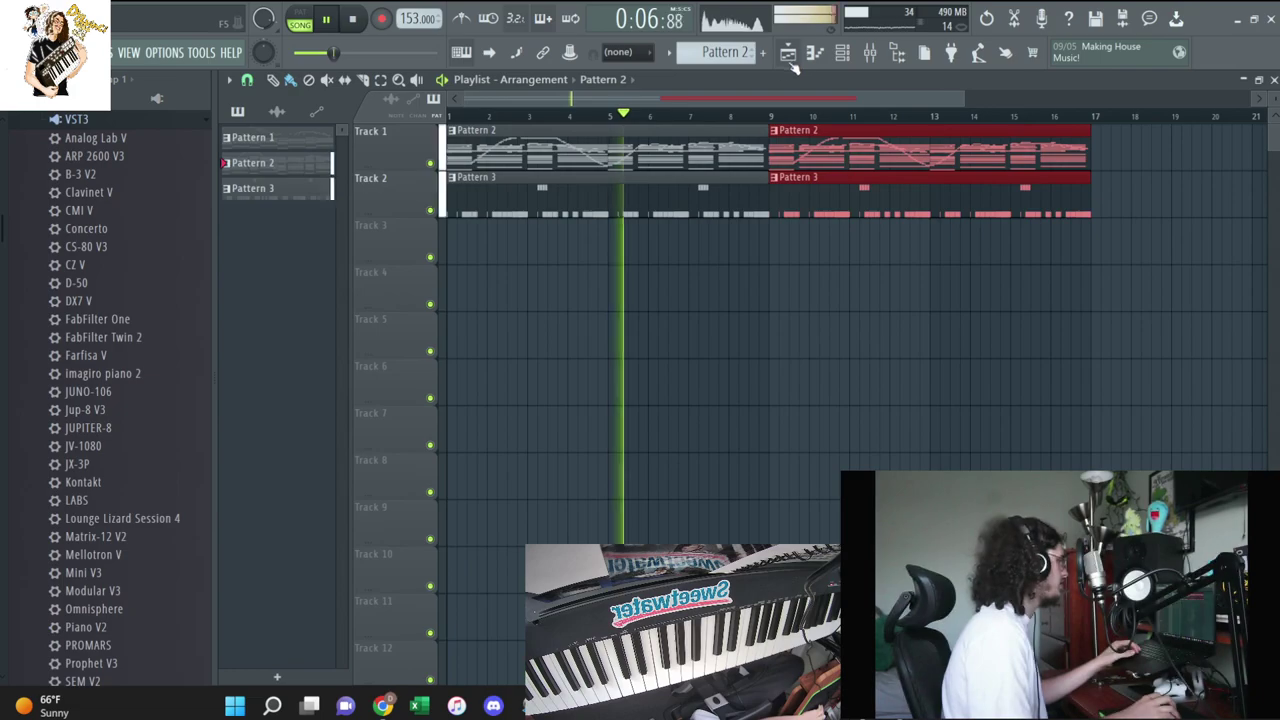
# Move the Pattern 3 clips to Track 9 and split patterns by channel
pyautogui.click(788, 54)
pyautogui.click(640, 200)
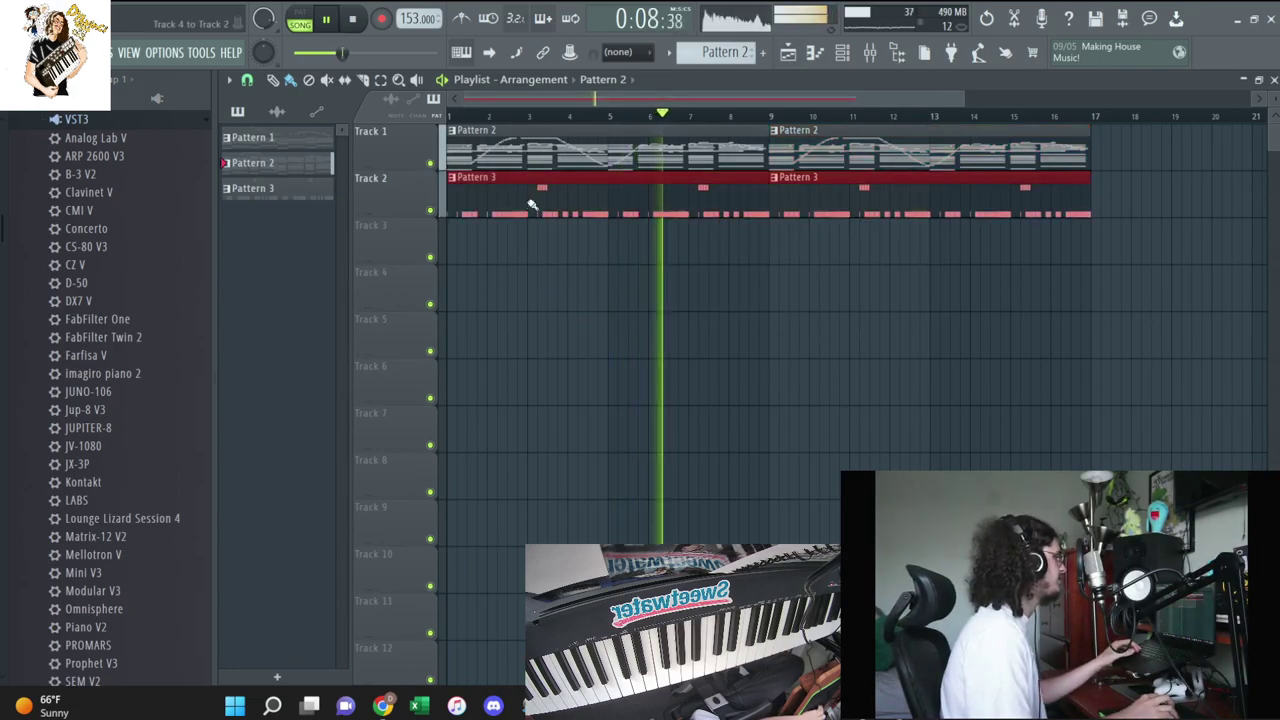
pyautogui.moveTo(640, 200); pyautogui.dragTo(640, 525)
pyautogui.scroll(1, 720, 52)
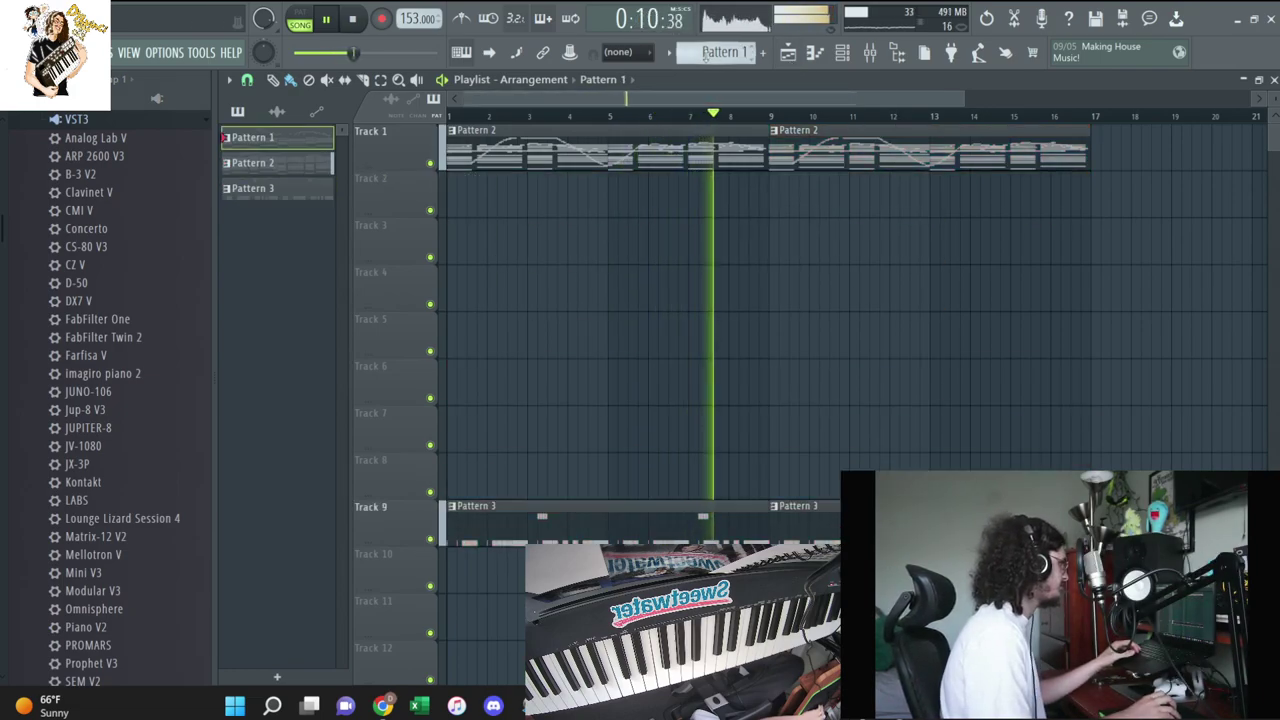
pyautogui.click(720, 52)
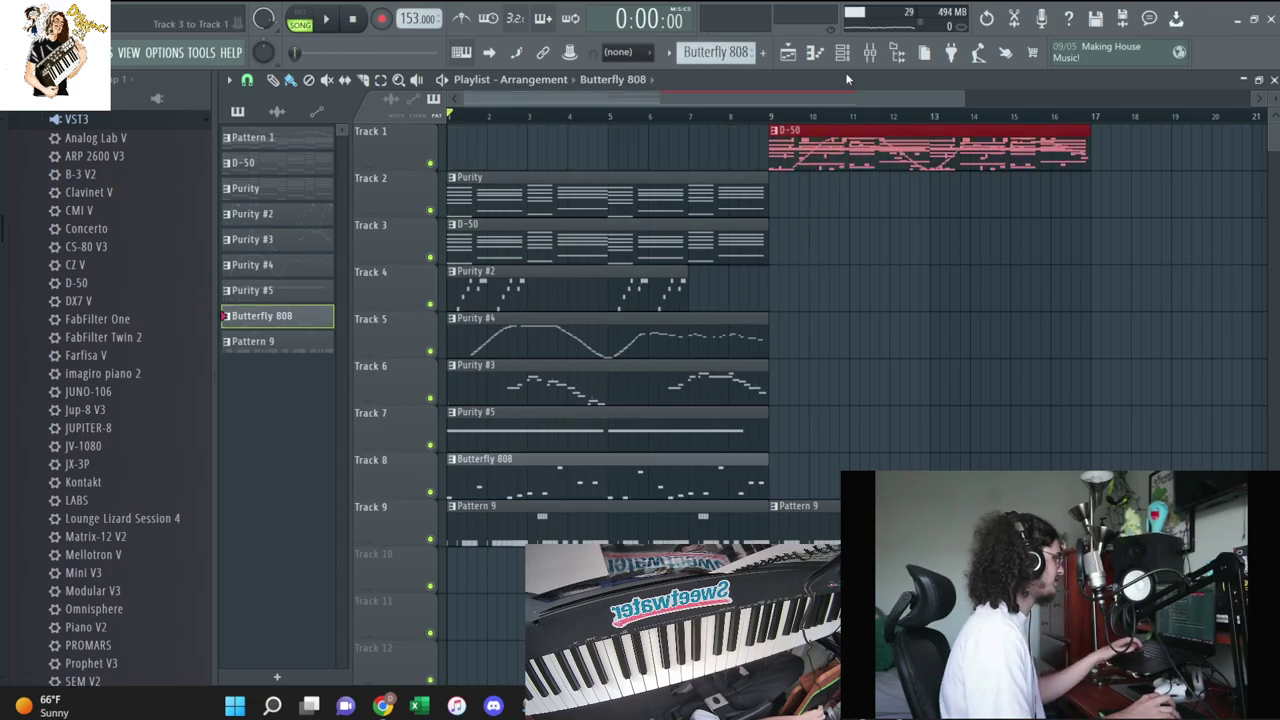
# Duplicate the whole arrangement with Ctrl+B so it fills bars 9–17
pyautogui.moveTo(628, 497); pyautogui.dragTo(503, 128)
pyautogui.hotkey('ctrl', 'b')
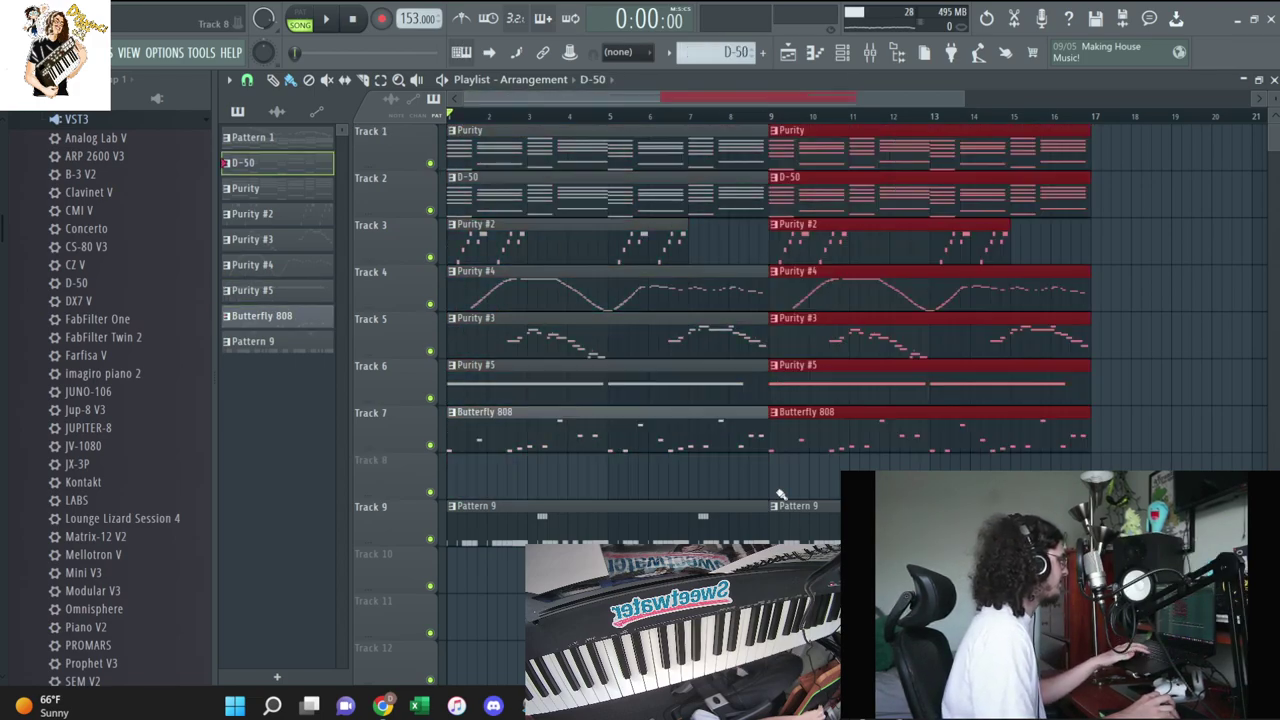
pyautogui.click(450, 430)
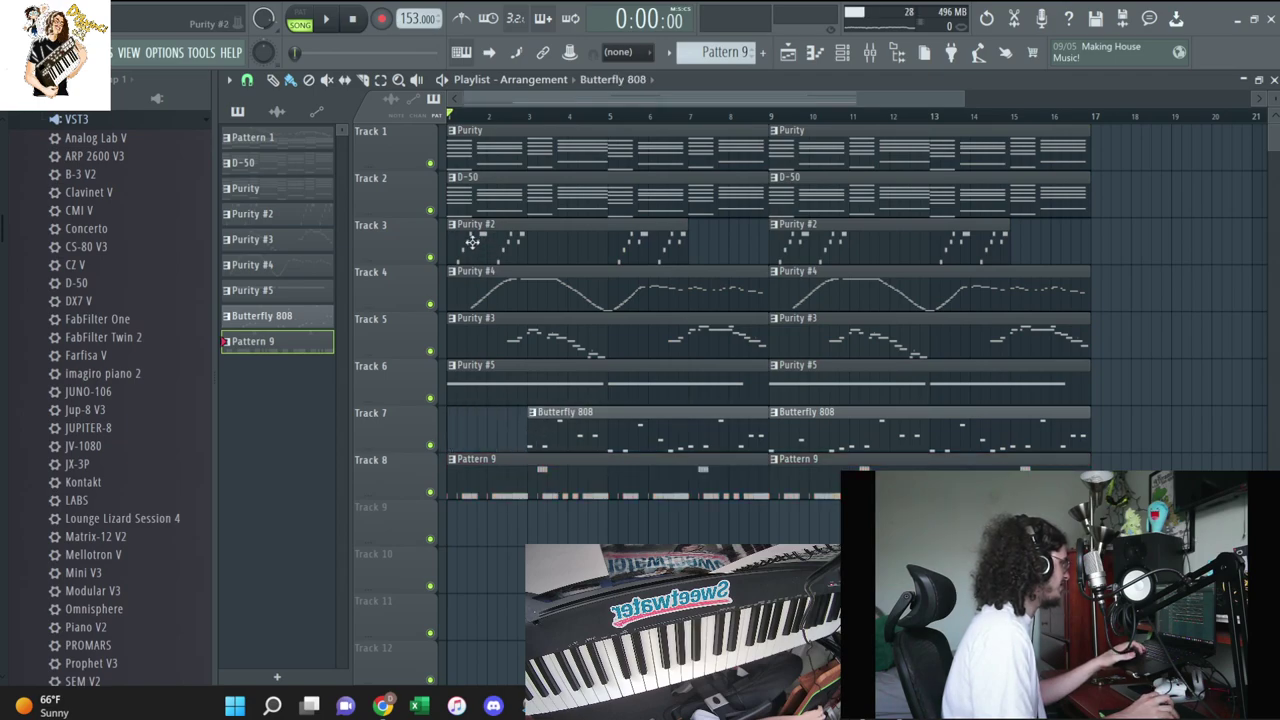
pyautogui.click(492, 438)
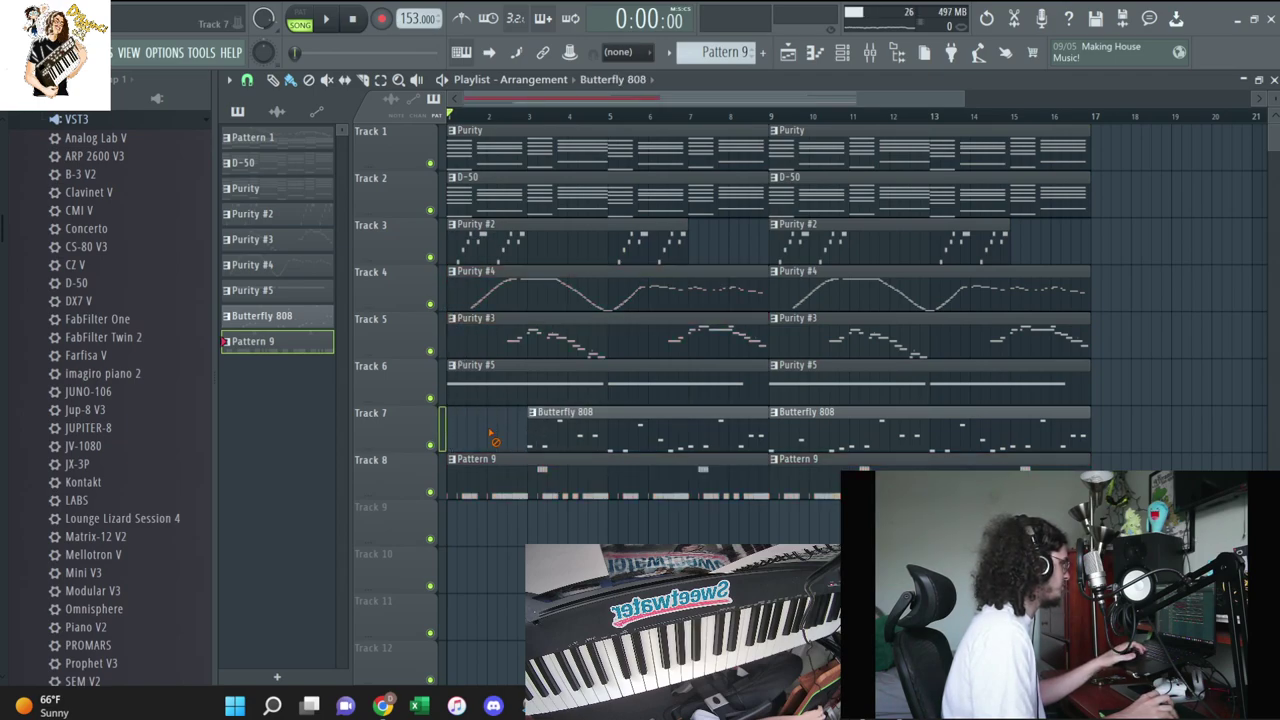
# Trim clip starts so Purity #3 enters at bar 5, Pattern 9 at bar 3, and Butterfly 808 earlier
pyautogui.moveTo(460, 347); pyautogui.dragTo(598, 347)
pyautogui.press('space')
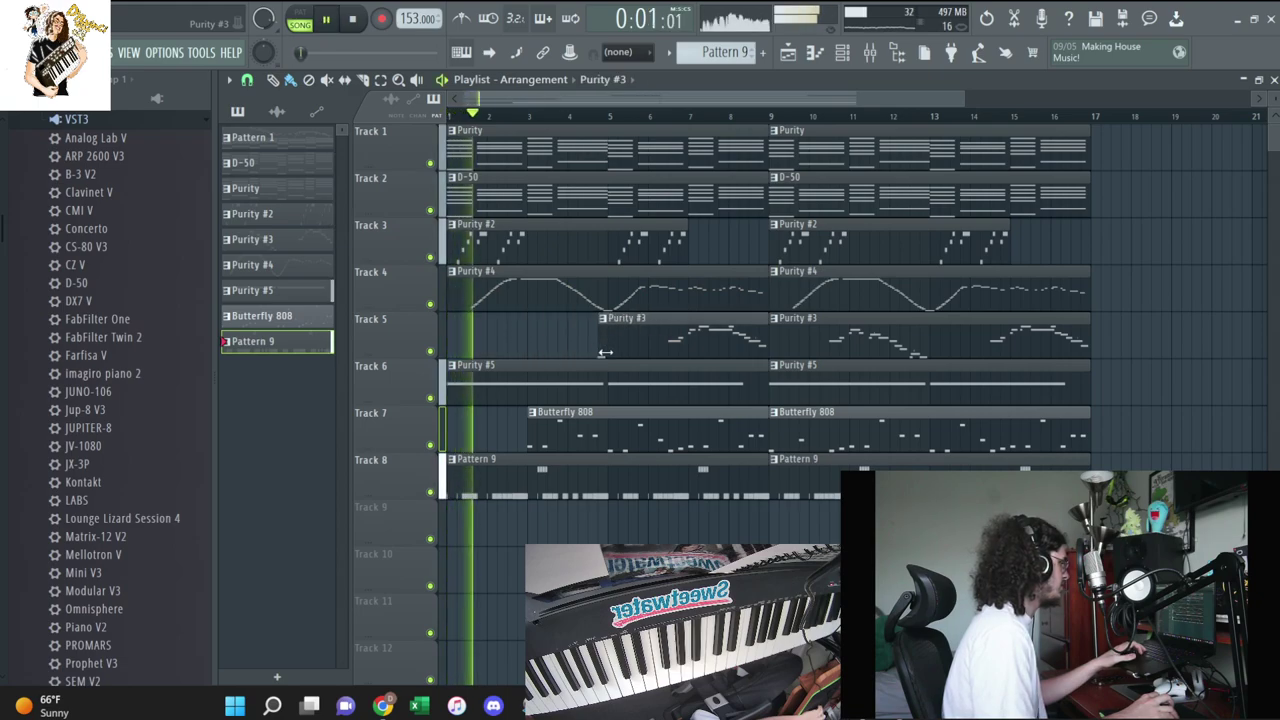
pyautogui.moveTo(449, 472); pyautogui.dragTo(517, 475)
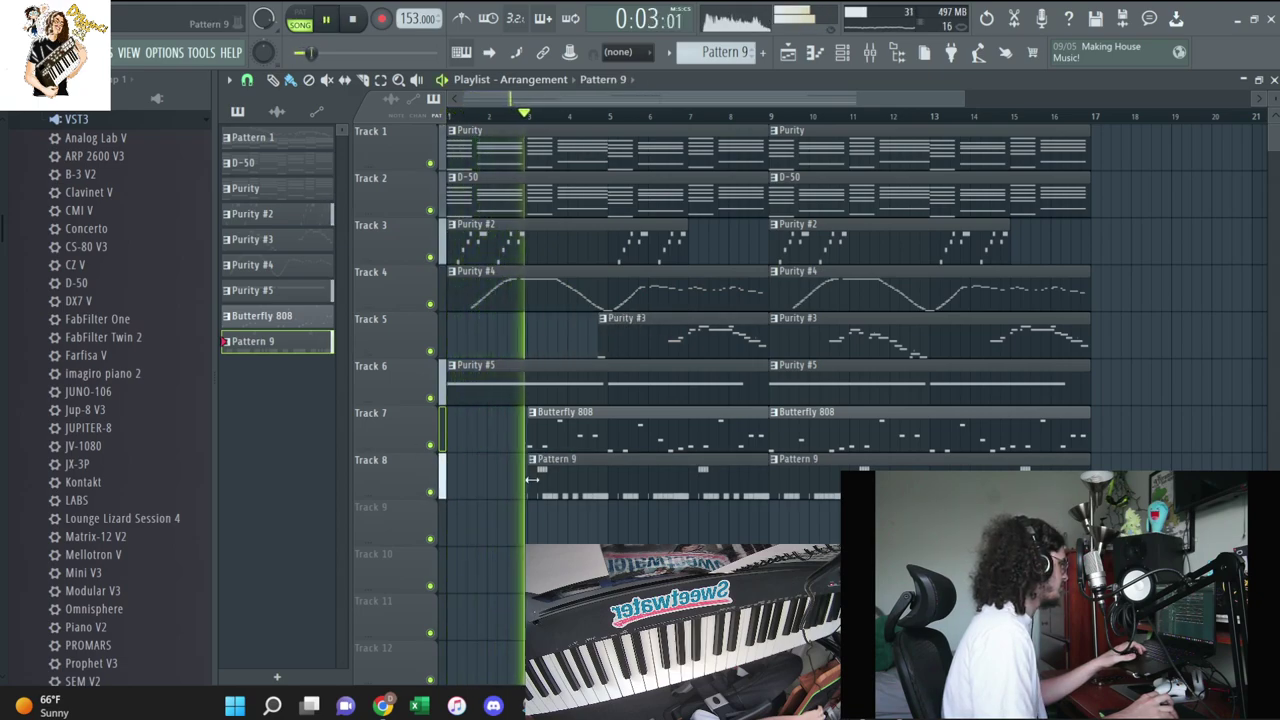
pyautogui.press('space')
pyautogui.press('space')
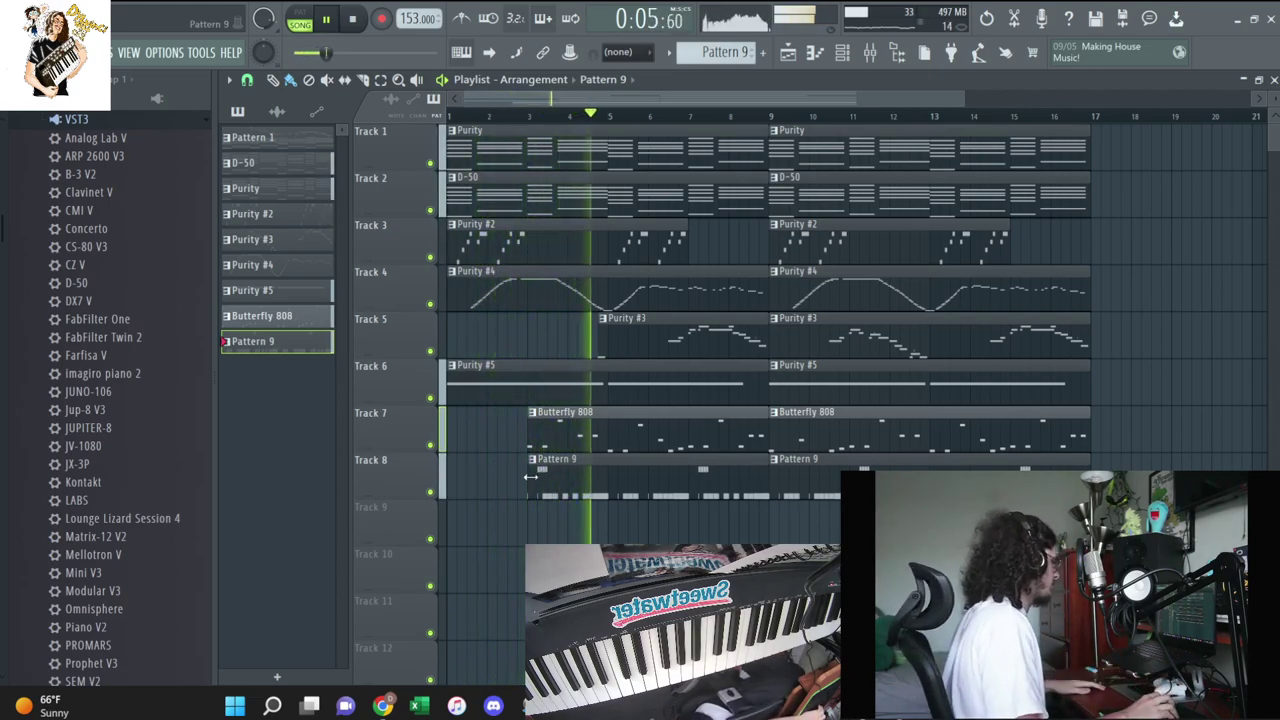
pyautogui.click(533, 430)
pyautogui.moveTo(533, 430); pyautogui.dragTo(513, 430)
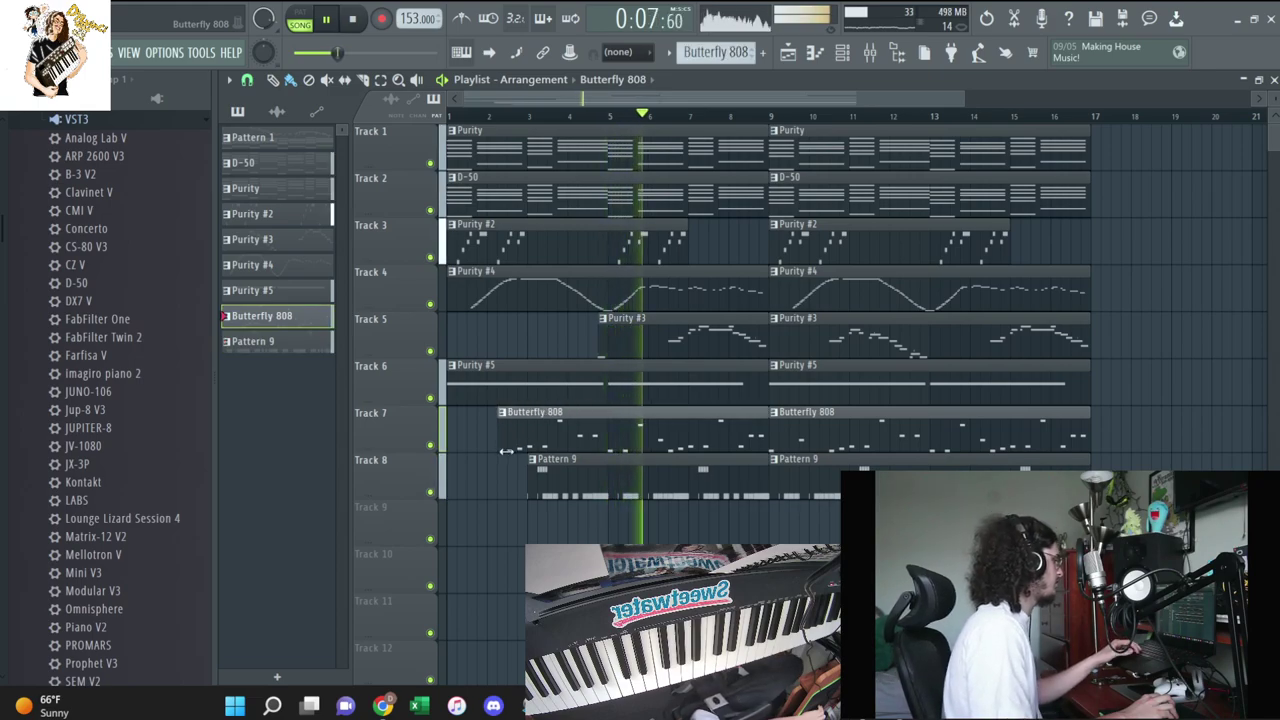
pyautogui.press('space')
pyautogui.click(866, 56)
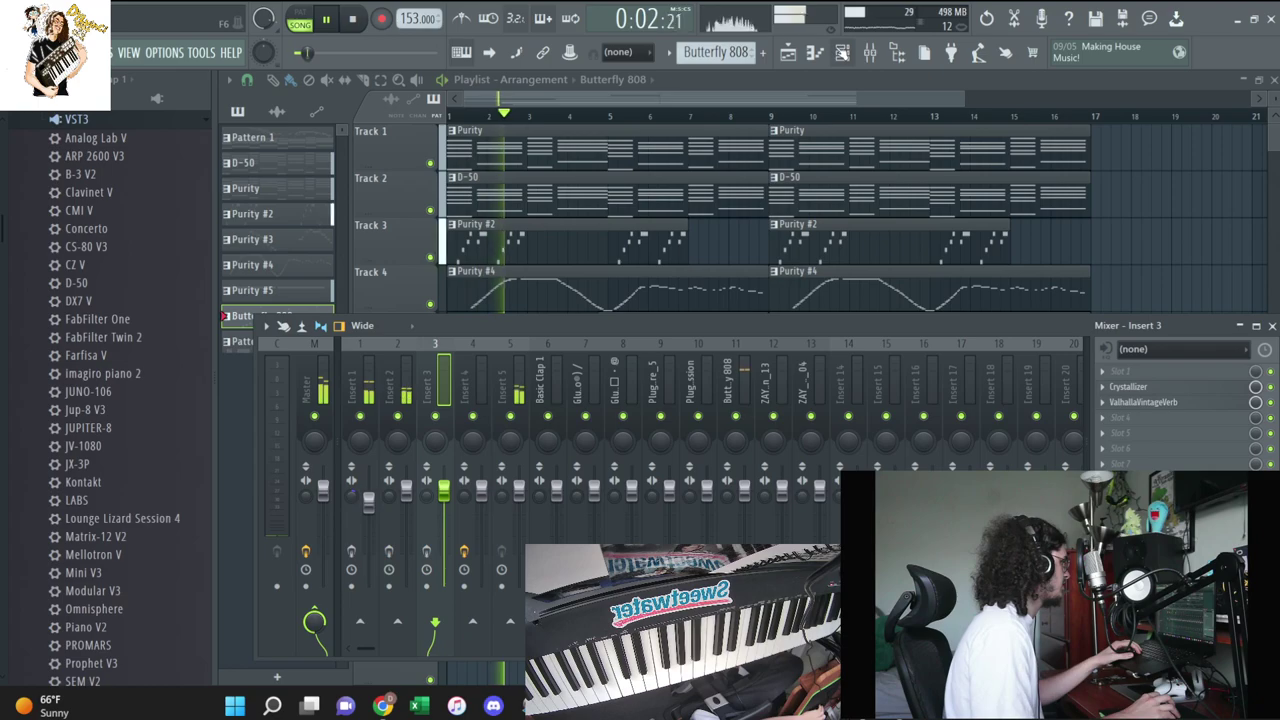
# Show and then close the channel rack to return to the playlist
pyautogui.click(843, 55)
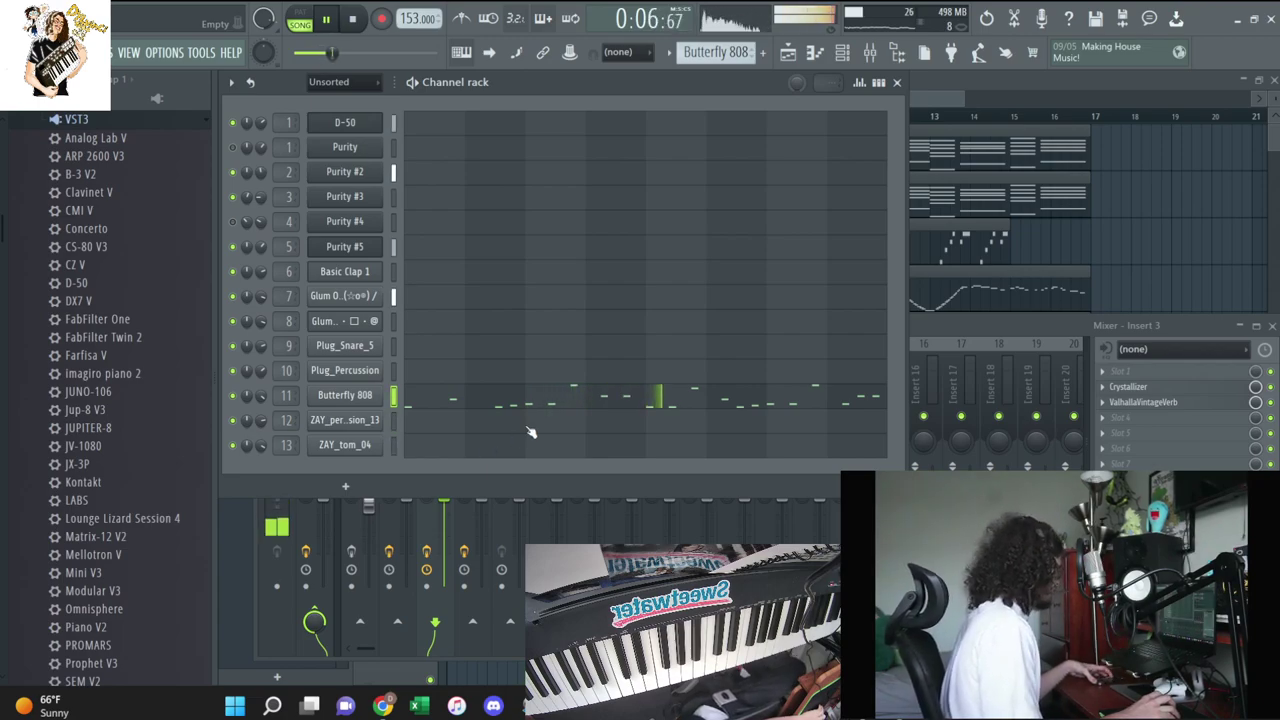
pyautogui.click(1039, 75)
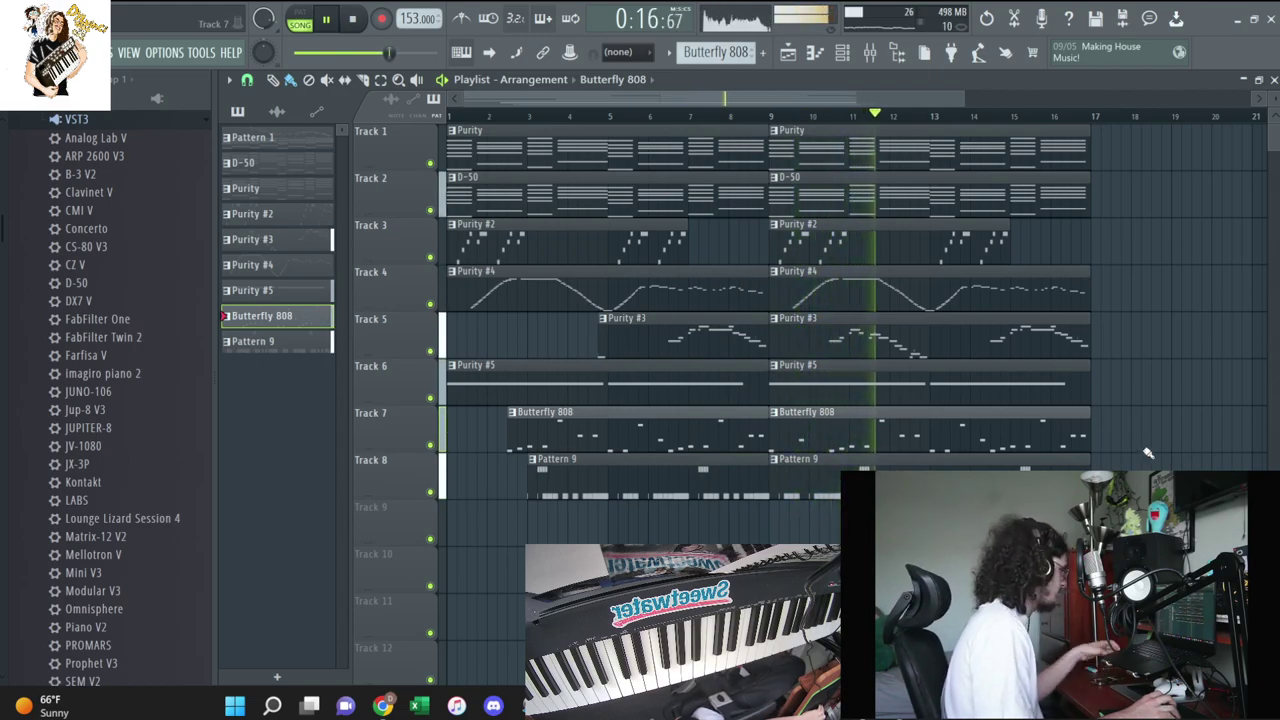
# Repeat the second section to bar 33, remove bar-17 Purity #4/#2, and start 808 and Pattern 9 at bar 17
pyautogui.moveTo(1035, 560); pyautogui.dragTo(862, 268)
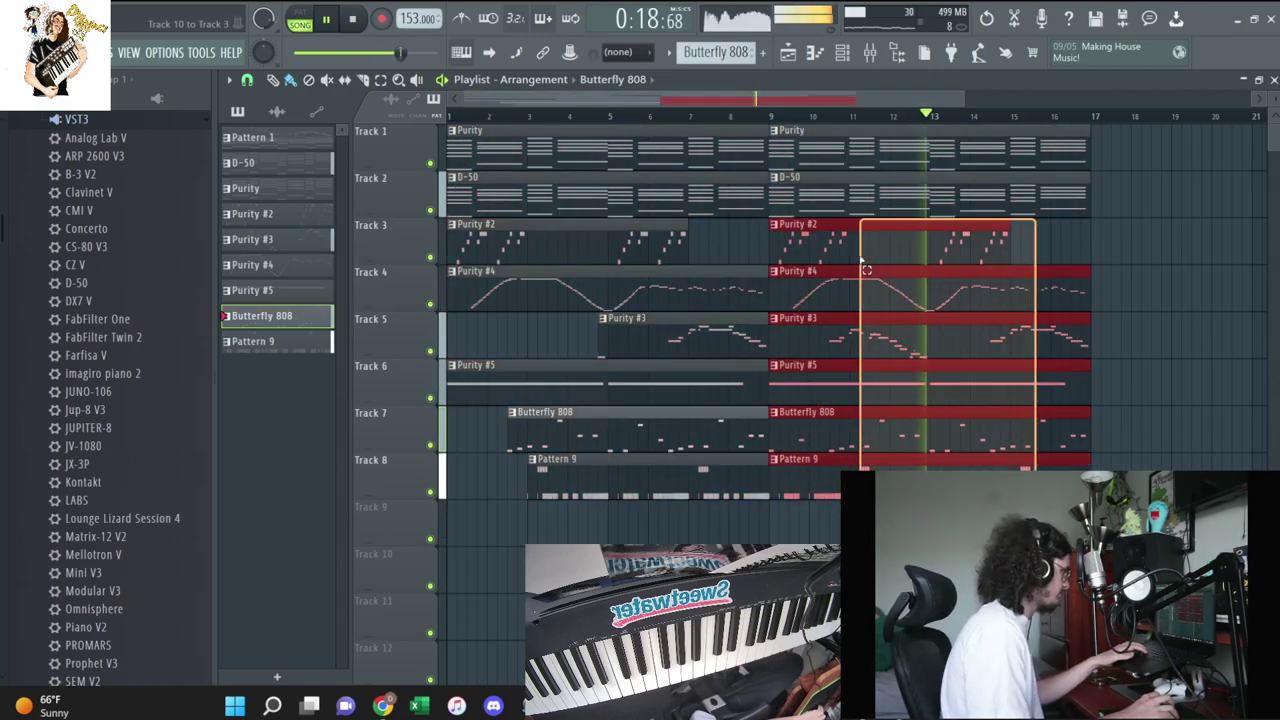
pyautogui.hotkey('ctrl', 'b')
pyautogui.hotkey('ctrl', 'b')
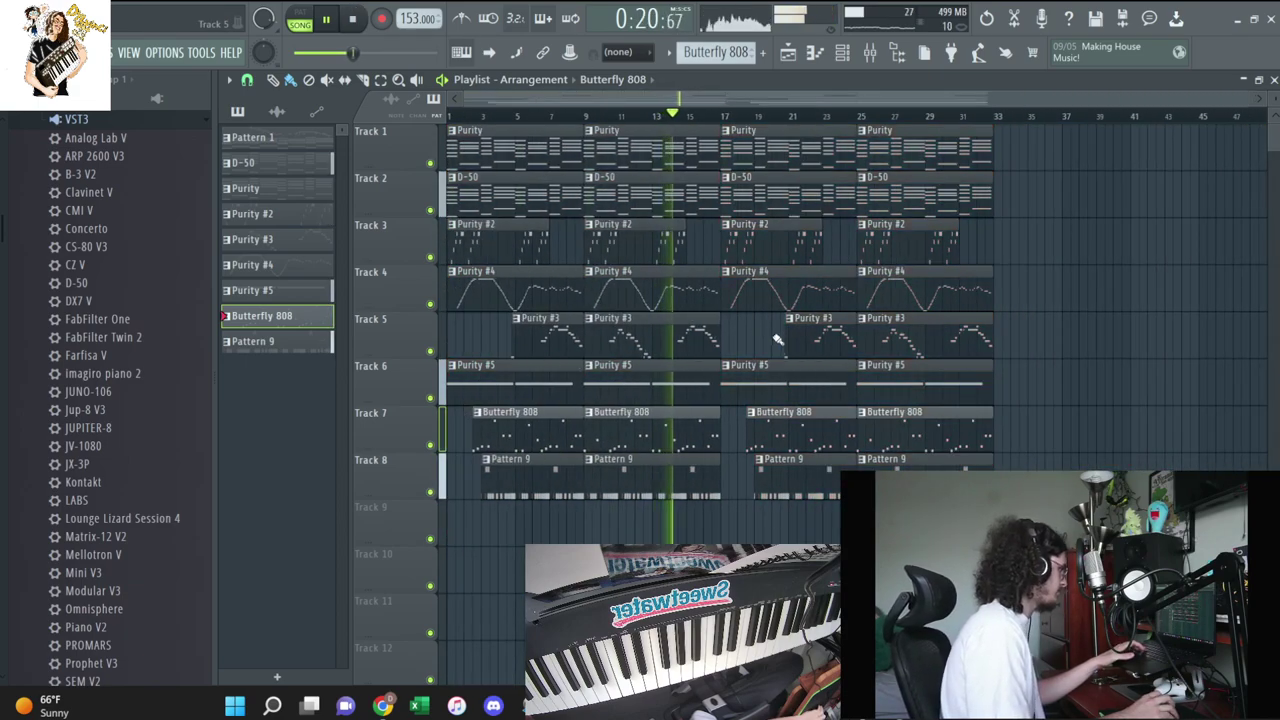
pyautogui.rightClick(770, 292)
pyautogui.rightClick(757, 248)
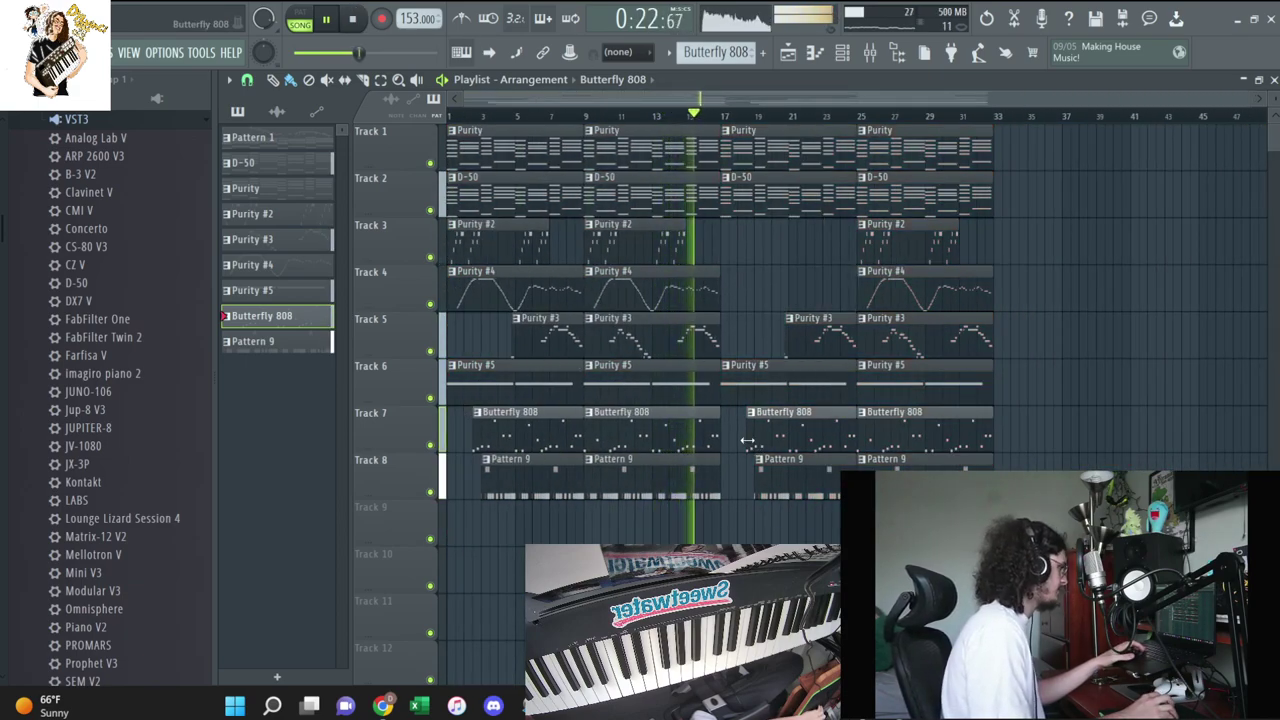
pyautogui.moveTo(747, 440); pyautogui.dragTo(723, 440)
pyautogui.moveTo(755, 490); pyautogui.dragTo(722, 490)
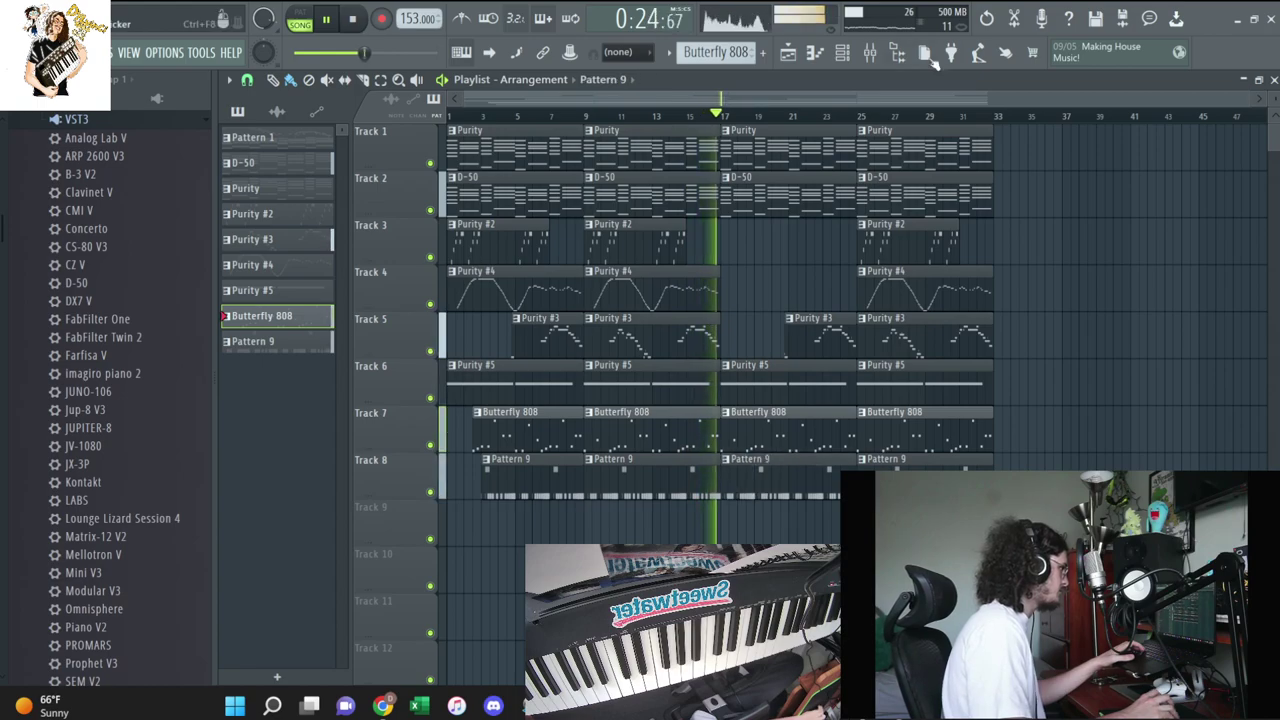
# Delete all Purity clips on Track 1 and the later Purity #5 and #3 clips
pyautogui.rightClick(920, 150)
pyautogui.rightClick(790, 150)
pyautogui.rightClick(596, 143)
pyautogui.rightClick(515, 150)
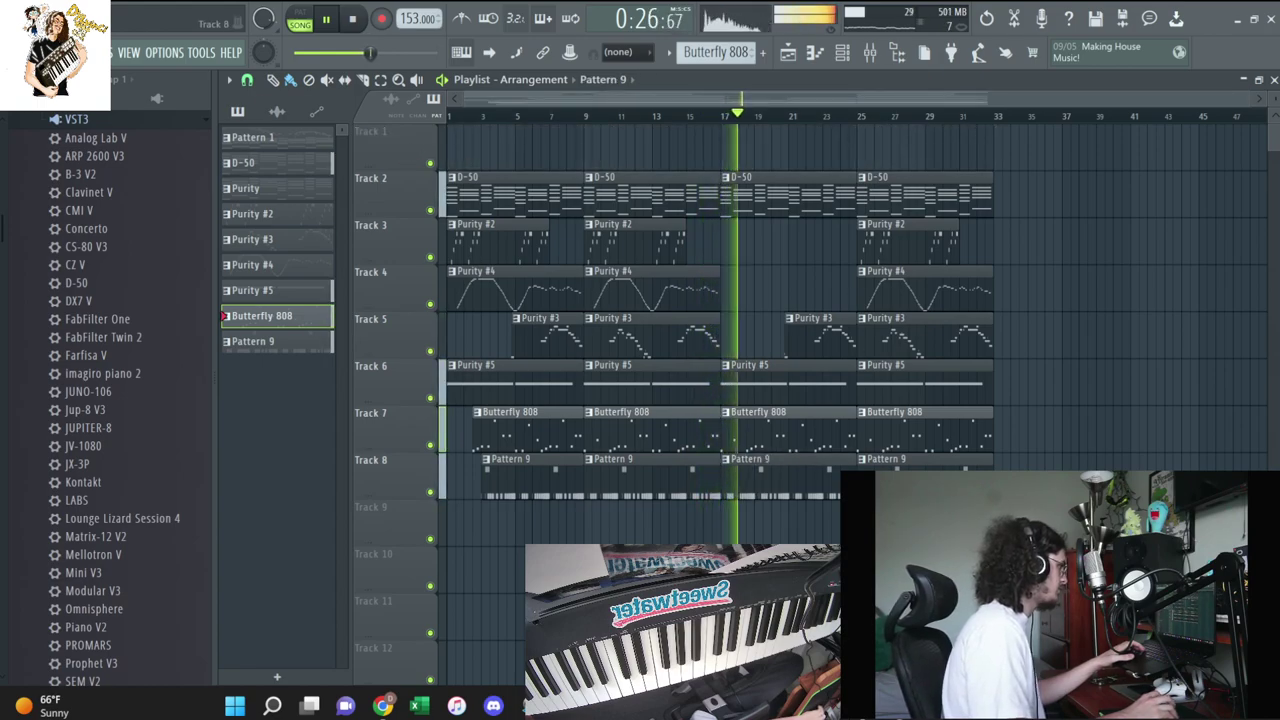
pyautogui.rightClick(790, 385)
pyautogui.rightClick(815, 340)
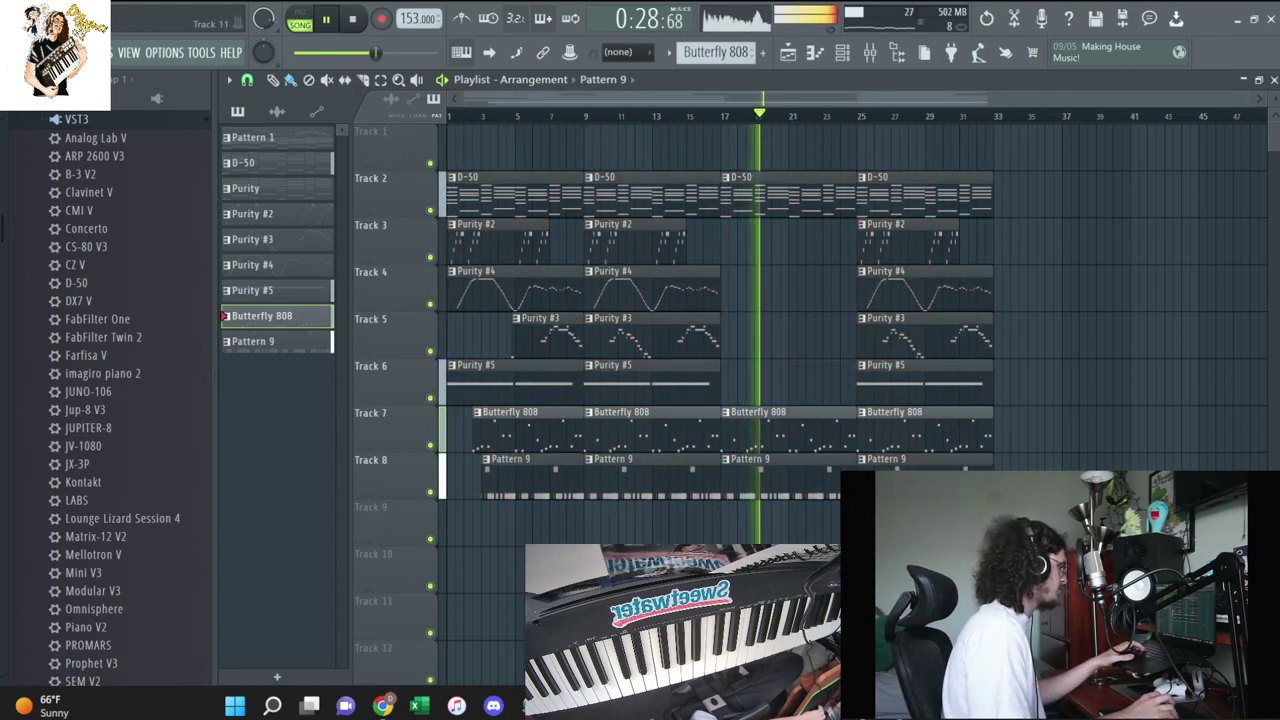
# Copy Purity #4 to bar 17, clear the other bar-25 Purity clips, and duplicate Purity #4 into bar 25
pyautogui.moveTo(620, 286); pyautogui.dragTo(757, 286)
pyautogui.rightClick(880, 295)
pyautogui.rightClick(888, 345)
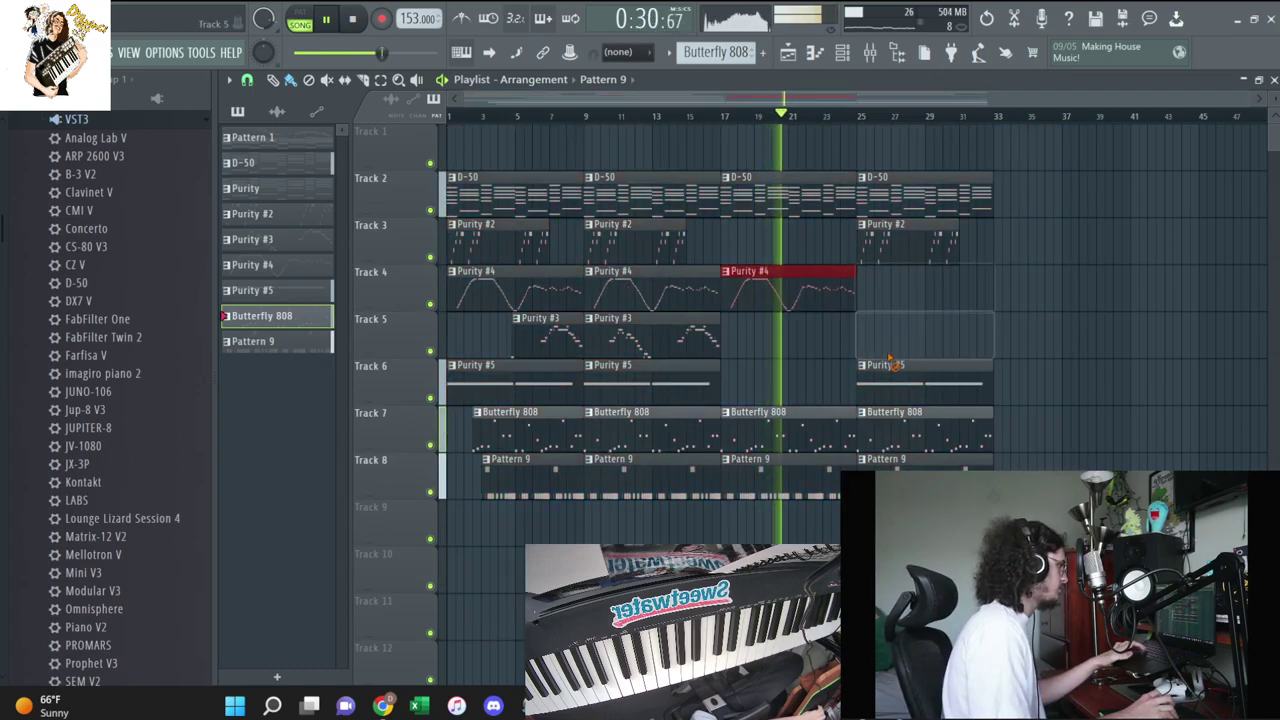
pyautogui.rightClick(900, 245)
pyautogui.moveTo(900, 255); pyautogui.dragTo(835, 310)
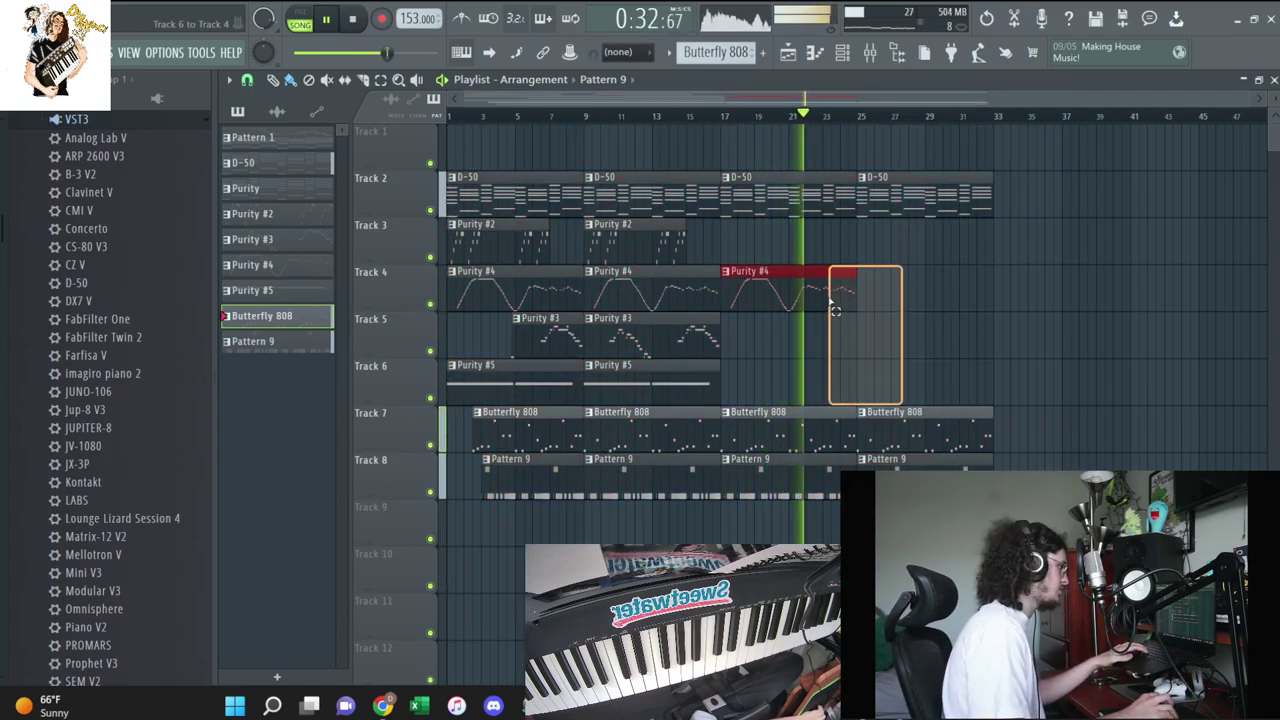
pyautogui.hotkey('ctrl', 'b')
pyautogui.click(843, 53)
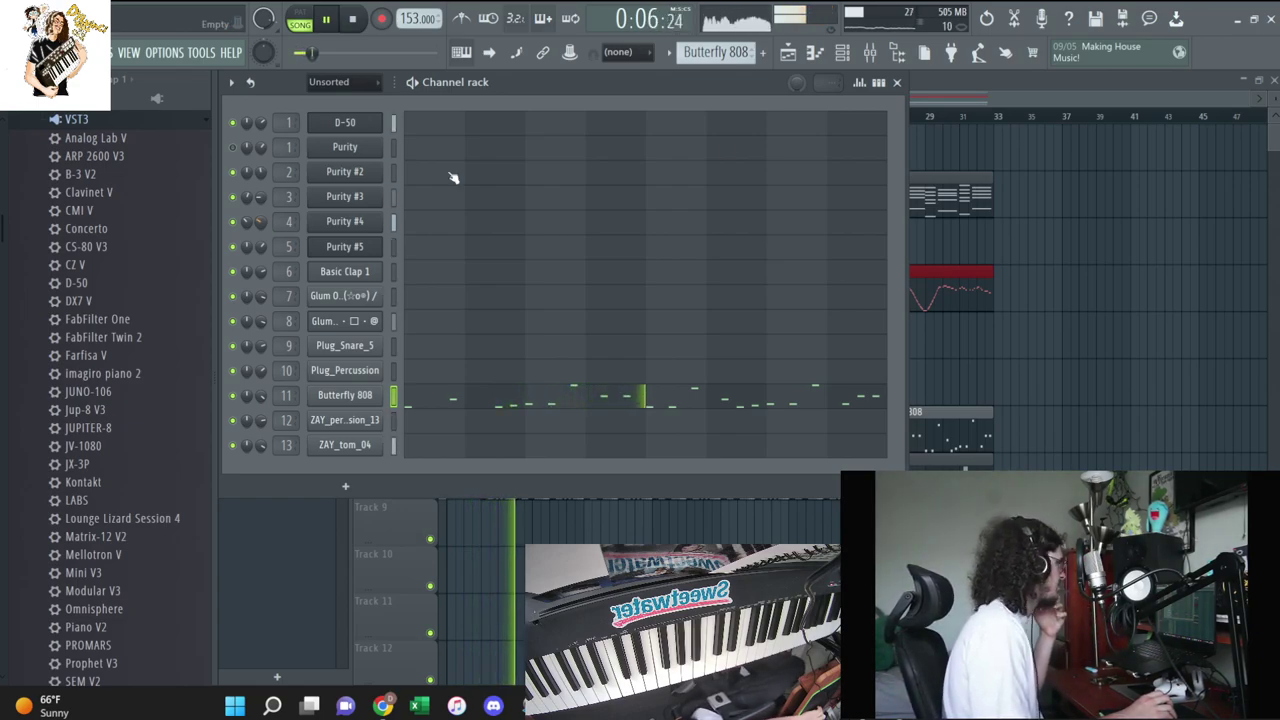
pyautogui.click(870, 53)
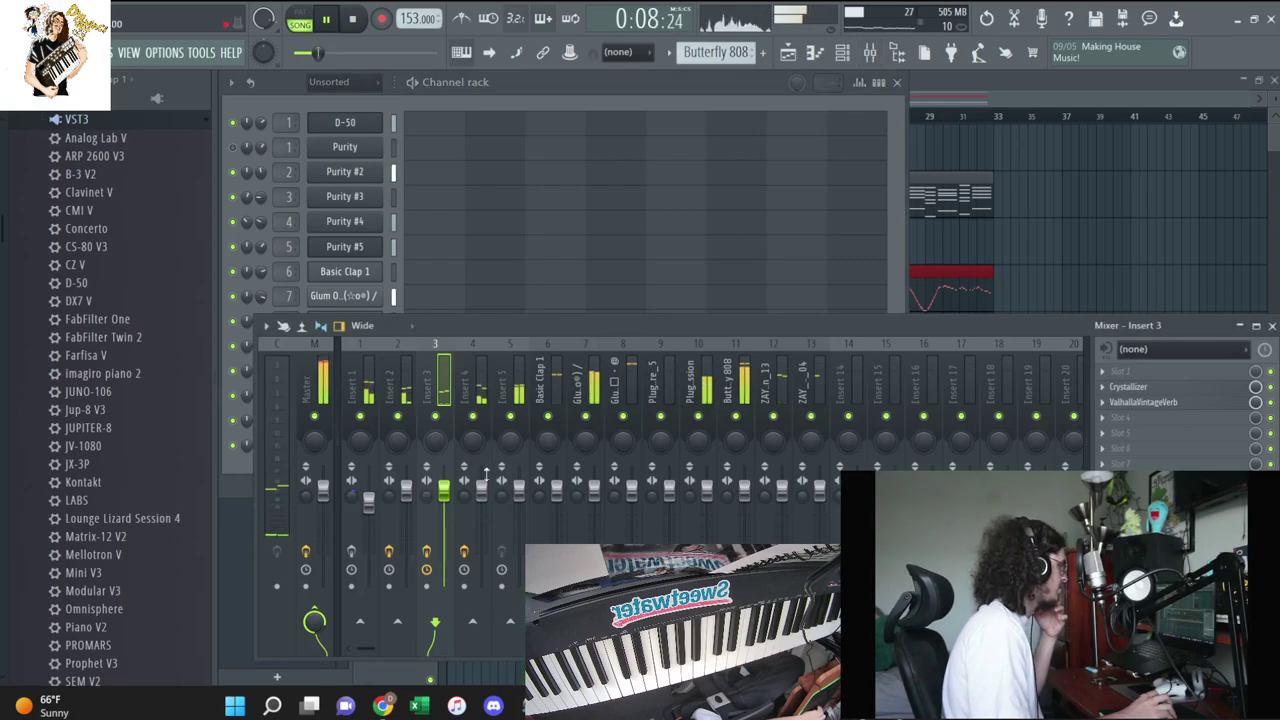
pyautogui.click(465, 500)
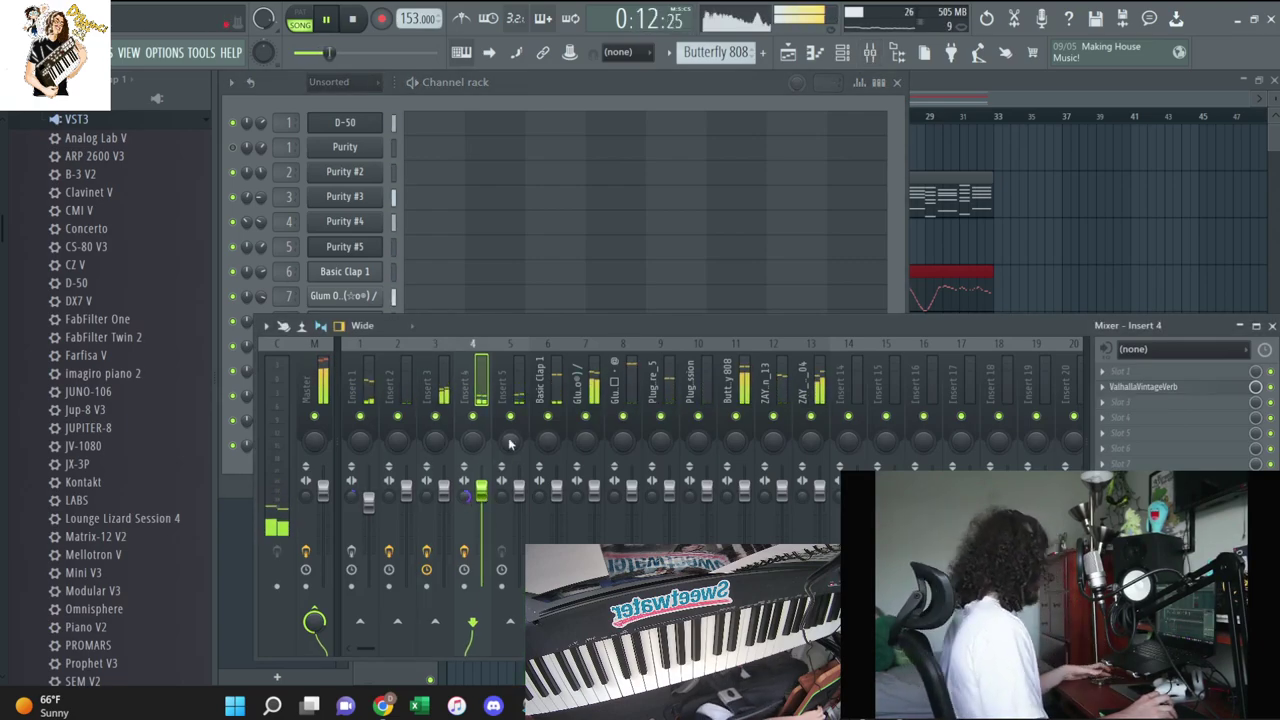
pyautogui.click(1033, 246)
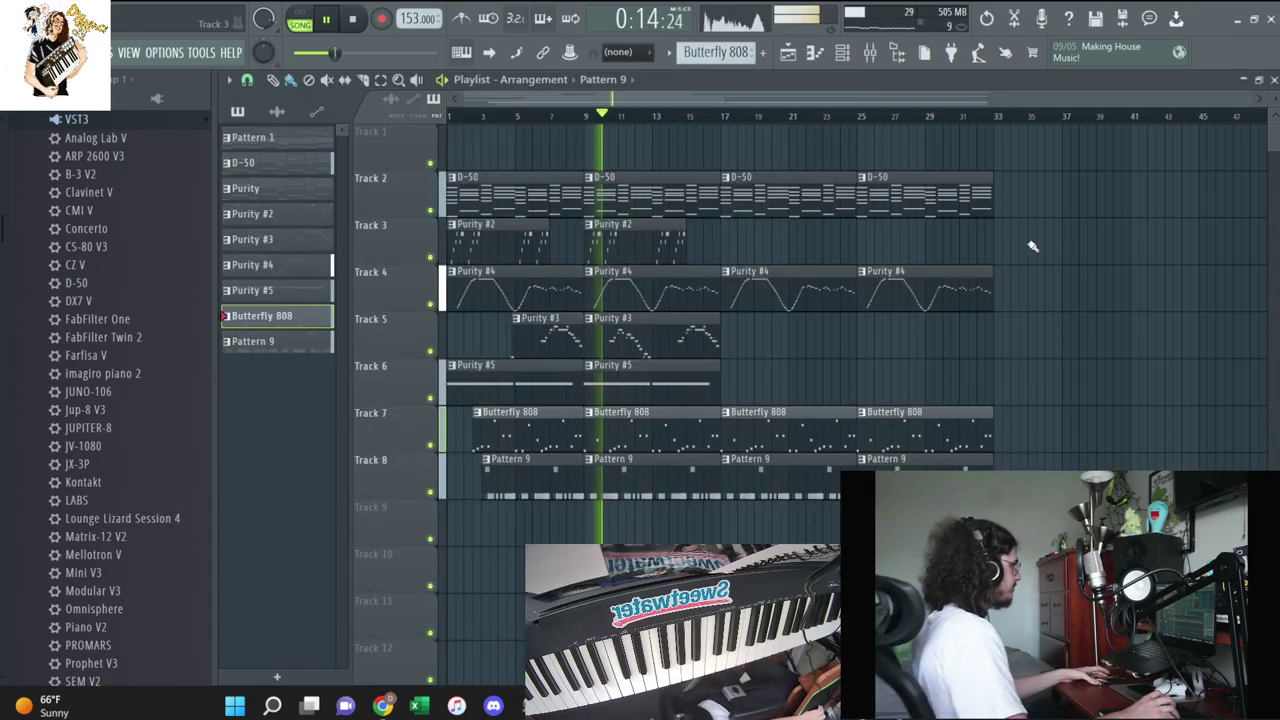
# Drag Dylvinci Tag from Dylvinci Loop Kit Vol. 4 onto Track 9 at bar 1 and replay the song
pyautogui.click(60, 243)
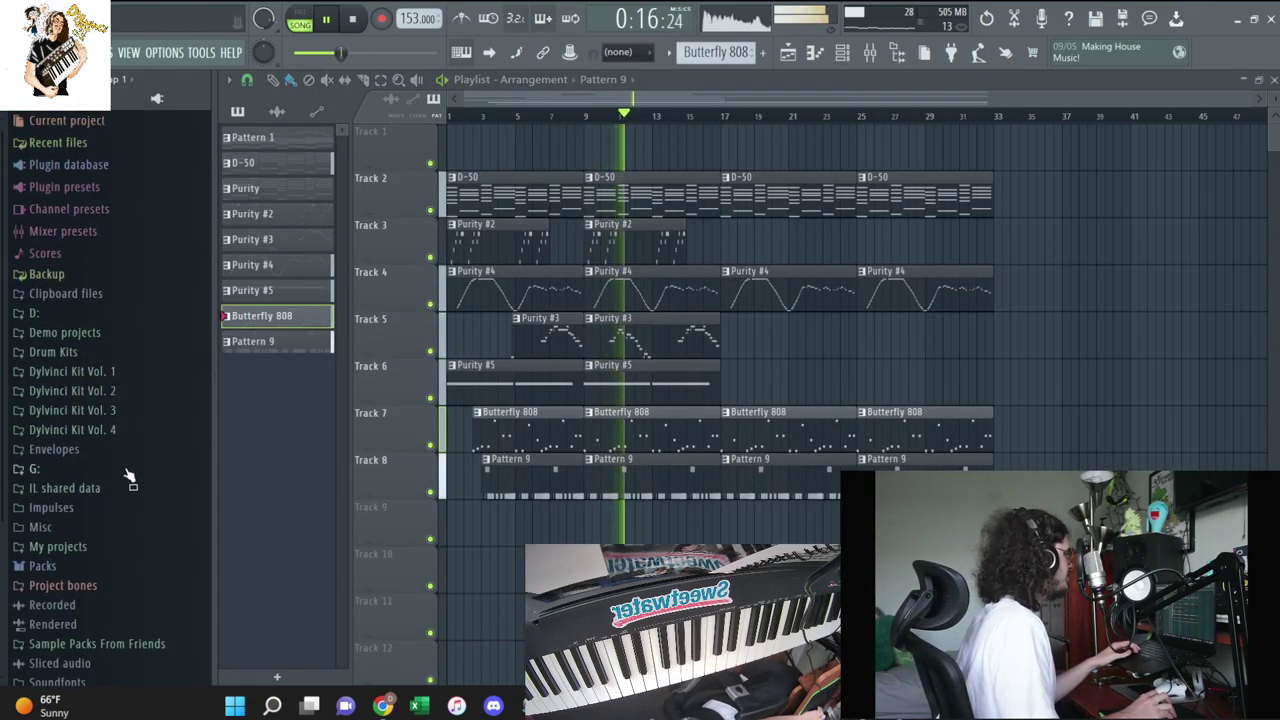
pyautogui.click(72, 429)
pyautogui.click(98, 468)
pyautogui.press('space')
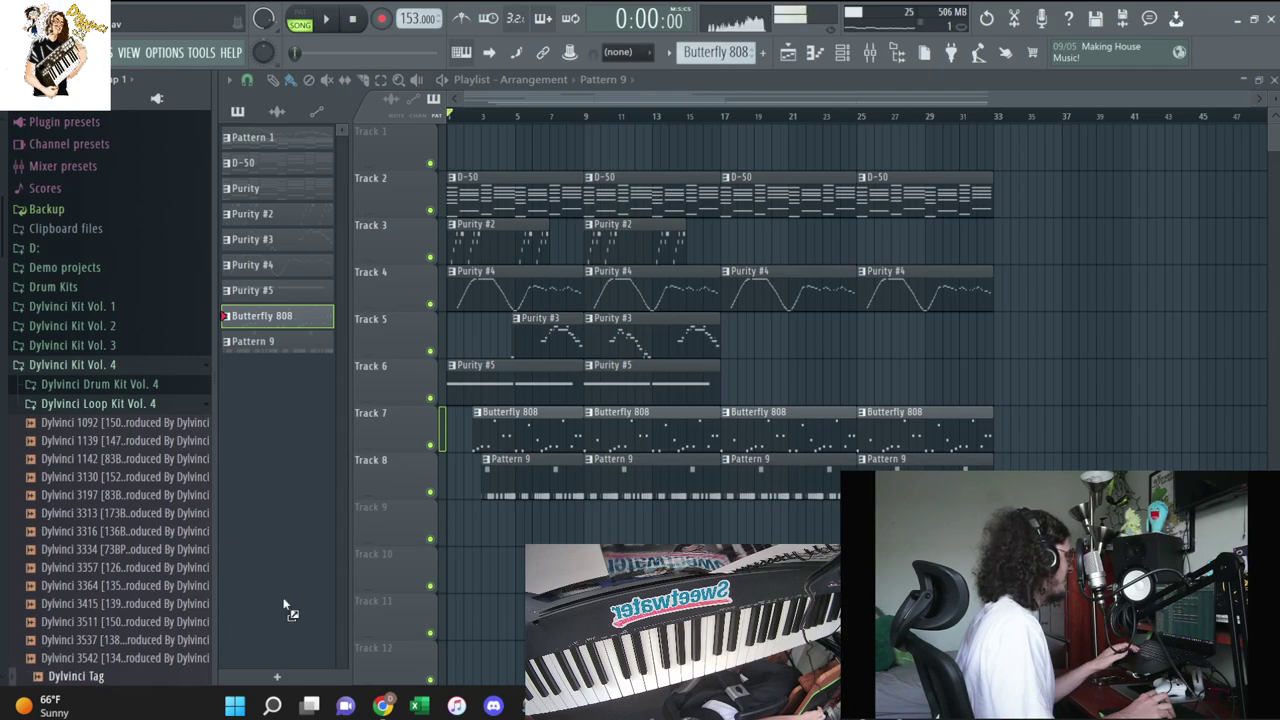
pyautogui.moveTo(285, 608); pyautogui.dragTo(472, 517)
pyautogui.press('F6')
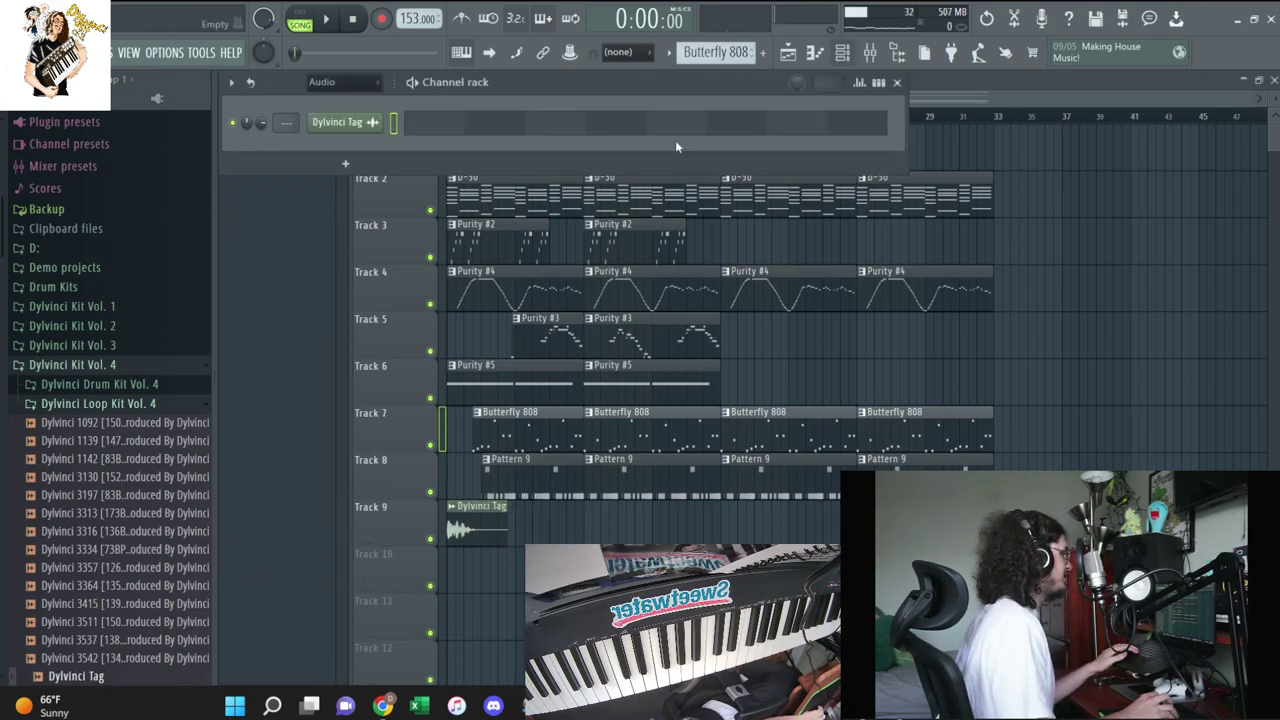
pyautogui.press('space')
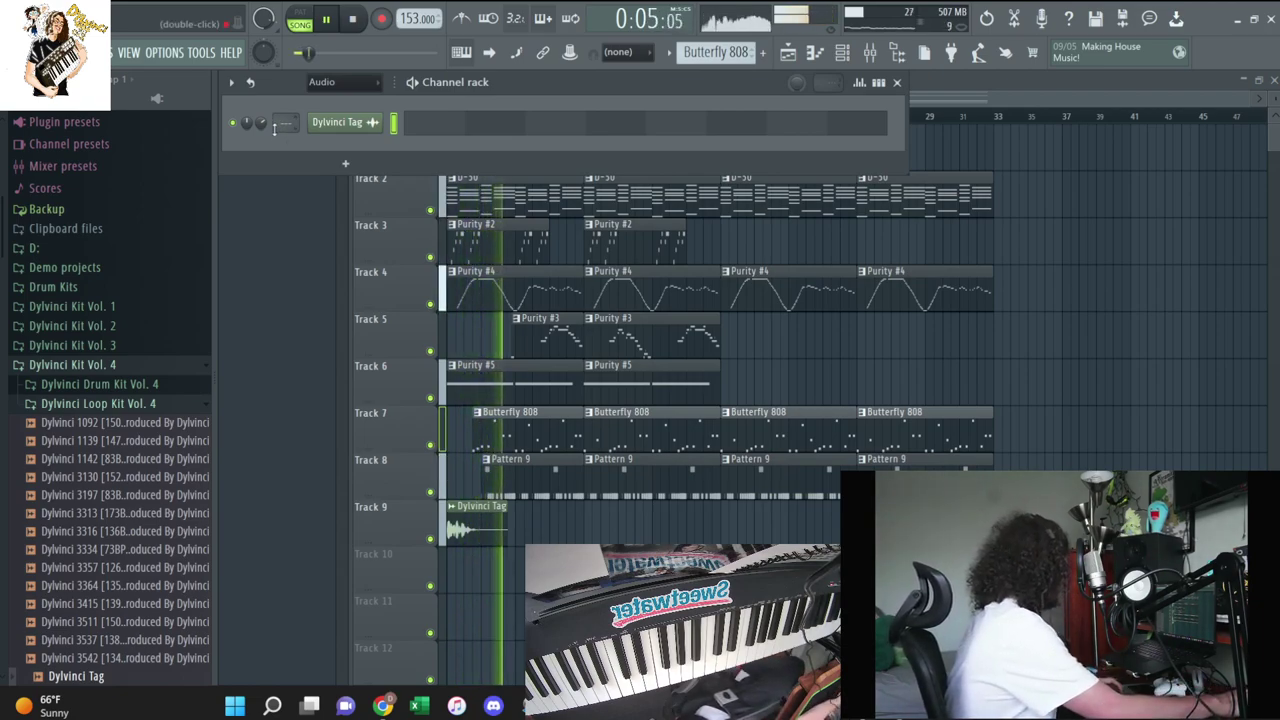
pyautogui.click(321, 82)
# Load Fruity Limiter into an empty Master mixer slot and turn up its Gain
pyautogui.press('F6')
pyautogui.press('F9')
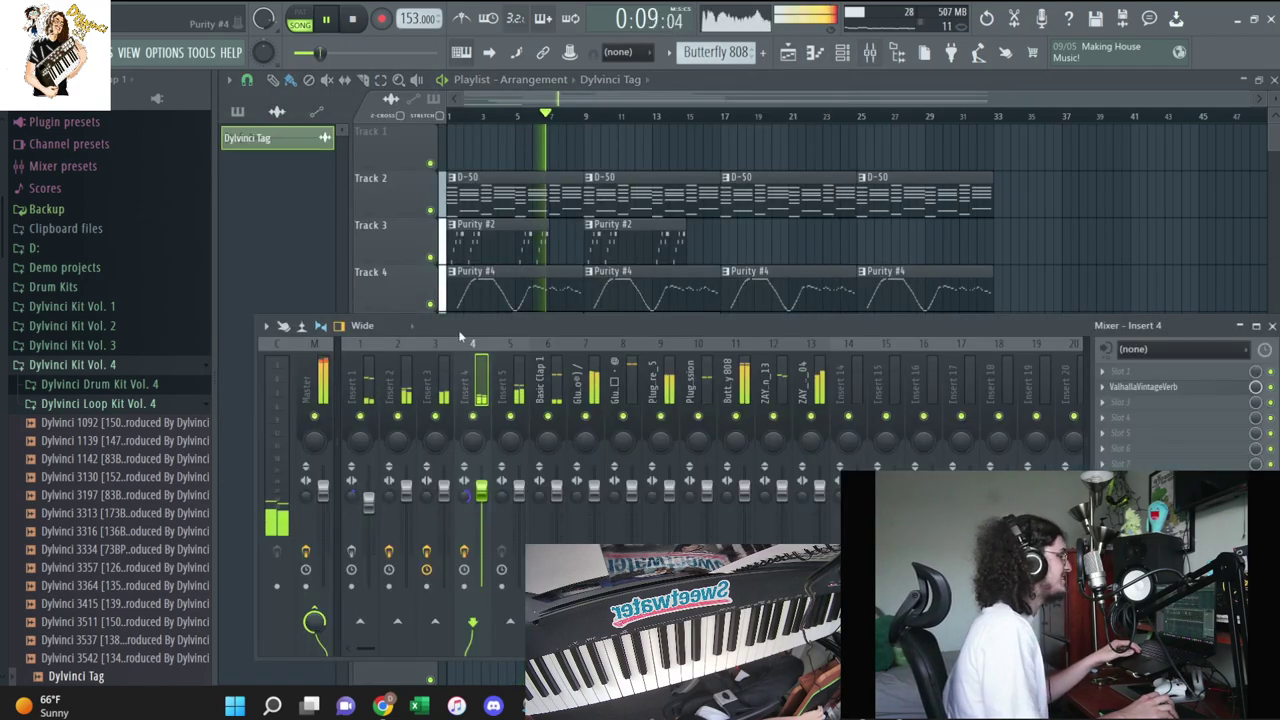
pyautogui.click(1148, 402)
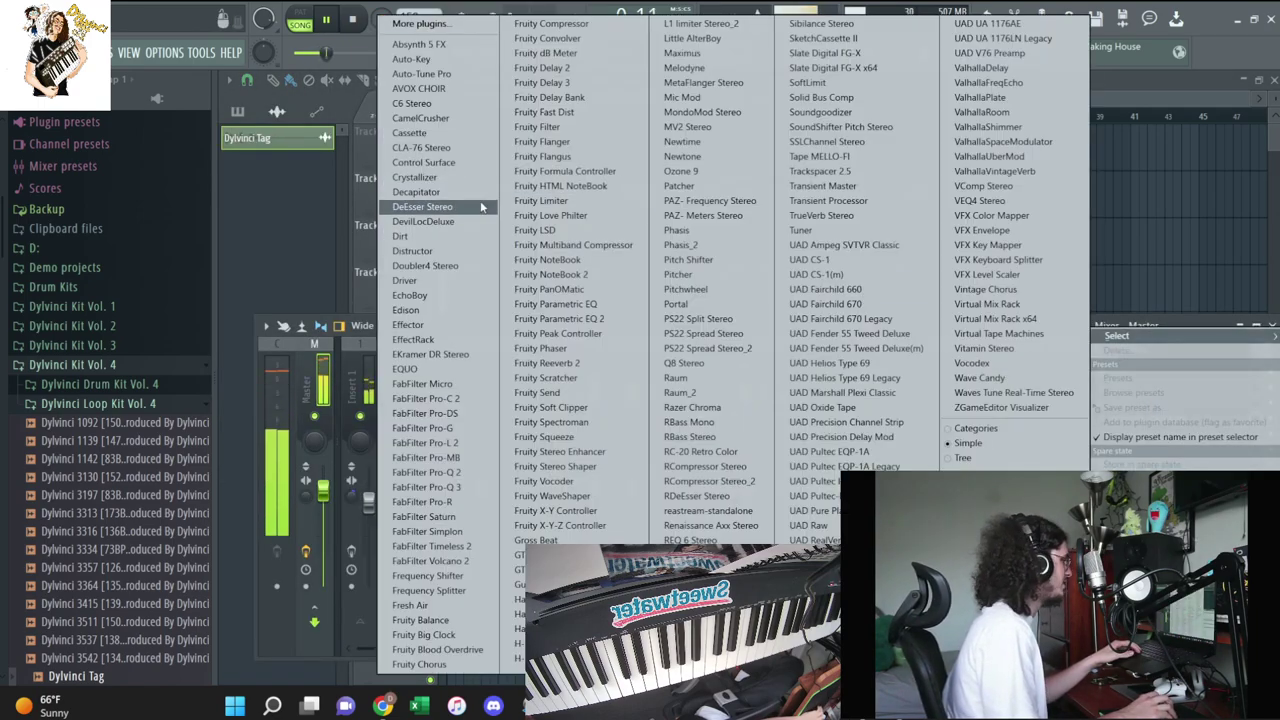
pyautogui.click(571, 450)
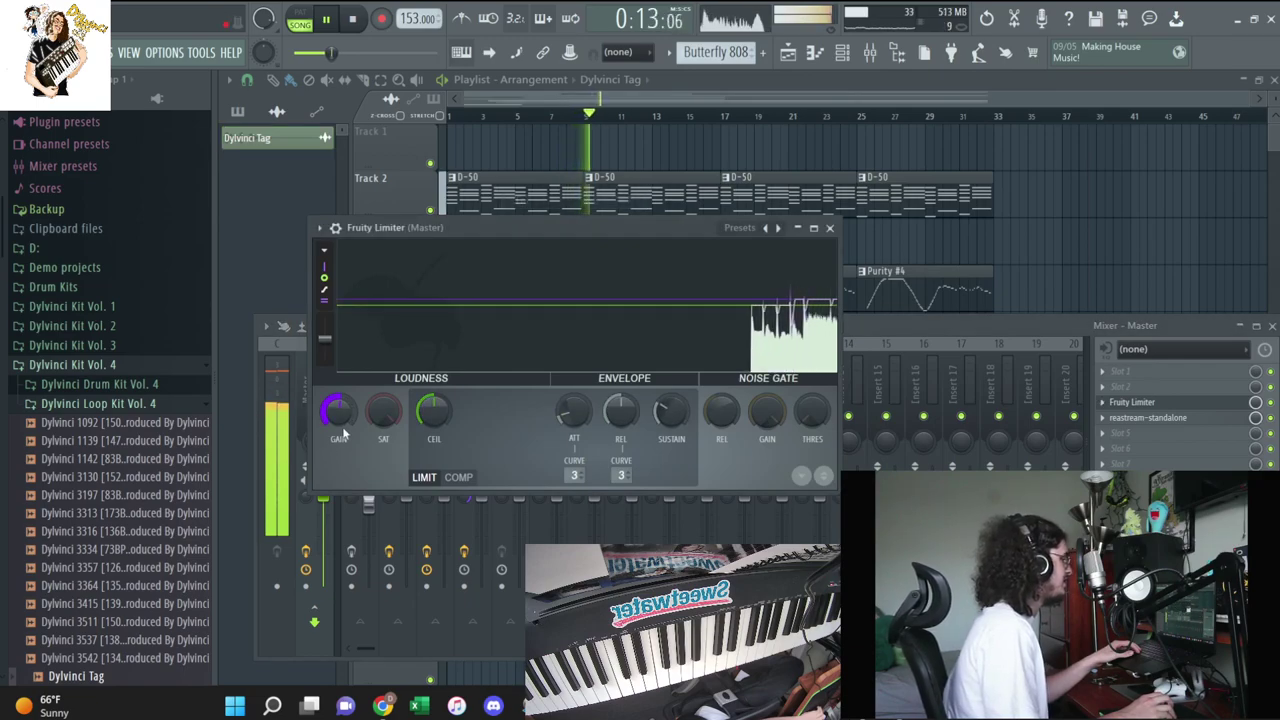
pyautogui.moveTo(343, 432); pyautogui.dragTo(348, 402)
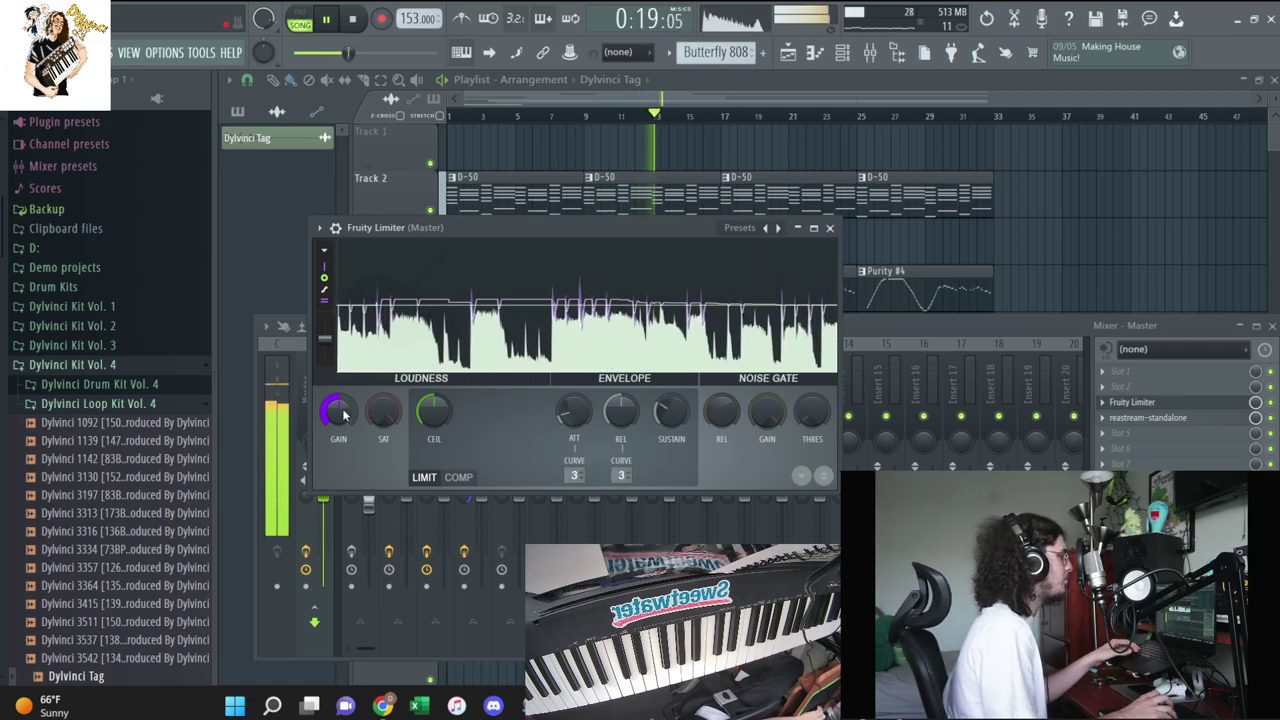
# Select all playlist clips and duplicate them after bar 33, running to bar 65
pyautogui.click(697, 212)
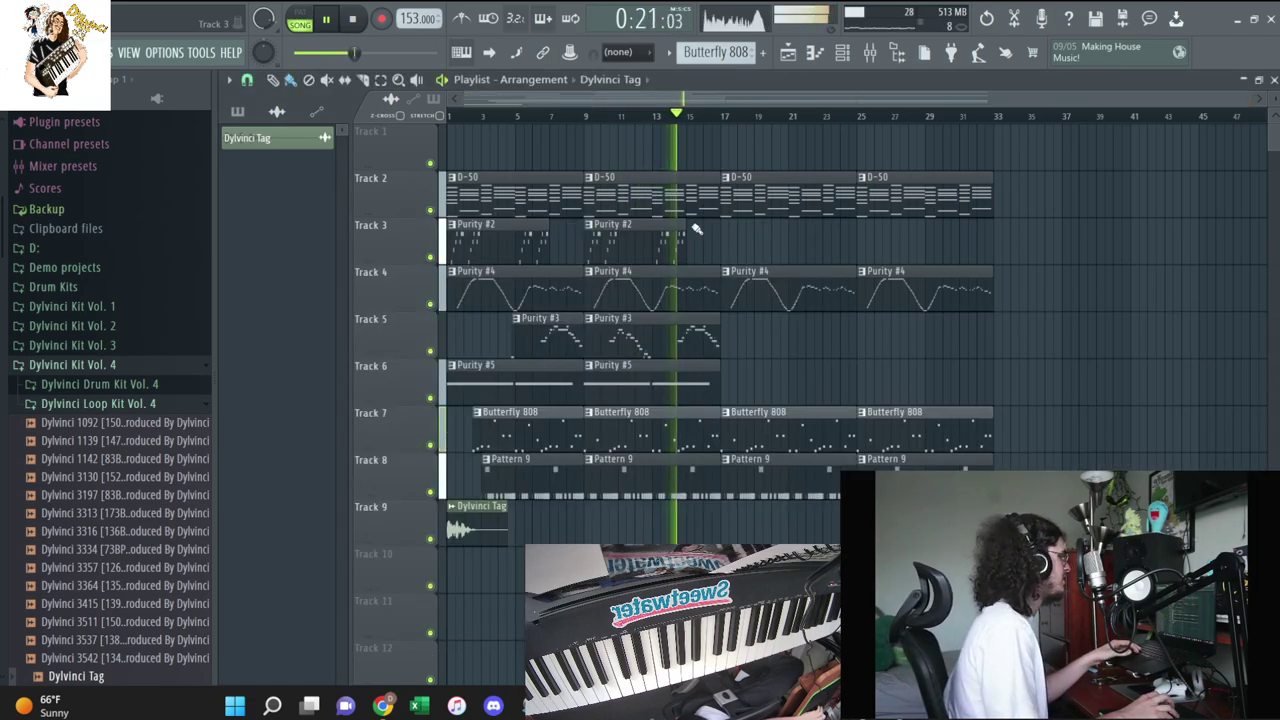
pyautogui.hotkey('ctrl', 'a')
pyautogui.hotkey('ctrl', 'b')
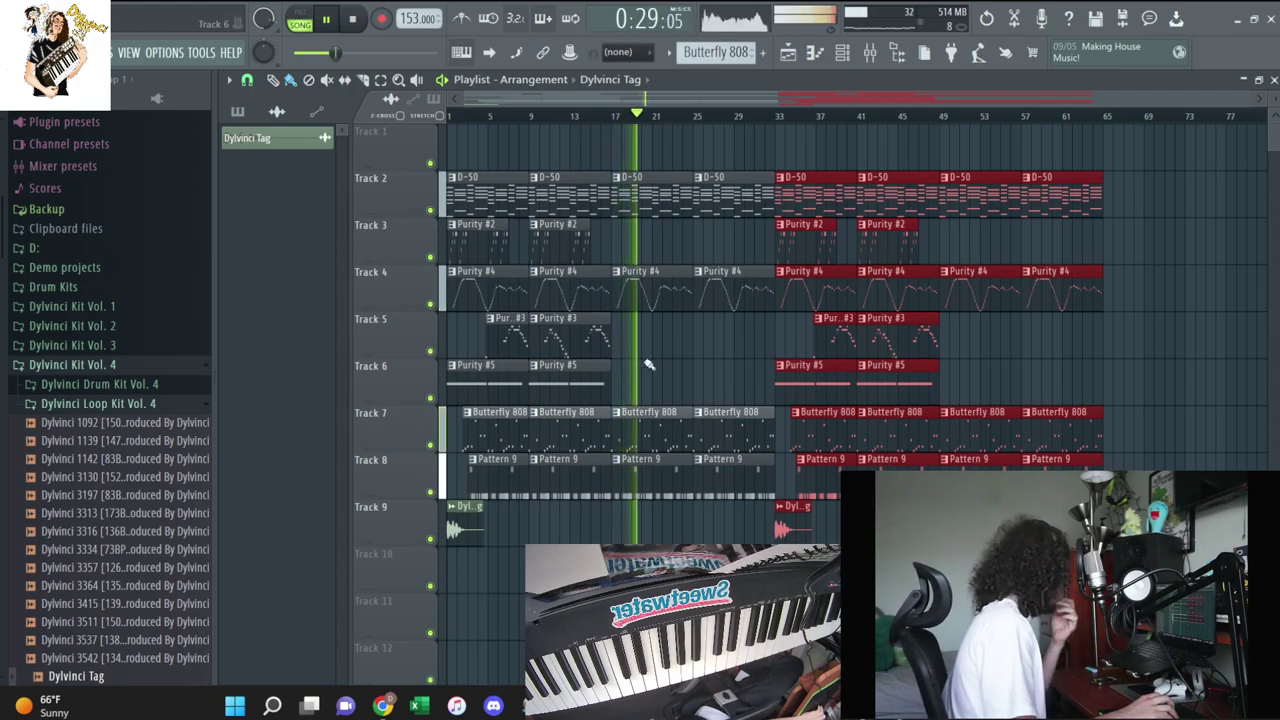
pyautogui.scroll(-1, 660, 290)
pyautogui.scroll(1, 800, 178)
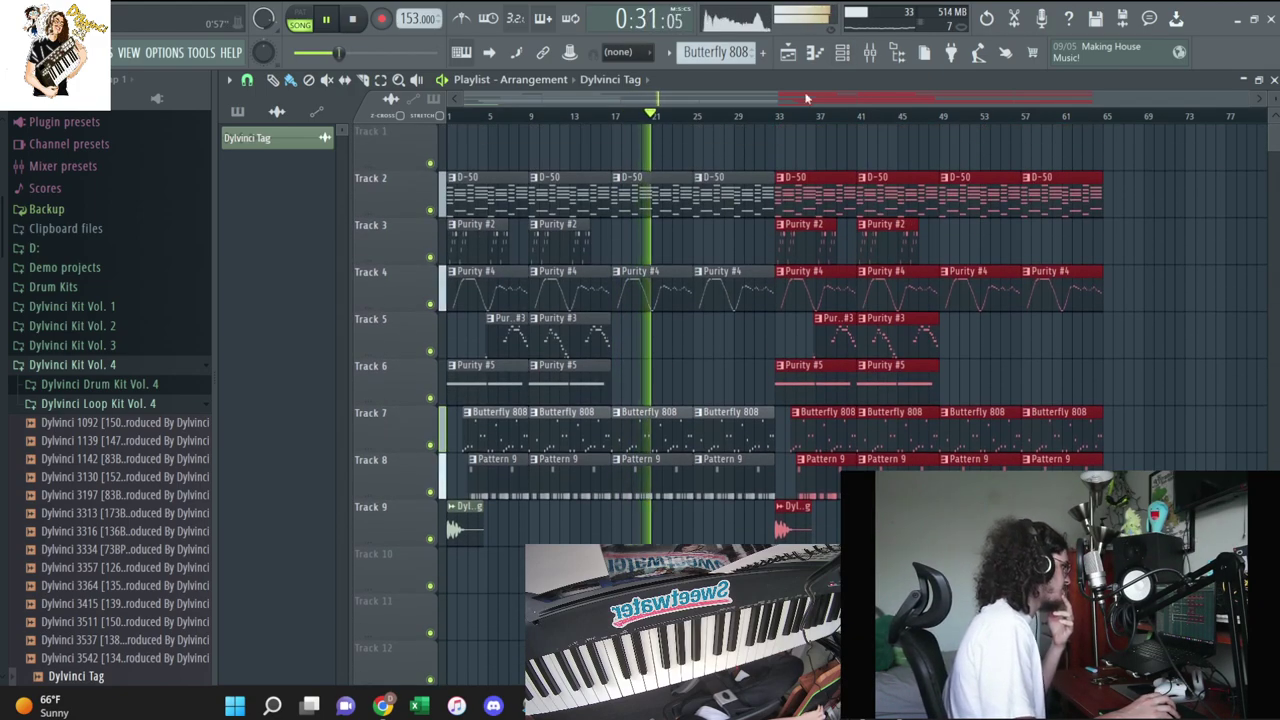
# Delete a plugin from a Master mixer slot and confirm
pyautogui.press('F9')
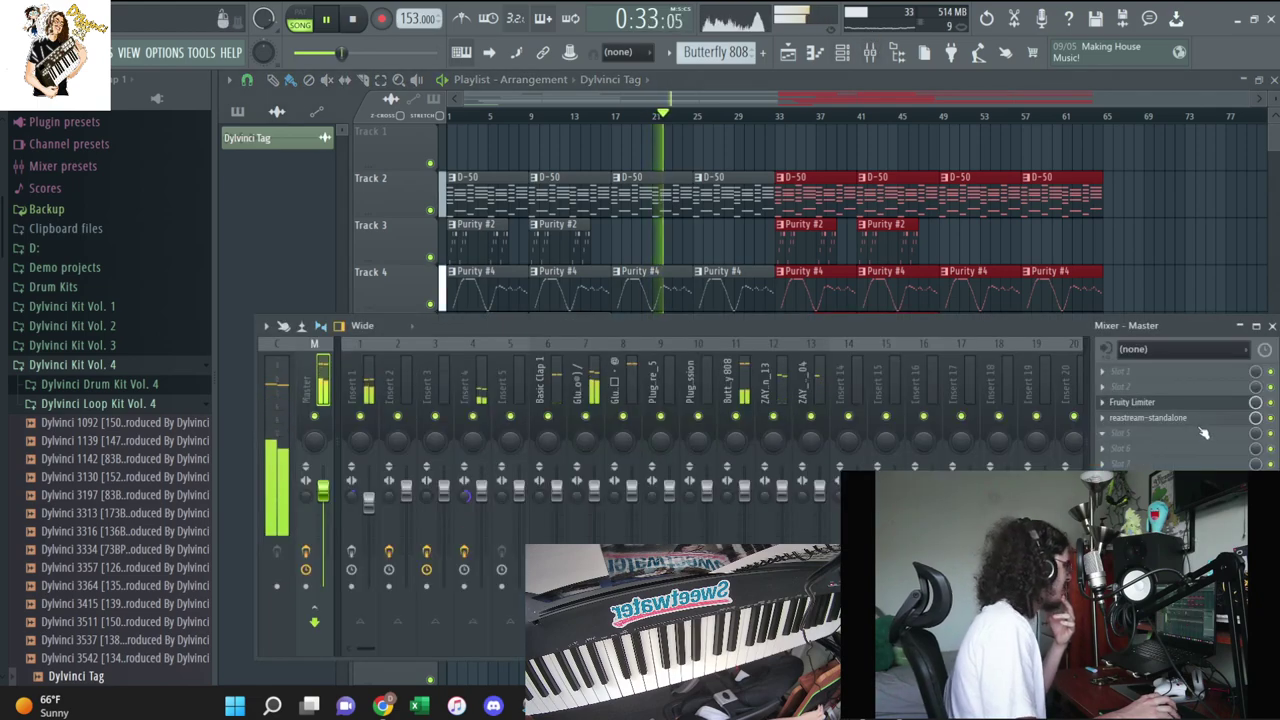
pyautogui.click(1102, 402)
pyautogui.click(1150, 440)
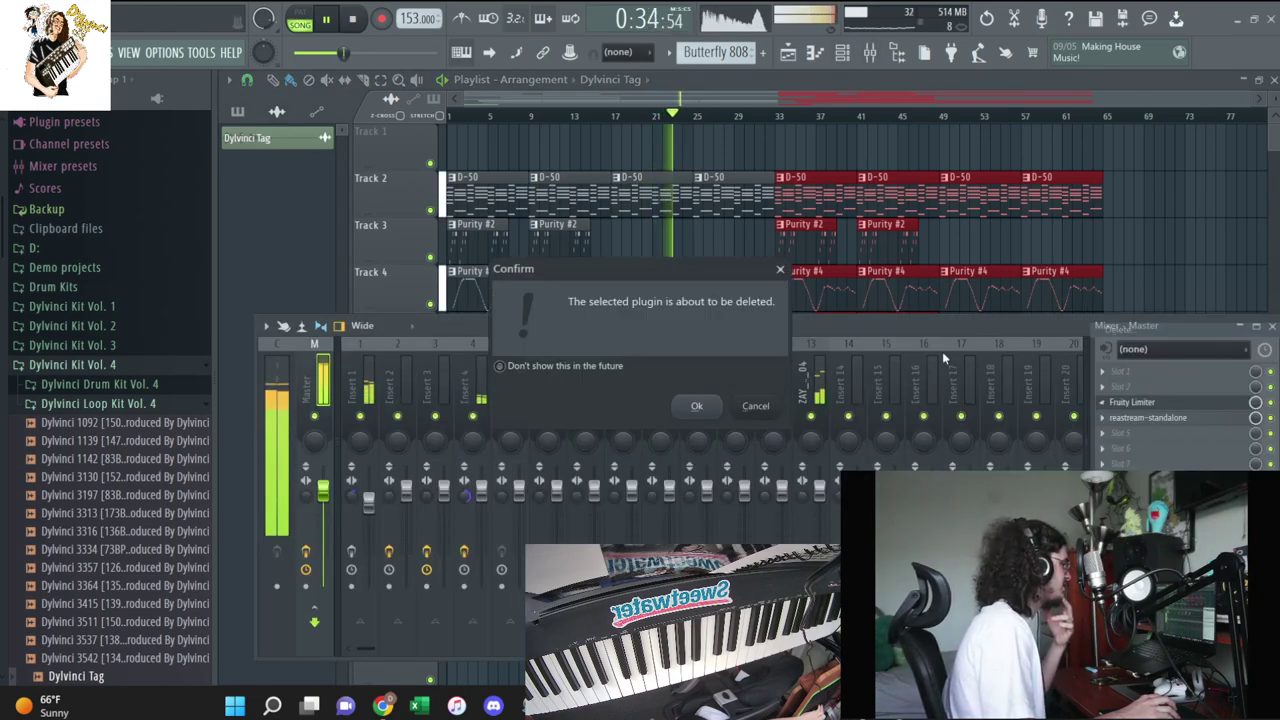
pyautogui.click(696, 405)
pyautogui.press('F9')
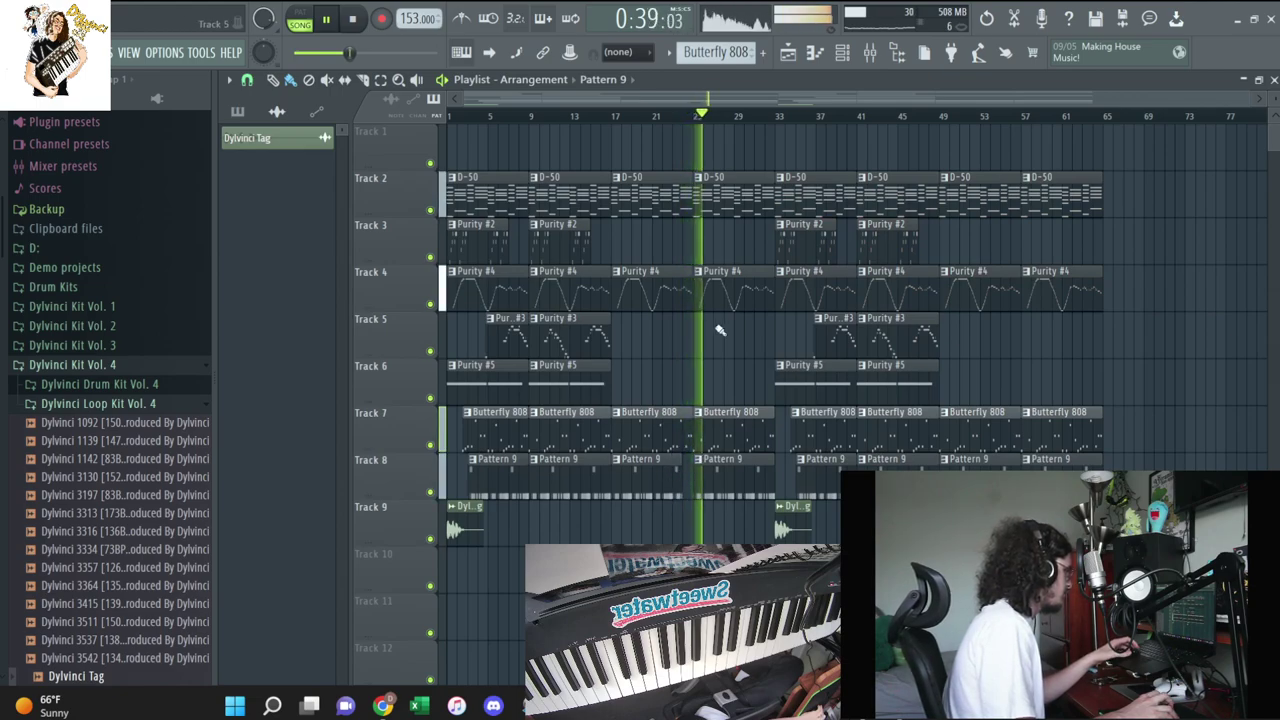
# Remove Purity #4 at bar 25 and shorten the 808 and drum clips there
pyautogui.rightClick(730, 290)
pyautogui.moveTo(700, 405)
pyautogui.keyDown('ctrl'); pyautogui.mouseDown()
pyautogui.moveTo(775, 500)
pyautogui.moveTo(758, 484)
pyautogui.mouseUp(); pyautogui.keyUp('ctrl')
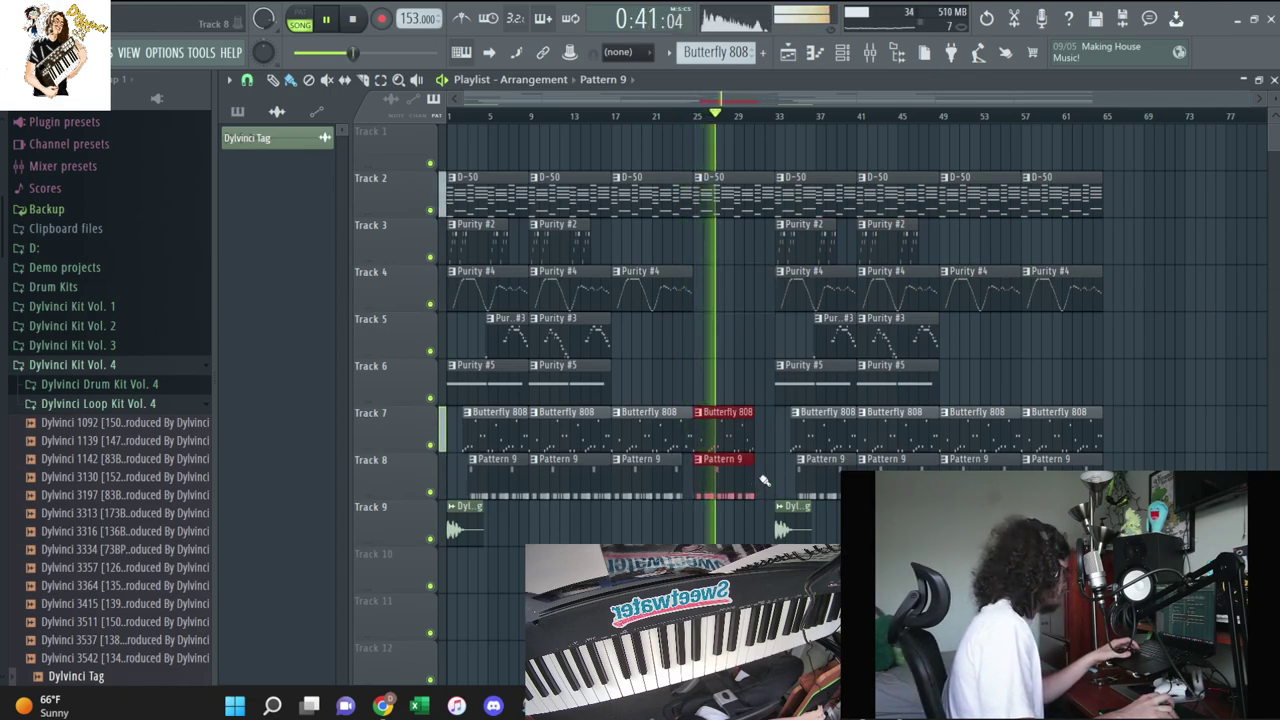
pyautogui.click(767, 480)
# Clear the clips after bar 33, then duplicate the section past bar 65 to about bar 81
pyautogui.keyDown('ctrl'); pyautogui.moveTo(775, 560); pyautogui.dragTo(1172, 124); pyautogui.keyUp('ctrl')
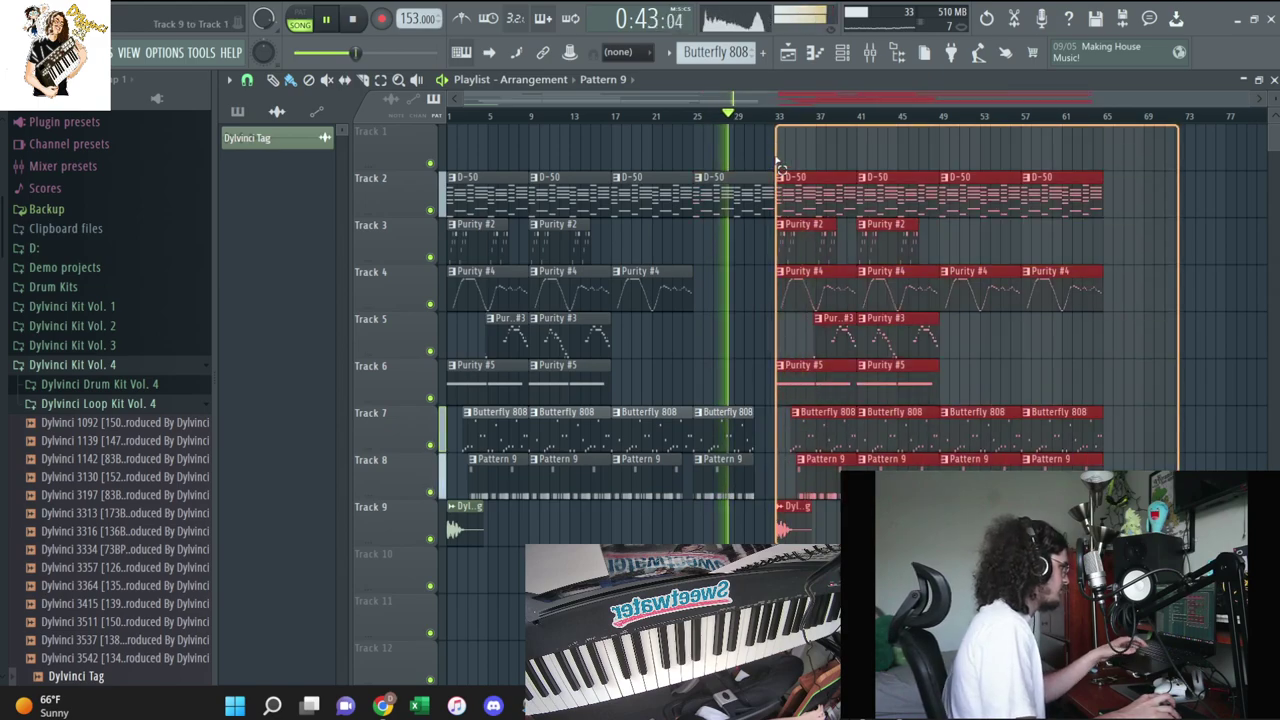
pyautogui.press('Delete')
pyautogui.hotkey('ctrl', 'a')
pyautogui.hotkey('ctrl', 'b')
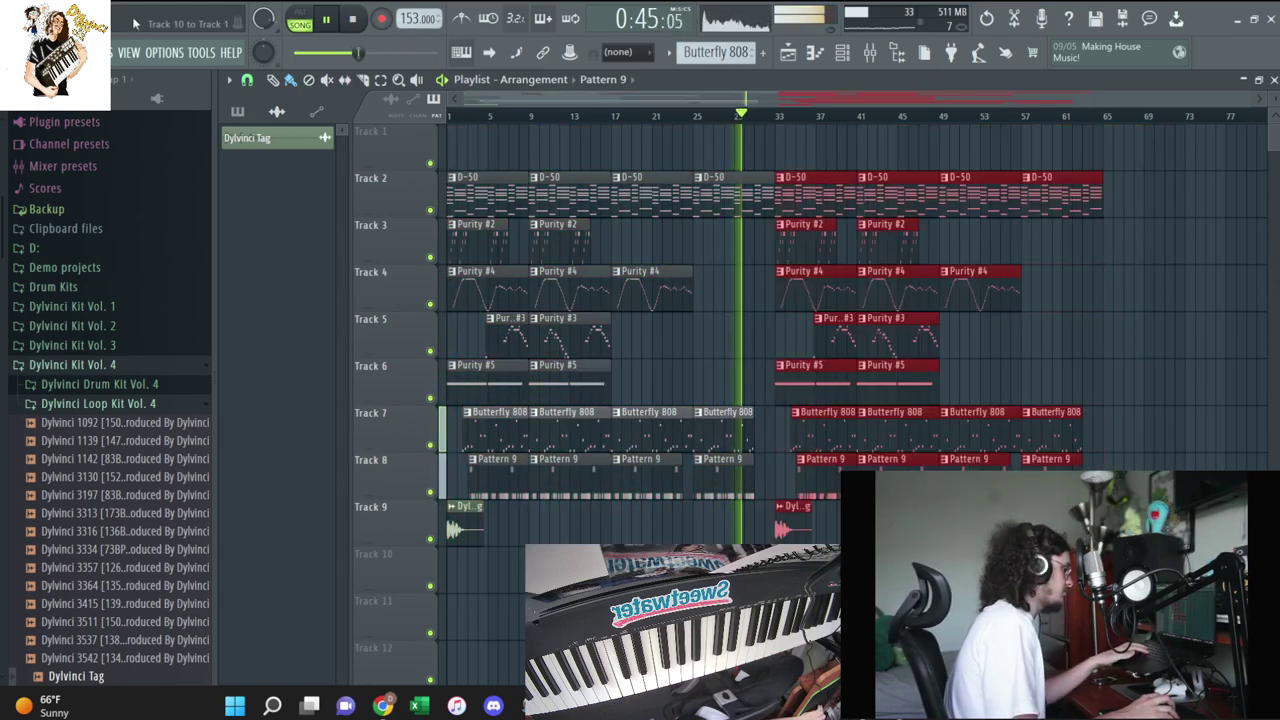
pyautogui.hotkey('ctrl', 'b')
pyautogui.hotkey('ctrl', 'd')
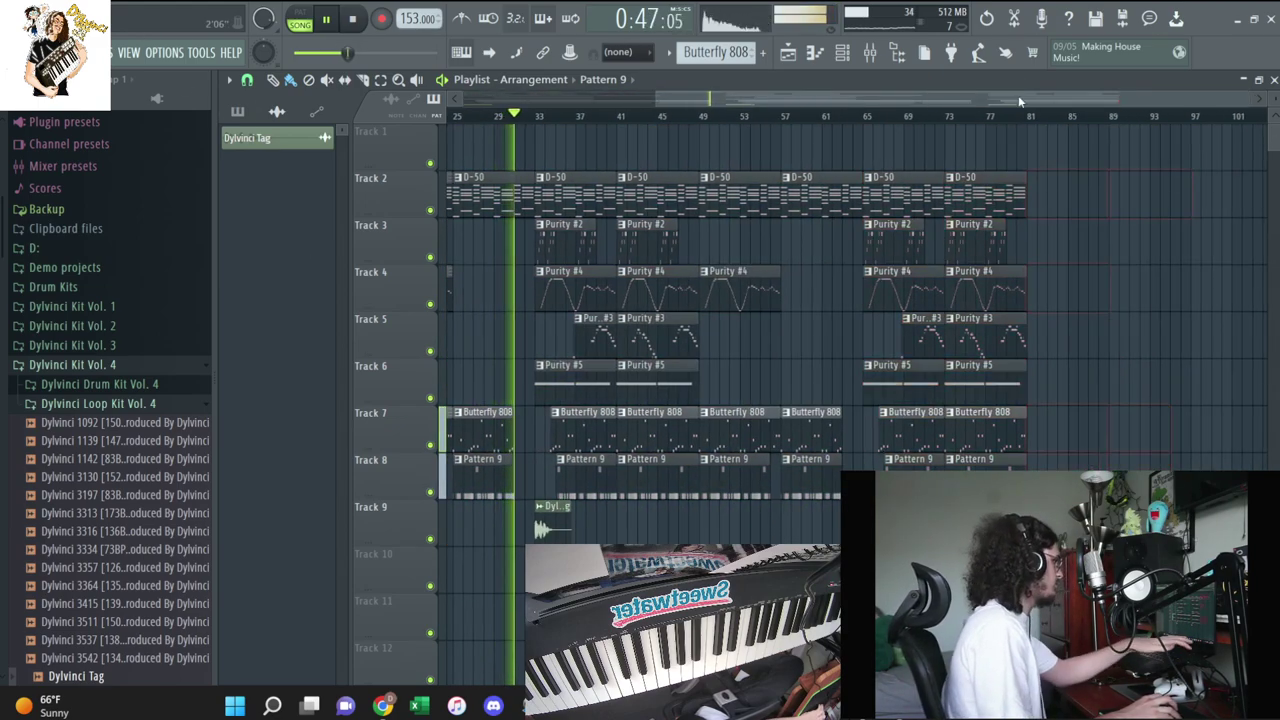
pyautogui.moveTo(977, 99); pyautogui.dragTo(630, 113)
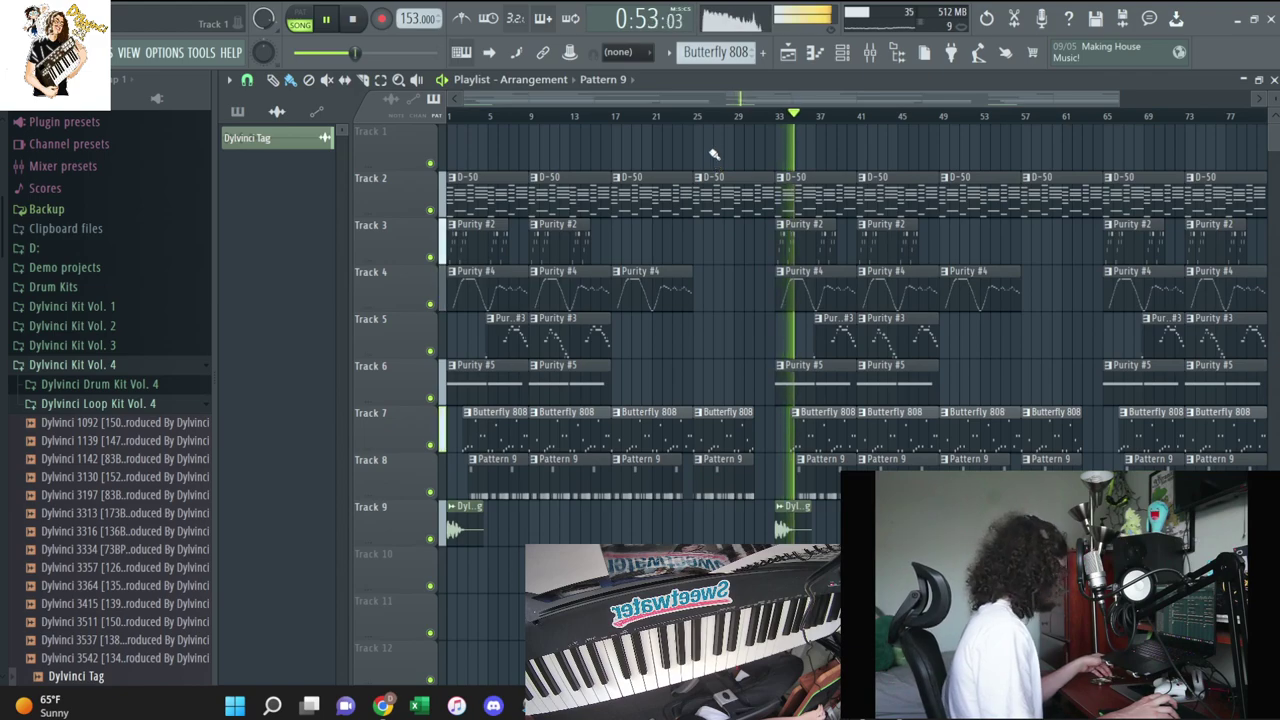
# Show the channel rack with every channel through Dylvinci Tag
pyautogui.click(842, 55)
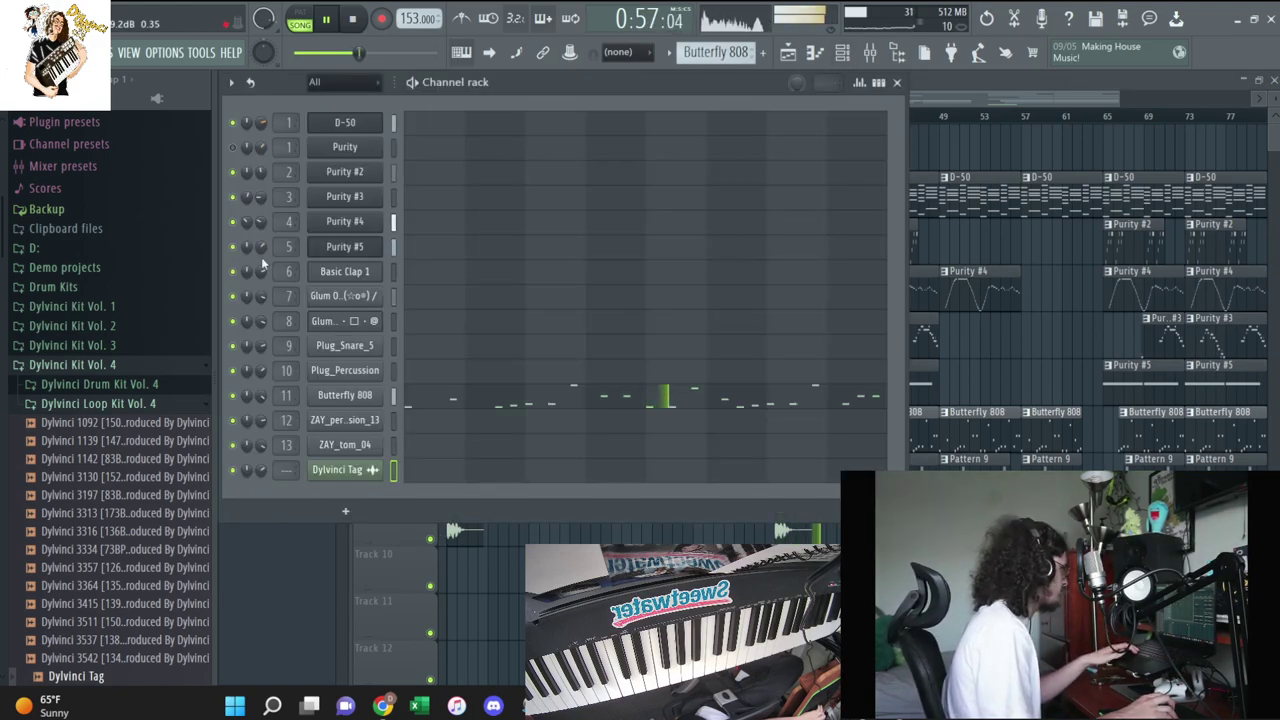